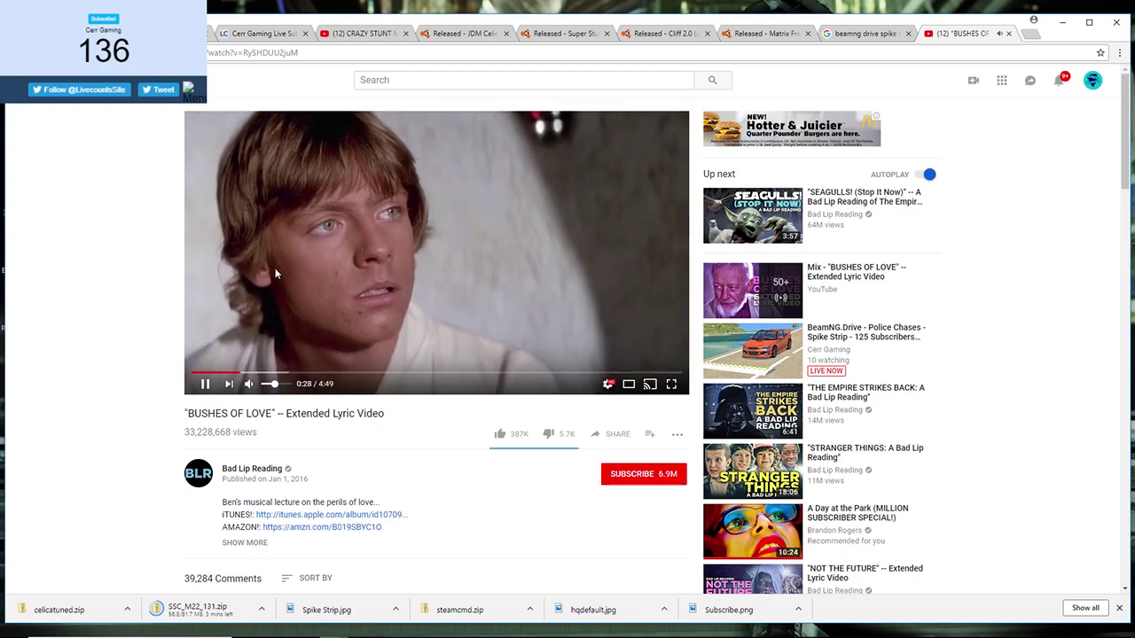
Pause the playing video and open the downloaded celicatuned.zip archive
left_click(489, 281)
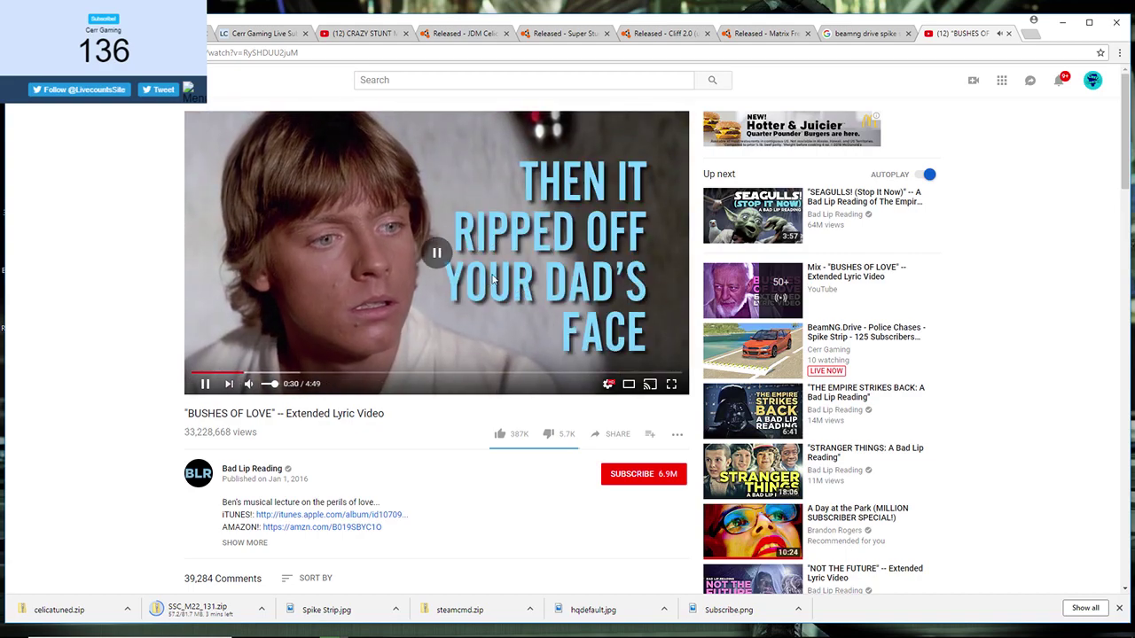
left_click(122, 615)
left_click(133, 535)
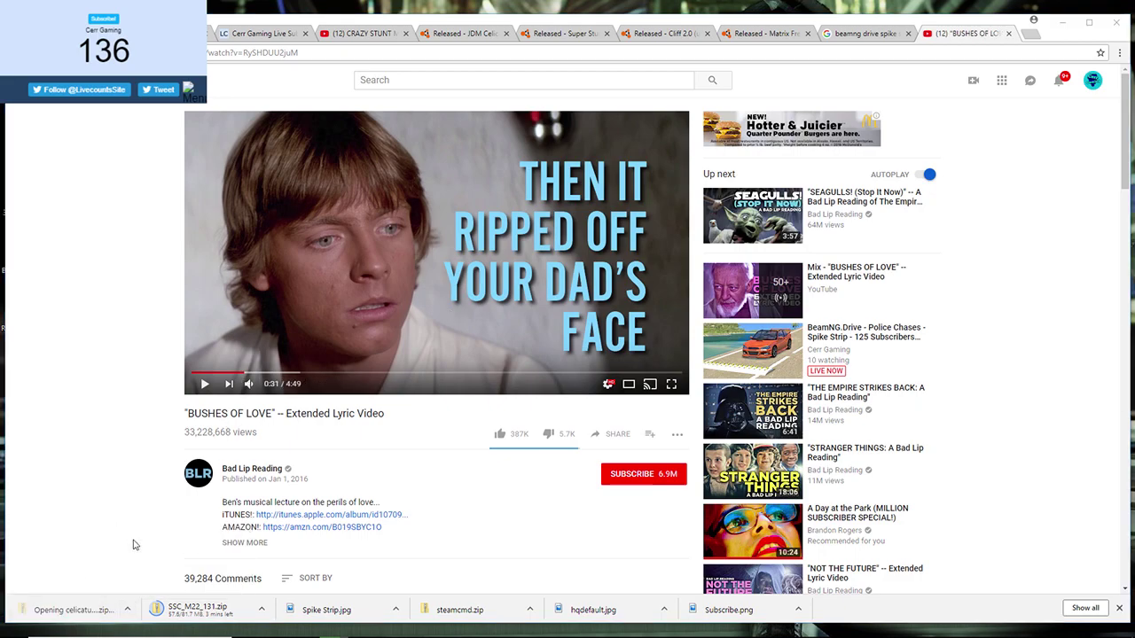
Extract the whole celicatuned archive to the proposed celicatuned folder in Downloads, with the extracted files shown when complete
left_click(389, 127)
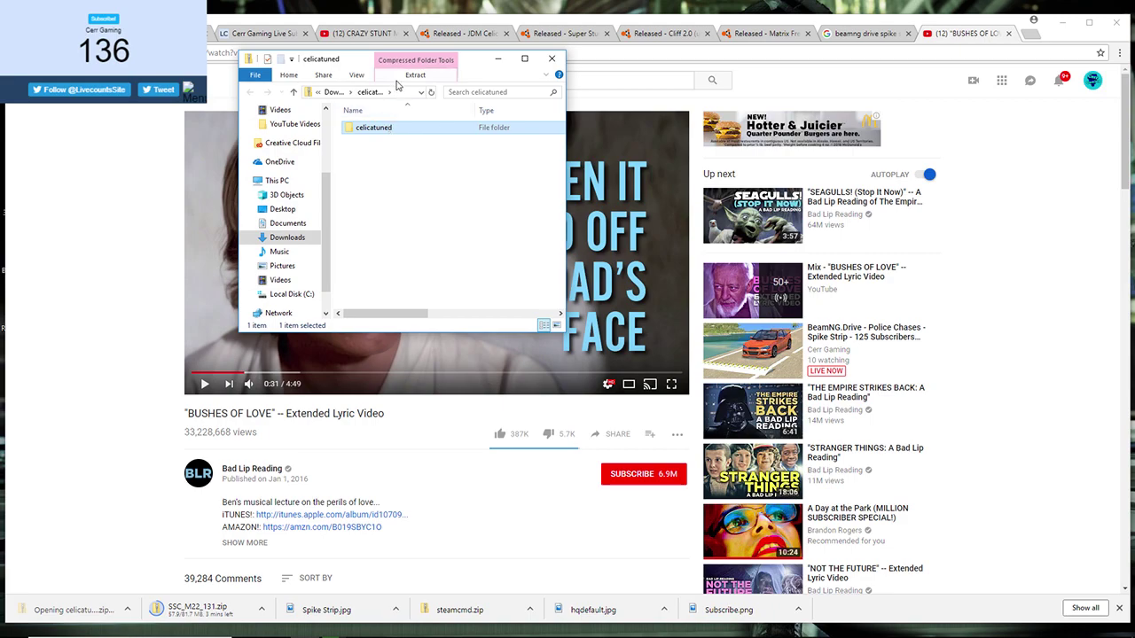
left_click(398, 78)
left_click(400, 76)
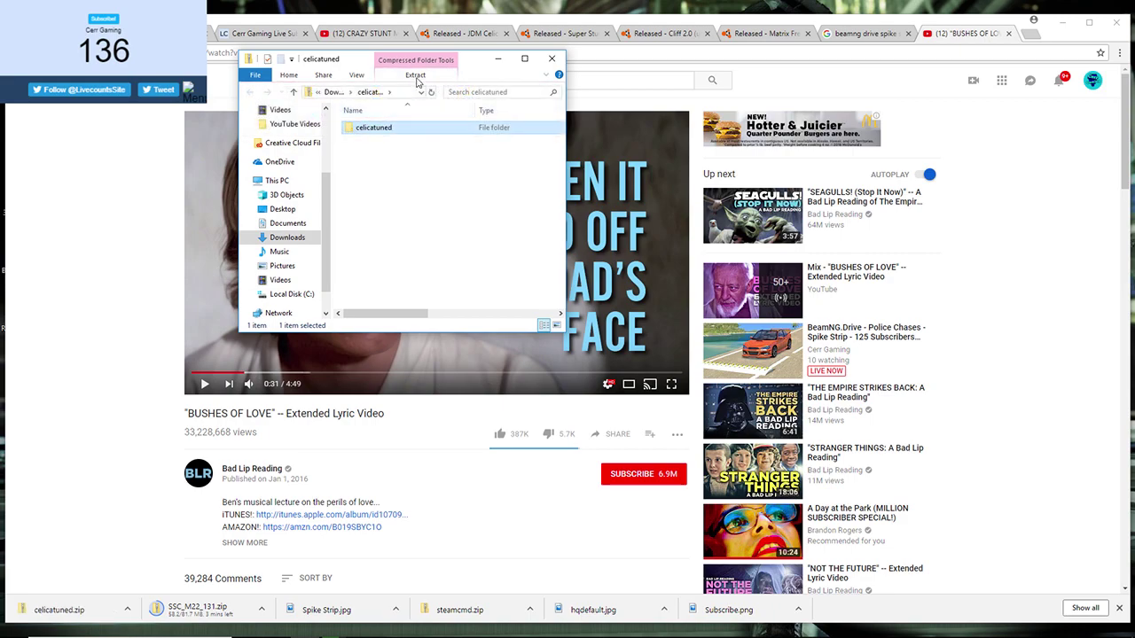
left_click(417, 78)
left_click(406, 172)
left_click(426, 76)
left_click(462, 102)
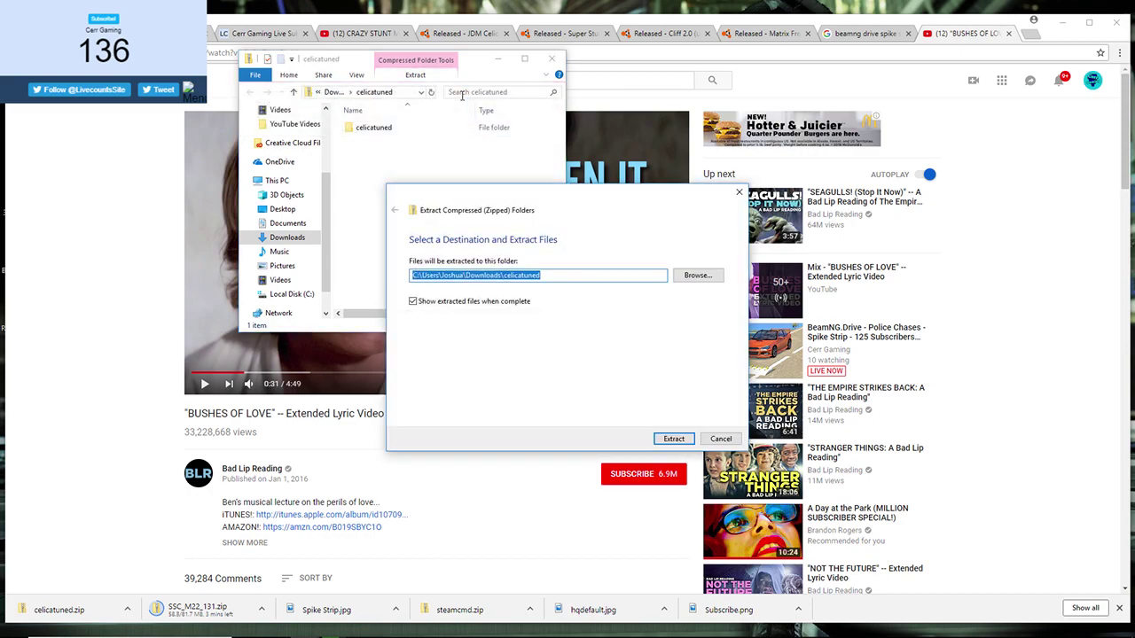
left_click(674, 439)
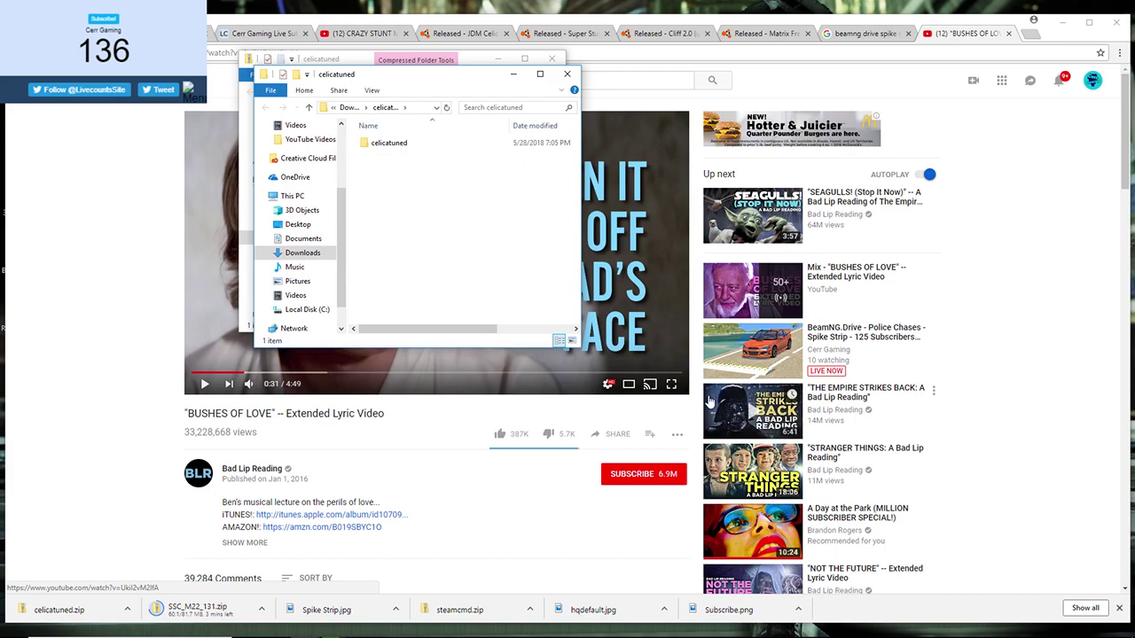
Copy the celicatuned folder from the extracted files
right_click(407, 143)
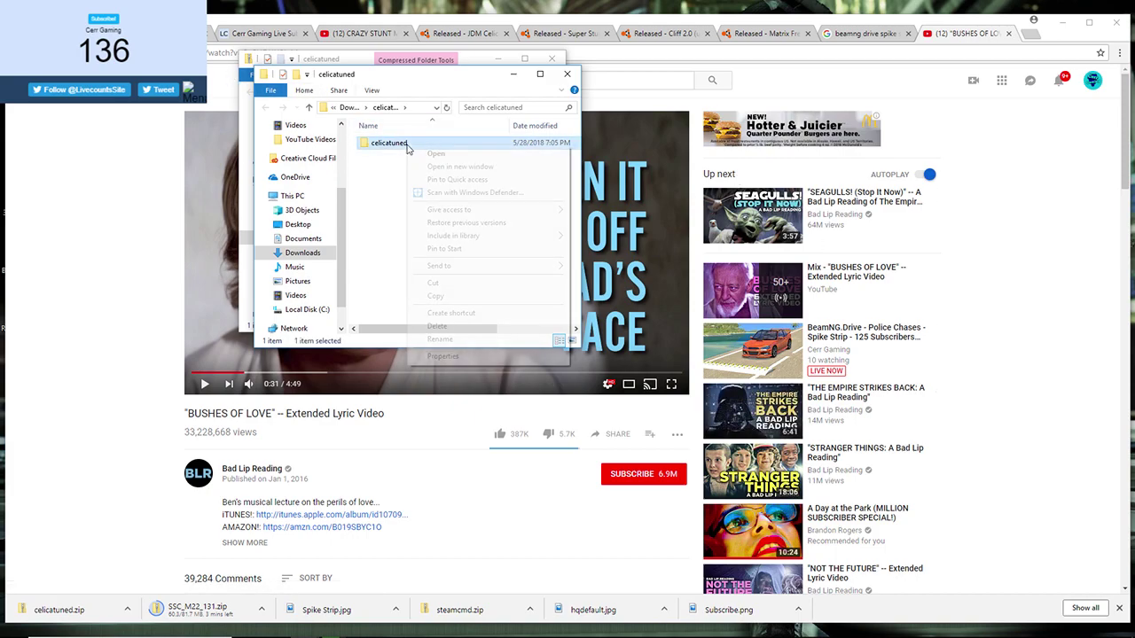
left_click(449, 297)
left_click(304, 627)
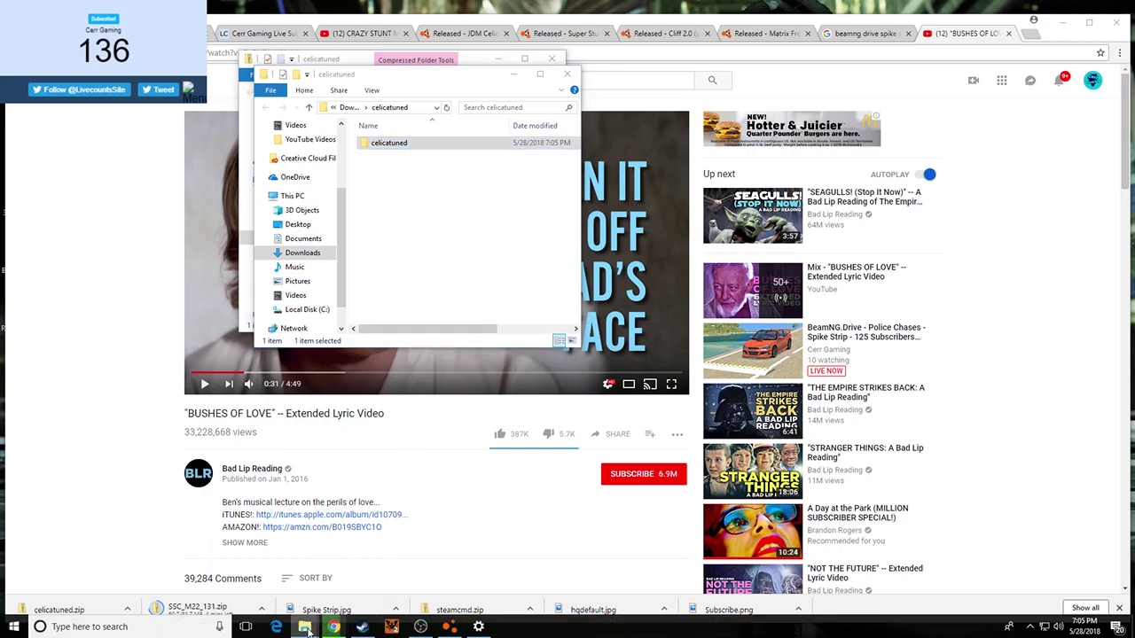
left_click(280, 603)
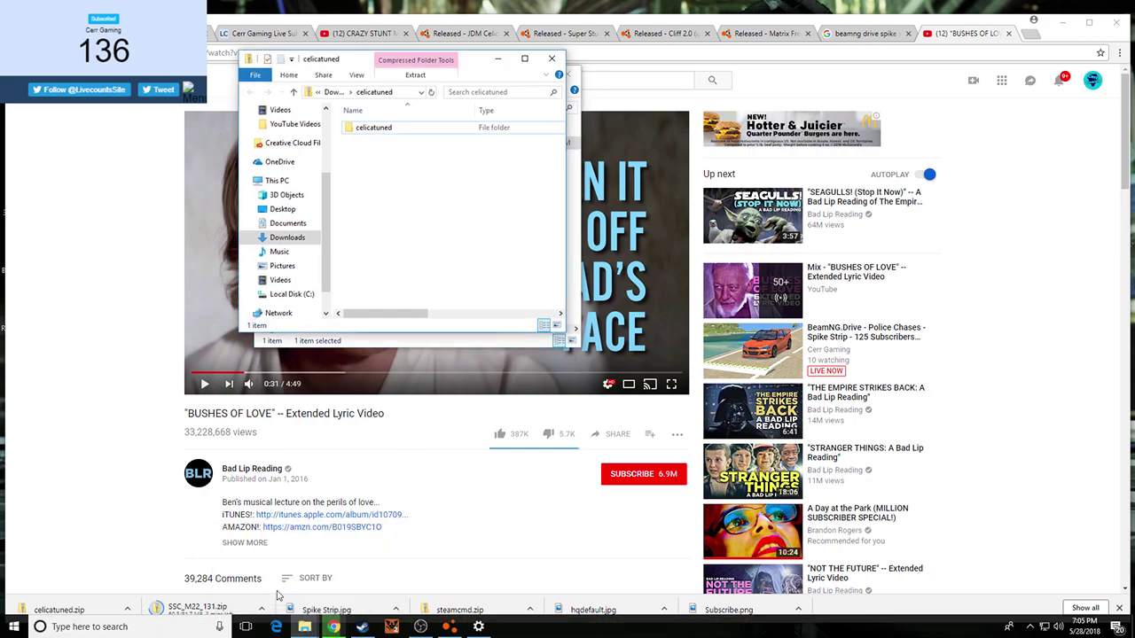
Open a separate maximized File Explorer window and go to the mods folder inside BeamNG.drive in Documents
right_click(304, 627)
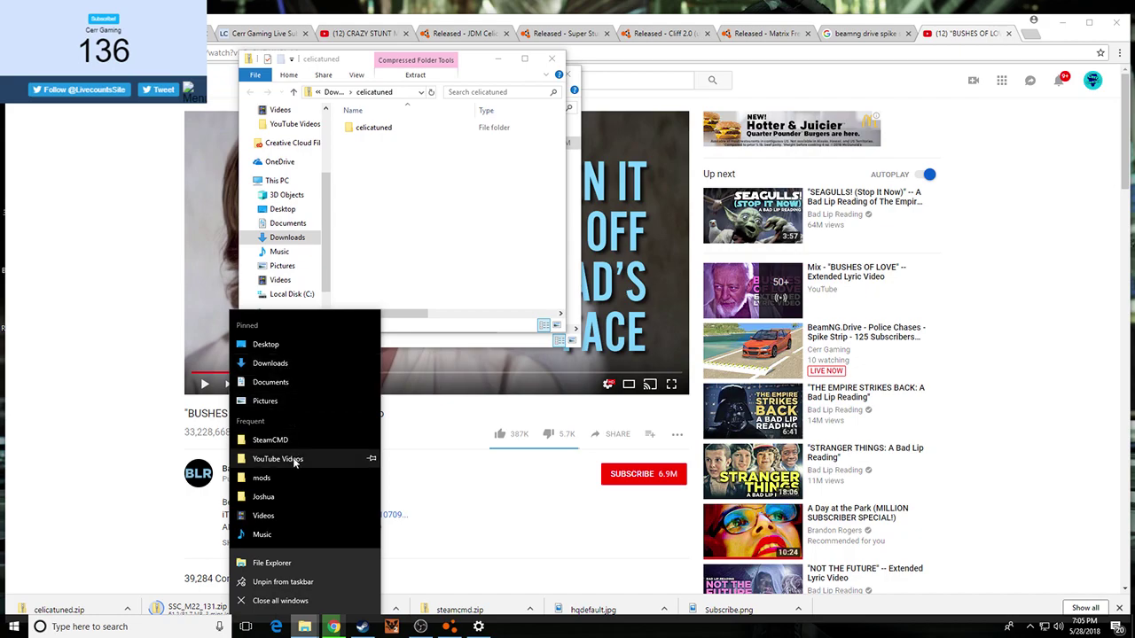
left_click(273, 364)
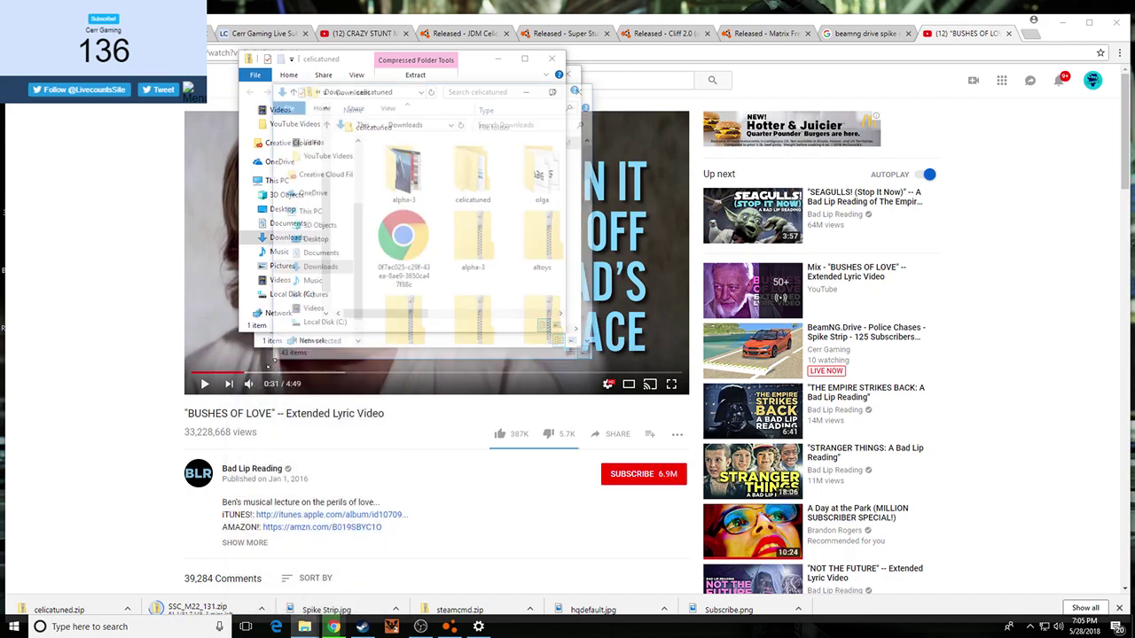
left_click_drag(494, 102, 825, 146)
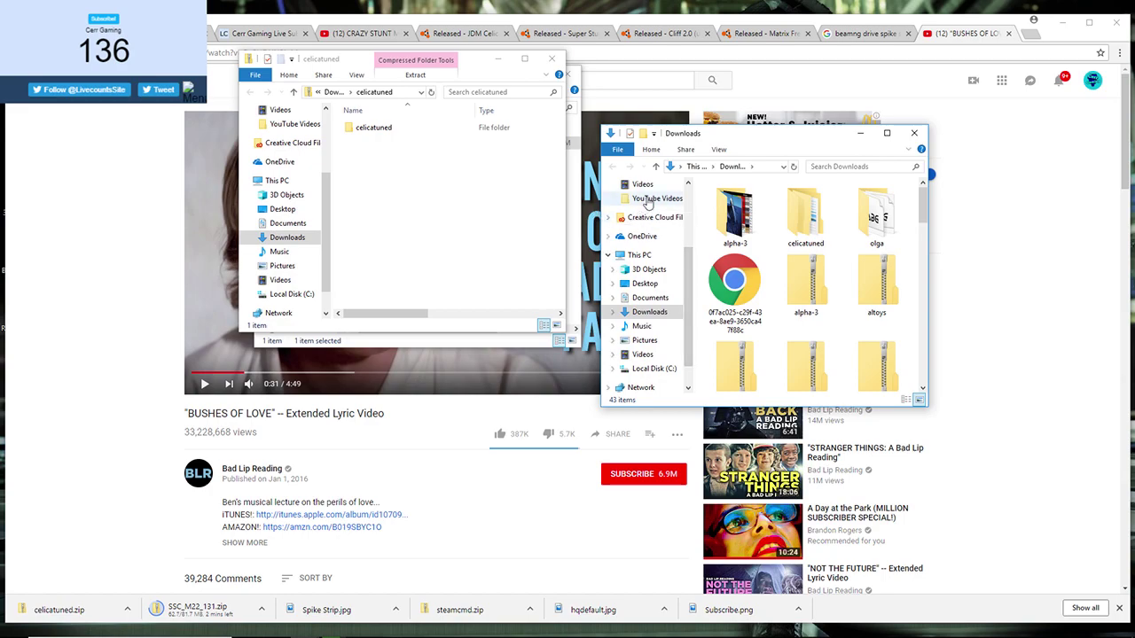
left_click(886, 133)
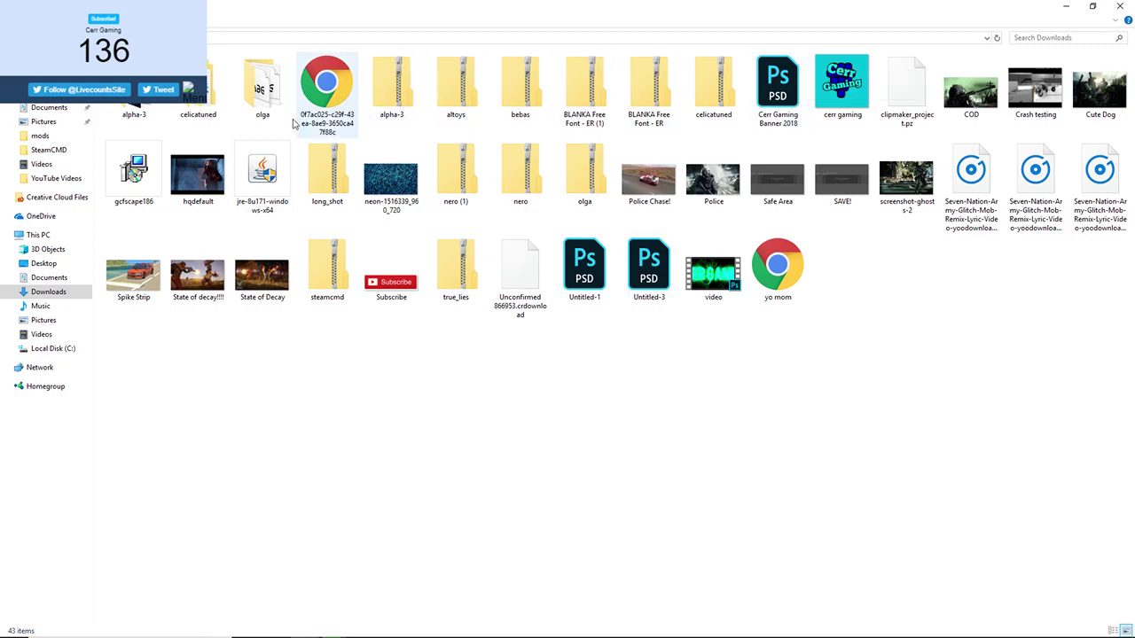
left_click(62, 108)
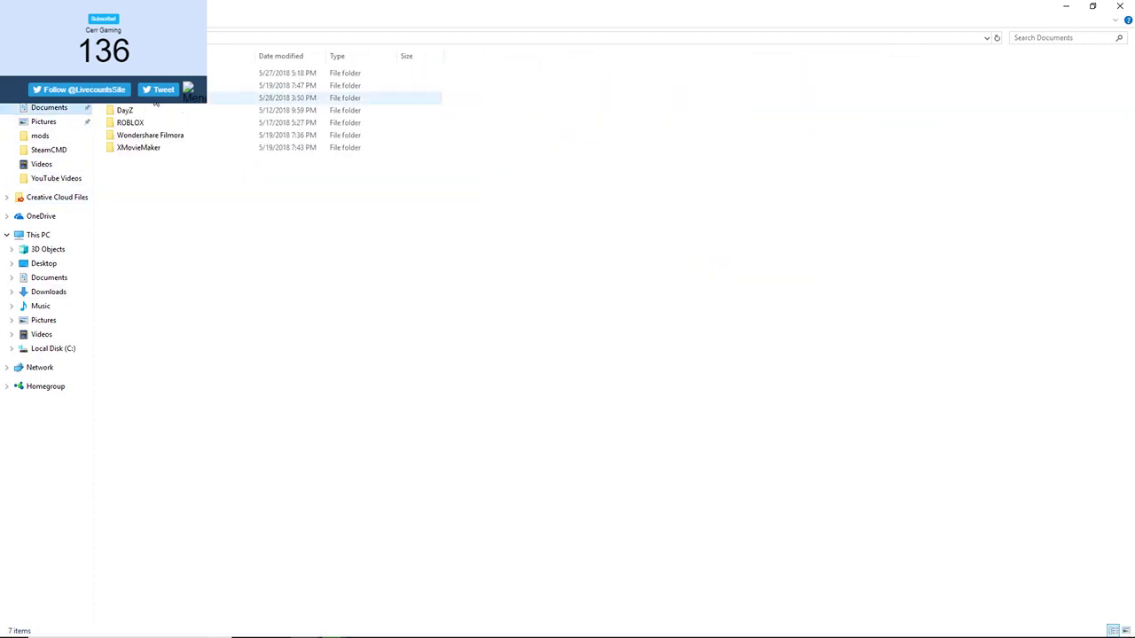
double_click(165, 99)
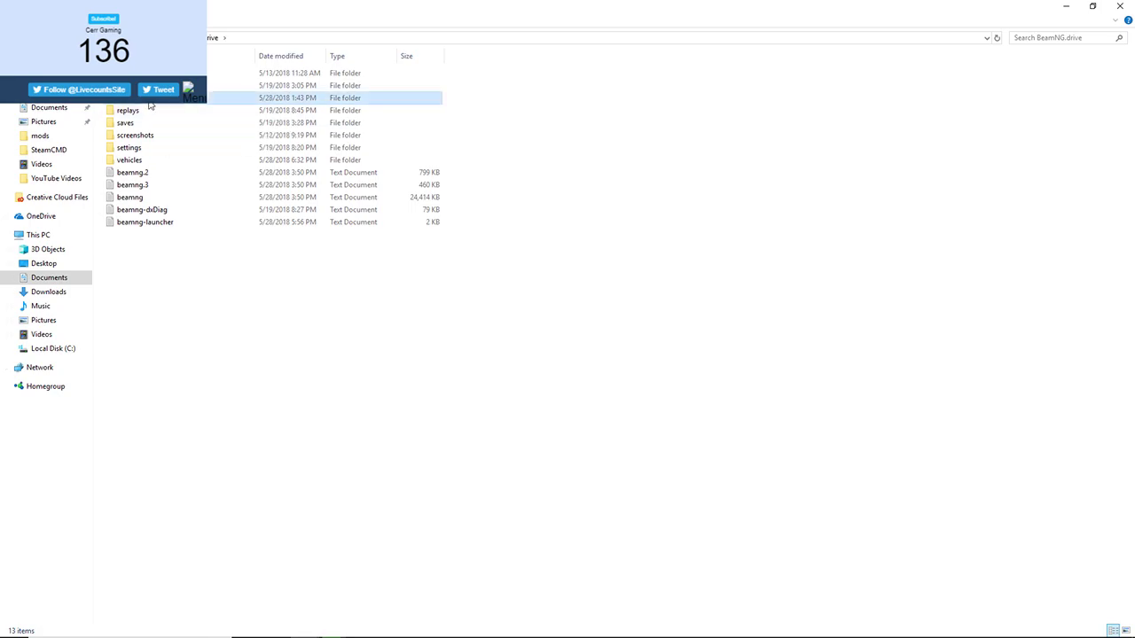
double_click(164, 98)
Paste the copied celicatuned folder into the BeamNG.drive mods folder
right_click(201, 169)
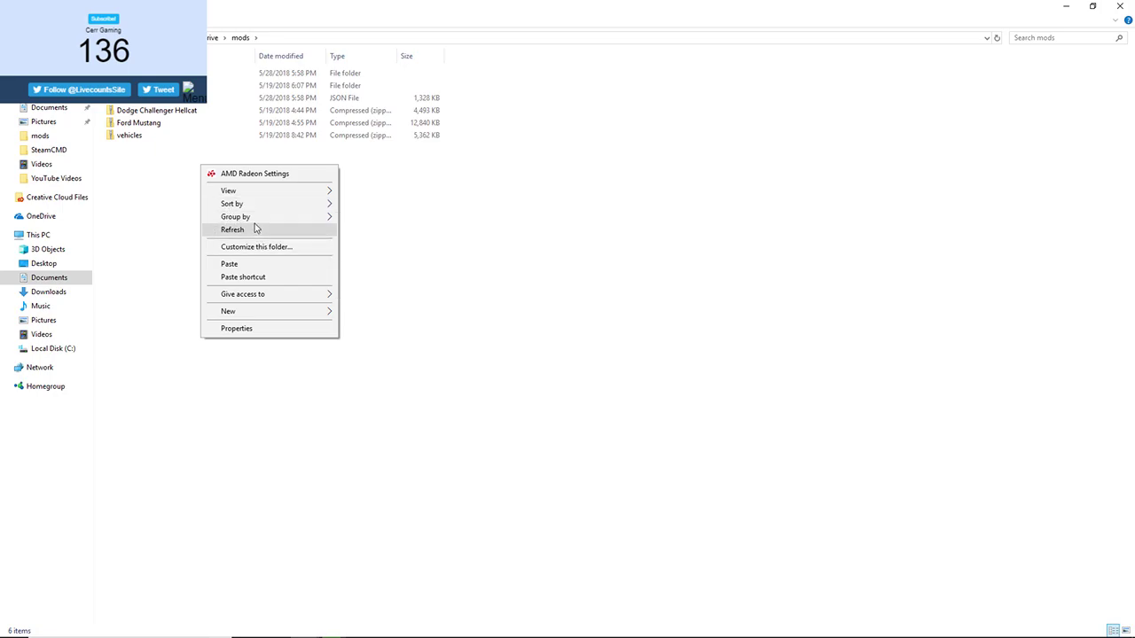
left_click(260, 266)
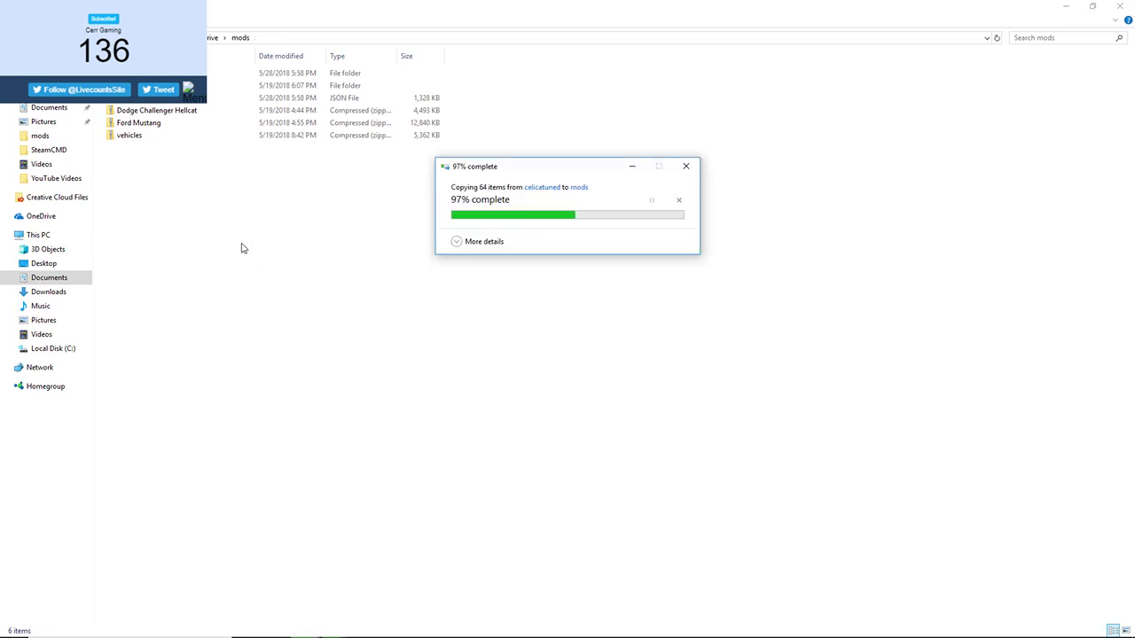
left_click(214, 229)
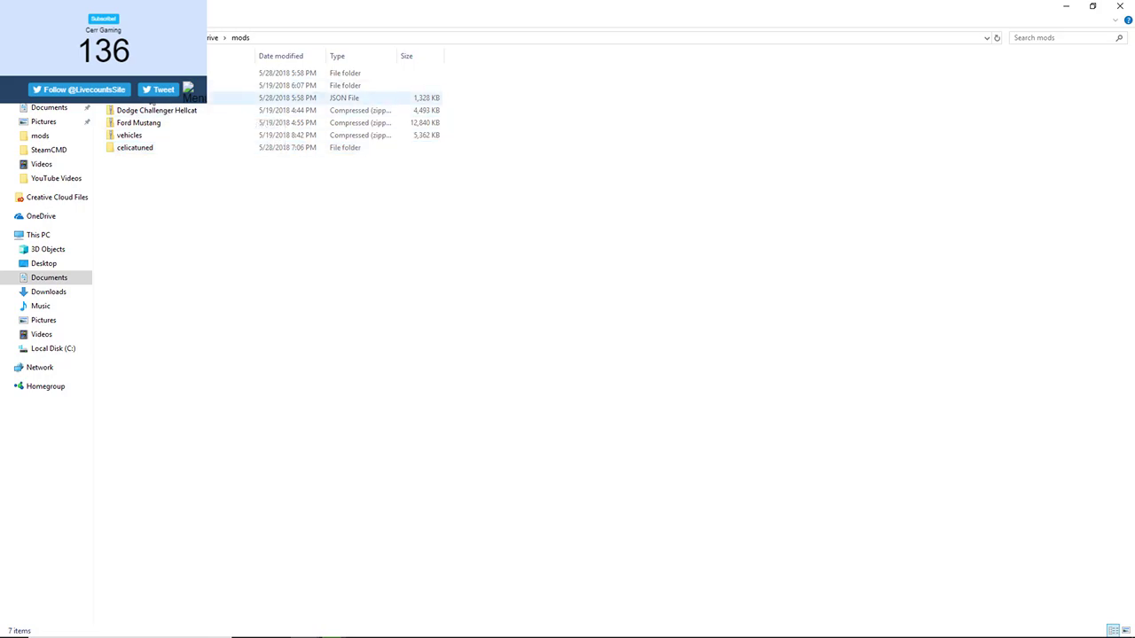
right_click(147, 150)
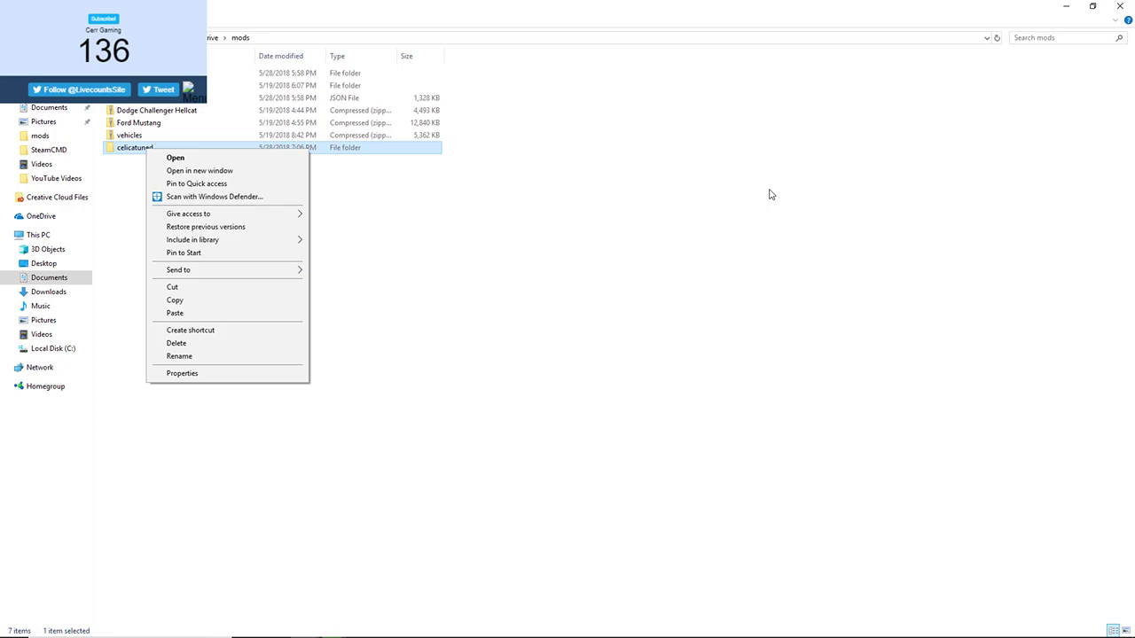
left_click(645, 333)
Switch to BeamNG.drive, glance through its vehicle list and close the game
mouse_move(646, 637)
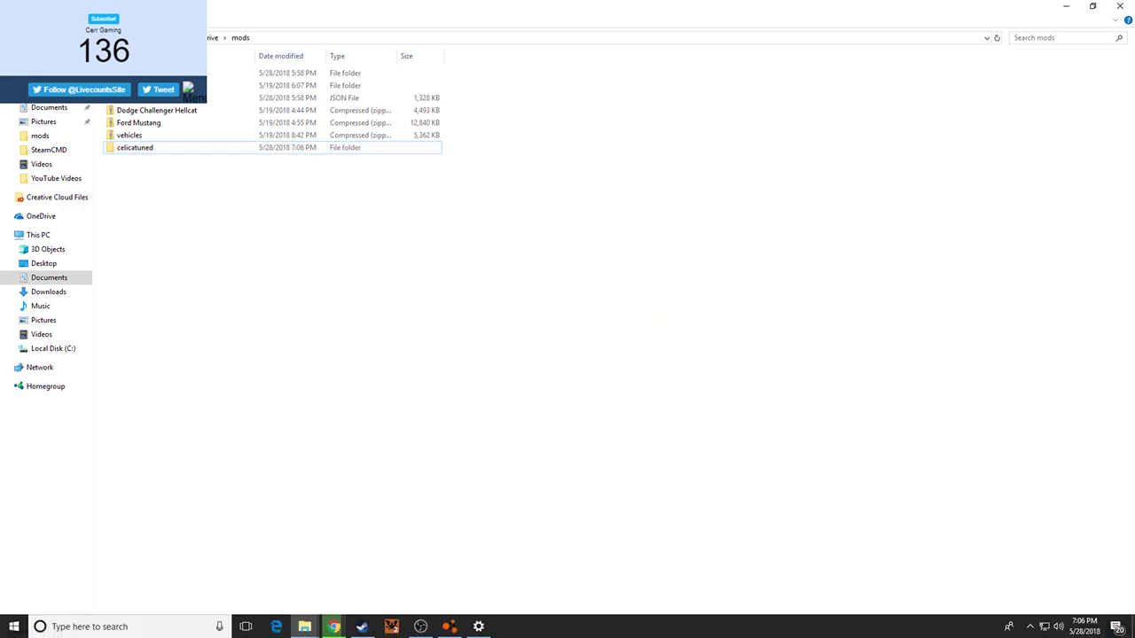
left_click(451, 627)
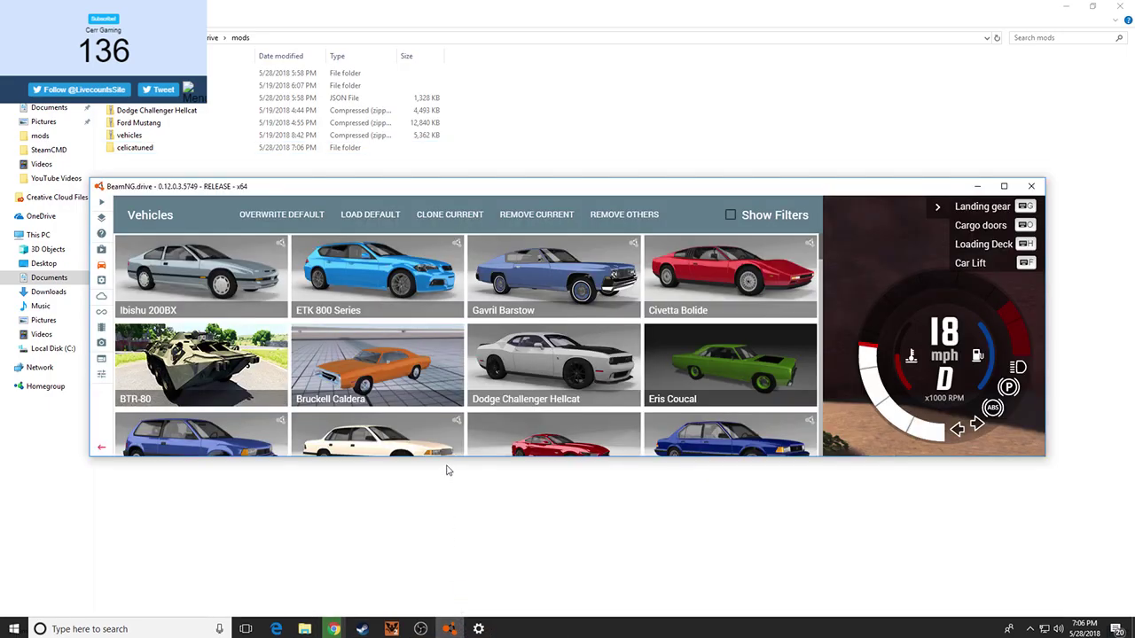
scroll(448, 443, "down", 1)
scroll(452, 430, "down", 1)
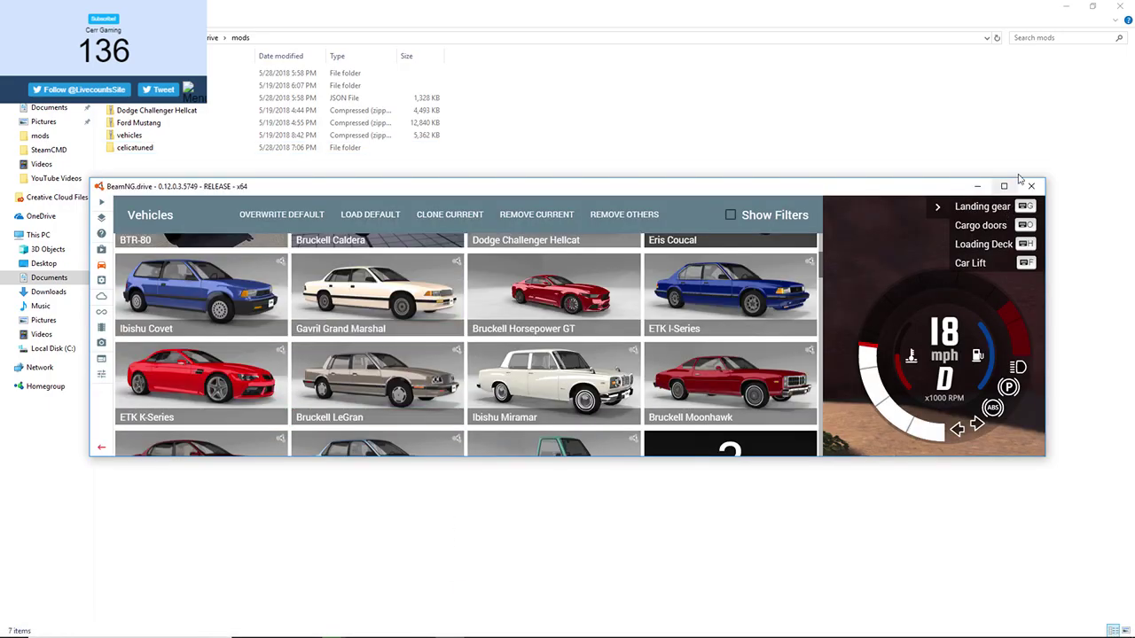
left_click(1034, 189)
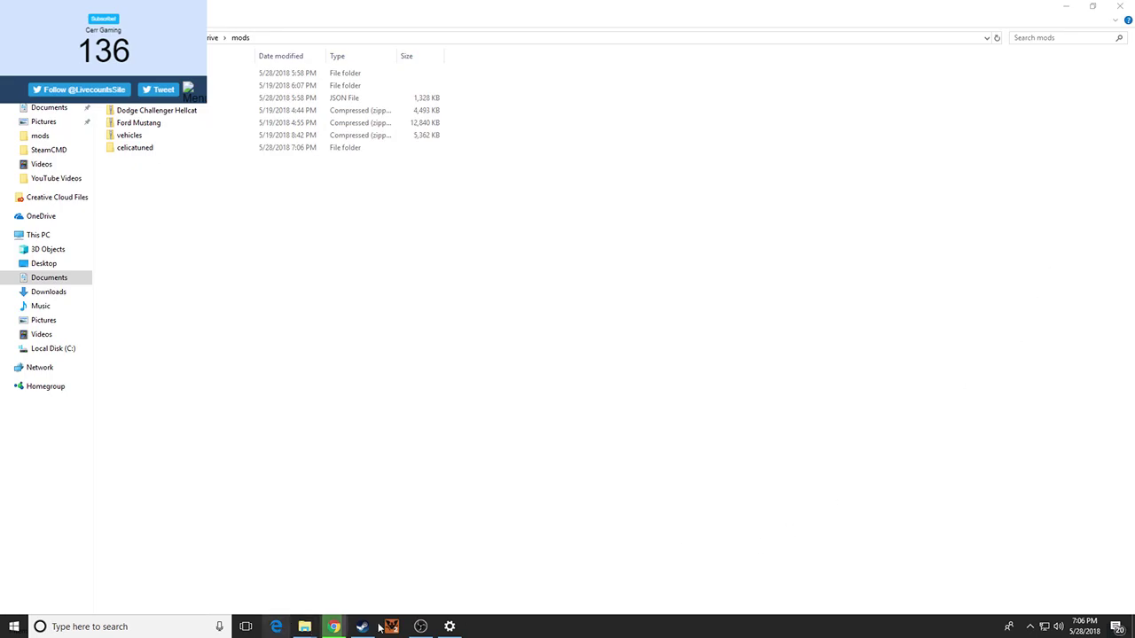
Find BeamNG.drive by searching Windows for "bea" and start its launcher
mouse_move(333, 627)
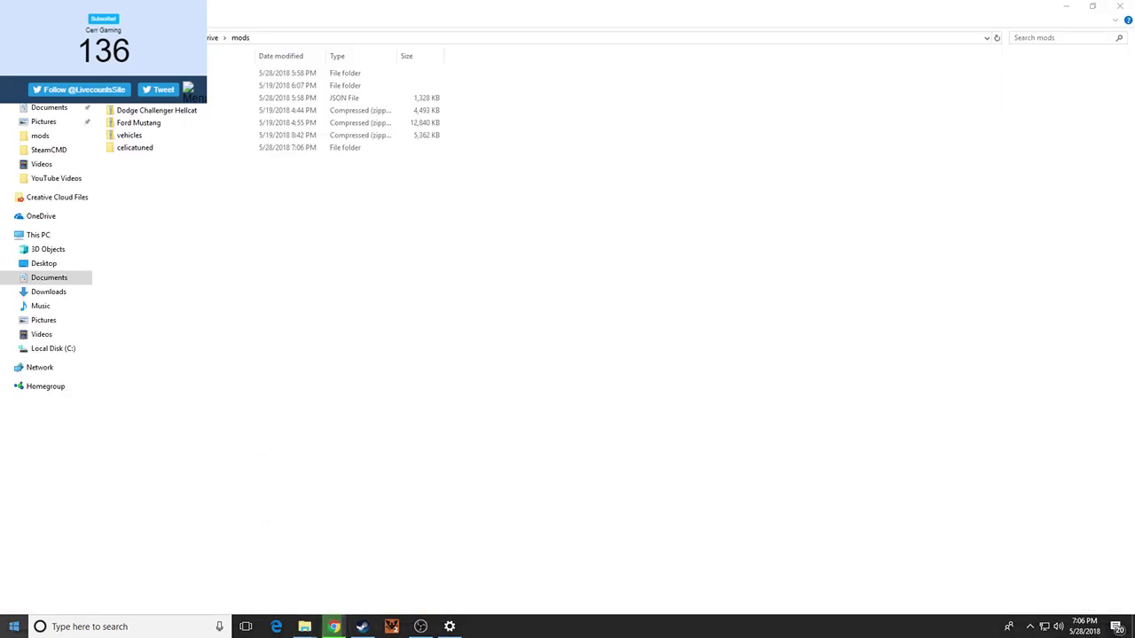
left_click(6, 627)
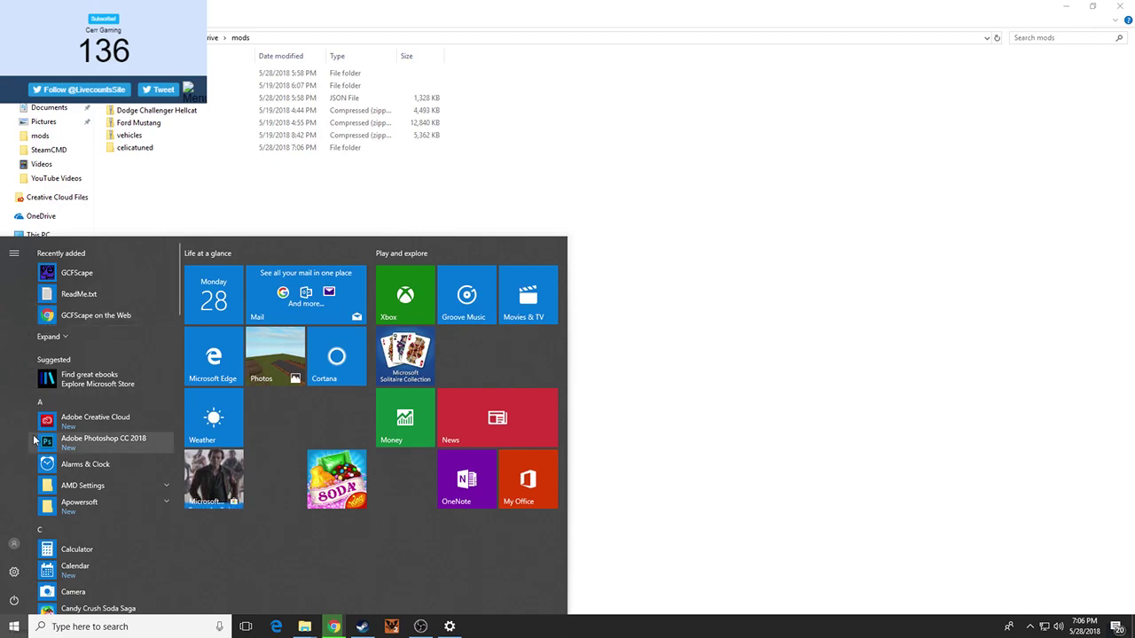
left_click(83, 333)
scroll(83, 523, "down", 2)
scroll(83, 525, "down", 2)
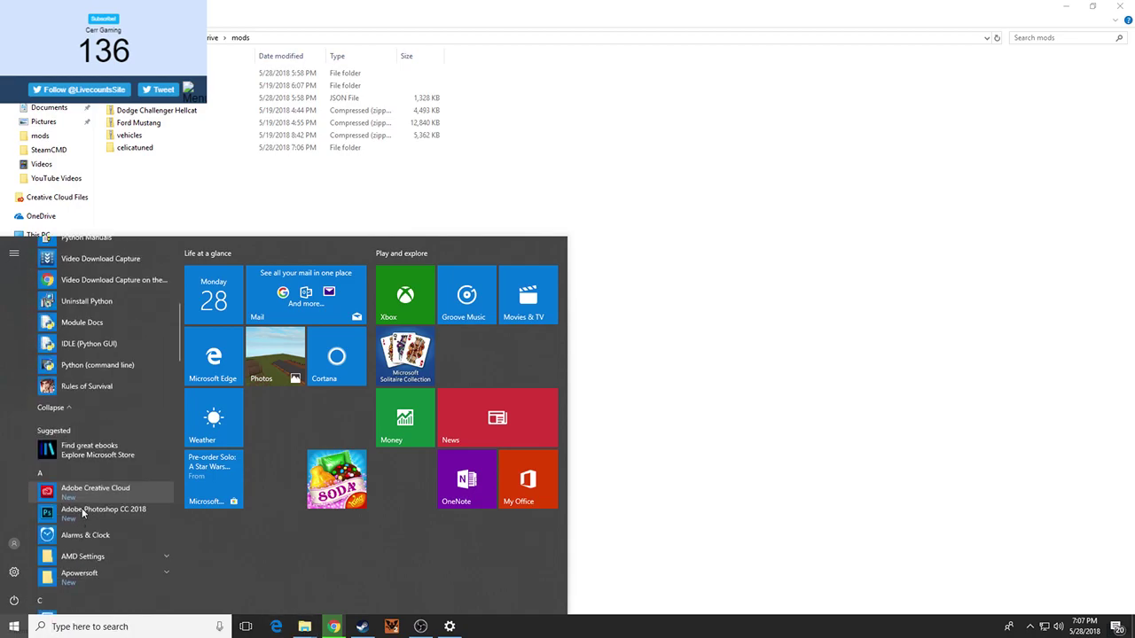
left_click(145, 627)
type("bea")
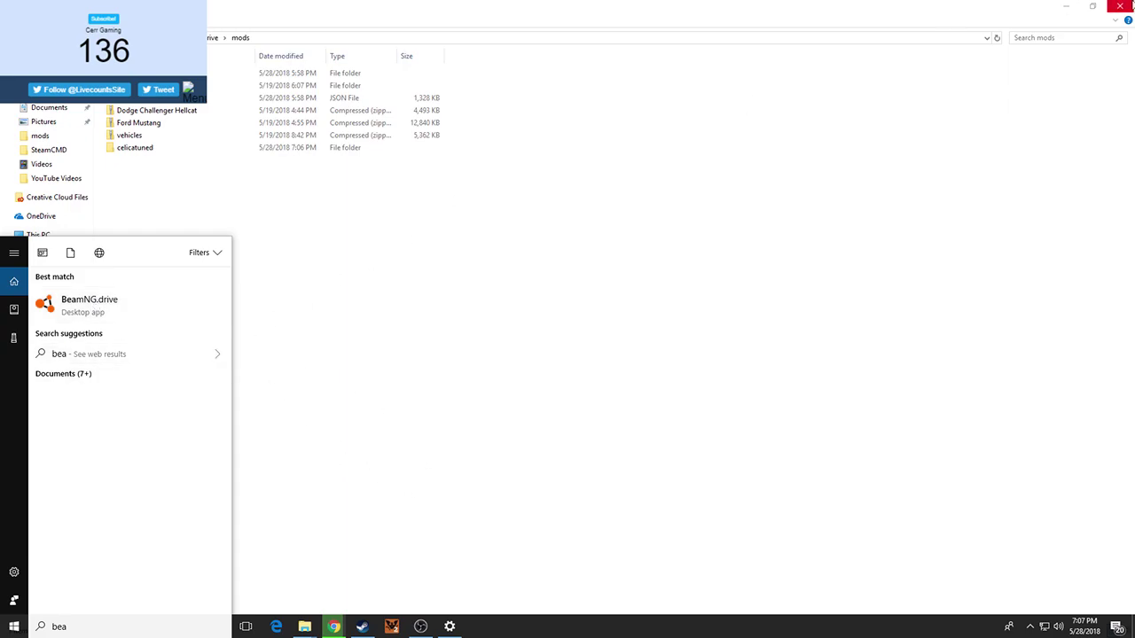
Minimize the File Explorer mods window and the browser to uncover the BeamNG.drive launcher
left_click(1066, 6)
left_click(1055, 22)
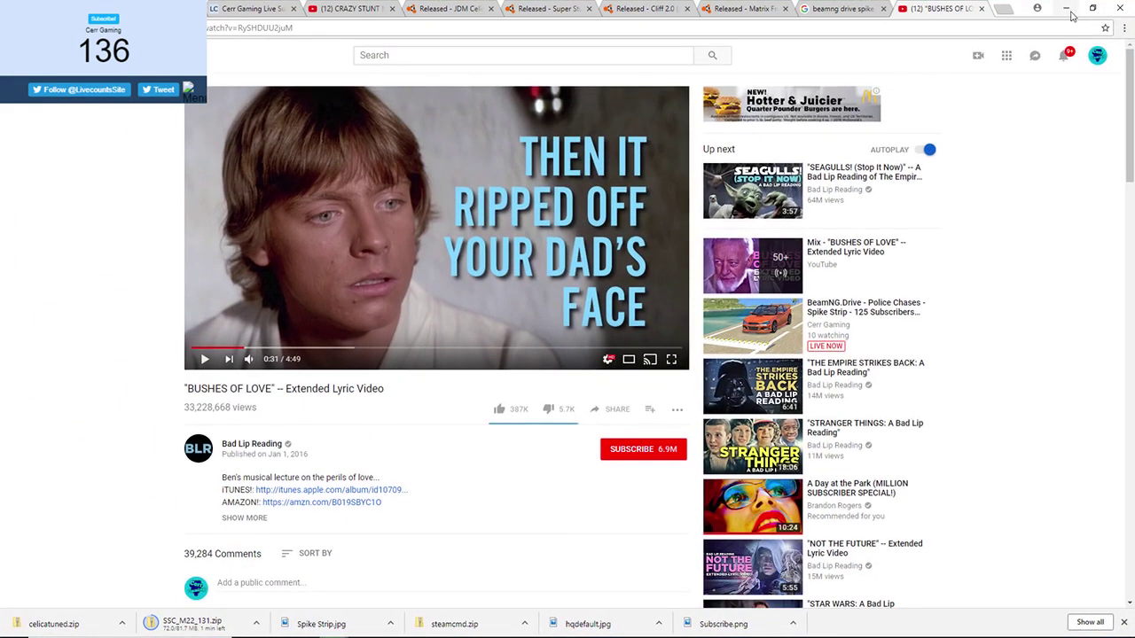
left_click(1064, 22)
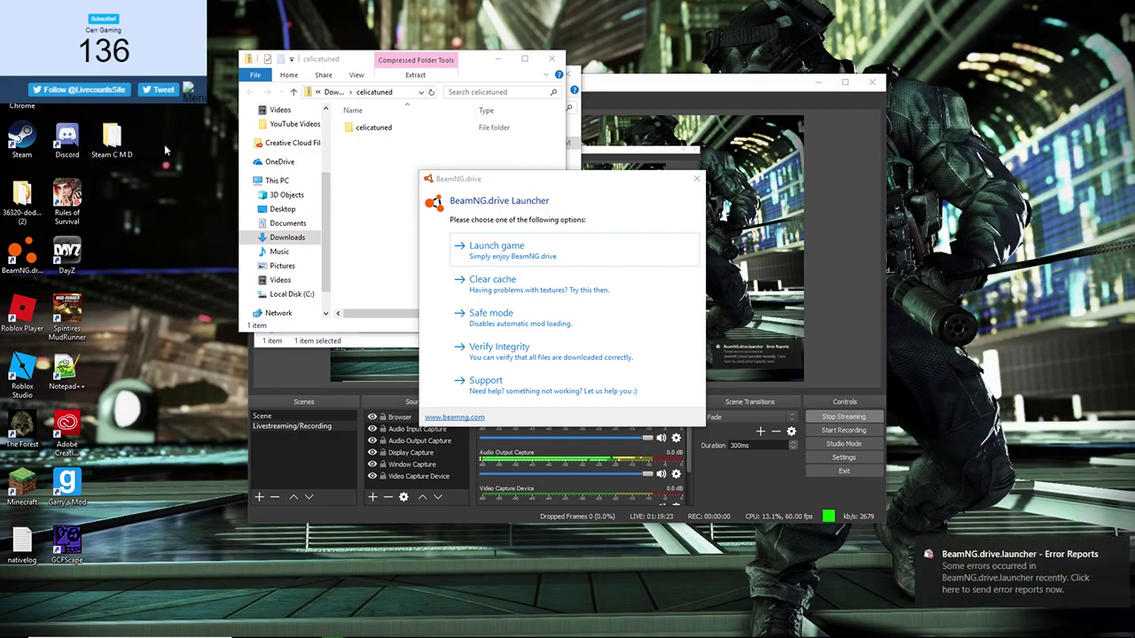
Start Adobe Photoshop CC 2018 by searching Windows for "photo", and open the recent Cerr Gaming Banner 2018 file
left_click(205, 629)
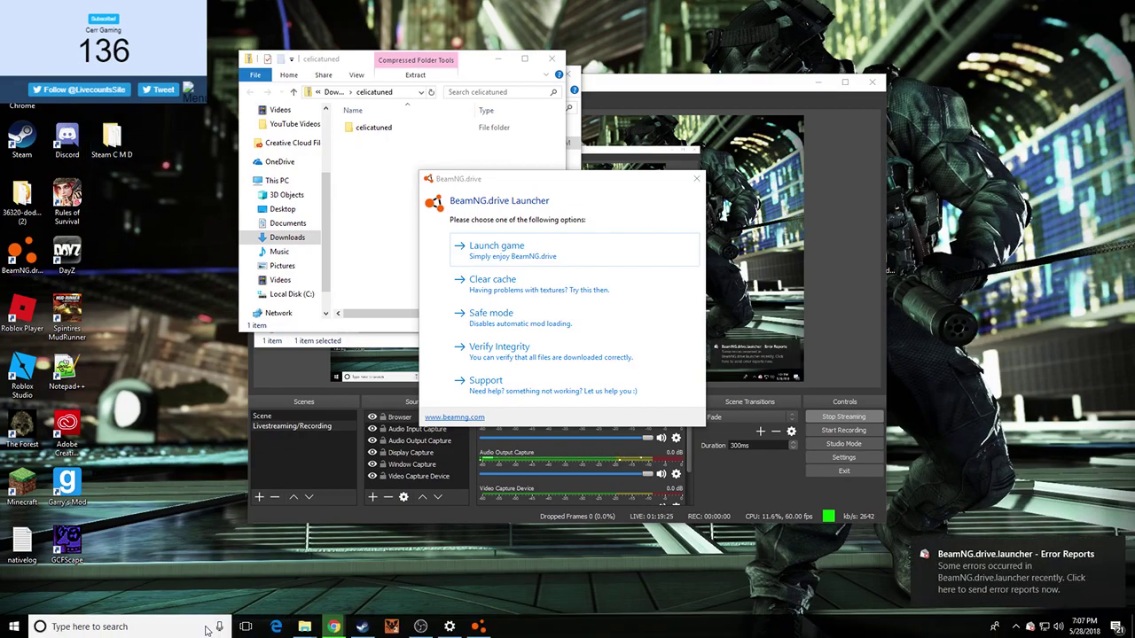
type("photo")
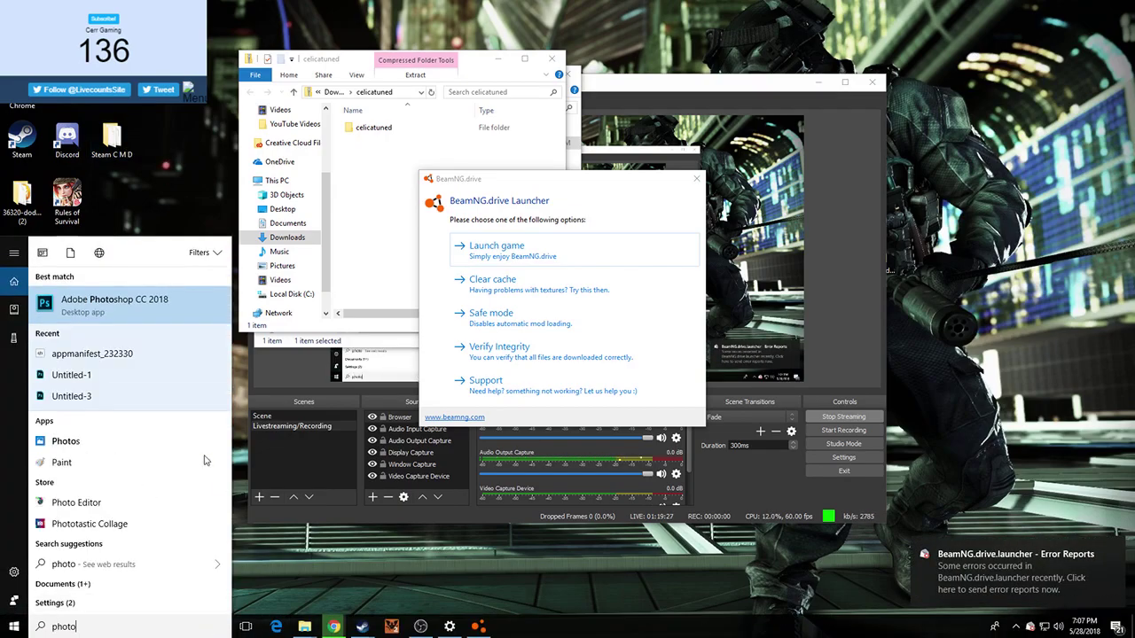
left_click(108, 306)
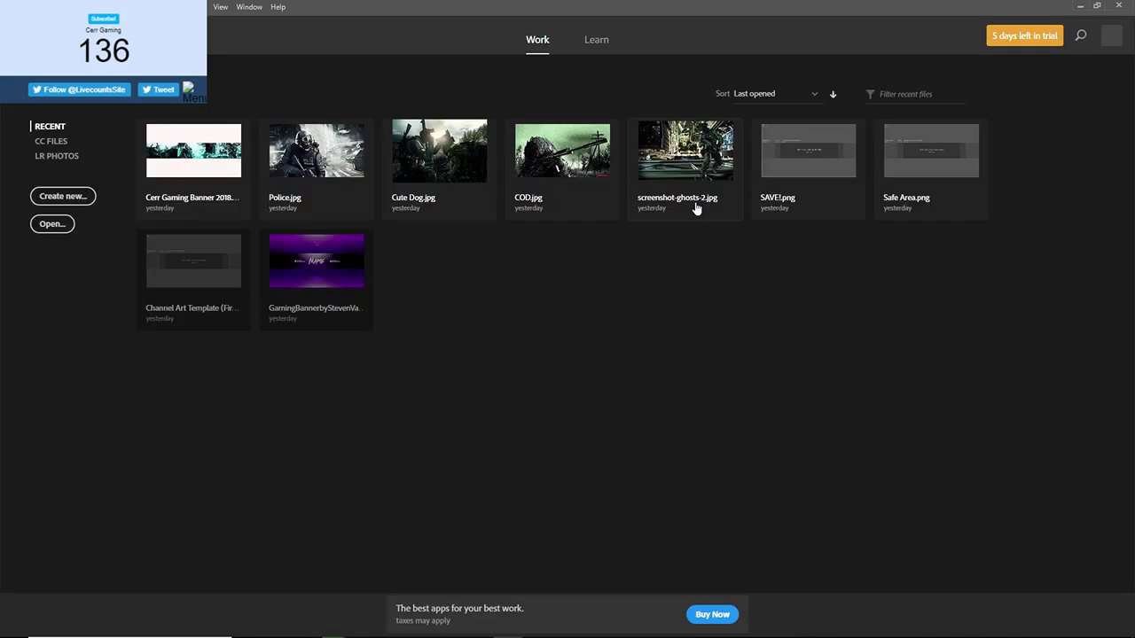
left_click(209, 171)
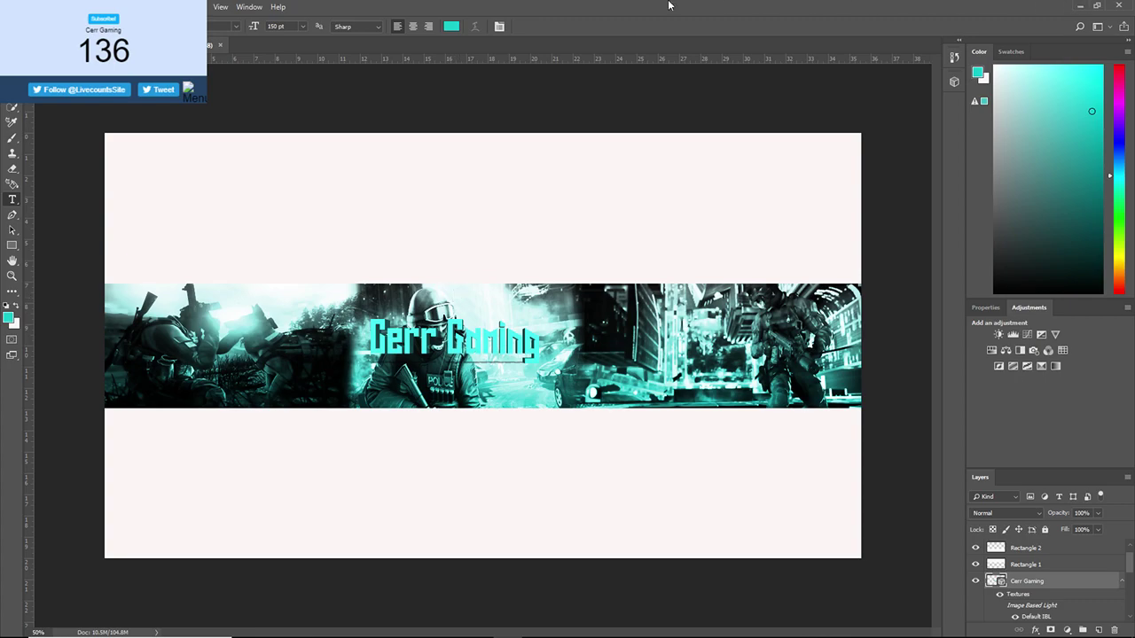
Switch to Chrome, search the web for "clippmaker" in a new tab, and open the Clip Maker 2 template on Panzoid
mouse_move(461, 634)
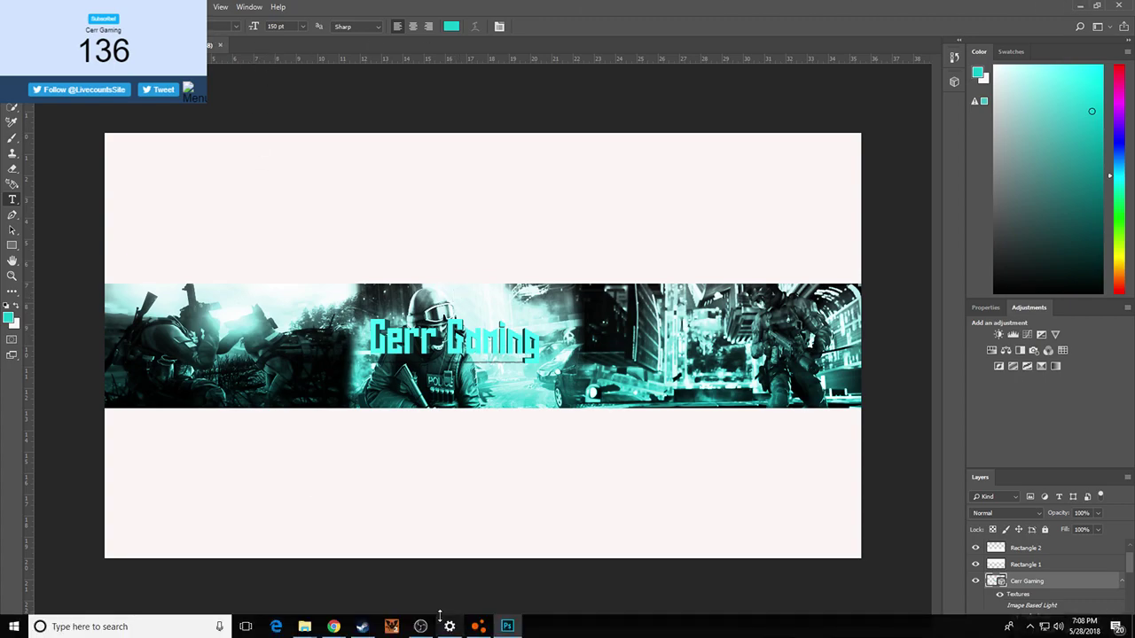
left_click(333, 627)
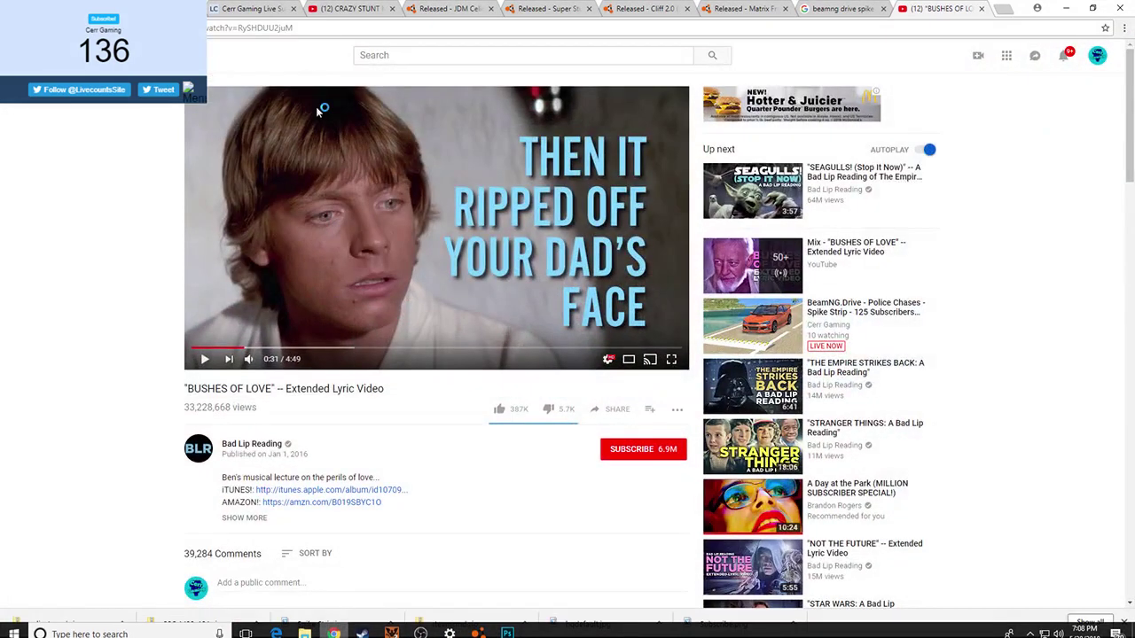
left_click(1006, 16)
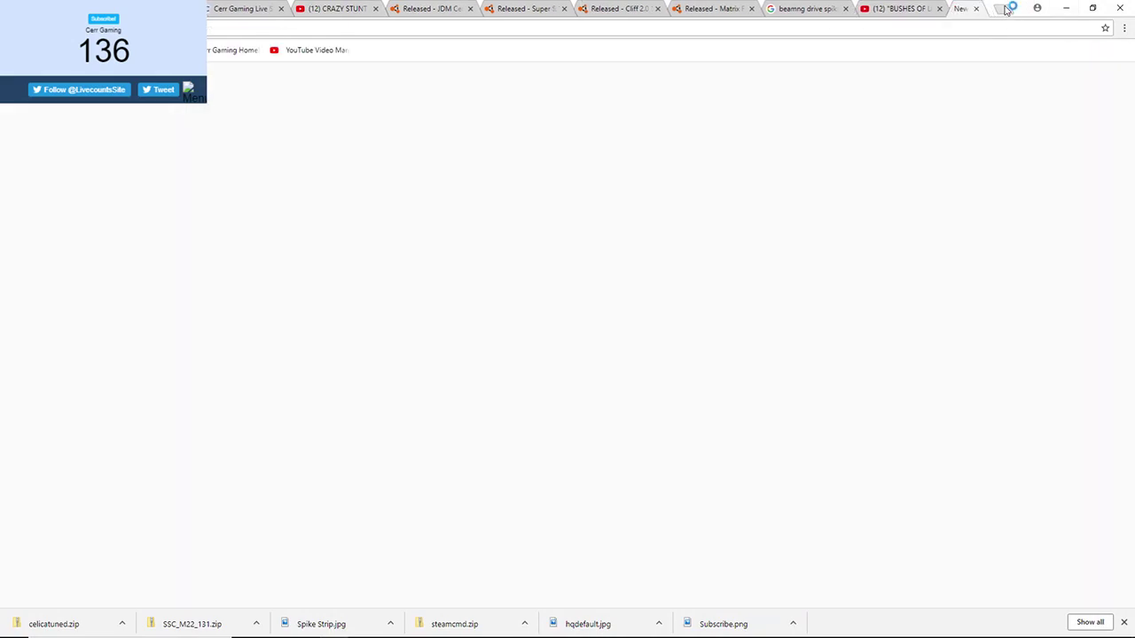
type("clip")
key("Return")
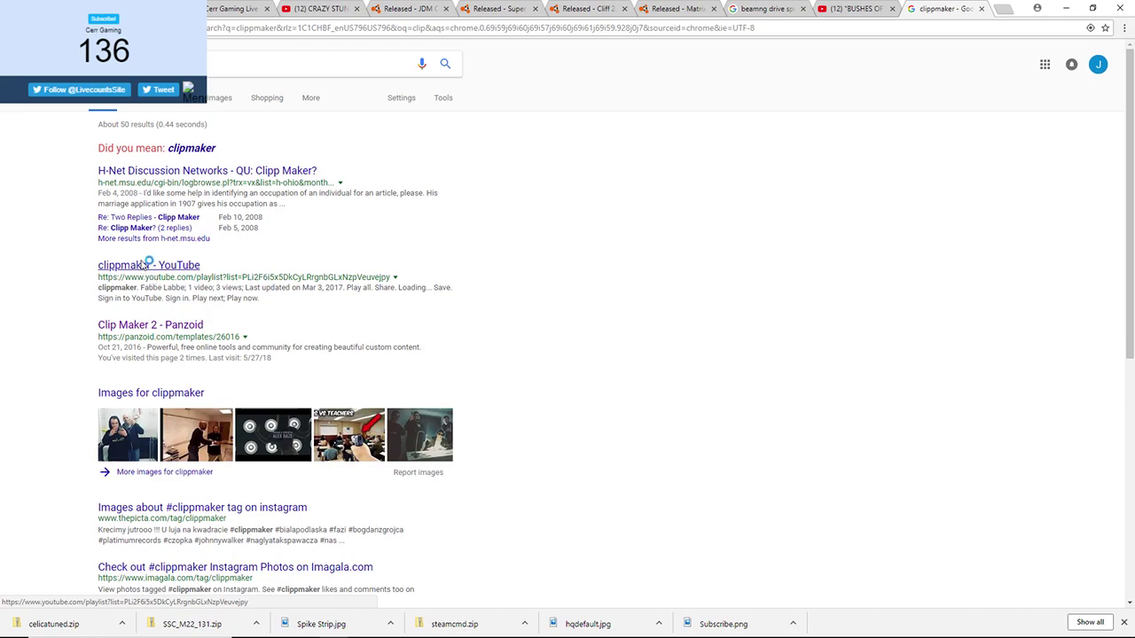
left_click(147, 328)
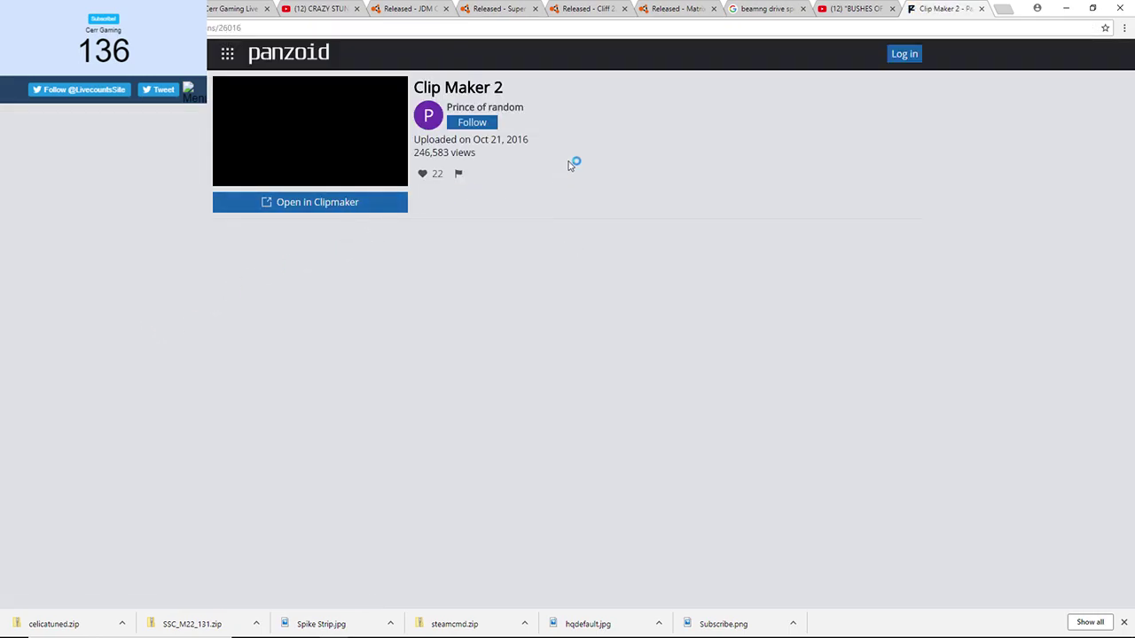
Log in to Panzoid and check the creations listed in the account's profile
left_click(896, 56)
left_click(228, 238)
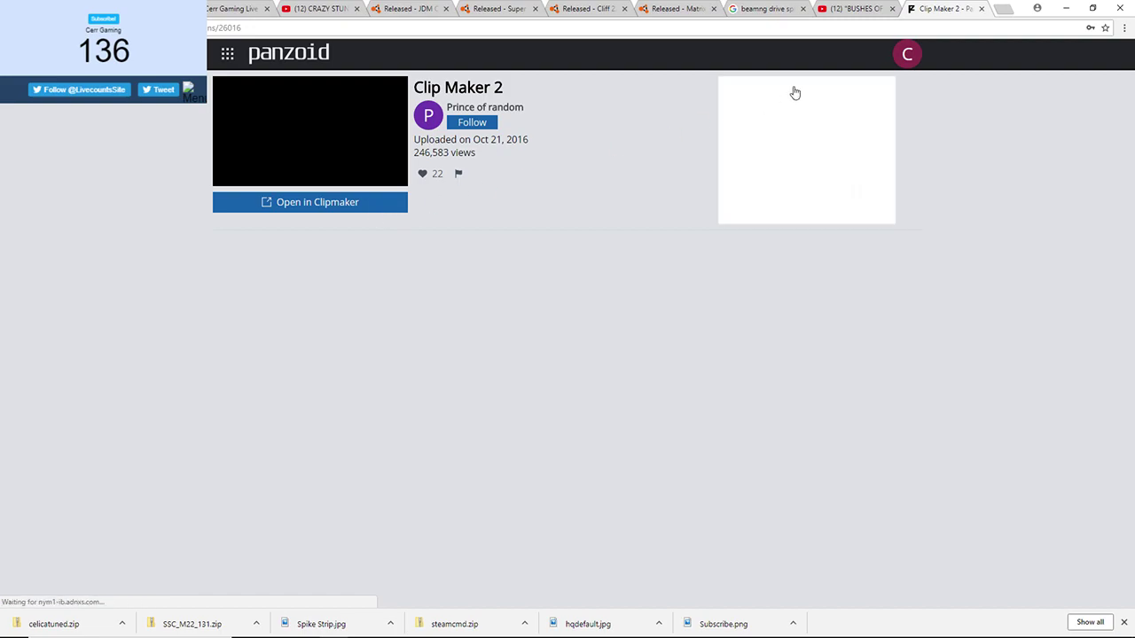
mouse_move(908, 55)
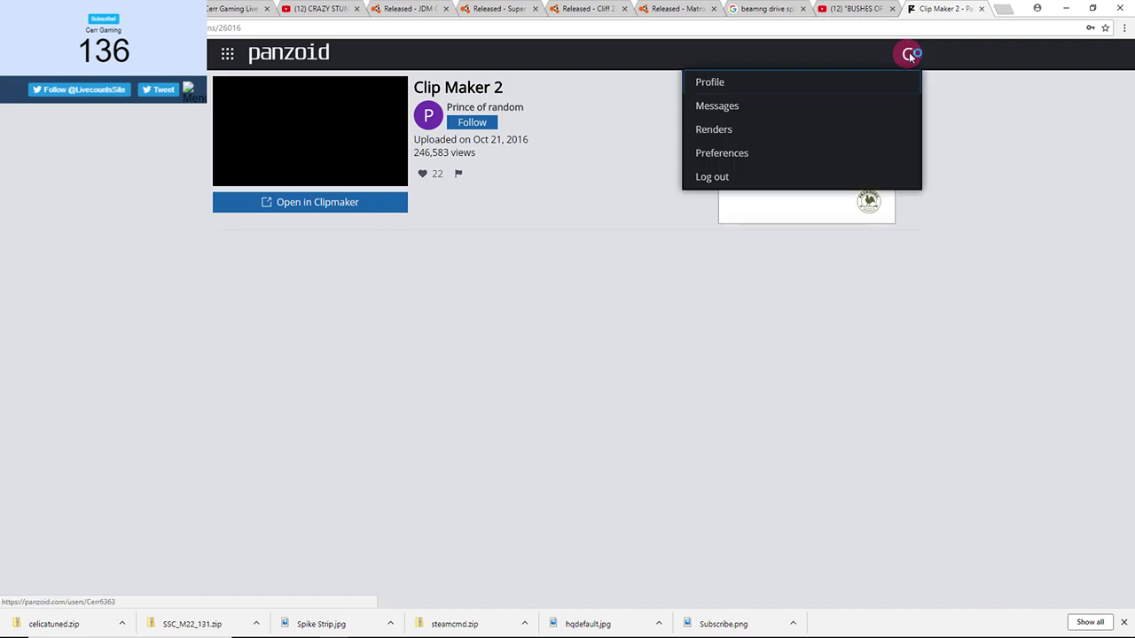
left_click(798, 84)
left_click(293, 173)
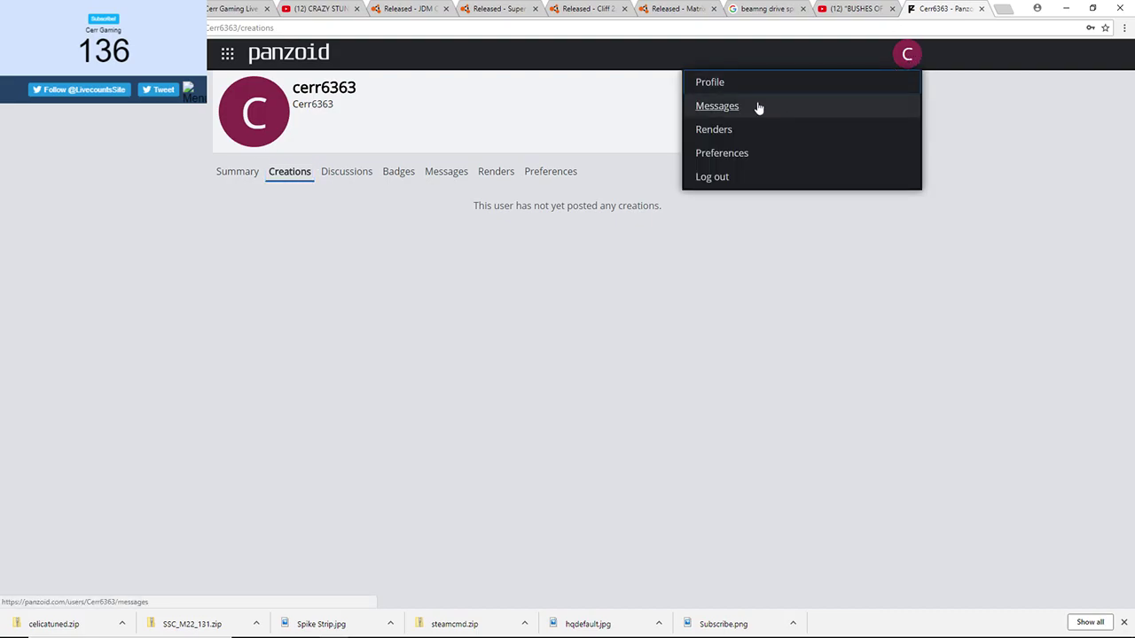
Open Panzoid's Clipmaker editor and try to load the "video" file from the Downloads folder as a project
mouse_move(229, 55)
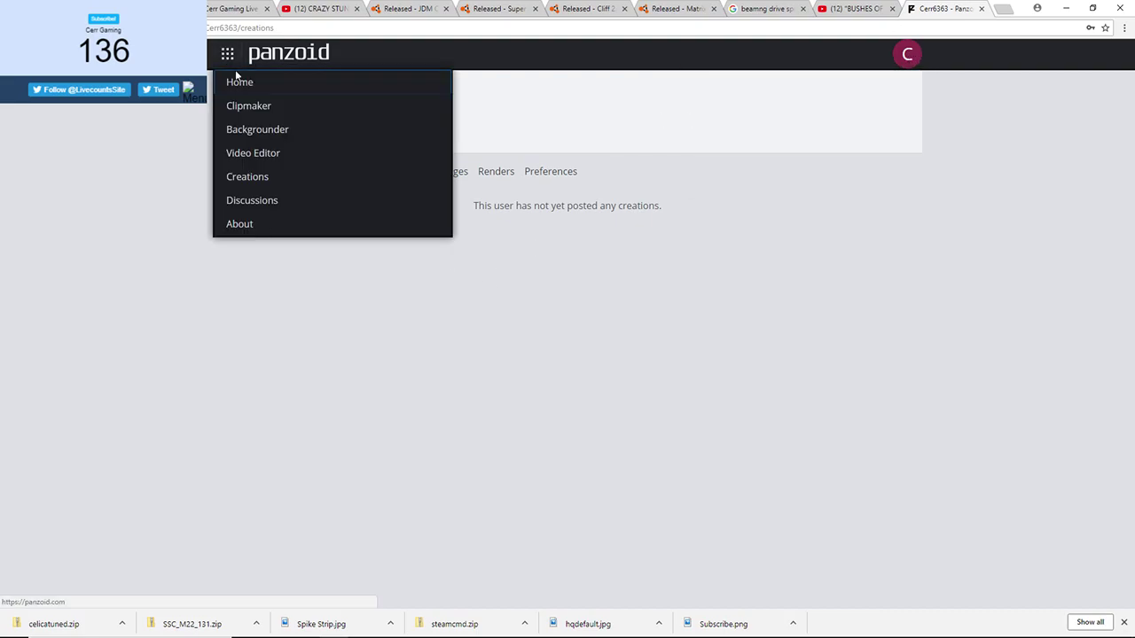
left_click(252, 109)
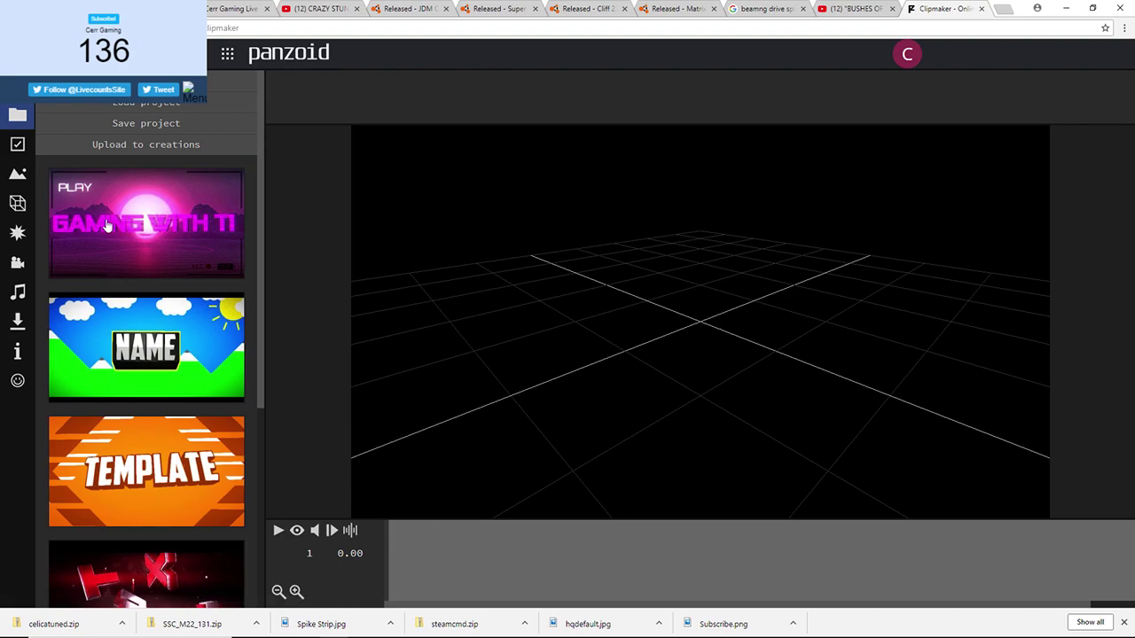
left_click(146, 103)
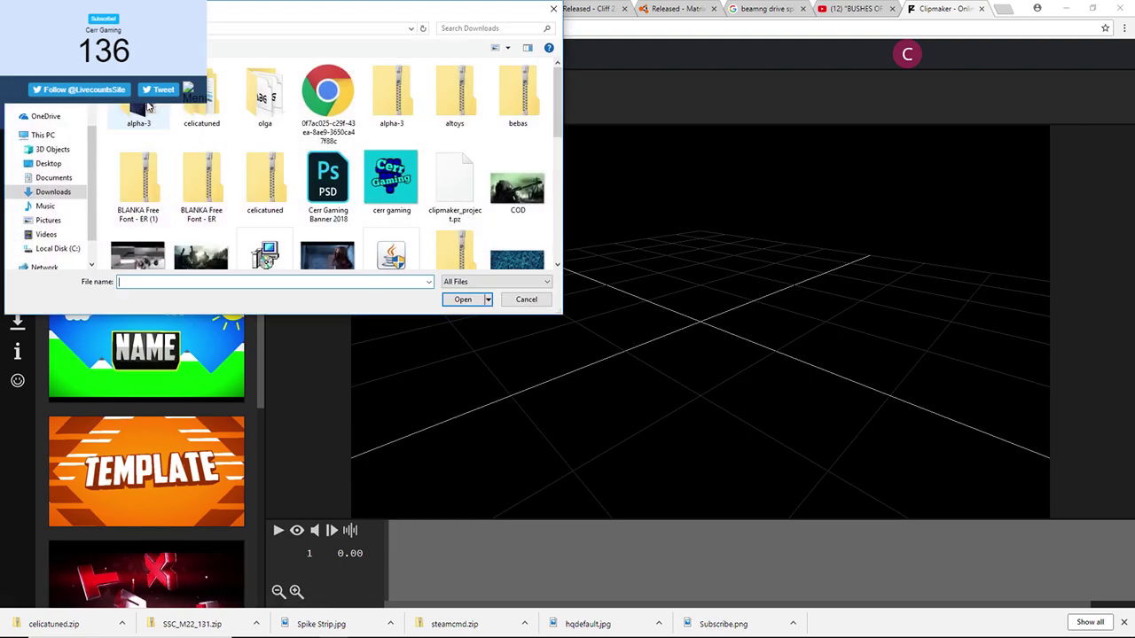
scroll(319, 150, "down", 2)
scroll(337, 158, "up", 2)
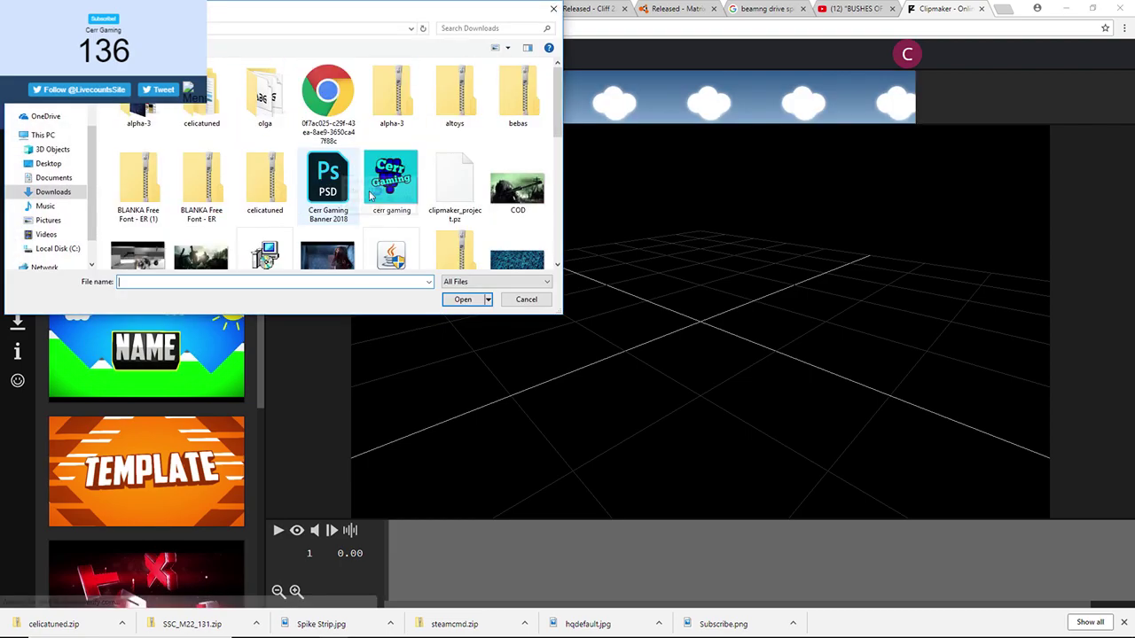
left_click(526, 299)
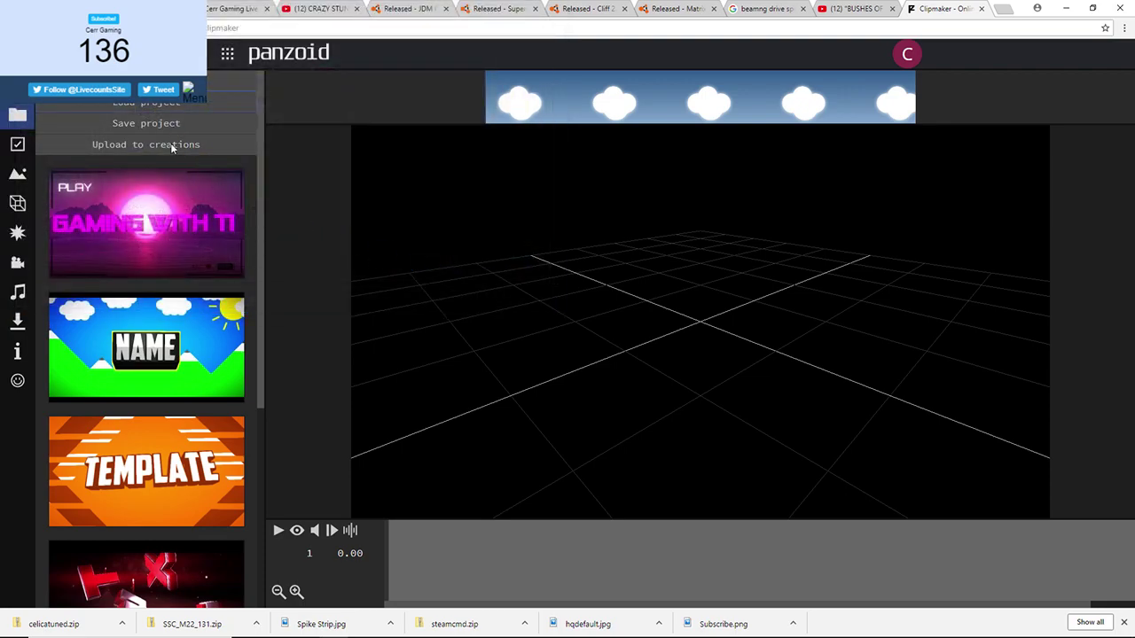
left_click(164, 106)
scroll(264, 65, "down", 4)
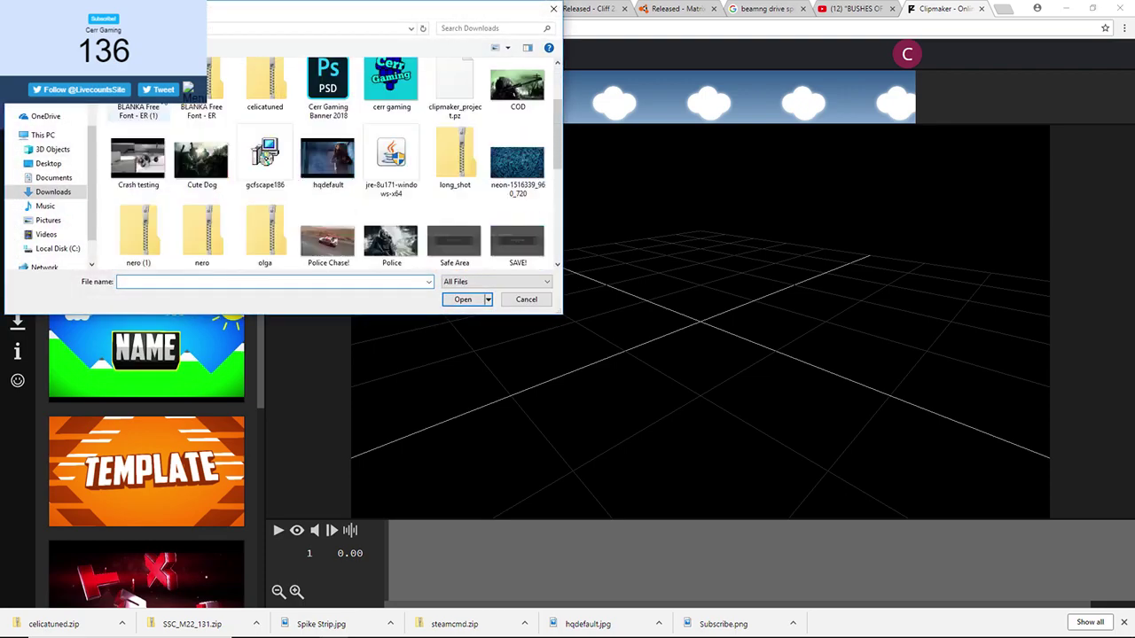
scroll(142, 168, "down", 2)
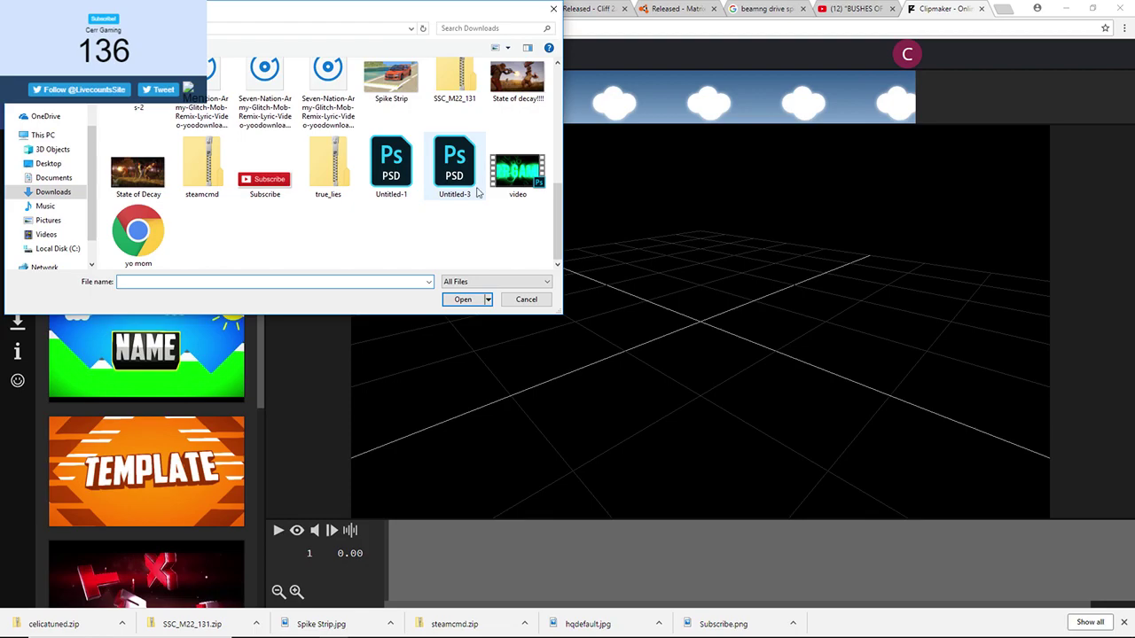
double_click(517, 173)
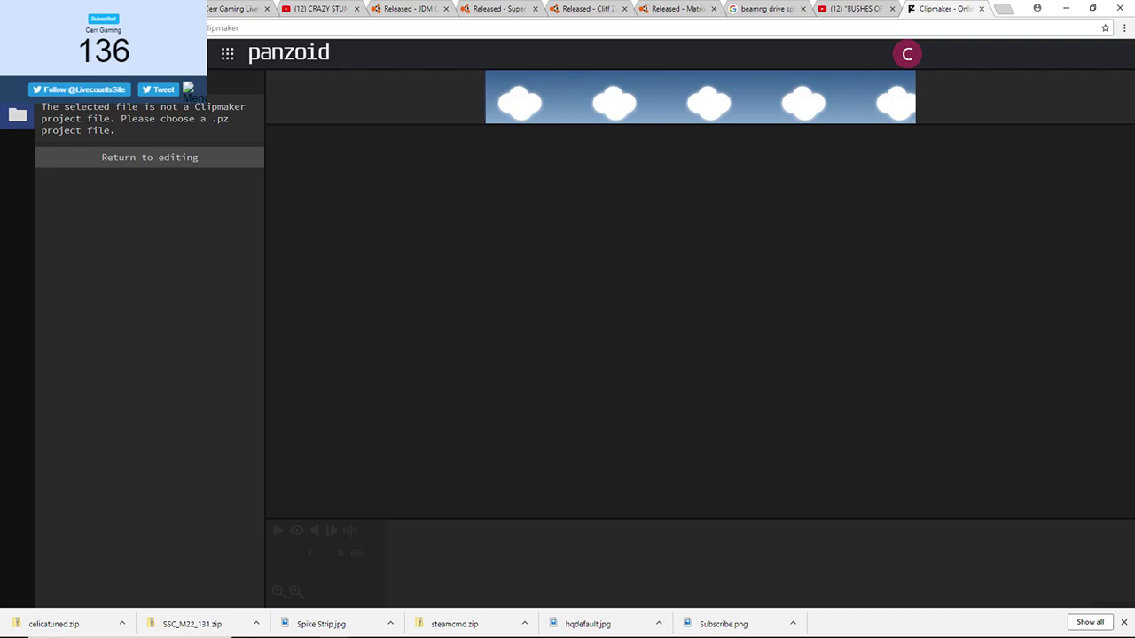
Search Windows for "video" and for "web", start the Camera app from the results and open its troubleshooting help page
mouse_move(180, 630)
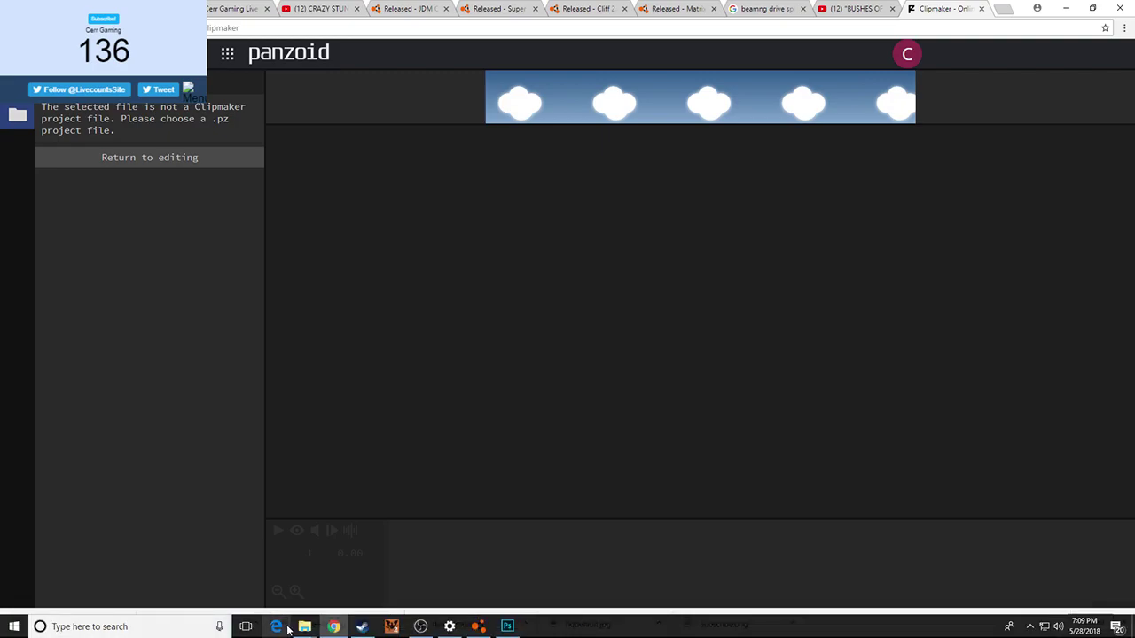
left_click(206, 627)
type("video")
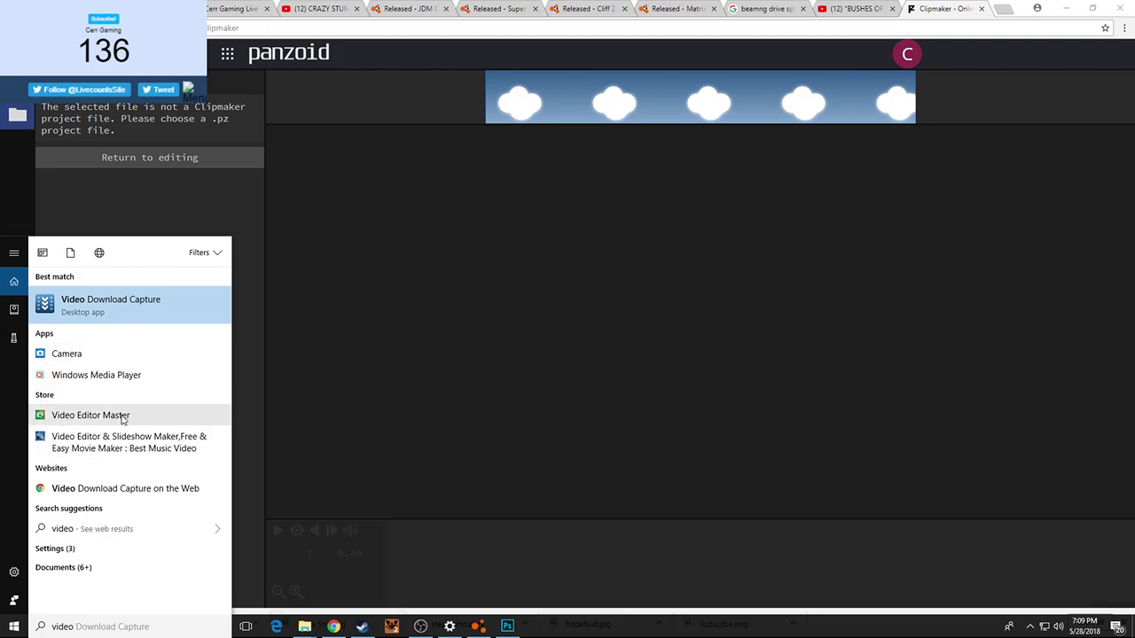
key("BackSpace")
key("BackSpace")
key("BackSpace")
key("BackSpace")
key("BackSpace")
type("web")
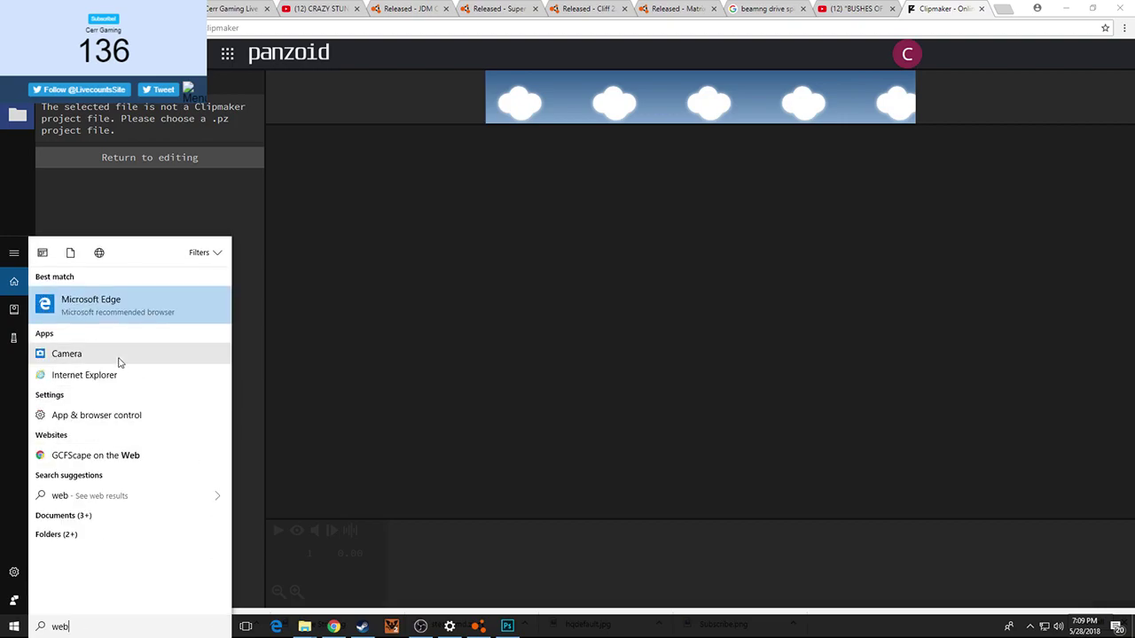
left_click(122, 359)
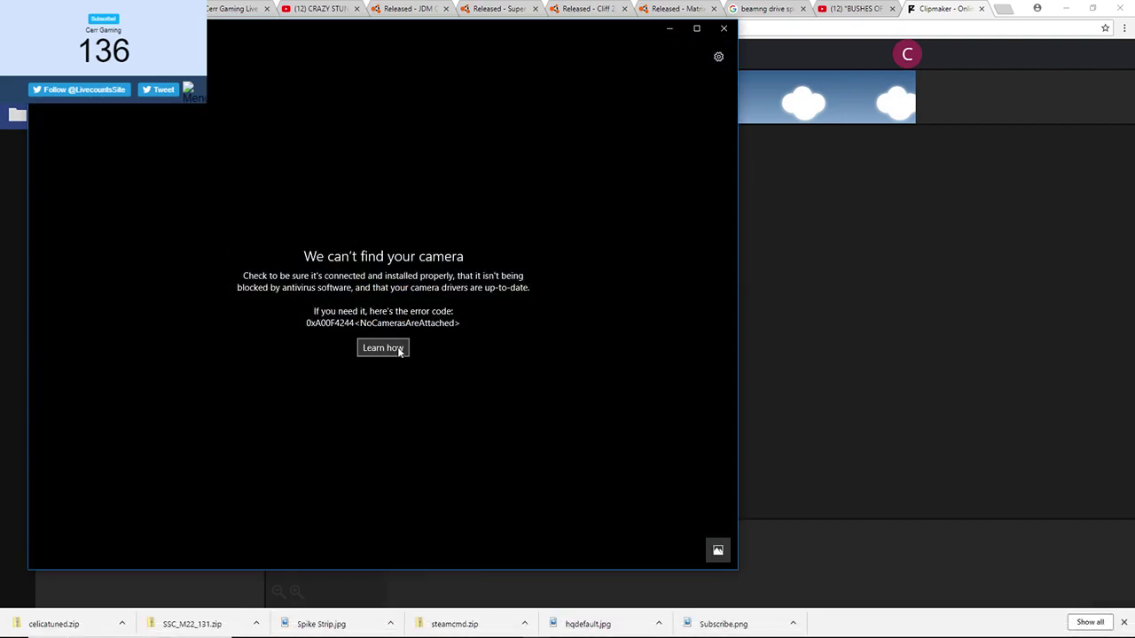
left_click(400, 349)
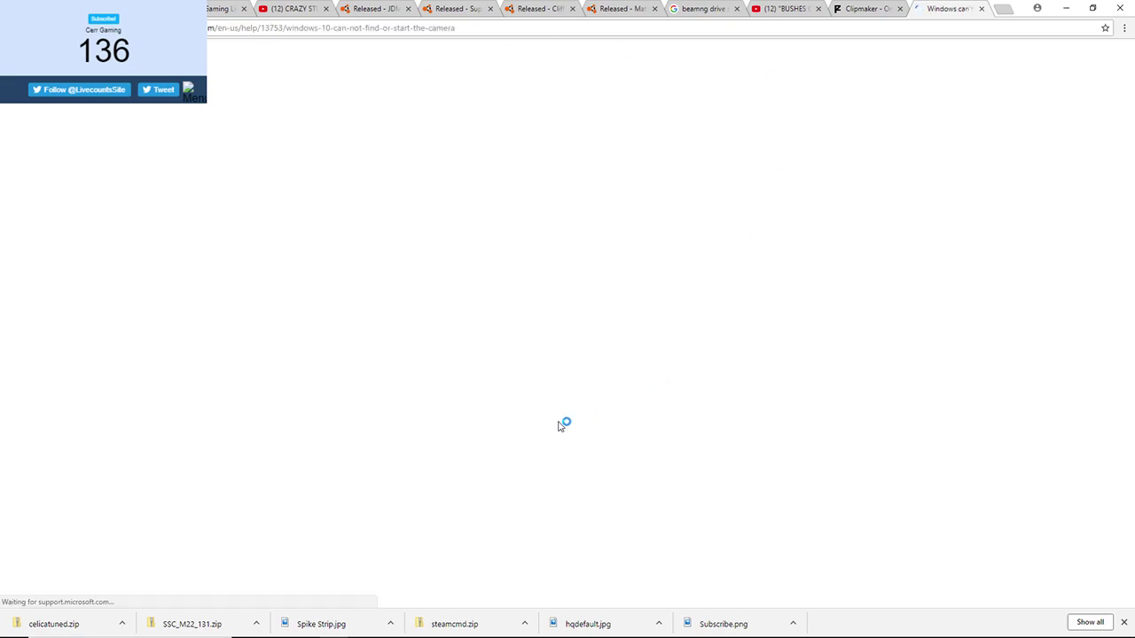
Open the Videos folder in File Explorer and maximize its window
mouse_move(315, 629)
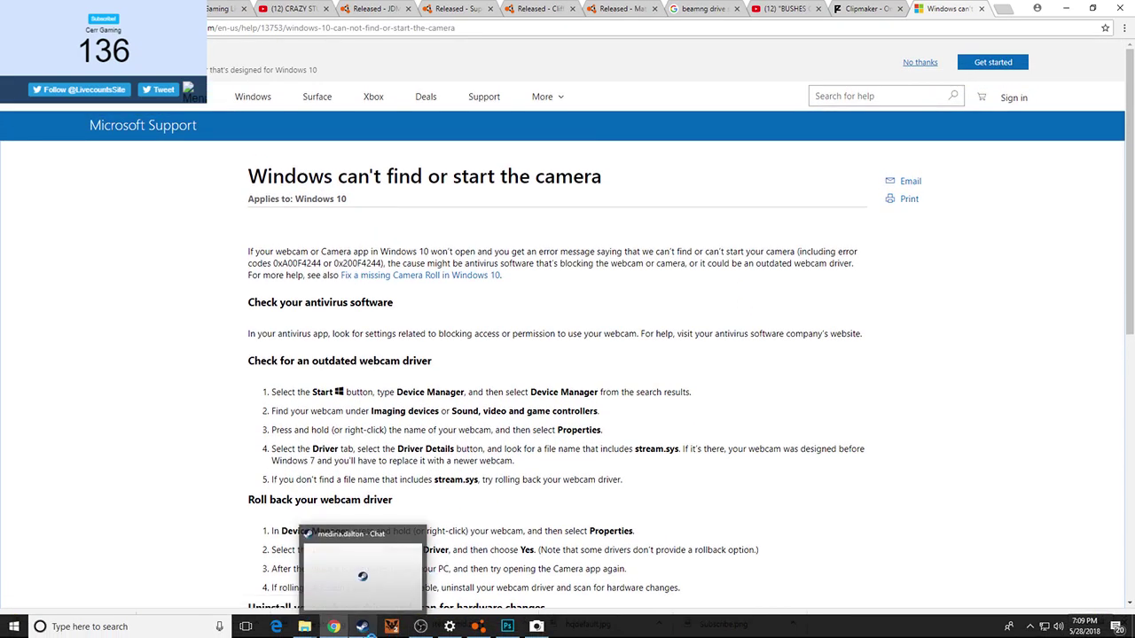
right_click(303, 626)
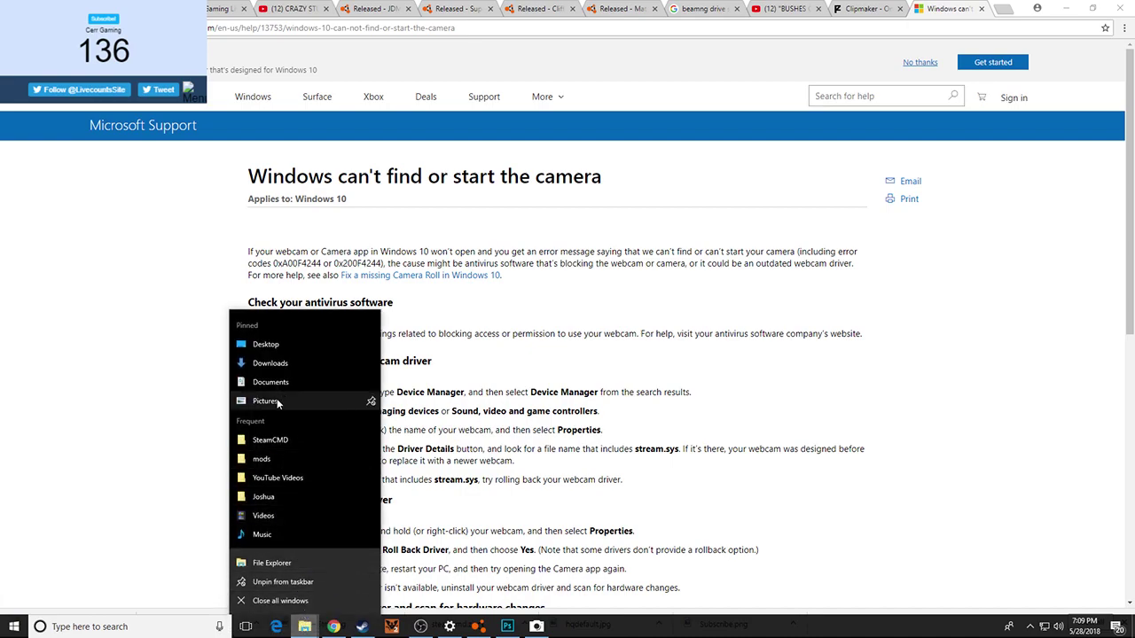
left_click(271, 516)
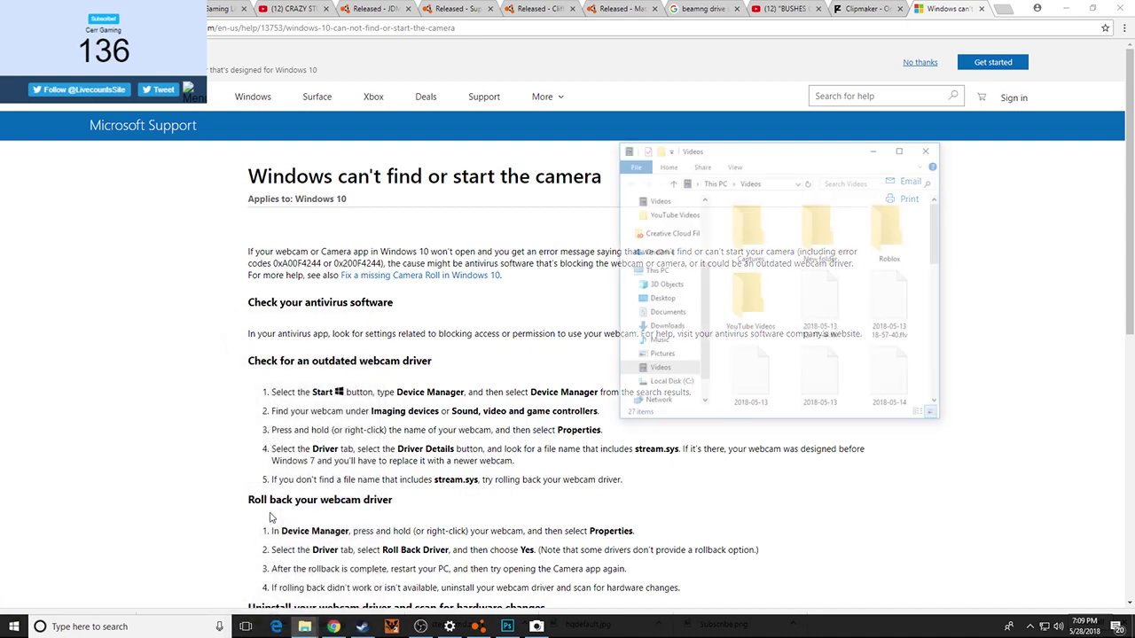
left_click(903, 149)
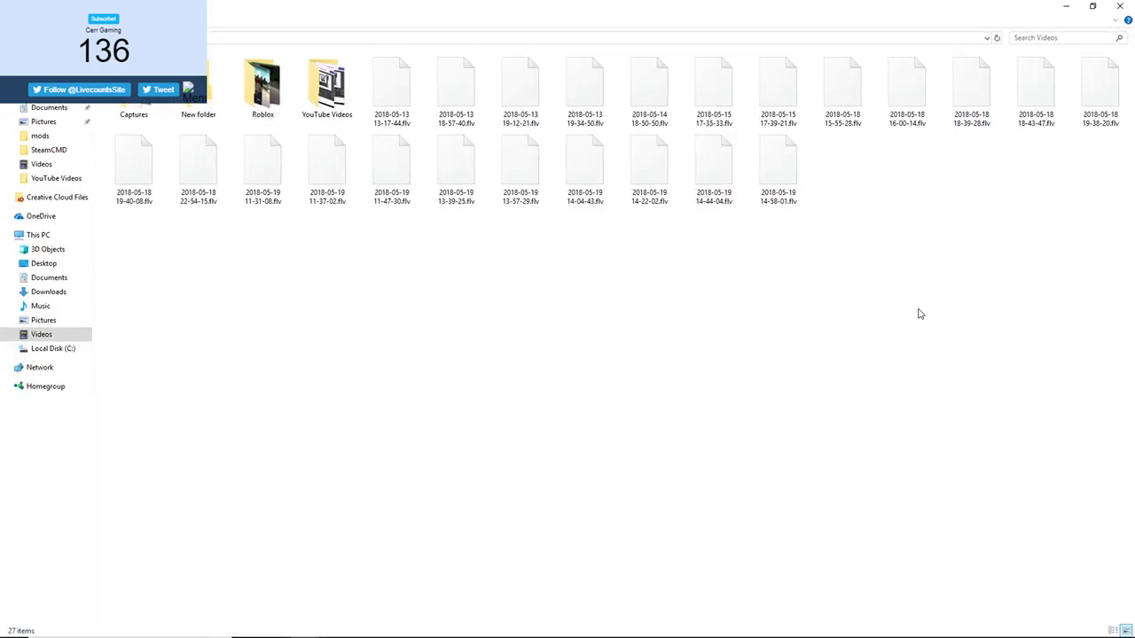
double_click(133, 97)
left_click(314, 122)
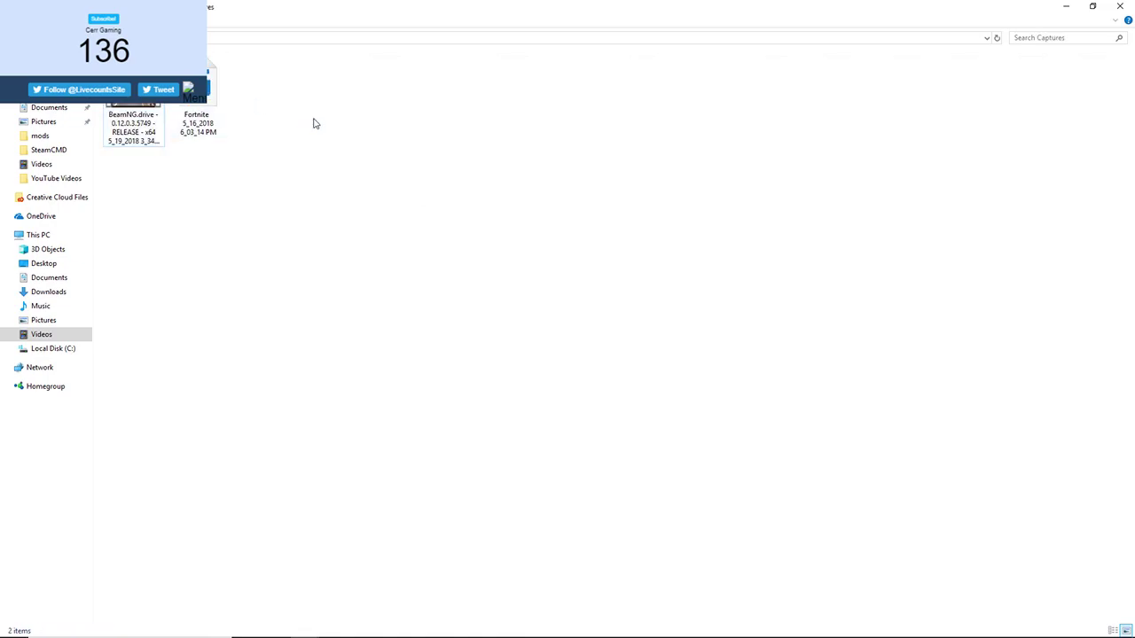
key("alt+Left")
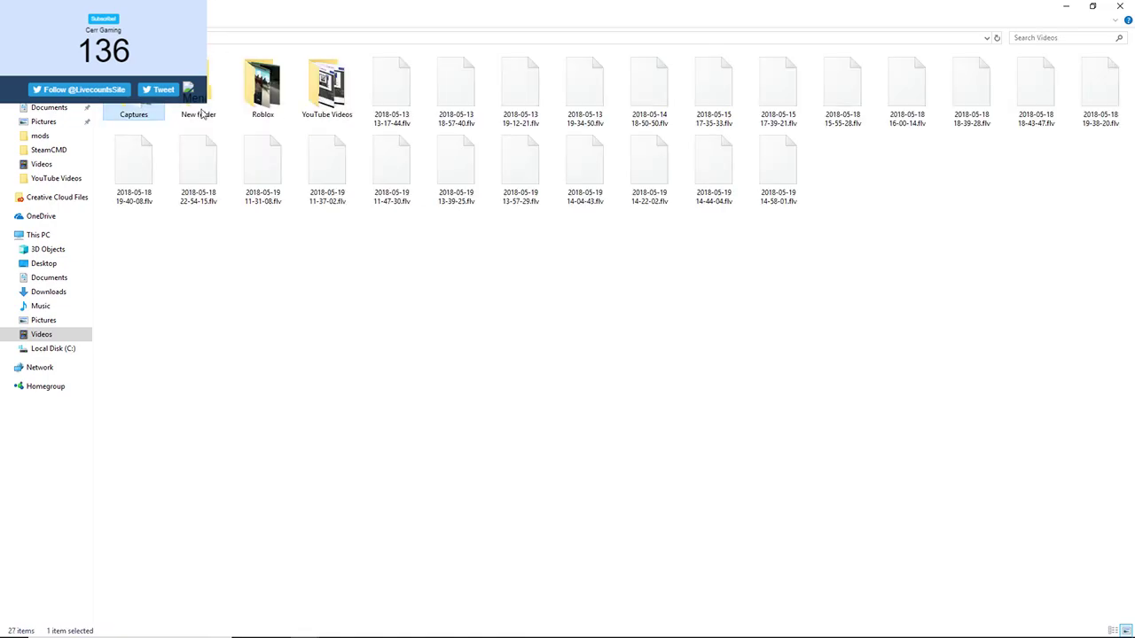
double_click(585, 169)
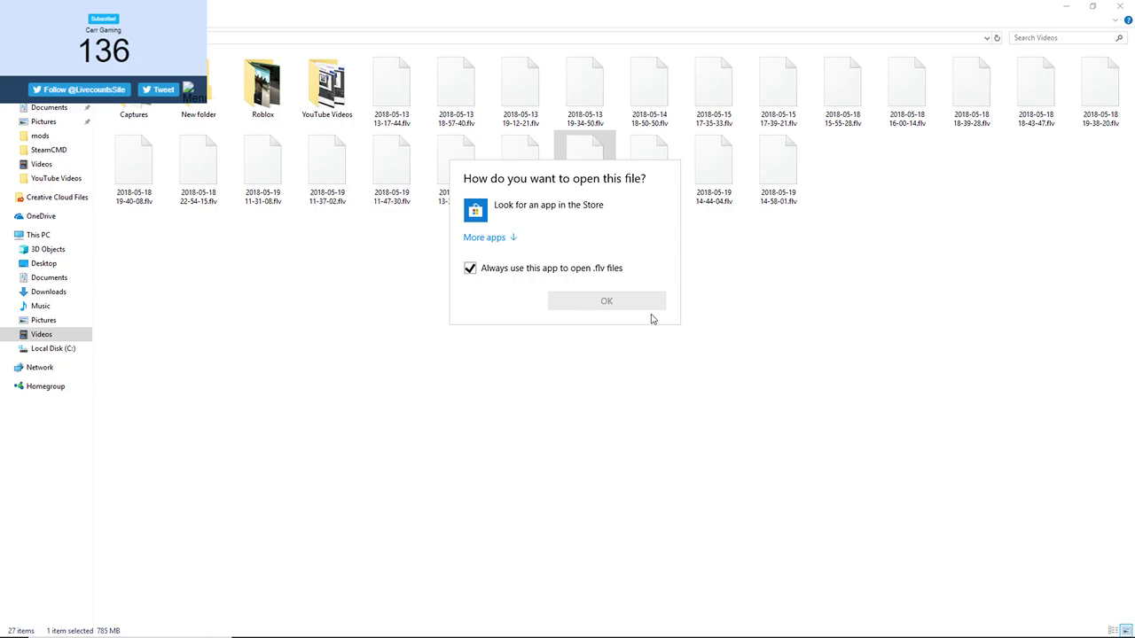
left_click(702, 401)
Look through the contents of the YouTube Videos folder and of New folder, returning to Videos
double_click(329, 93)
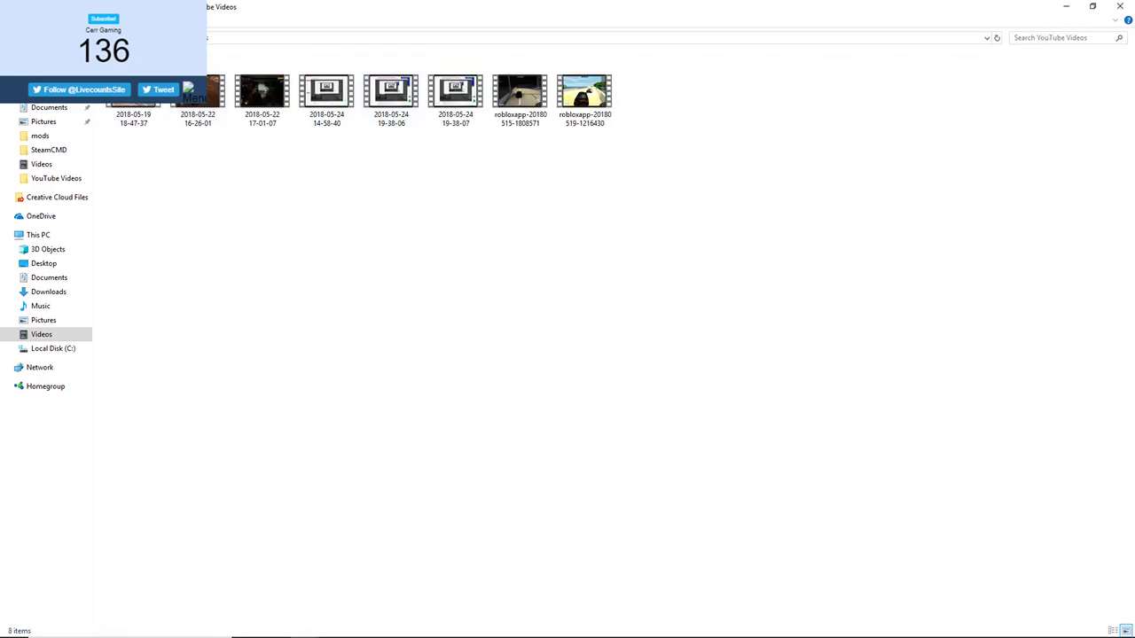
key("alt+Left")
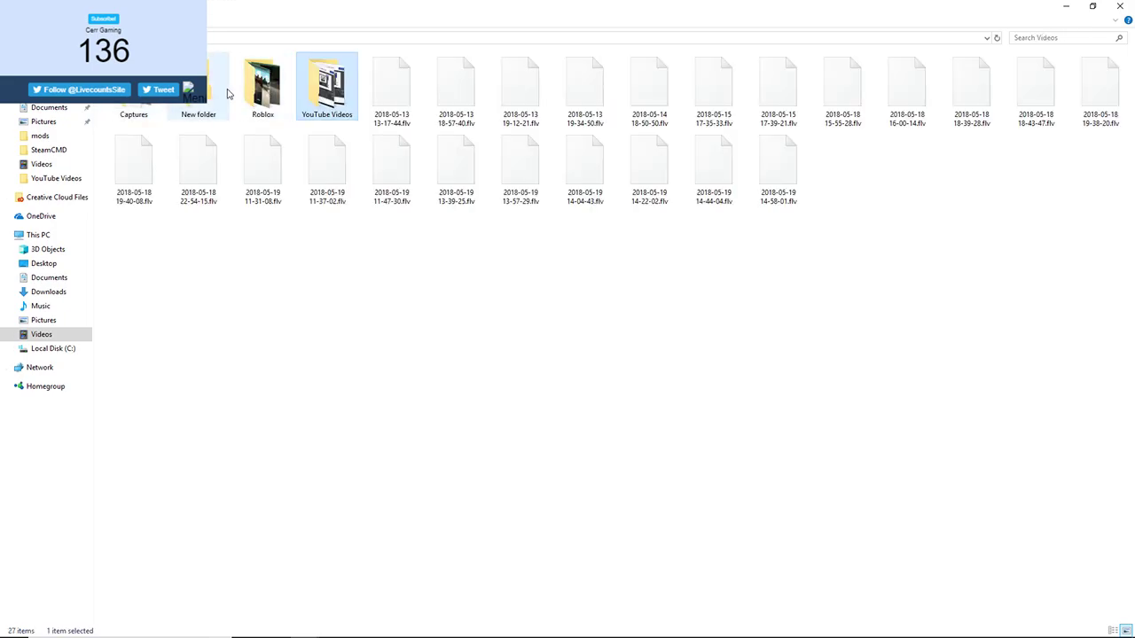
double_click(221, 97)
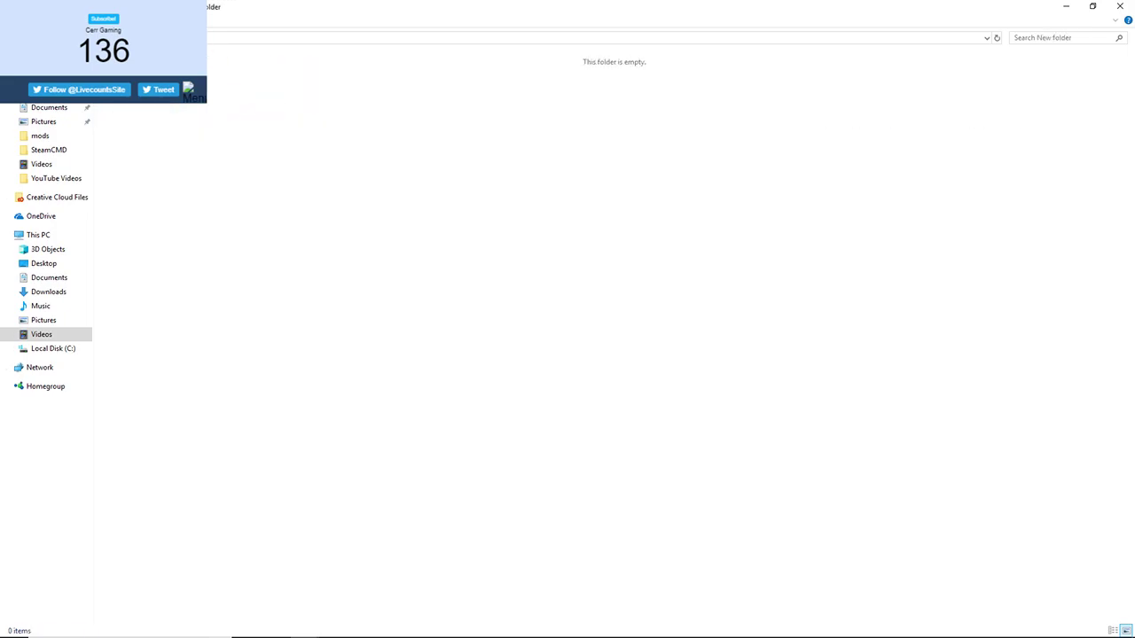
key("alt+Left")
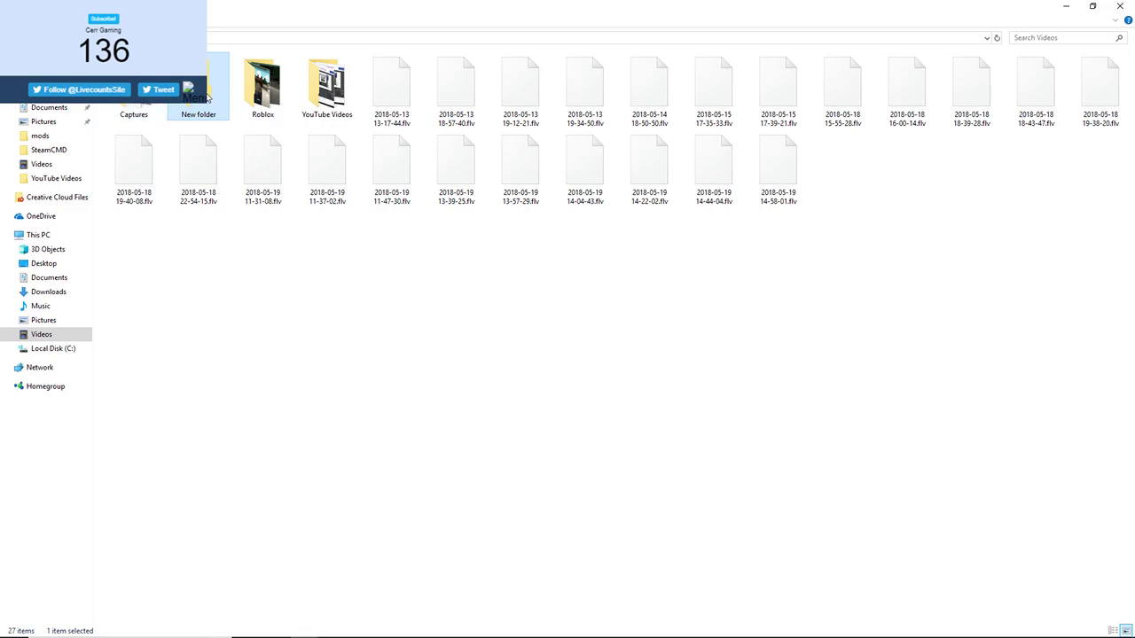
Show the folders and drives of This PC in File Explorer
left_click(62, 168)
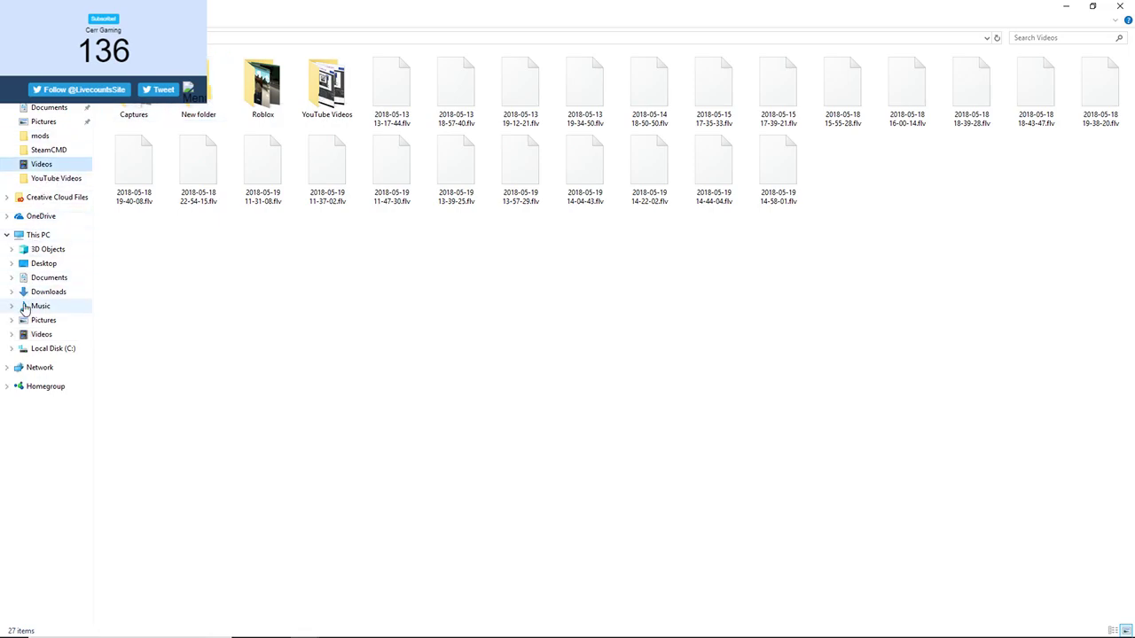
left_click(36, 236)
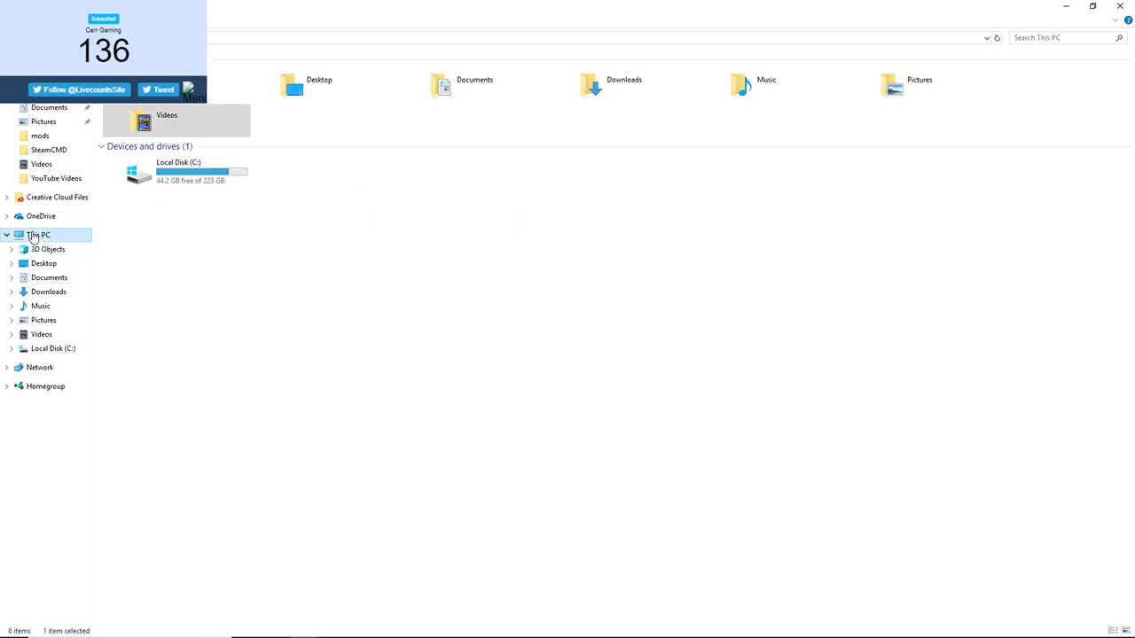
left_click(339, 207)
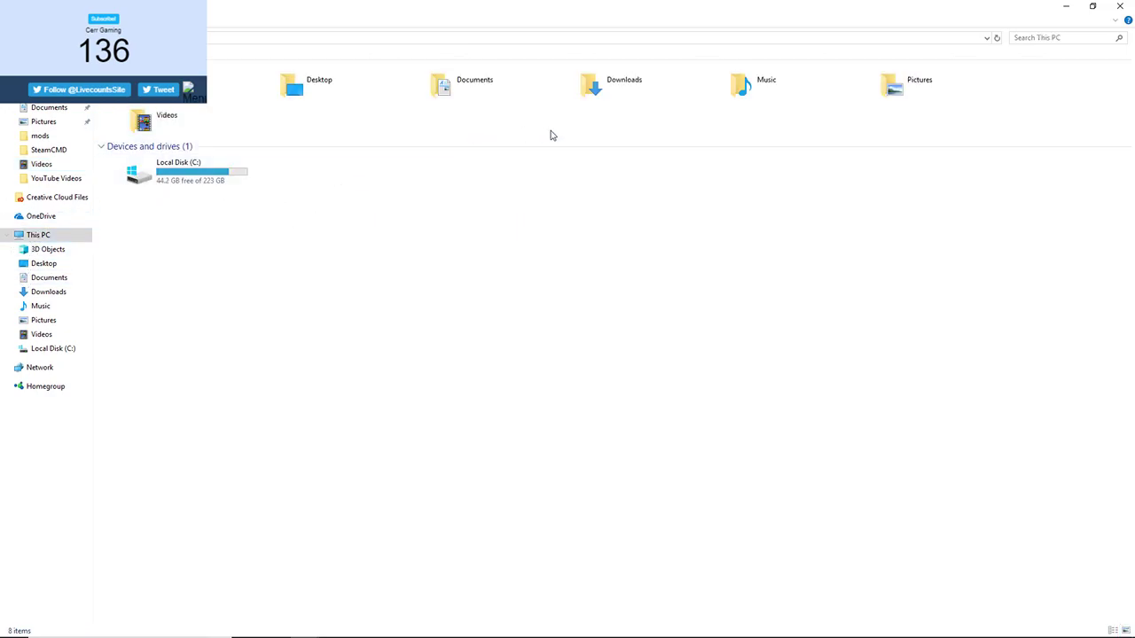
Open the Downloads folder and try to open its video file with the default app, dismissing the errors
double_click(601, 92)
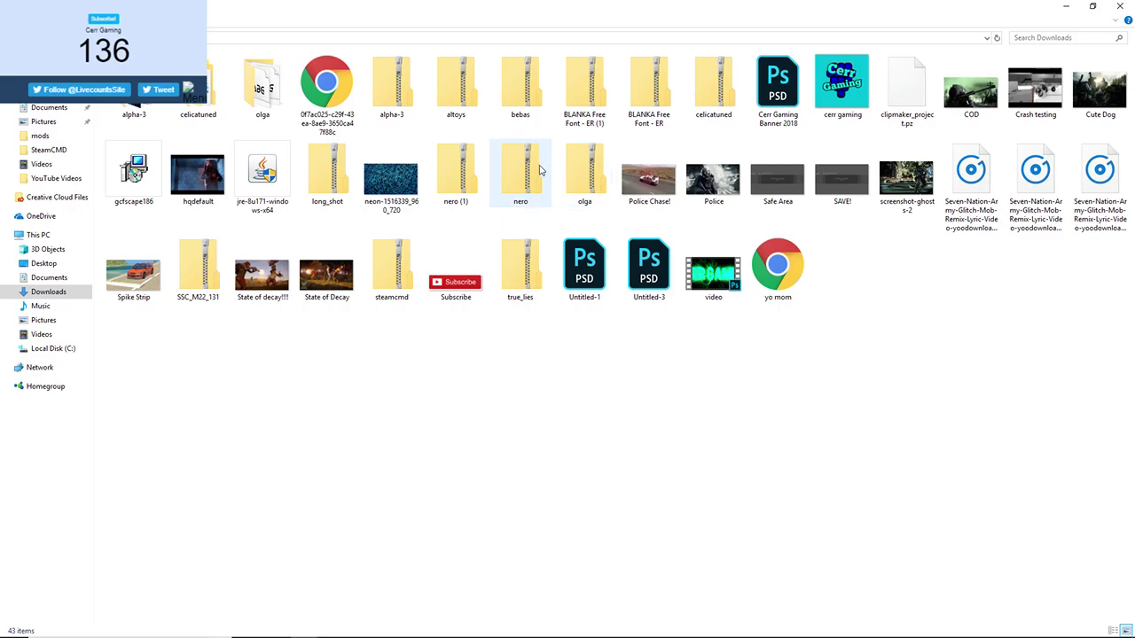
double_click(729, 282)
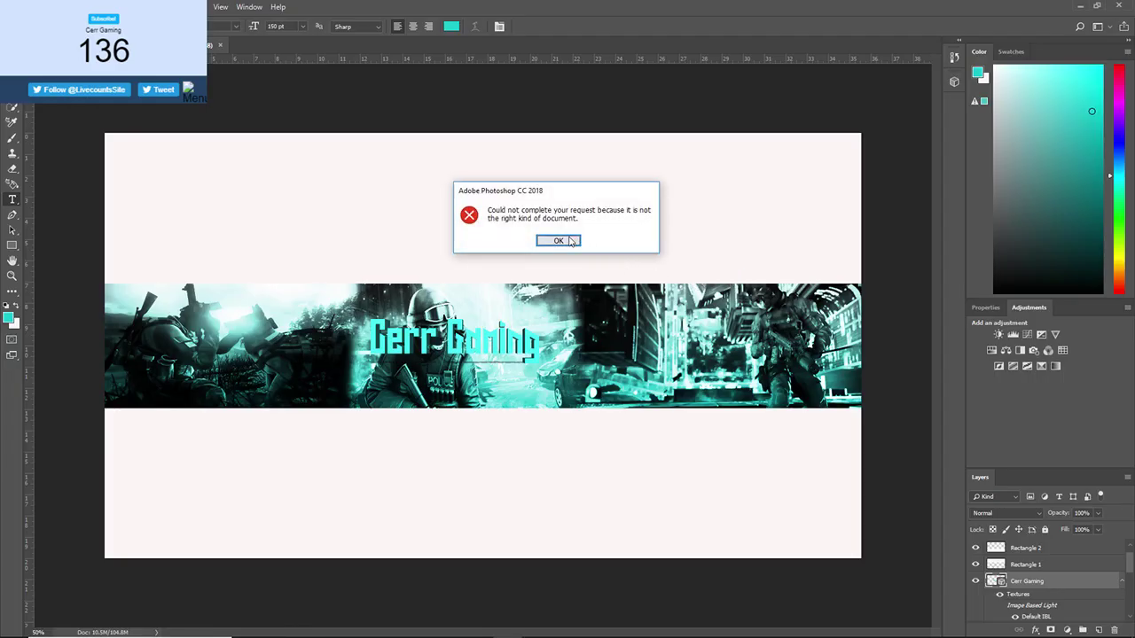
left_click(558, 241)
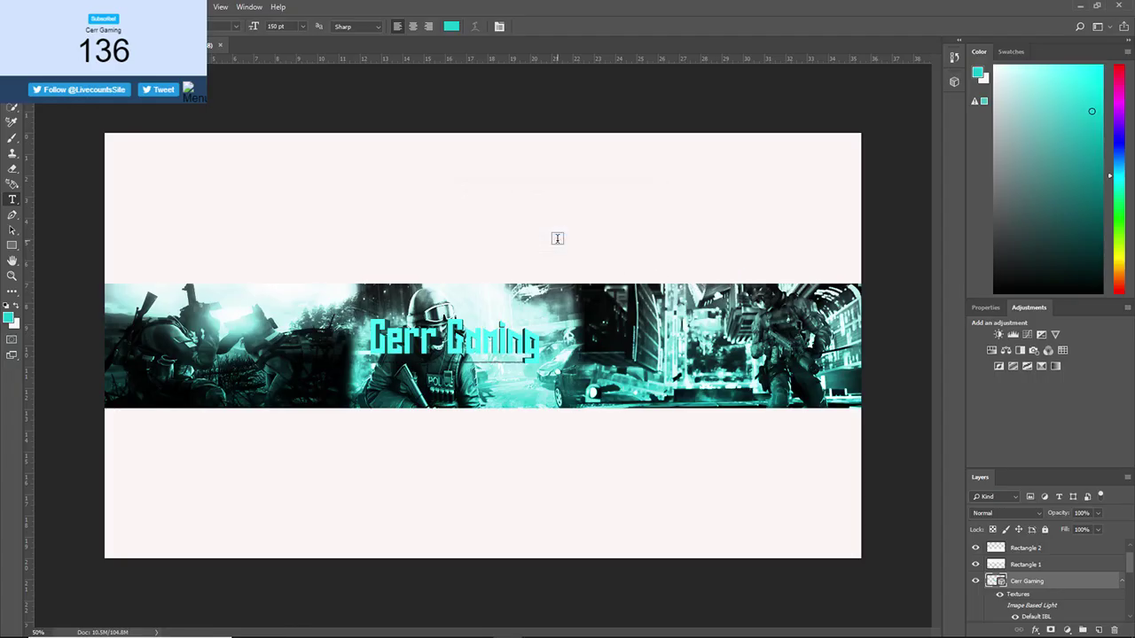
left_click(1075, 7)
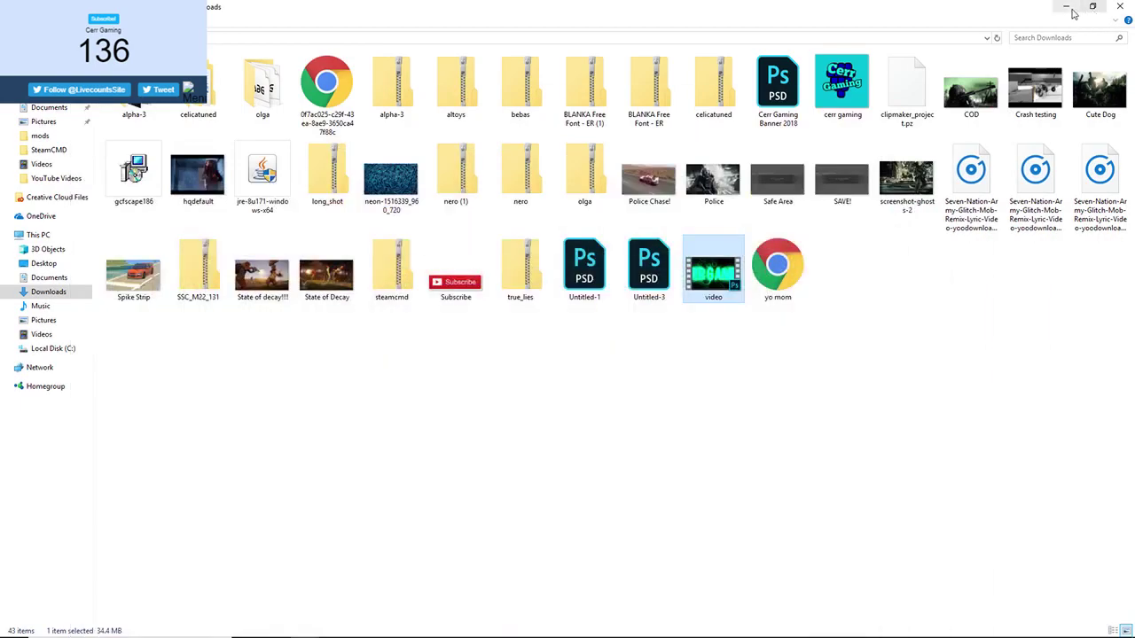
double_click(709, 282)
left_click(559, 241)
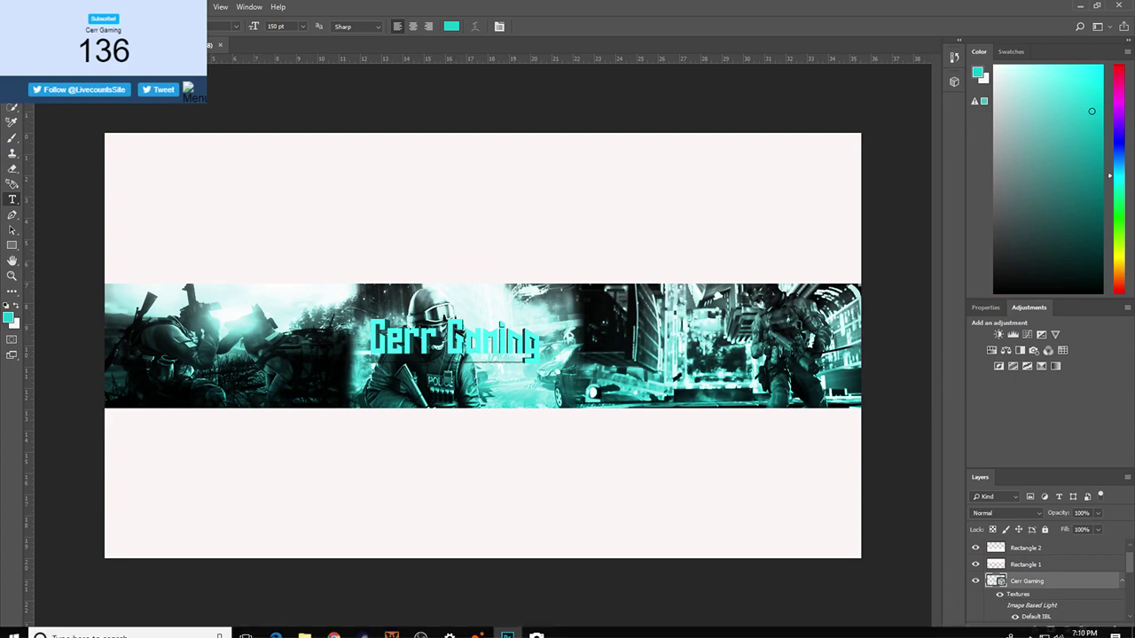
Return to the Downloads folder and try to play the video file with Windows Media Player
mouse_move(453, 627)
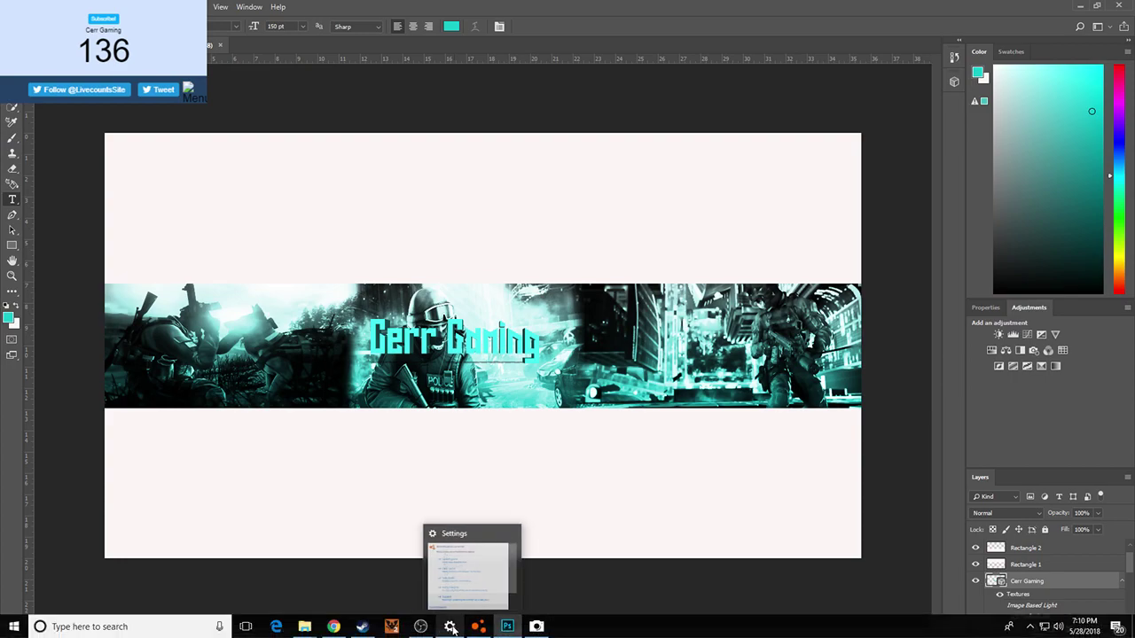
mouse_move(304, 627)
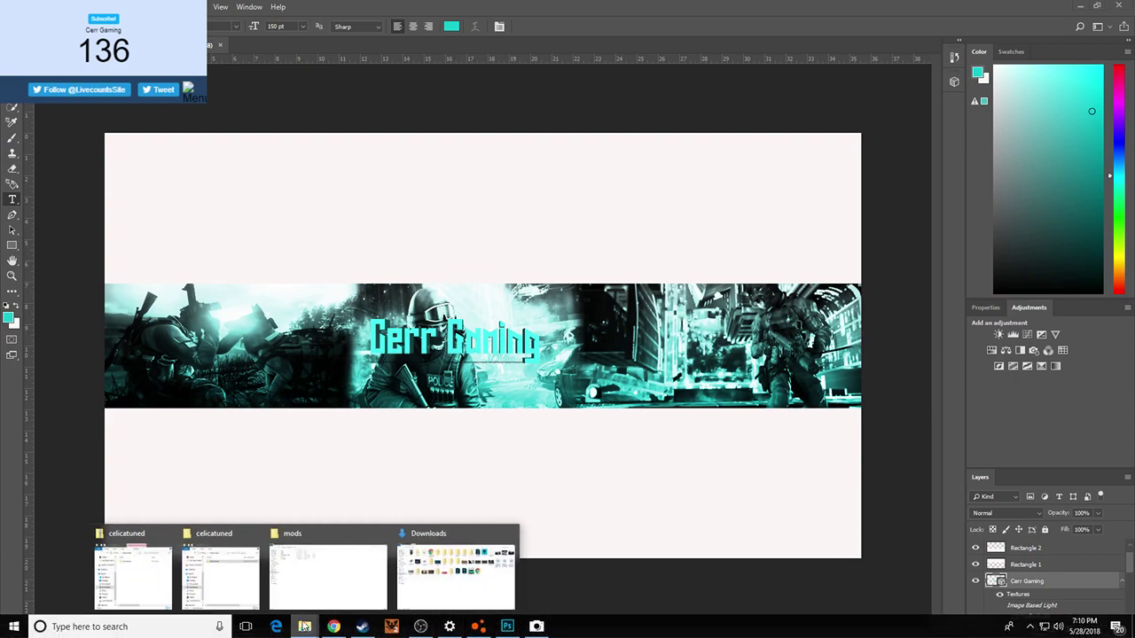
left_click(401, 581)
right_click(723, 274)
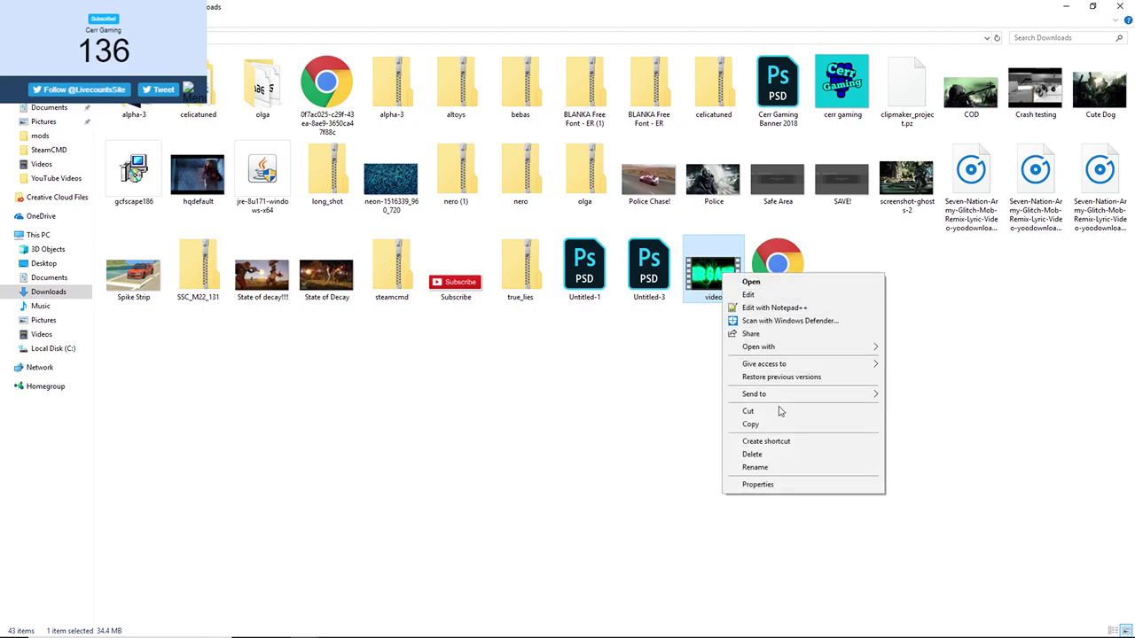
mouse_move(788, 347)
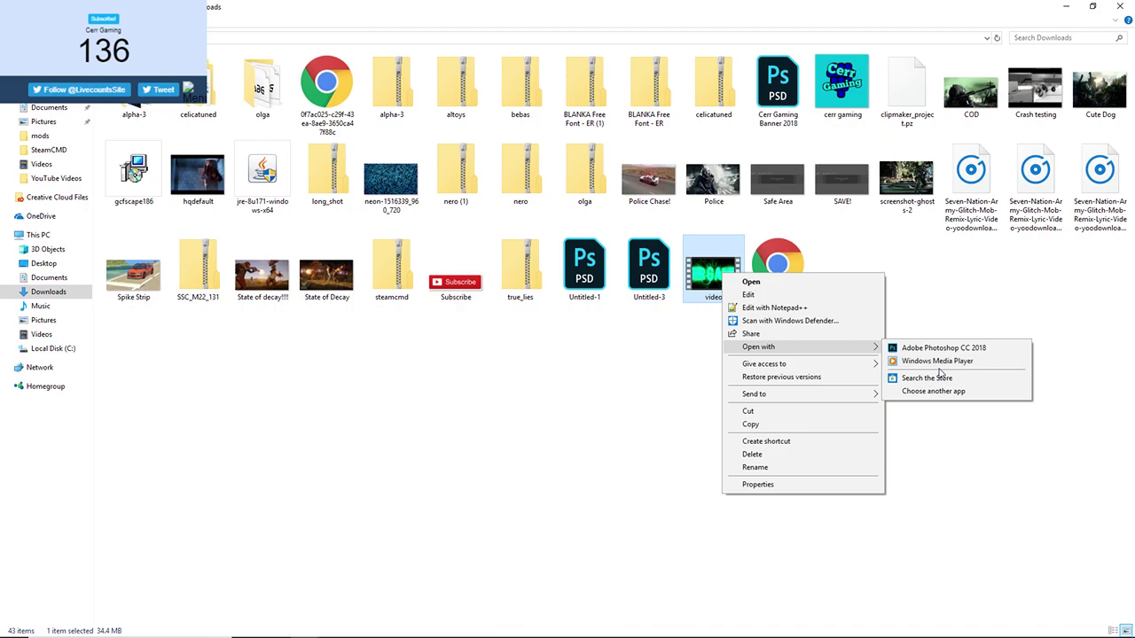
left_click(938, 362)
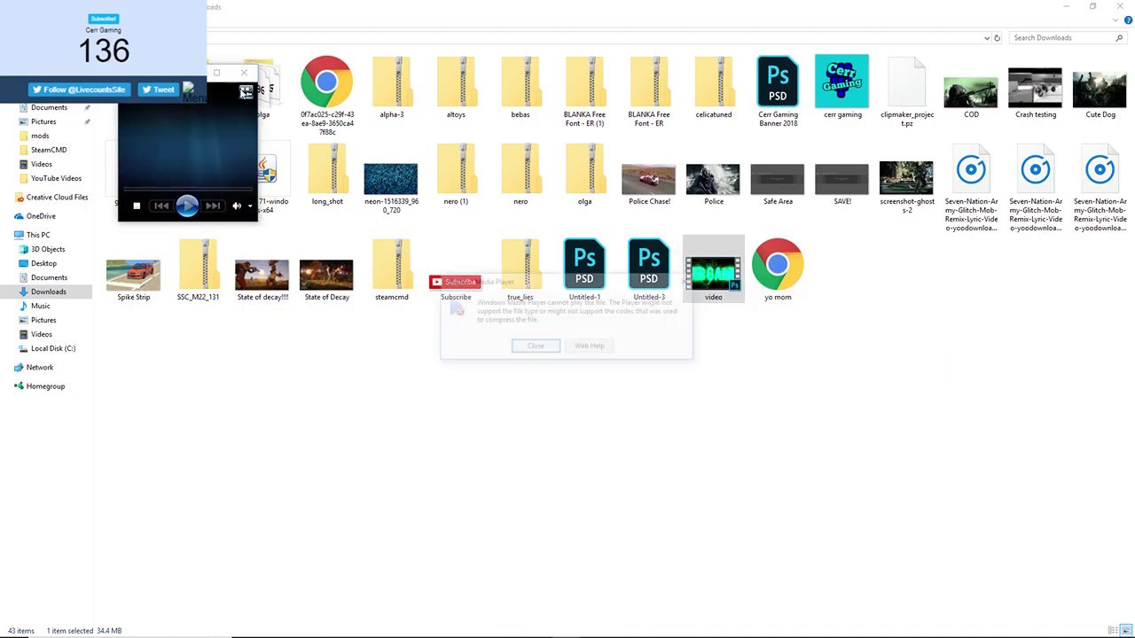
left_click(541, 347)
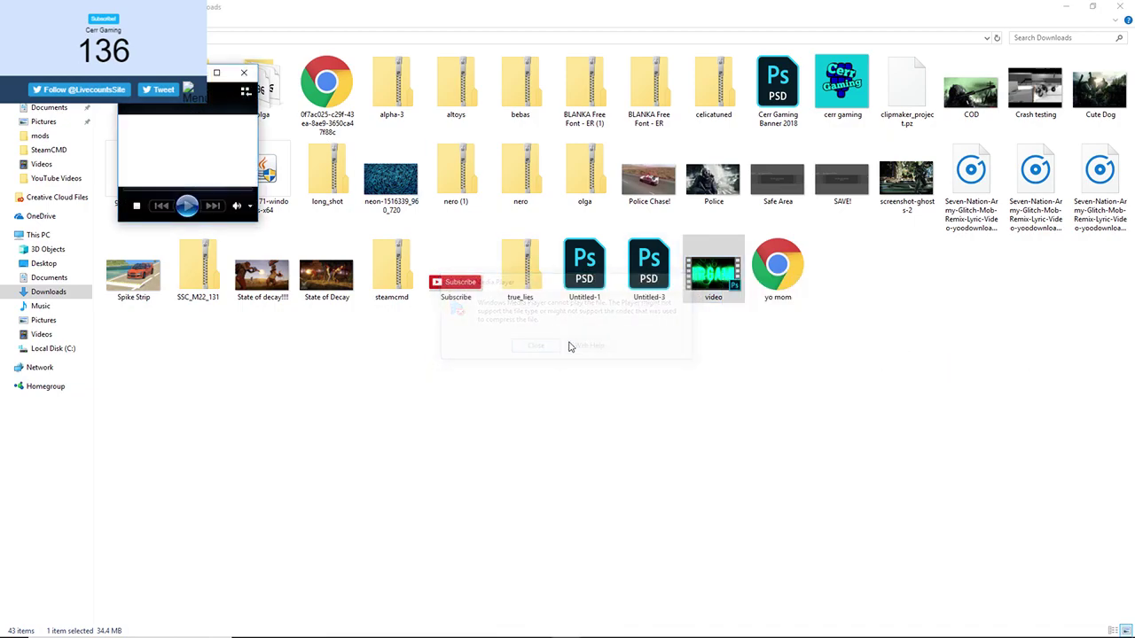
Look through the full list of other apps offered for opening the video file in Downloads
right_click(716, 274)
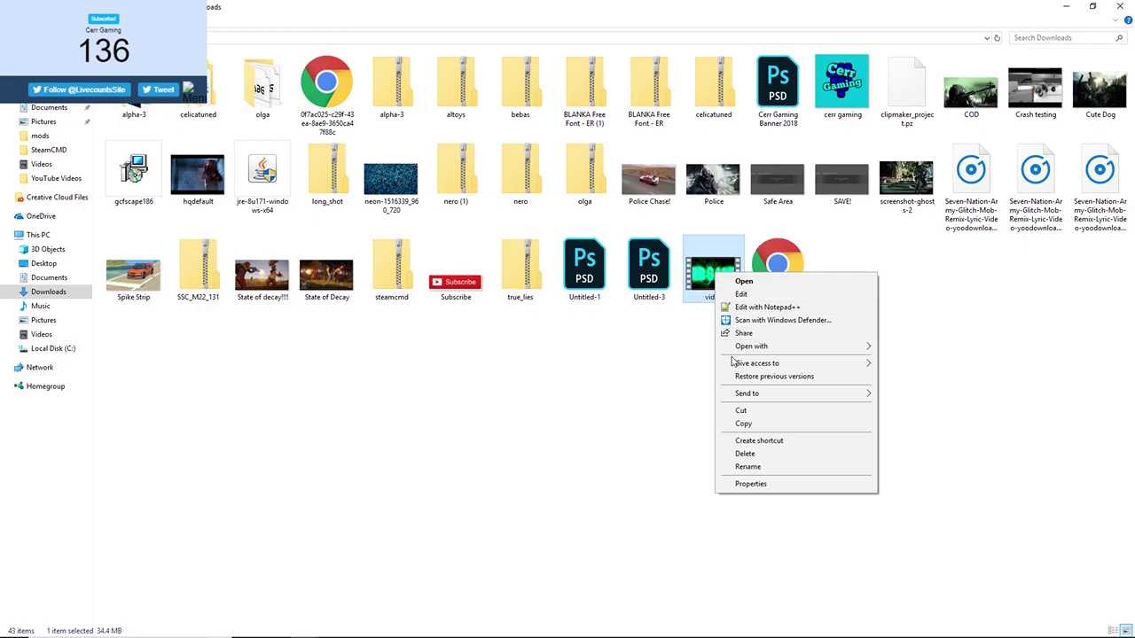
mouse_move(755, 397)
mouse_move(775, 347)
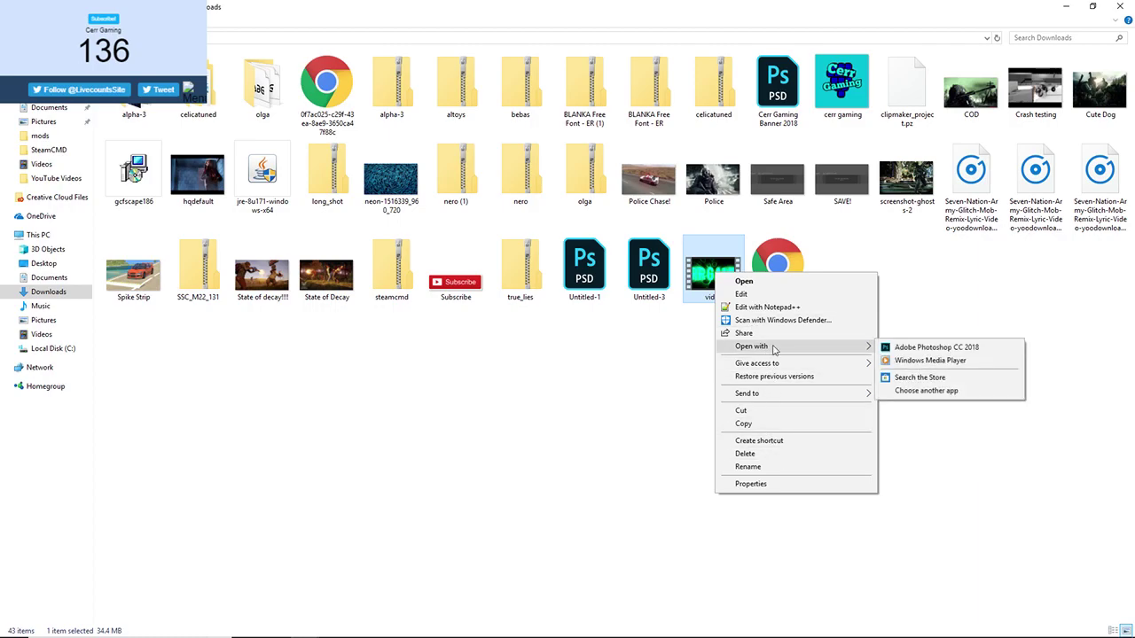
left_click(927, 391)
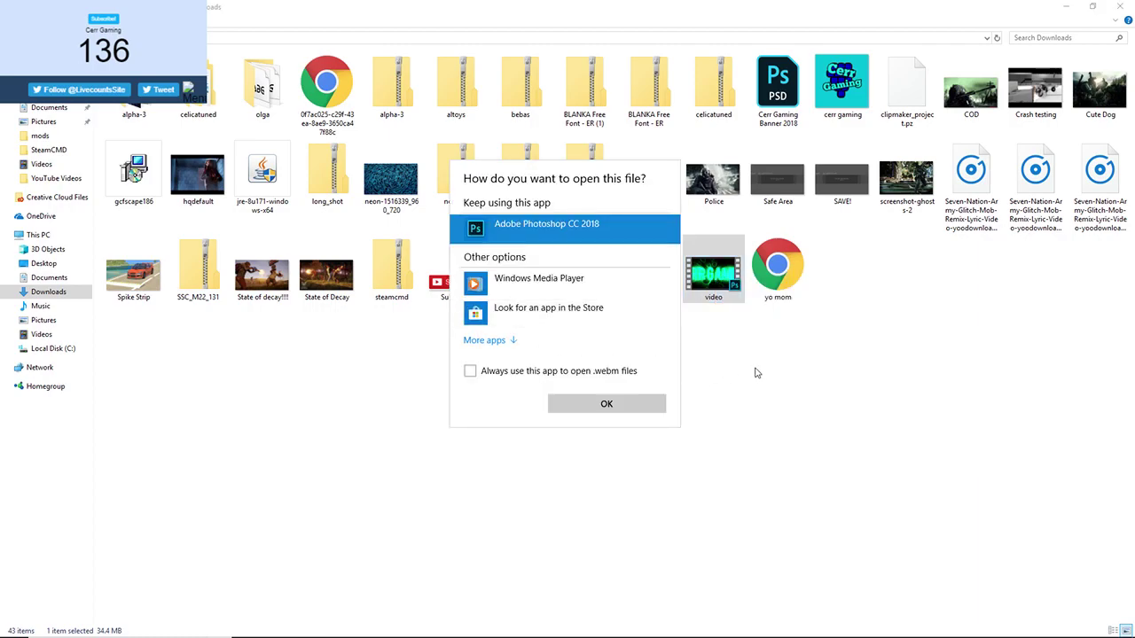
left_click(520, 342)
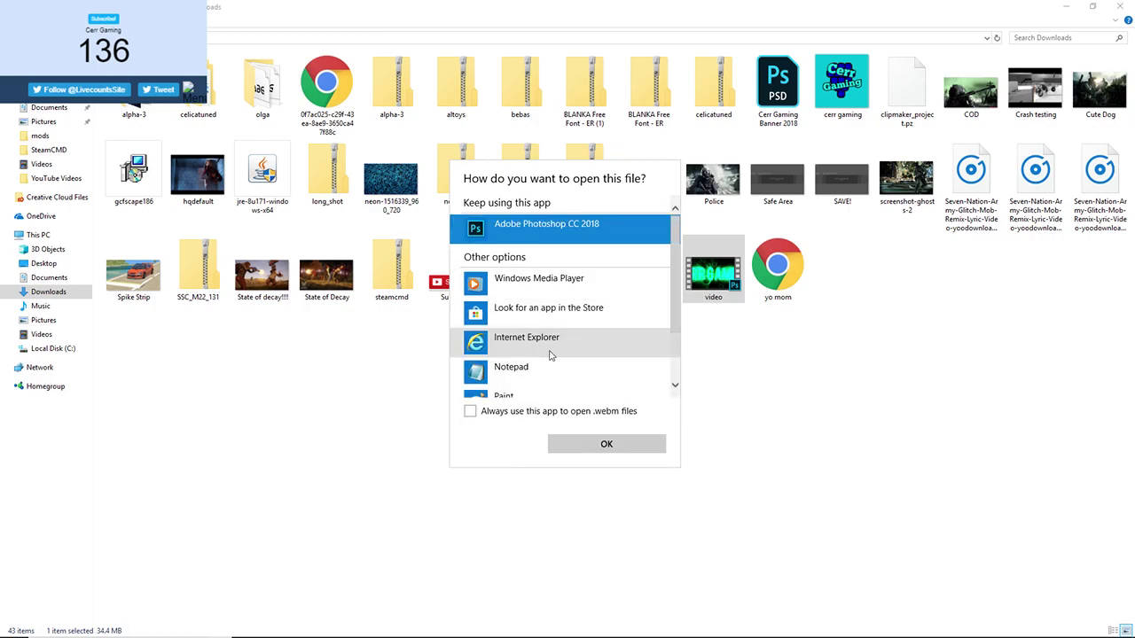
scroll(581, 359, "down", 2)
scroll(581, 359, "down", 2)
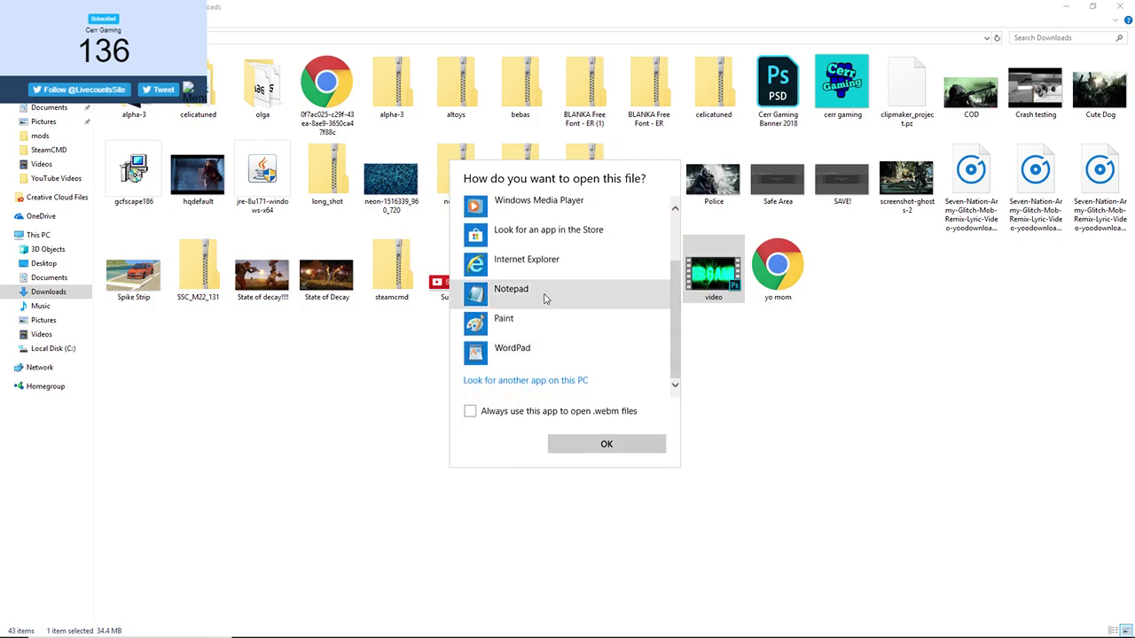
scroll(547, 245, "up", 1)
scroll(547, 245, "down", 1)
Look for a player program in the Windows Media Player folder of Program Files, then cancel choosing an app
left_click(520, 381)
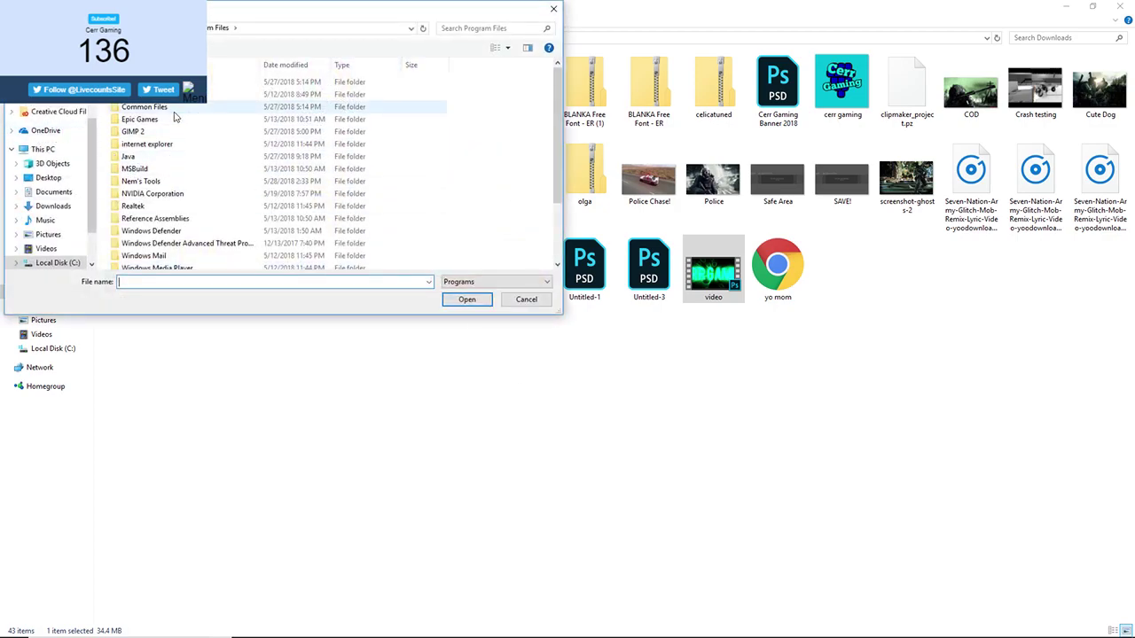
scroll(175, 111, "down", 3)
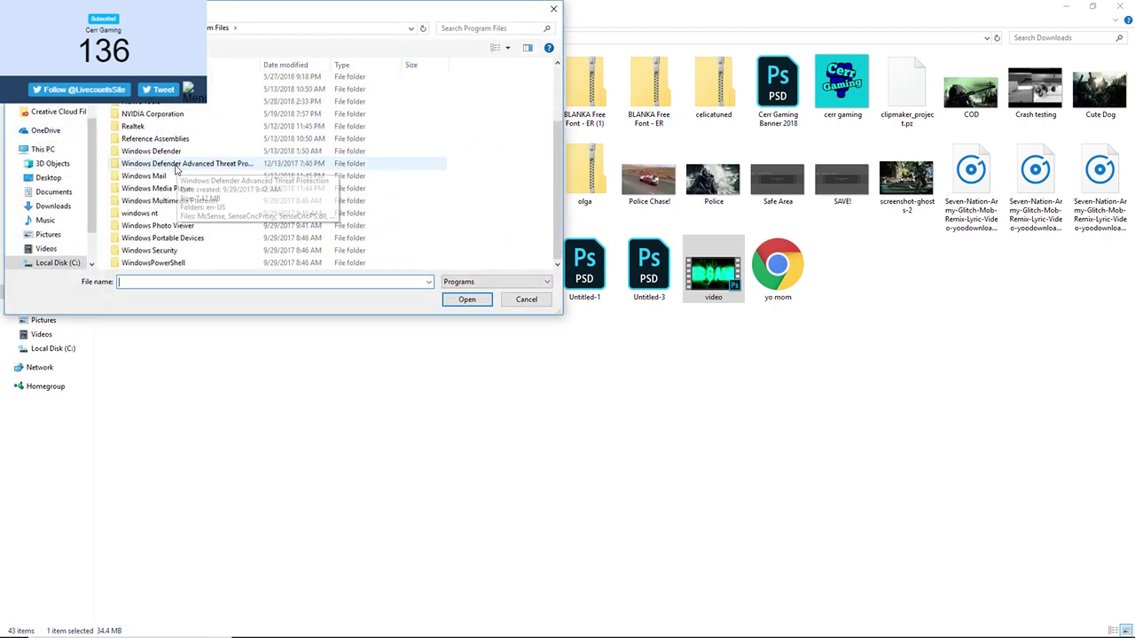
double_click(179, 189)
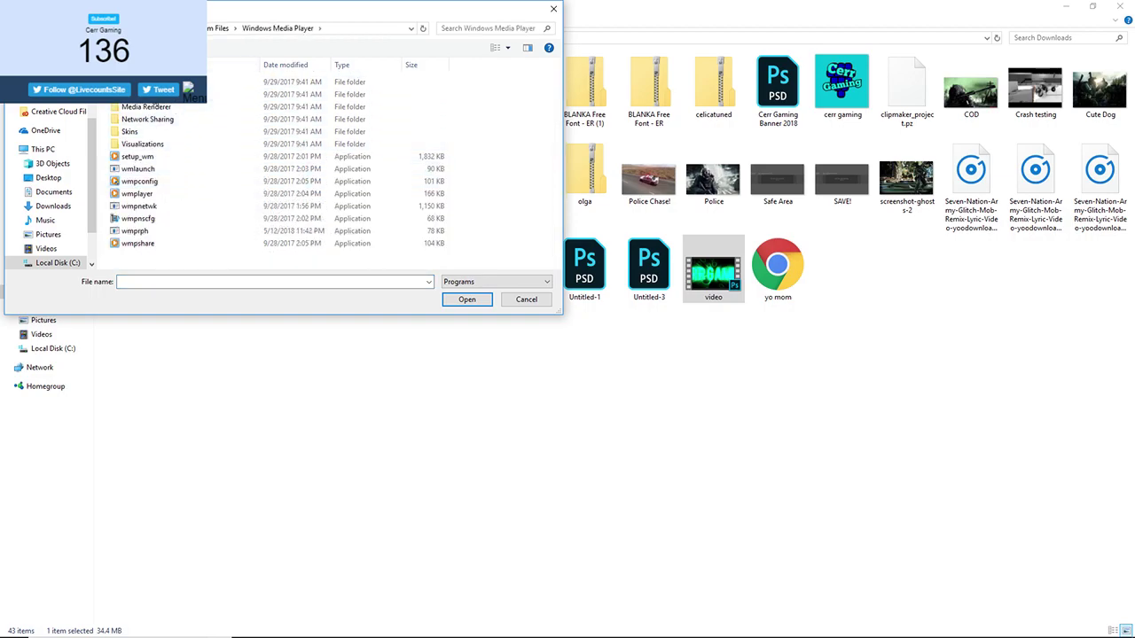
left_click(525, 299)
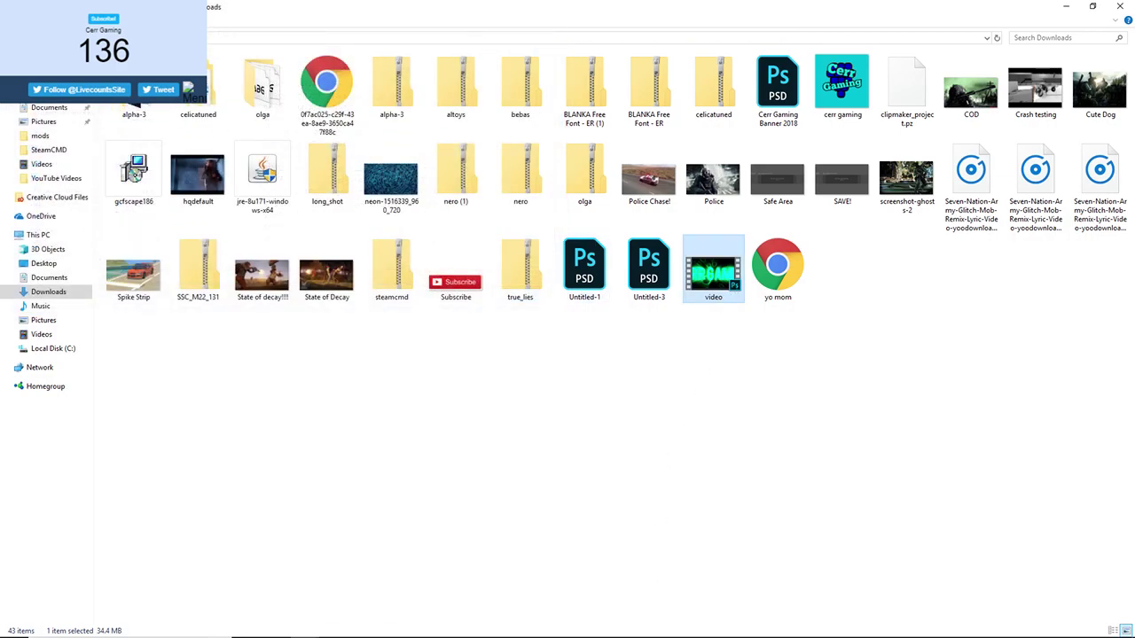
Switch to Chrome and show the Panzoid Clipmaker page
left_click(507, 627)
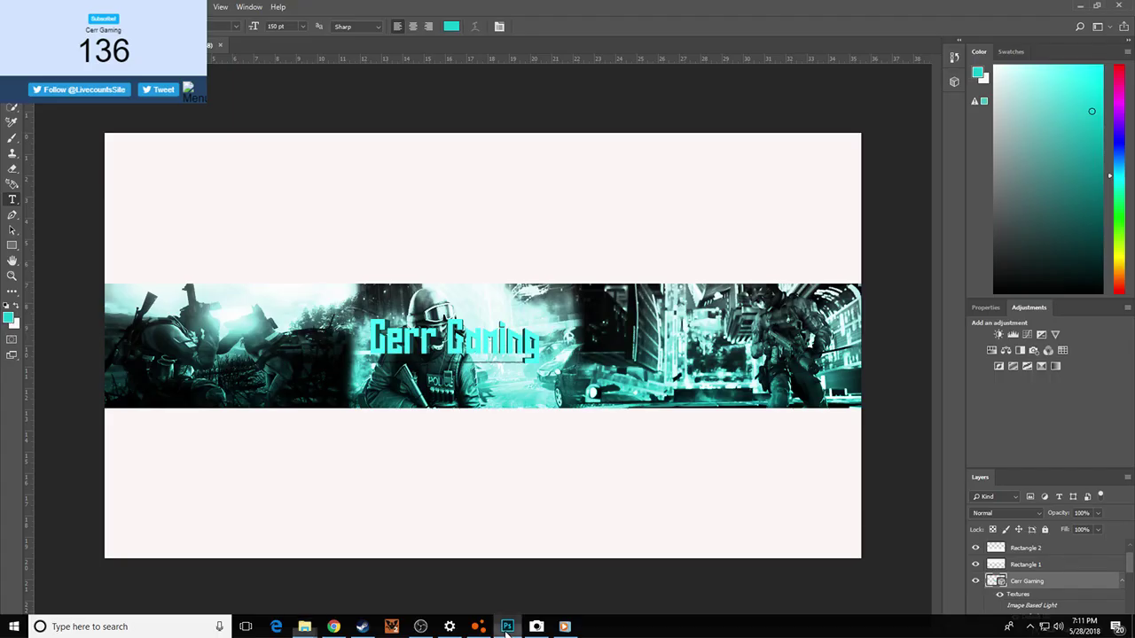
left_click(479, 627)
left_click(479, 627)
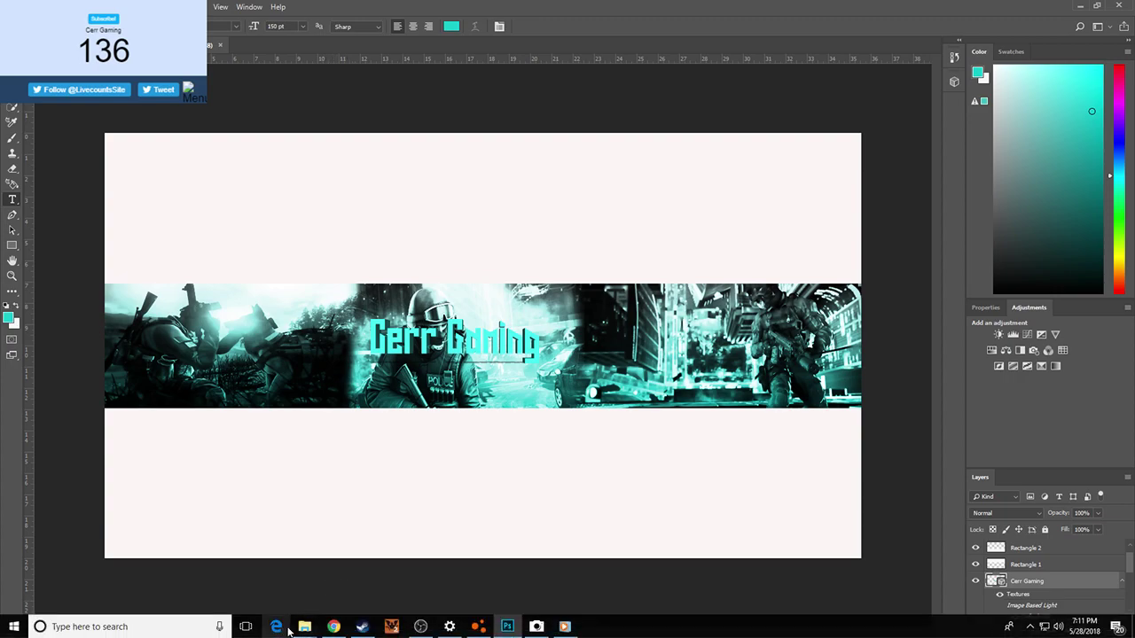
left_click(363, 577)
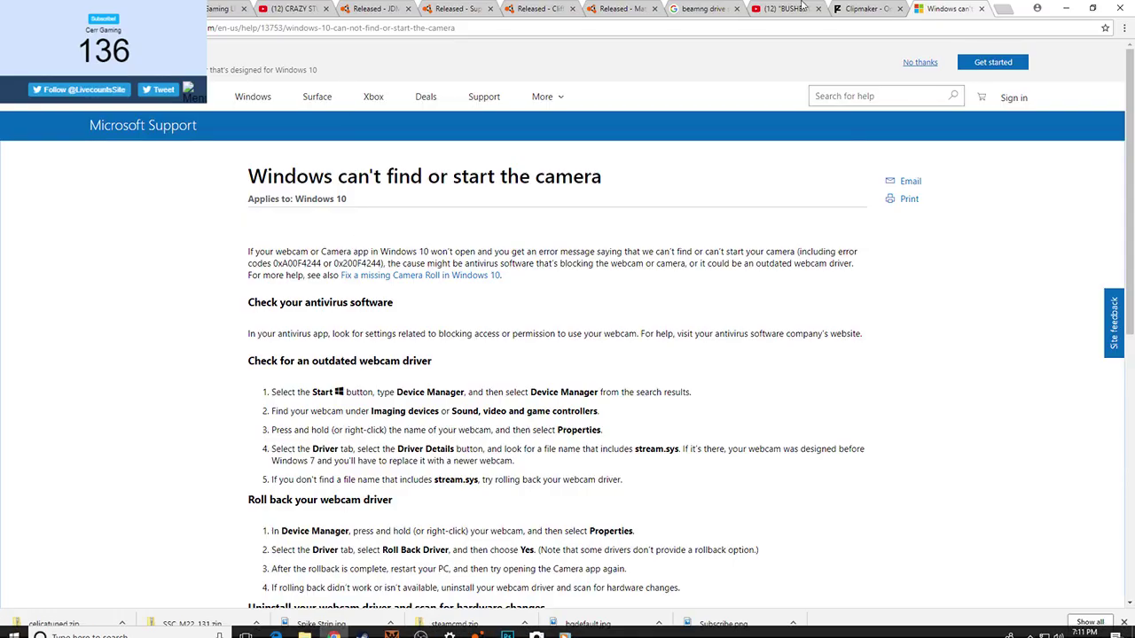
left_click(852, 8)
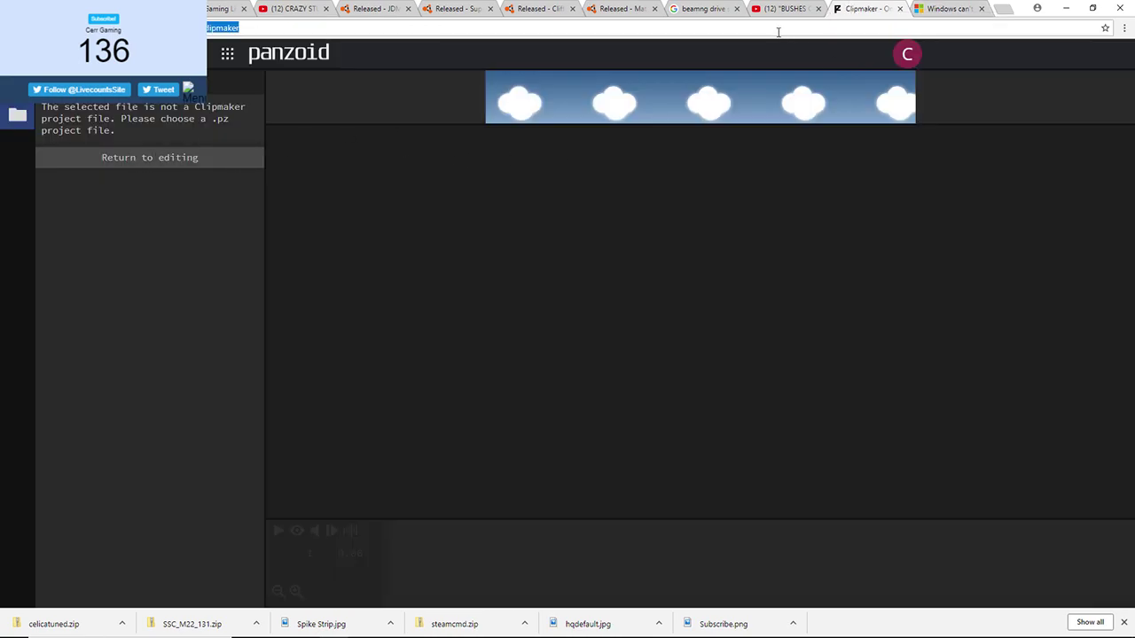
Search the web for "PLanzoid 7 nation army" in place of the Clipmaker page, agreeing to leave the site
type("7 n")
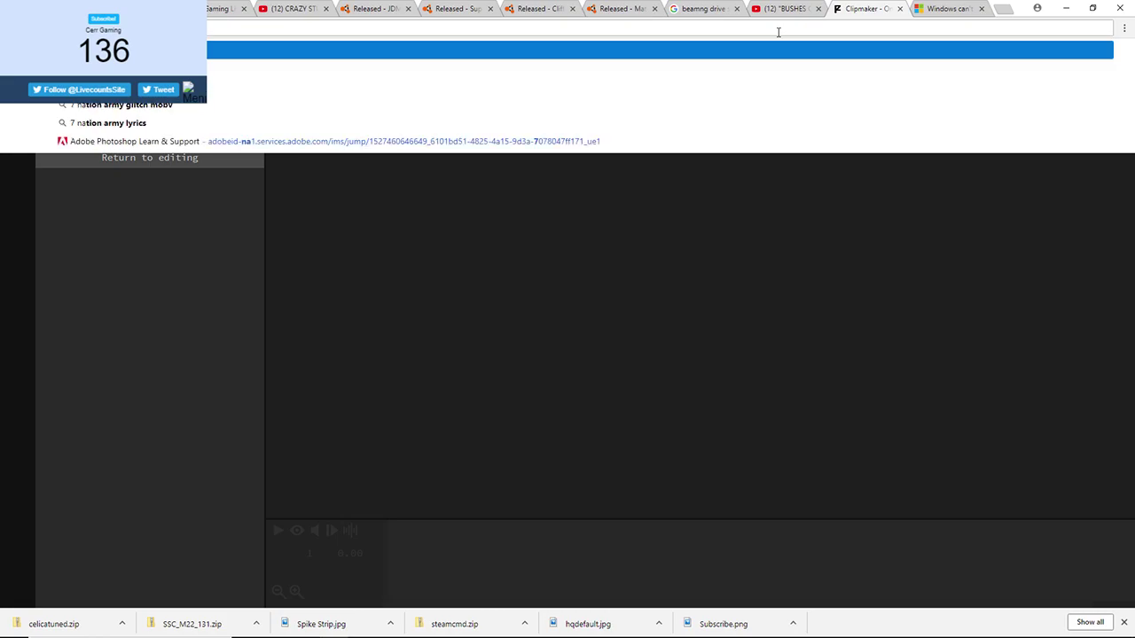
key("BackSpace")
key("BackSpace")
key("BackSpace")
type("panzoid")
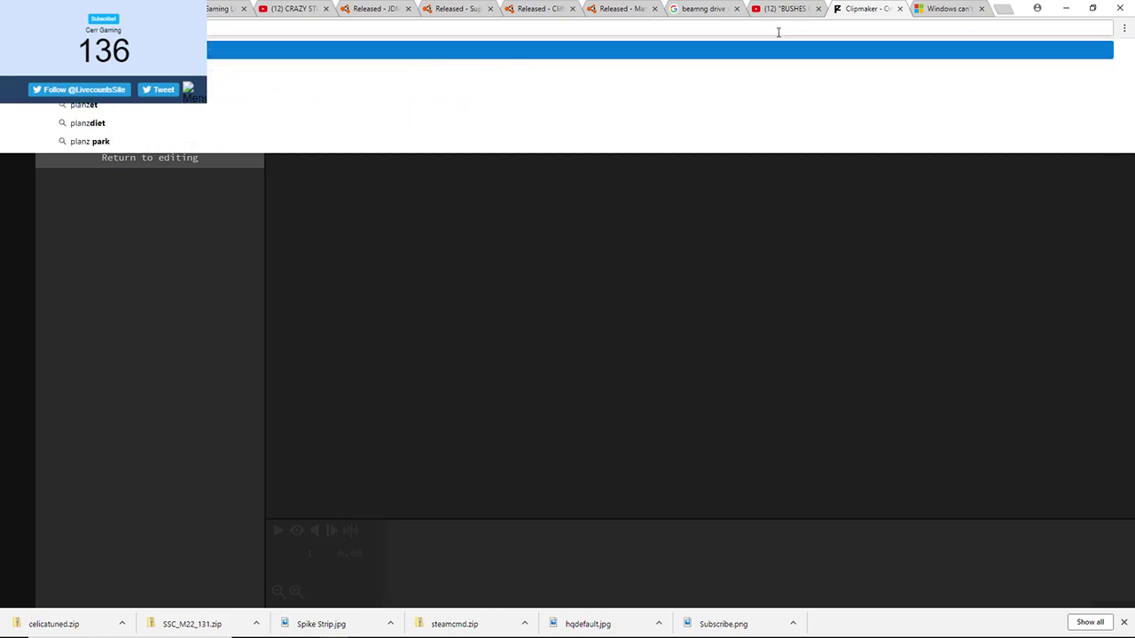
key("Escape")
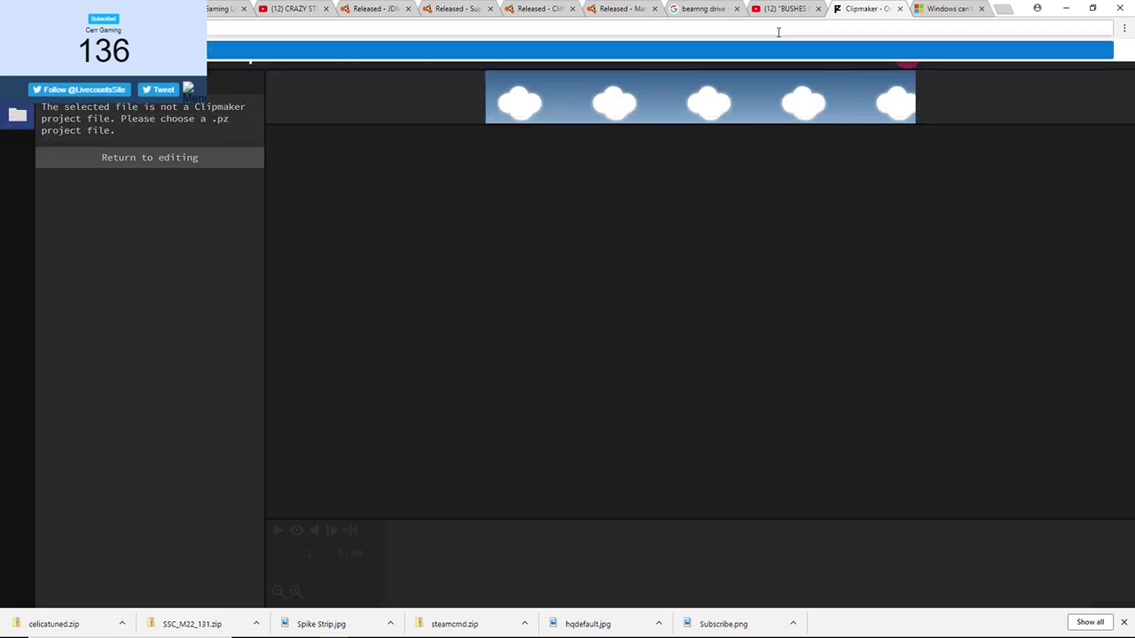
key("Return")
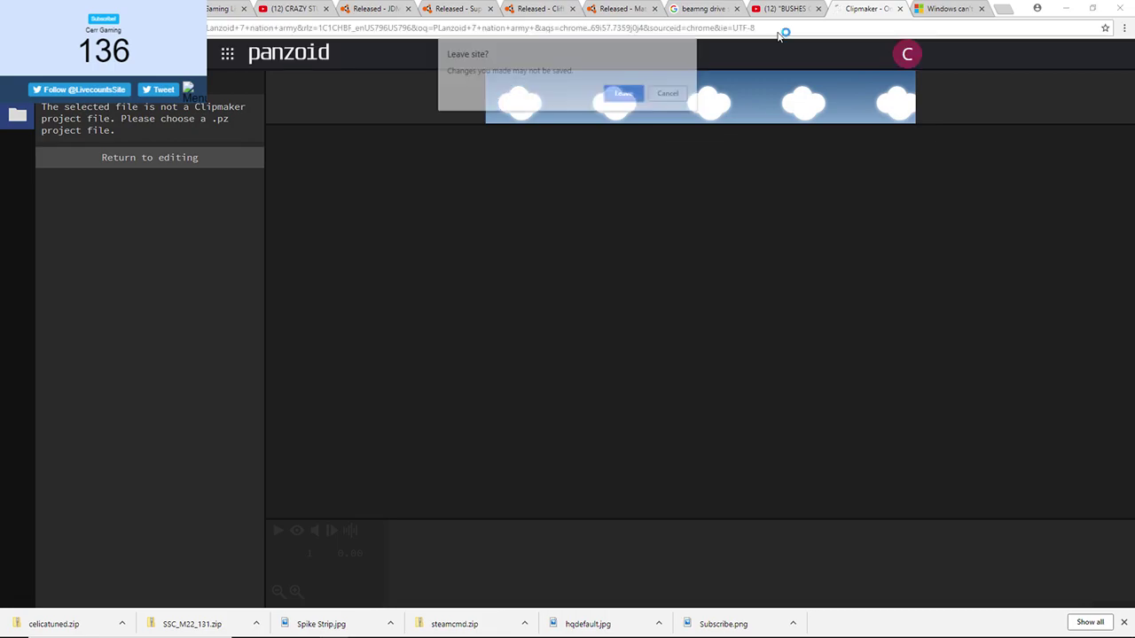
left_click(626, 93)
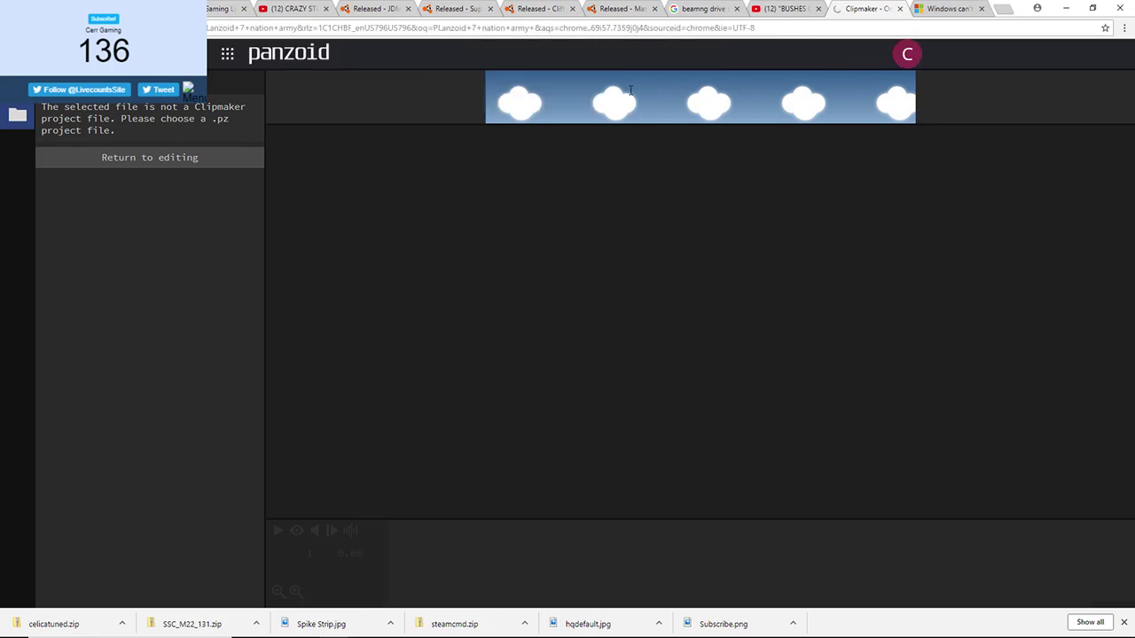
Skim the search results and run a new search for "7 nation army intro"
scroll(202, 151, "down", 3)
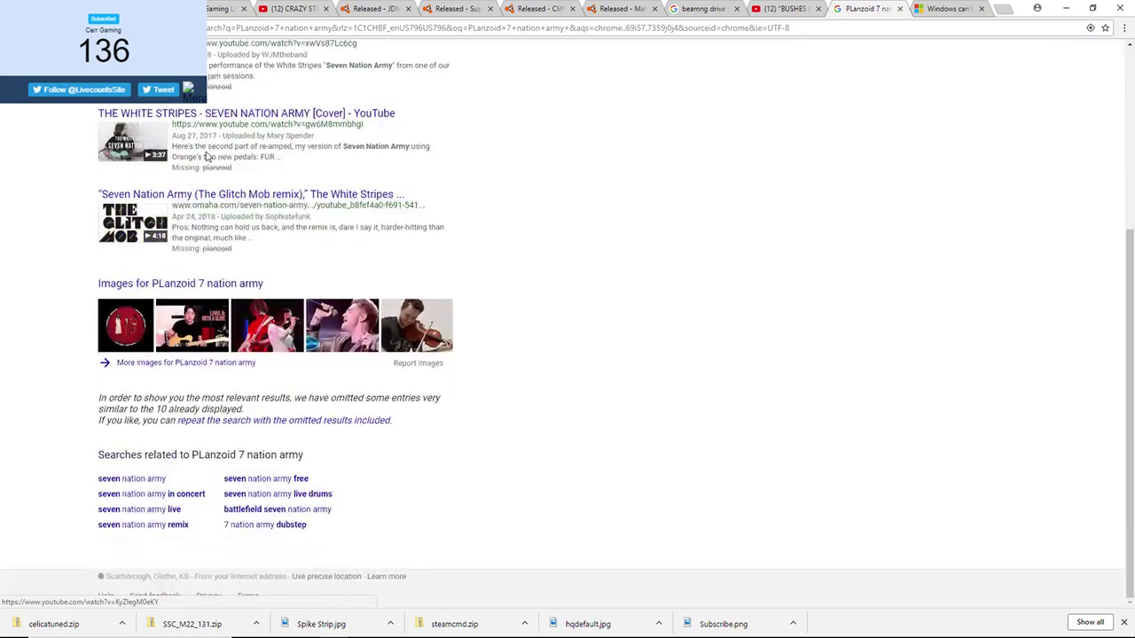
scroll(329, 352, "up", 3)
left_click(216, 60)
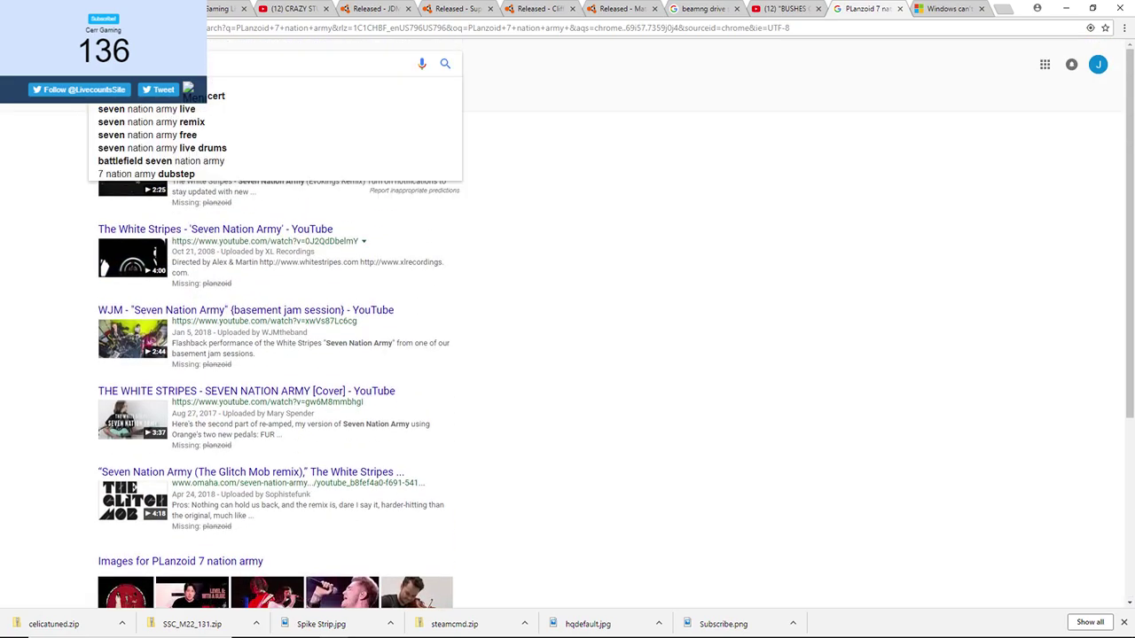
type("7 nation army")
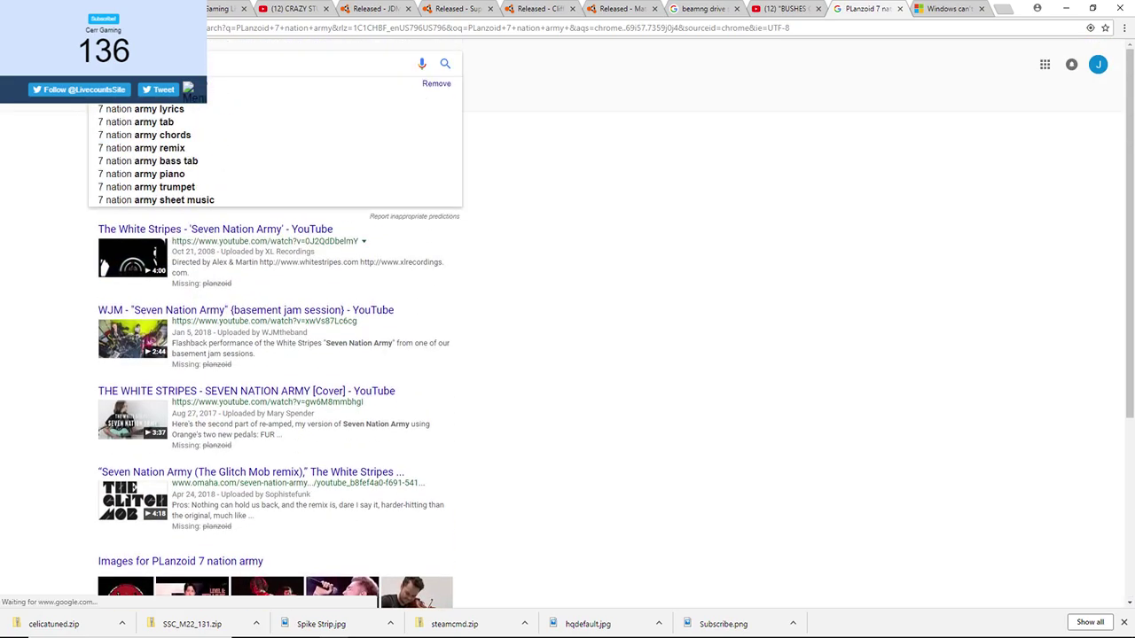
type(" intro")
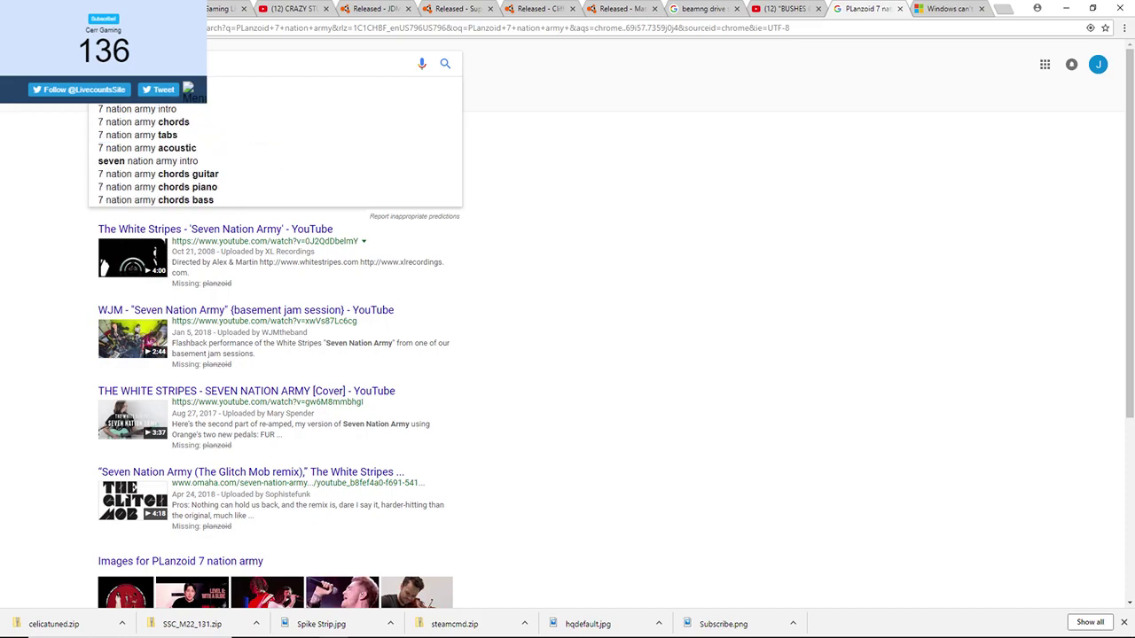
key("Return")
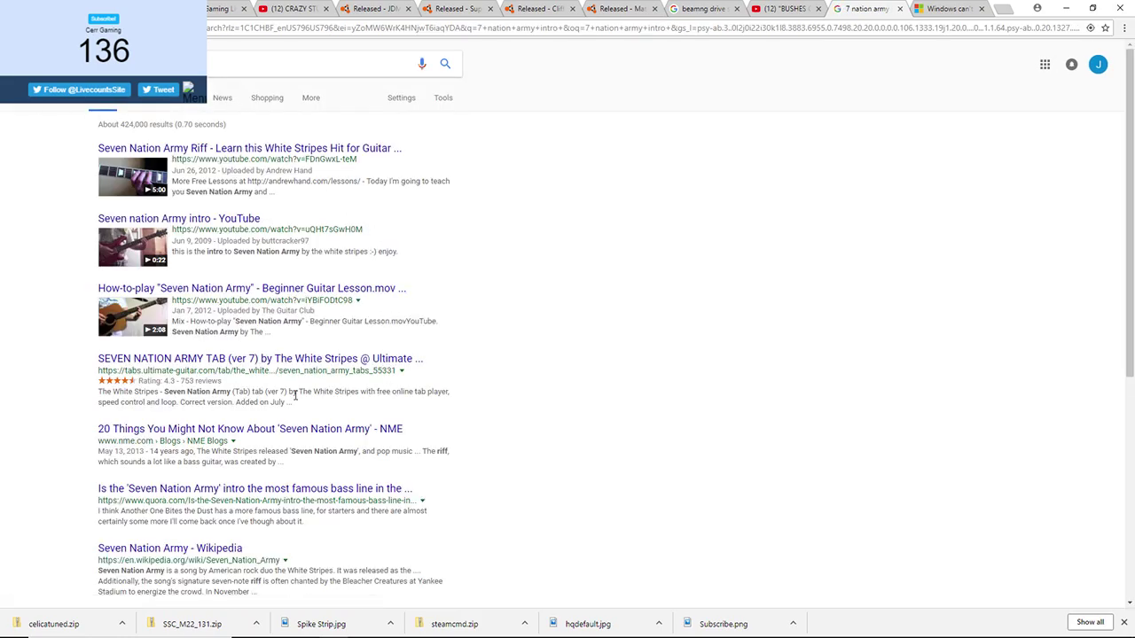
Search for "7 nation army intro panzoid" and open the 2D epic sync intro template in Clipmaker
left_click(247, 63)
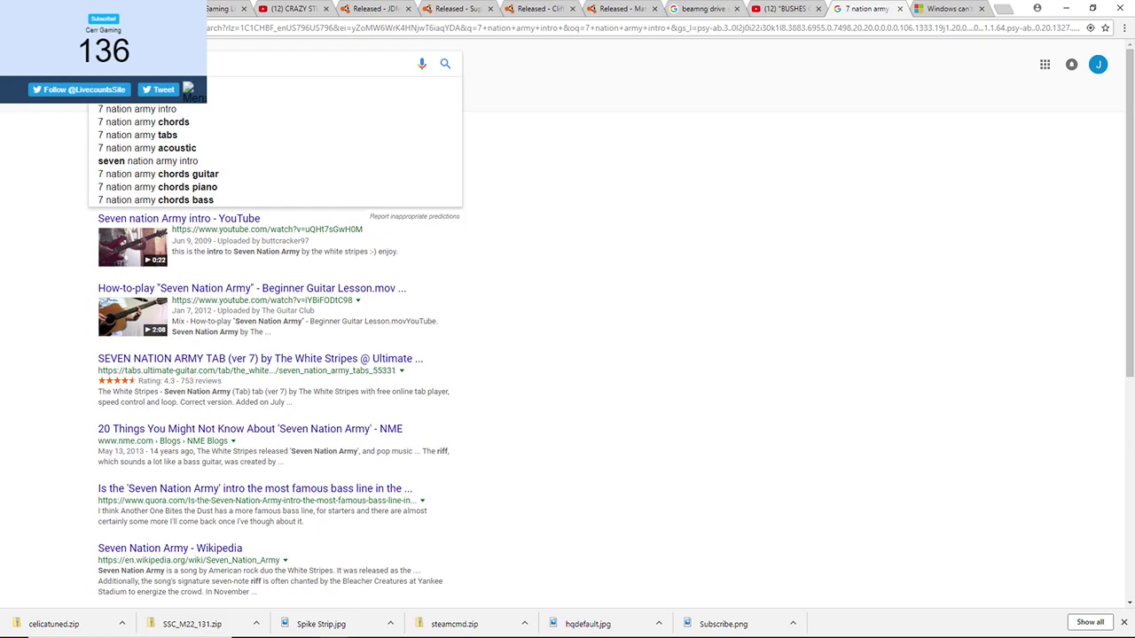
type("panda")
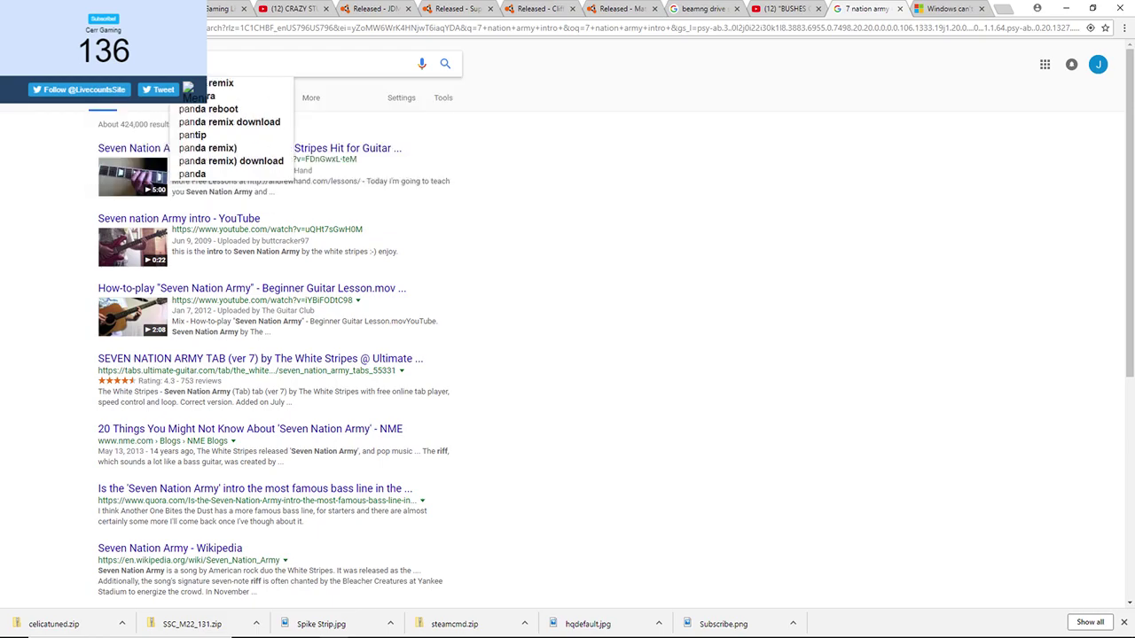
key("Return")
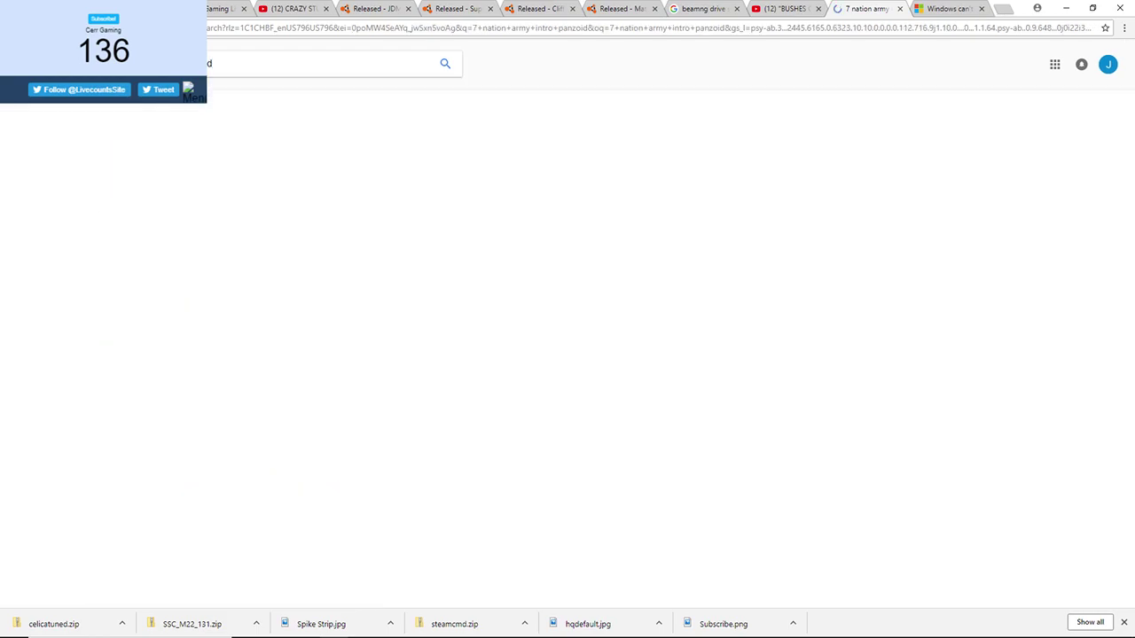
left_click(203, 147)
left_click(324, 205)
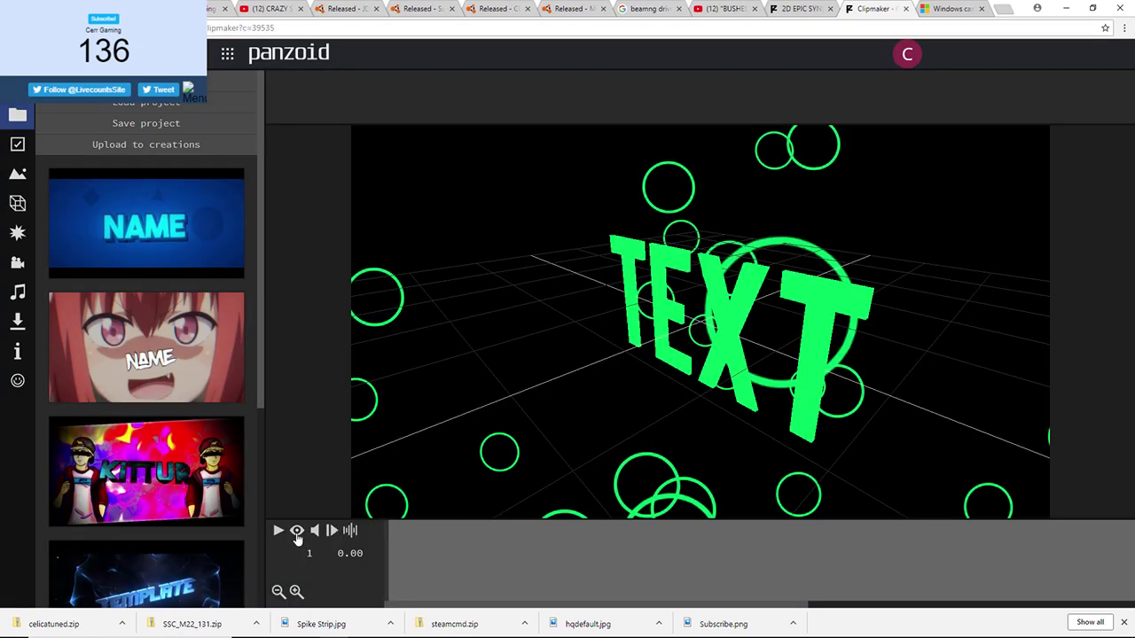
Look through the template's scenery, effects, camera, audio, download, video and project settings
left_click(17, 174)
left_click(18, 231)
left_click(18, 263)
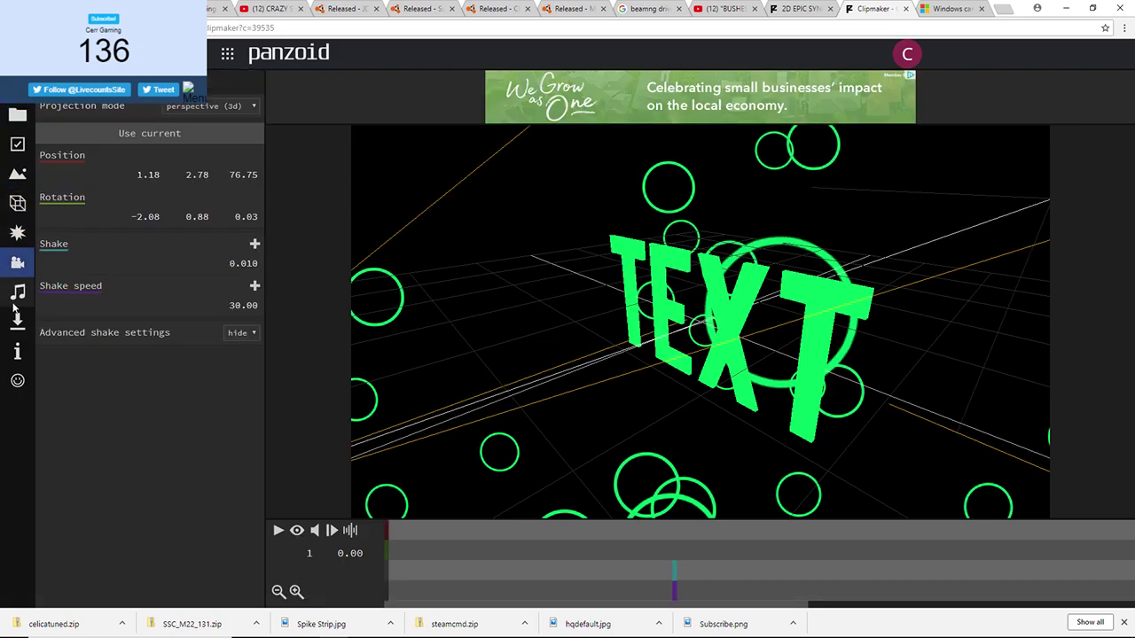
left_click(16, 316)
left_click(17, 292)
left_click(15, 232)
left_click(11, 177)
left_click(17, 143)
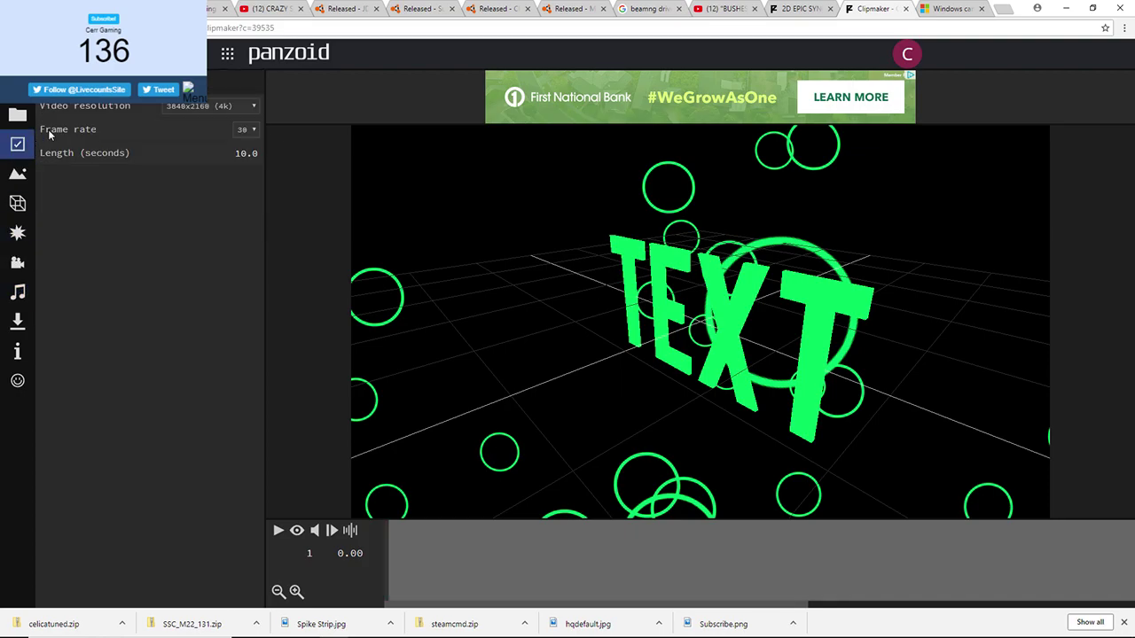
left_click(18, 115)
Change the template's 3D text object to read "Cerr Gaming"
left_click(18, 203)
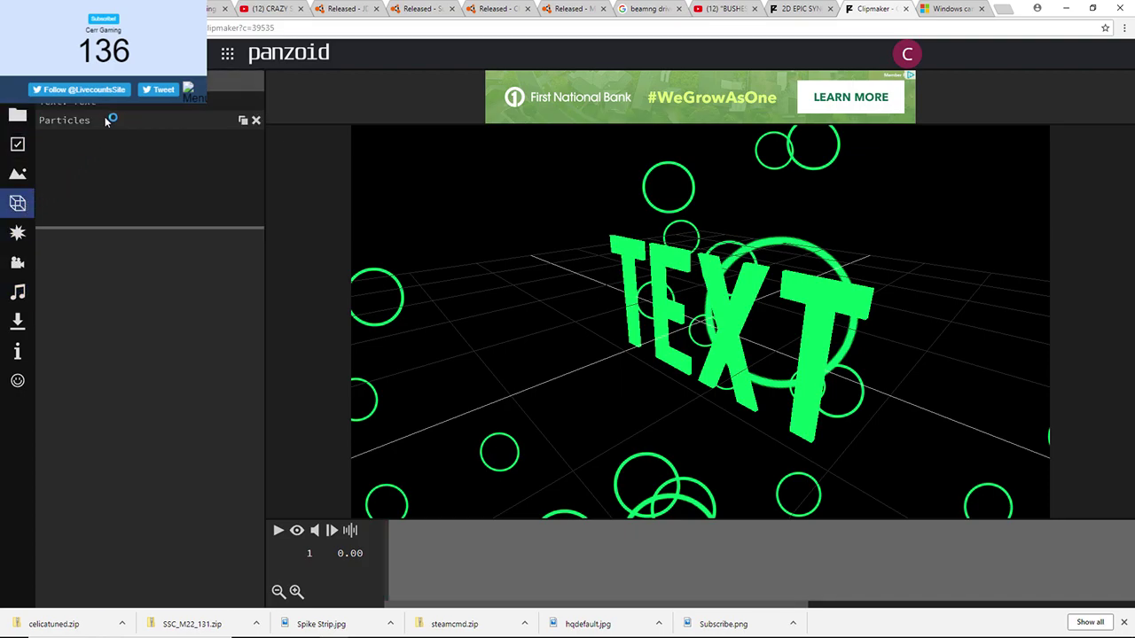
left_click(73, 103)
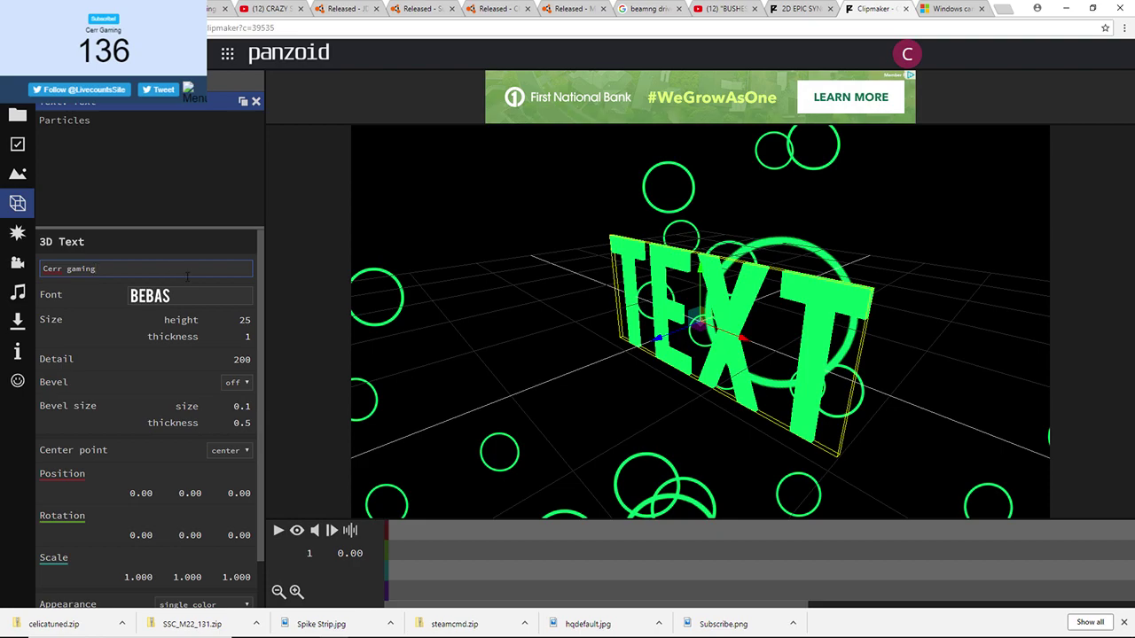
key("BackSpace")
key("BackSpace")
key("BackSpace")
key("BackSpace")
key("BackSpace")
key("BackSpace")
type("Gaming")
key("Return")
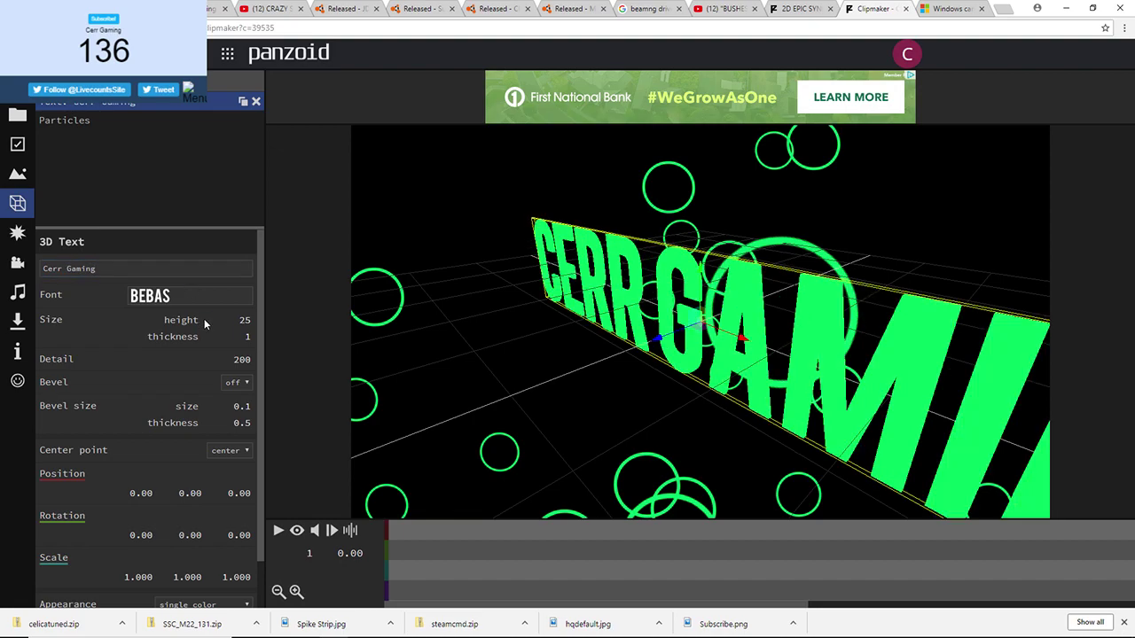
Turn on the effects preview and play the intro twice, selecting the Particles object between the two playbacks
left_click(296, 531)
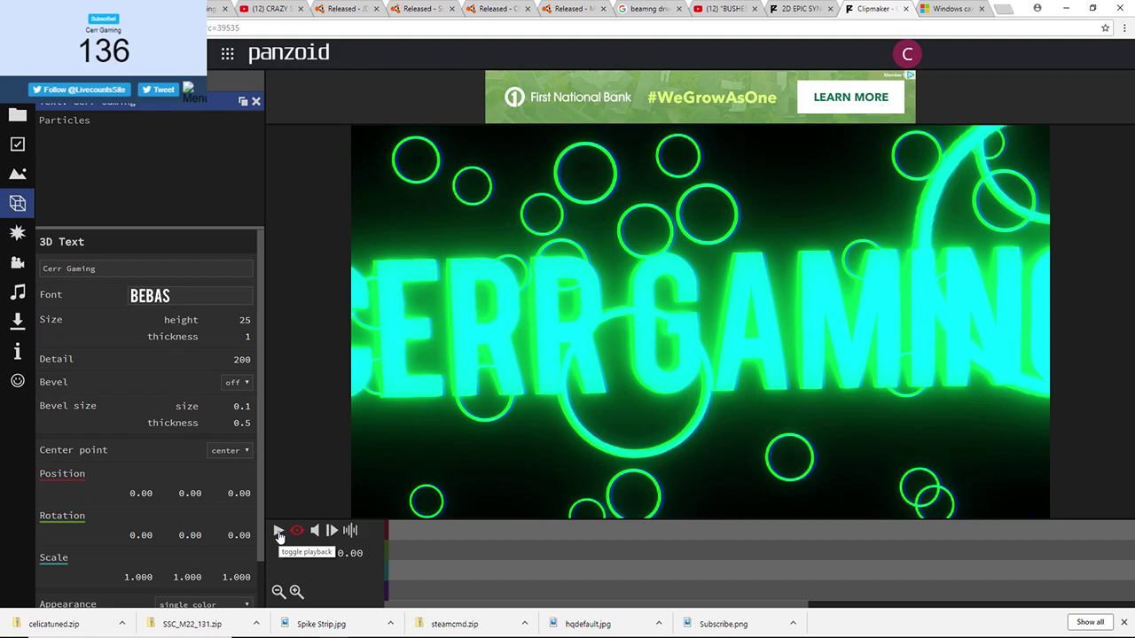
left_click(279, 532)
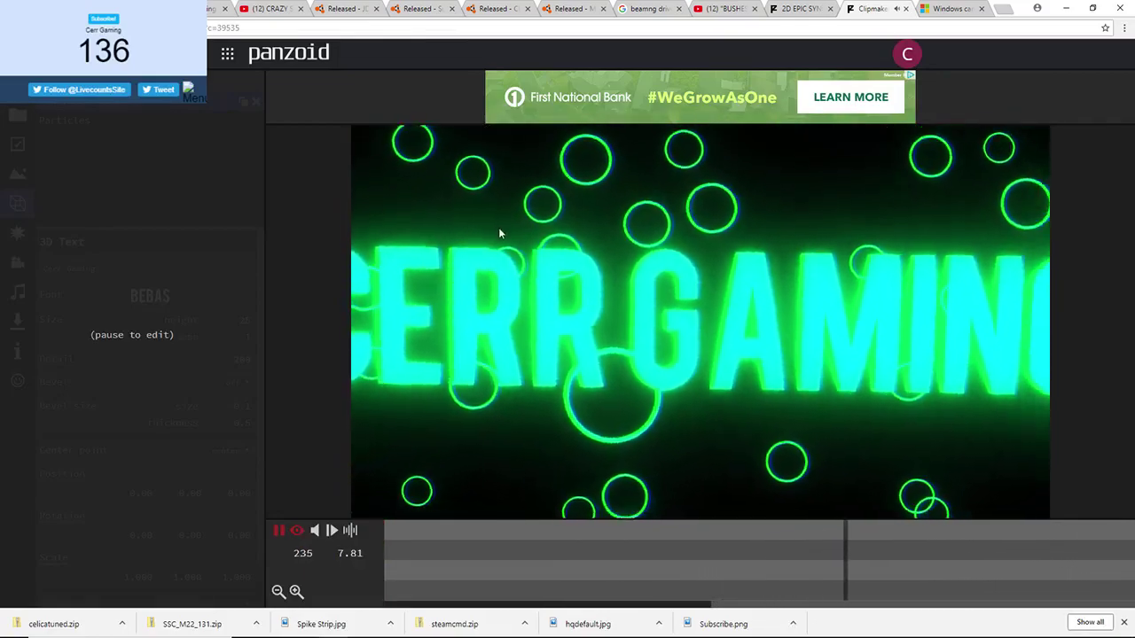
left_click(279, 531)
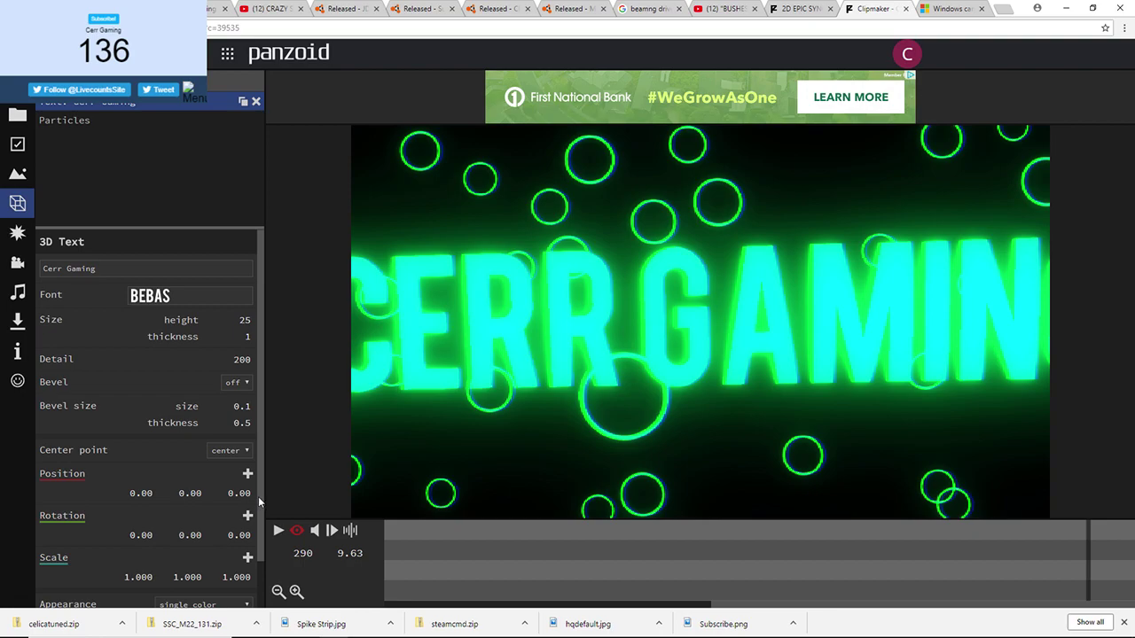
left_click(67, 123)
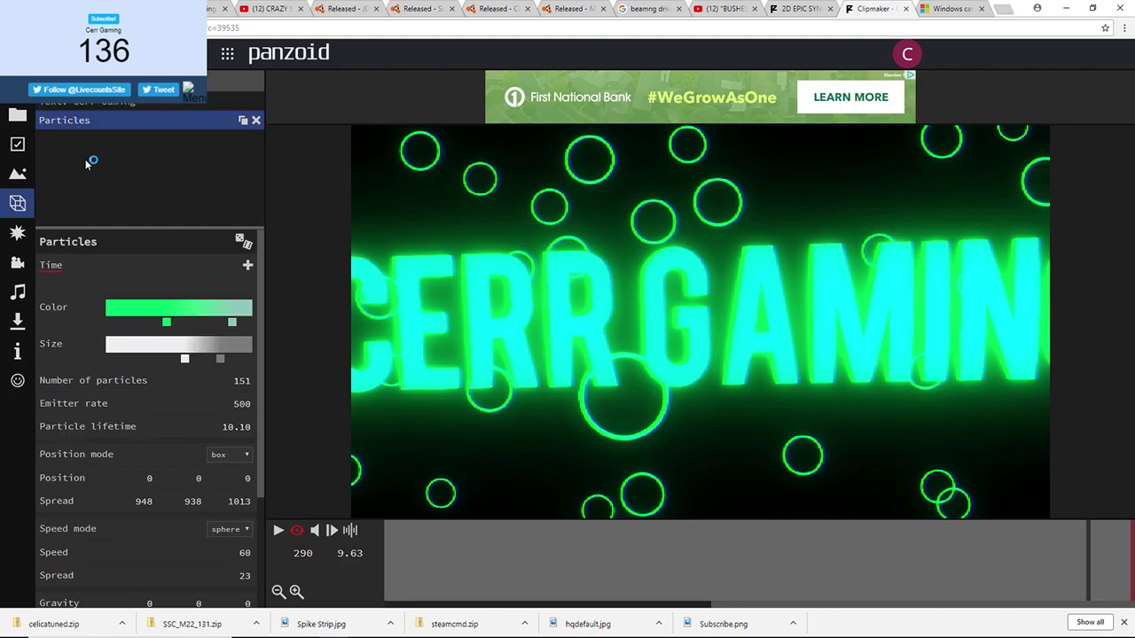
left_click(275, 530)
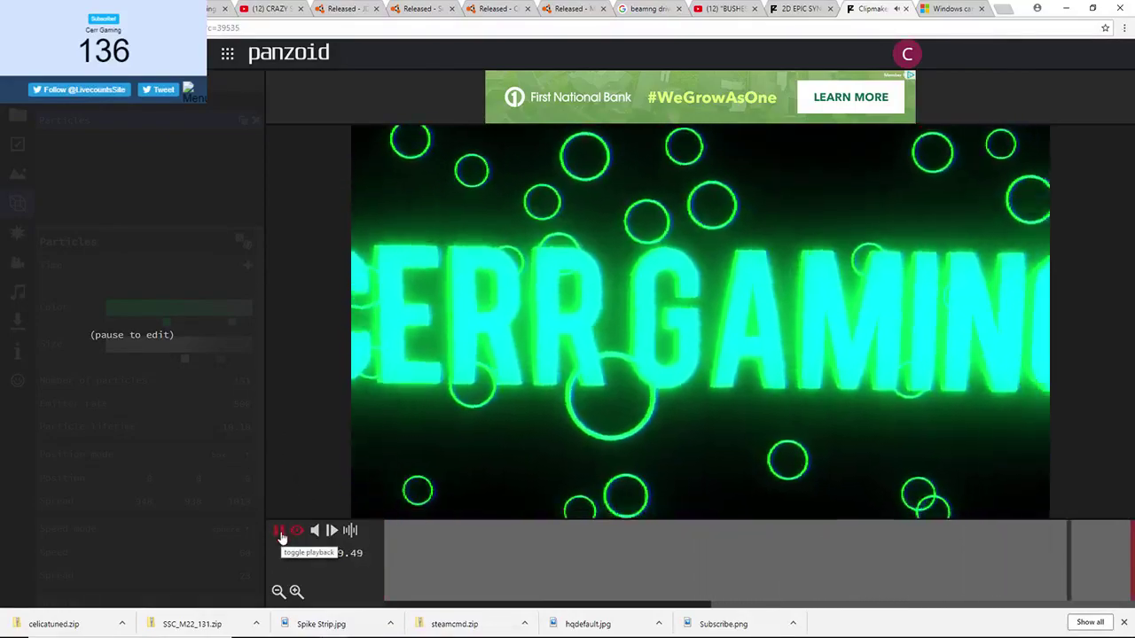
left_click(279, 531)
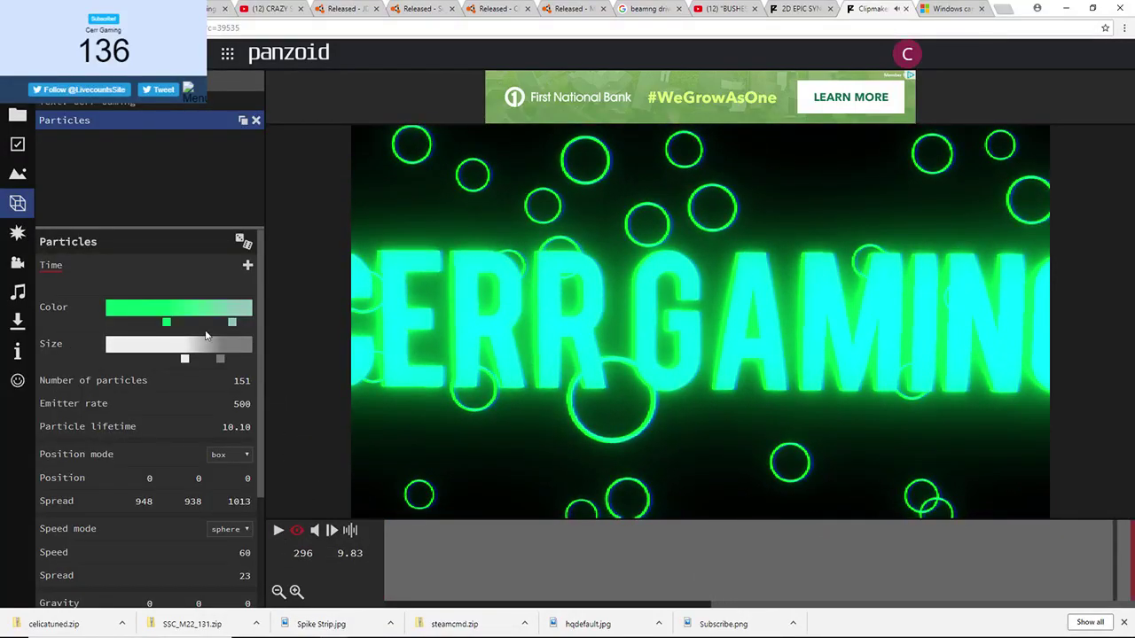
Add extra stops to the particles' color gradient and play the start of the intro
left_click(229, 312)
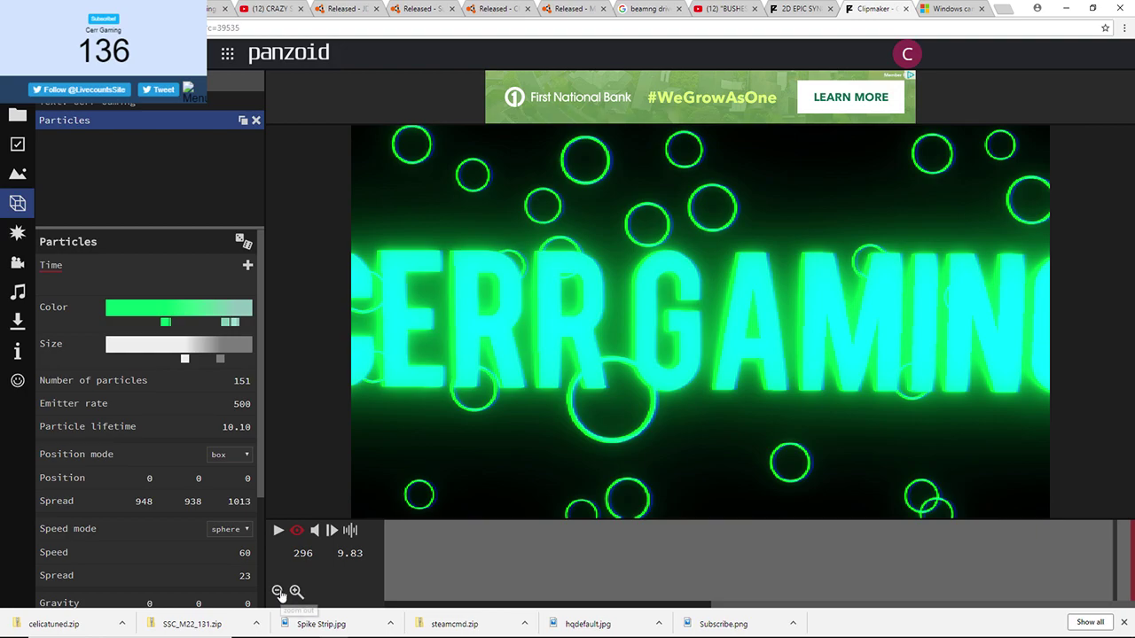
left_click(298, 530)
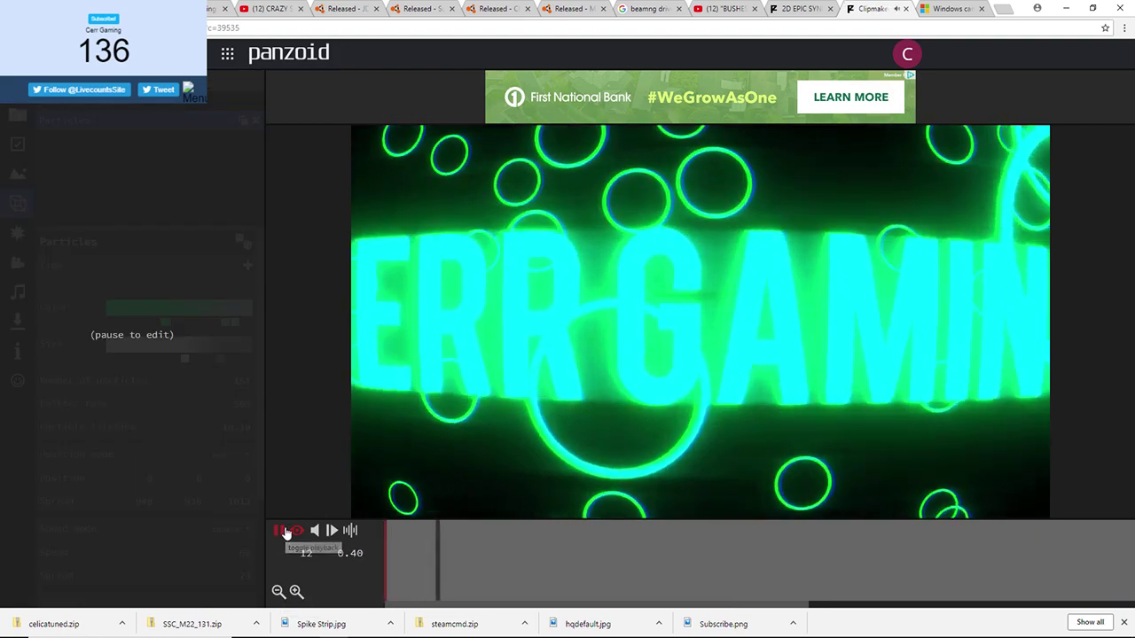
left_click(280, 531)
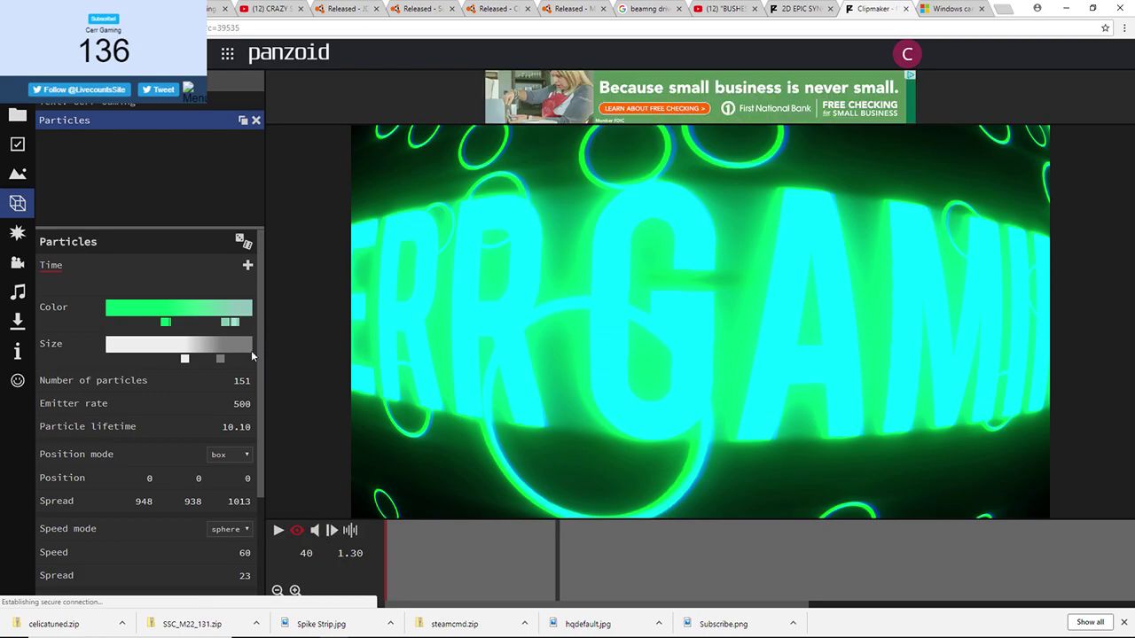
Save the intro project and download its project file
left_click(15, 116)
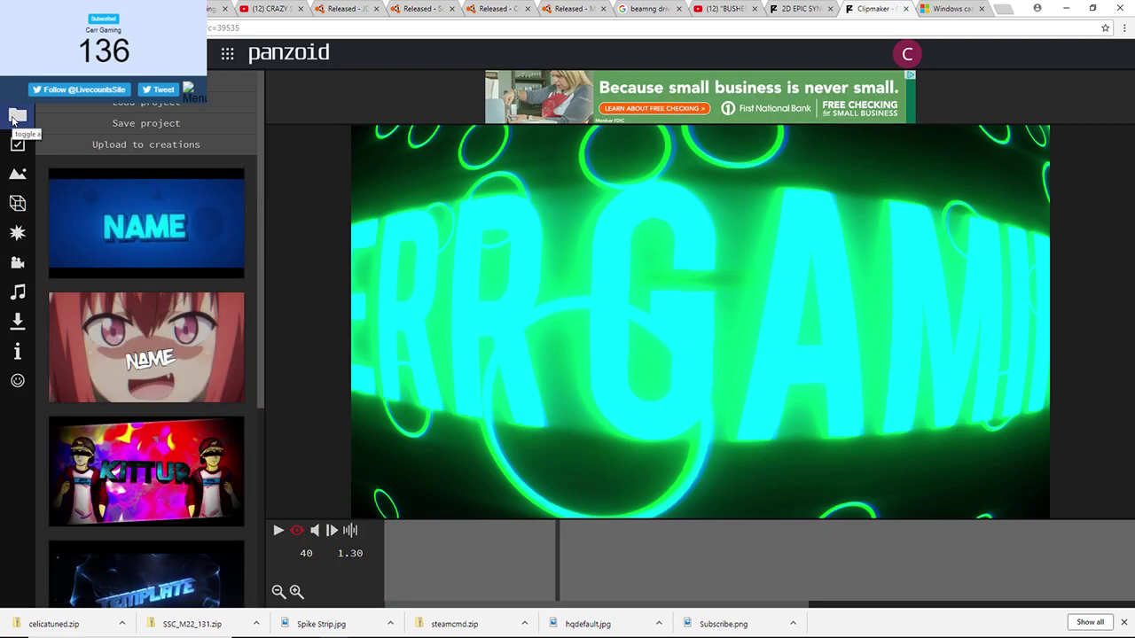
left_click(161, 125)
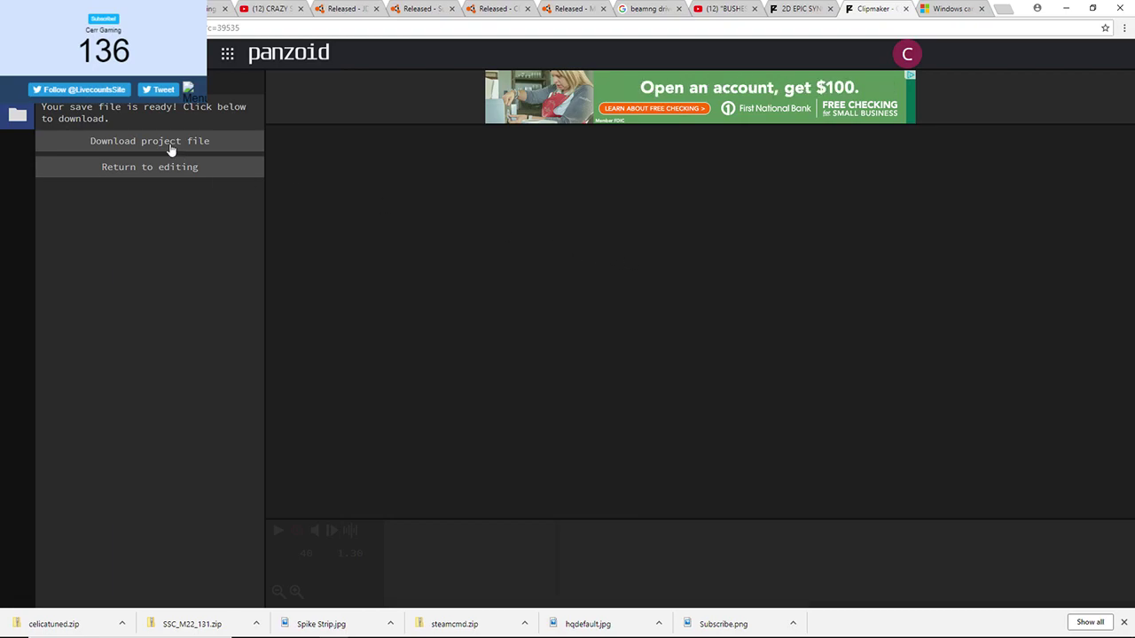
left_click(171, 147)
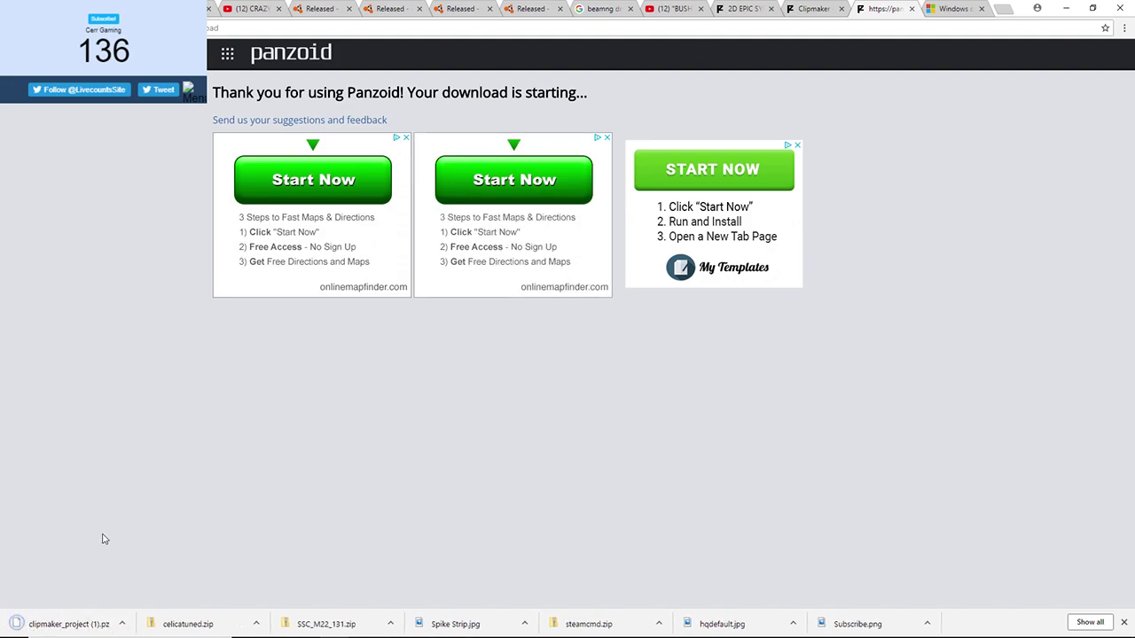
Try to play the downloaded clipmaker_project (1).pz in Windows Media Player despite its unrecognized extension, then close the player
mouse_move(80, 628)
left_click(122, 624)
left_click(142, 549)
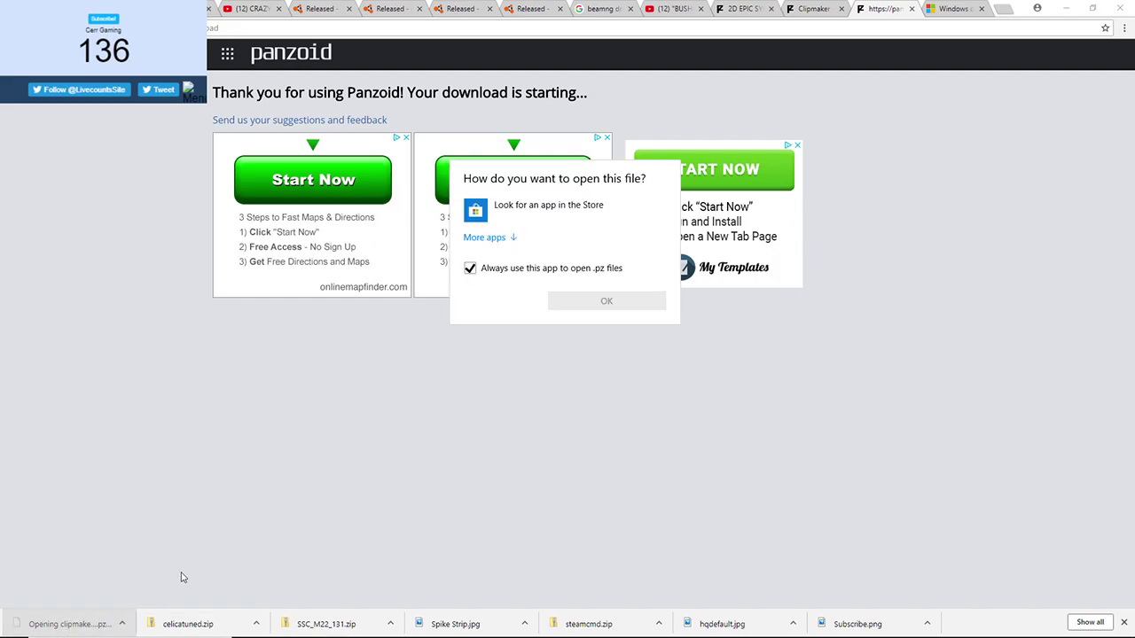
left_click(491, 238)
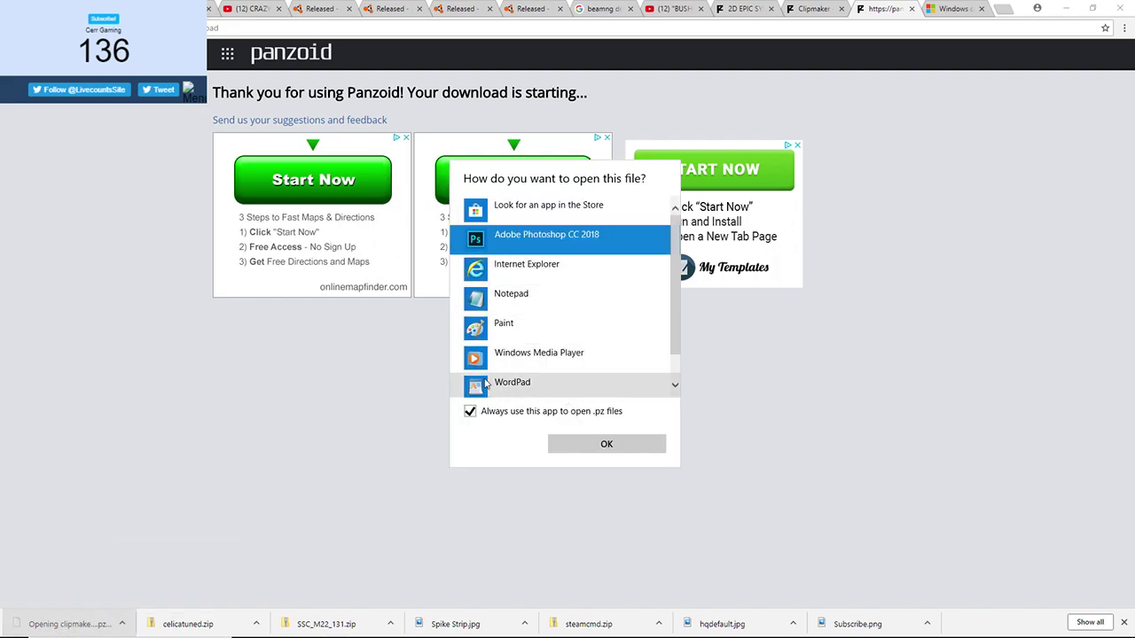
double_click(554, 358)
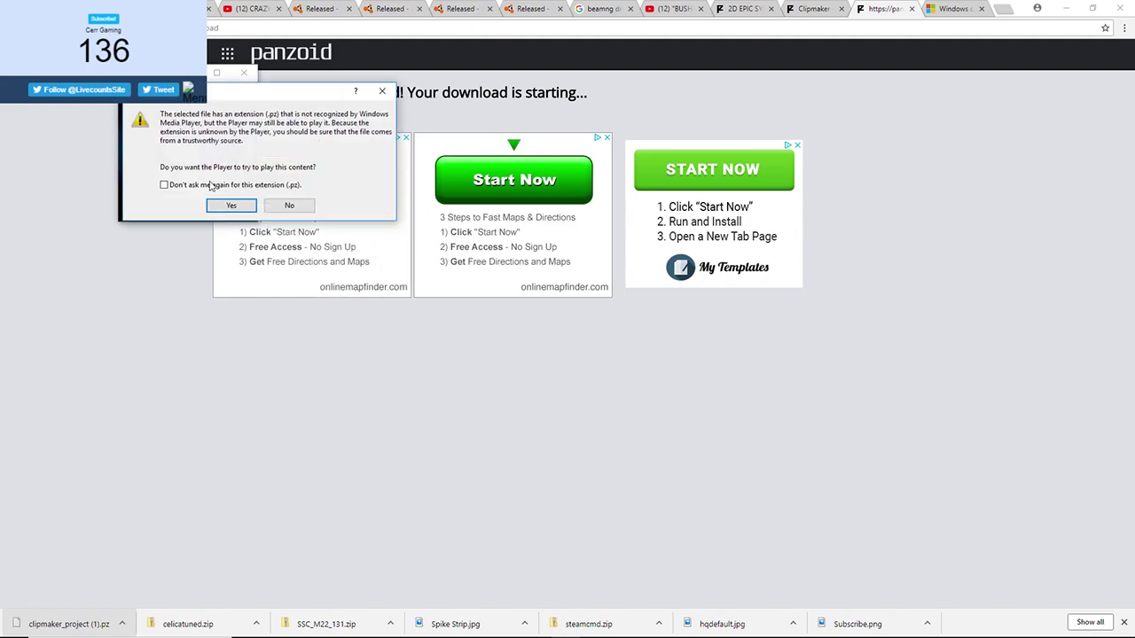
left_click(229, 206)
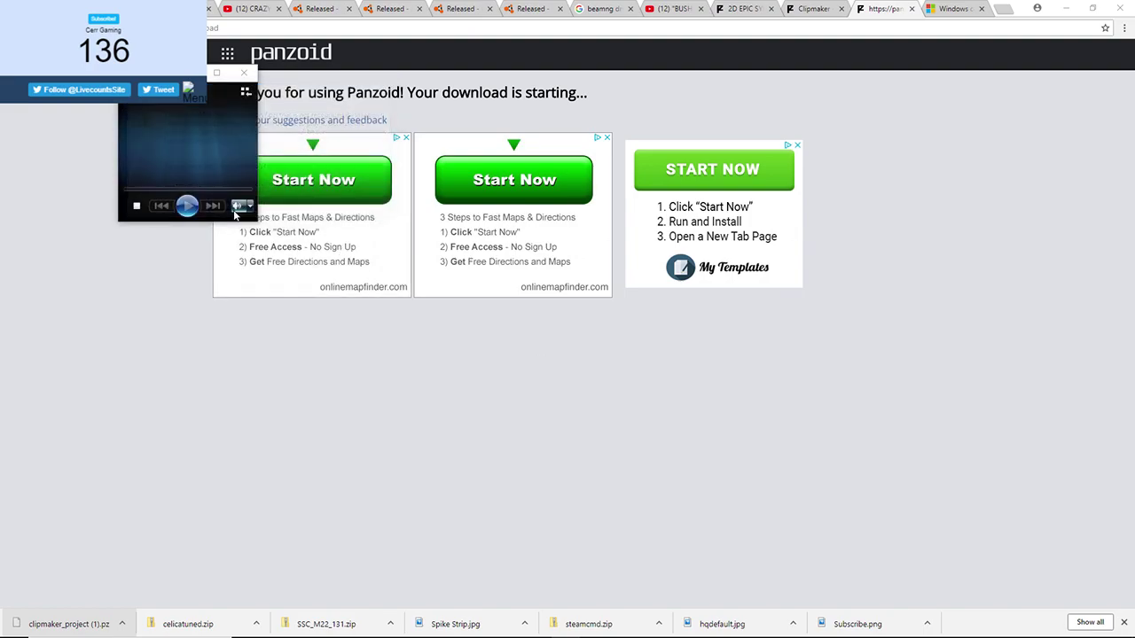
left_click(535, 348)
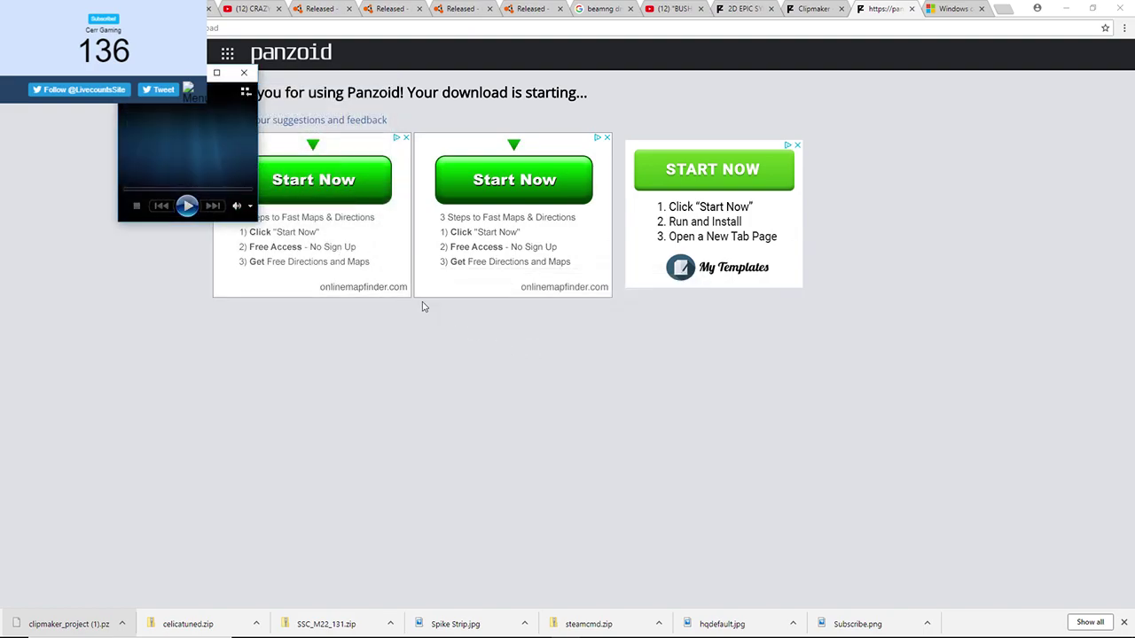
left_click(244, 73)
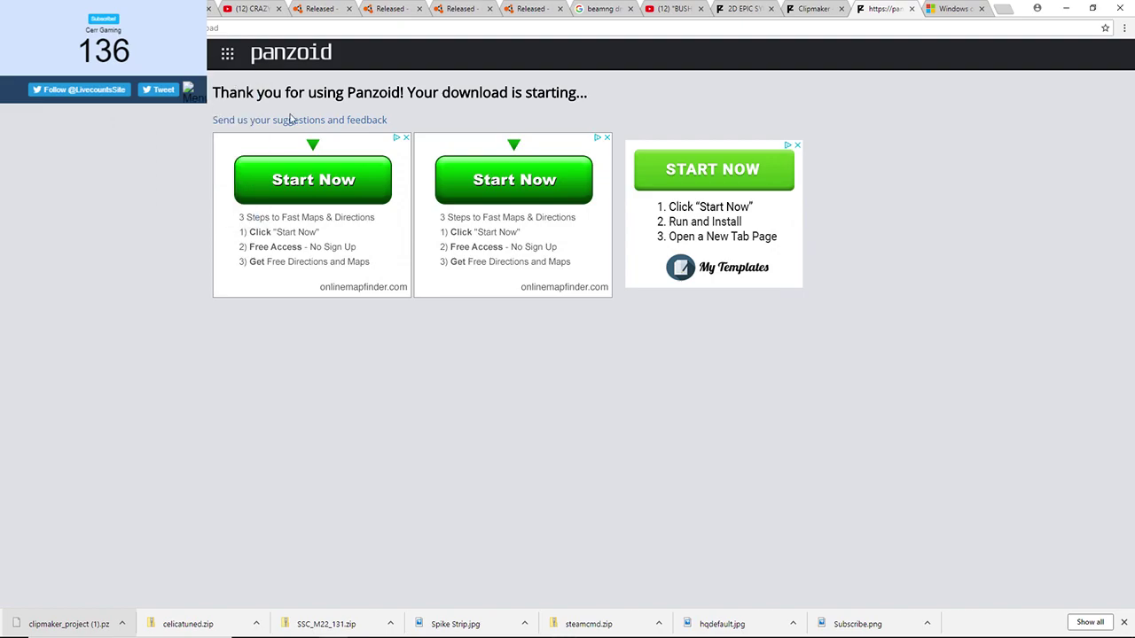
Go back to the Clipmaker page and return to editing the intro project
left_click(809, 10)
left_click(17, 113)
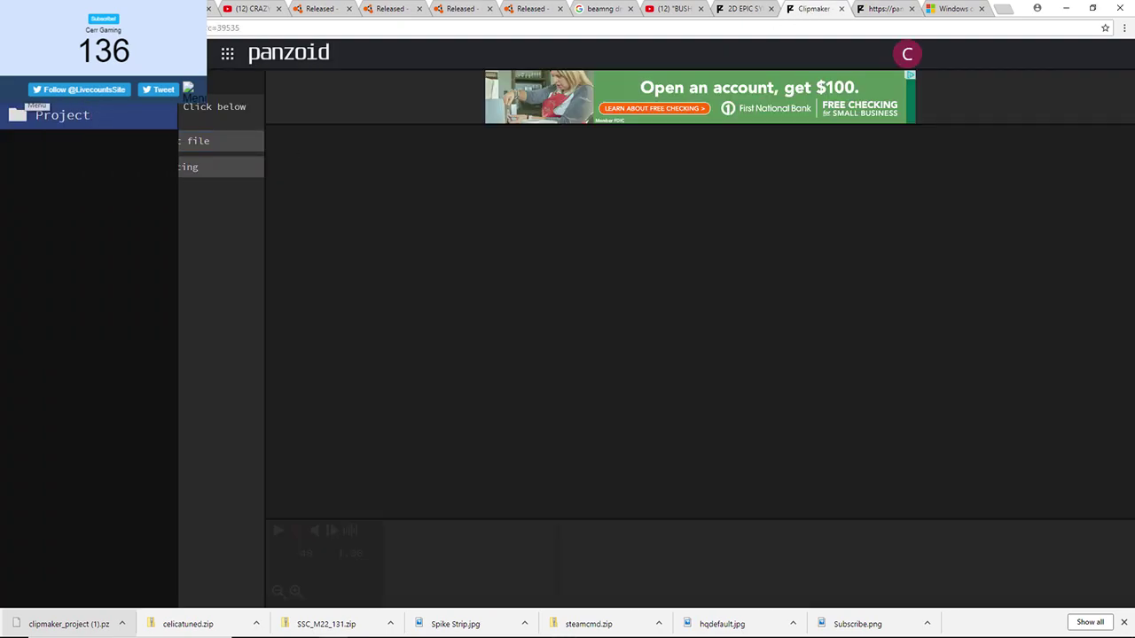
left_click(146, 204)
left_click(74, 172)
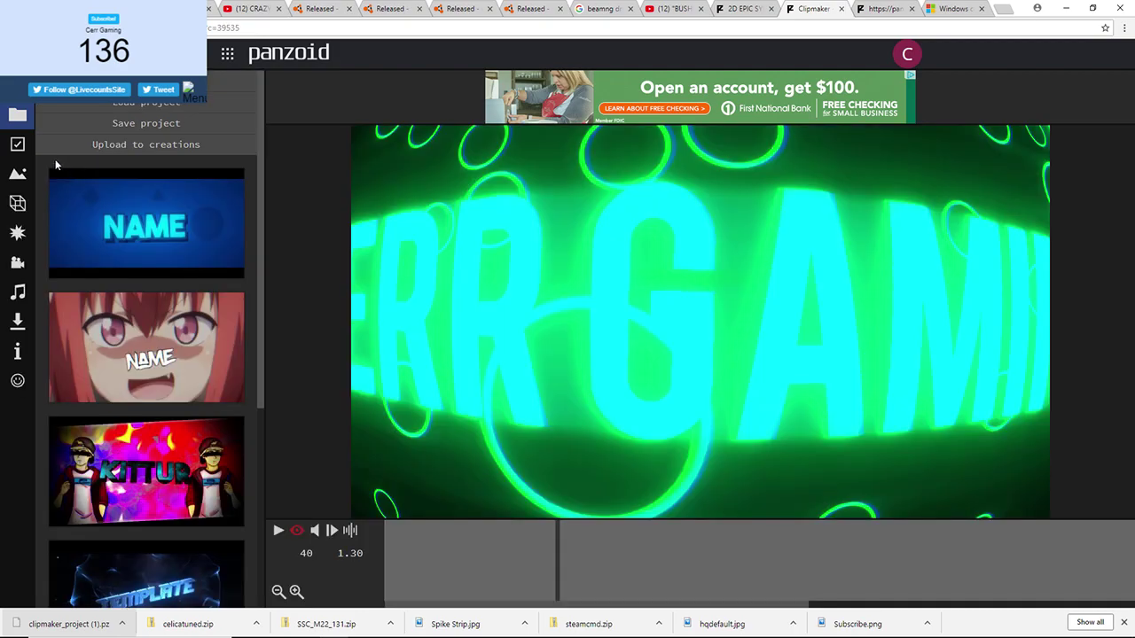
Choose the render format and mode for the intro and start the video render
left_click(17, 321)
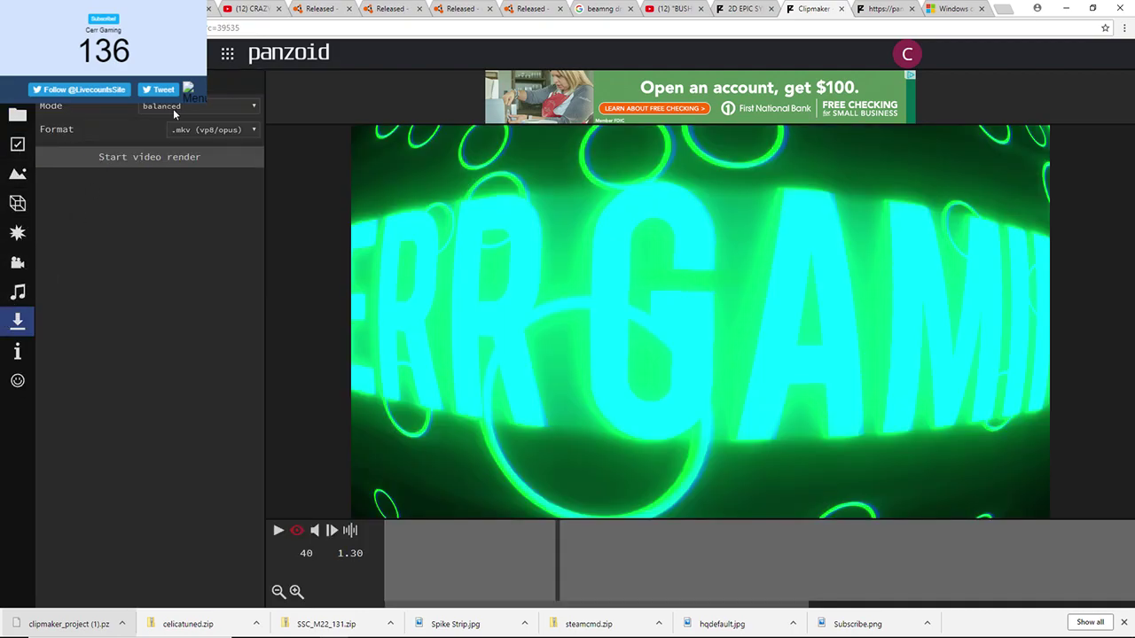
left_click(211, 132)
left_click(203, 145)
left_click(203, 131)
left_click(206, 148)
left_click(190, 105)
left_click(191, 122)
left_click(159, 163)
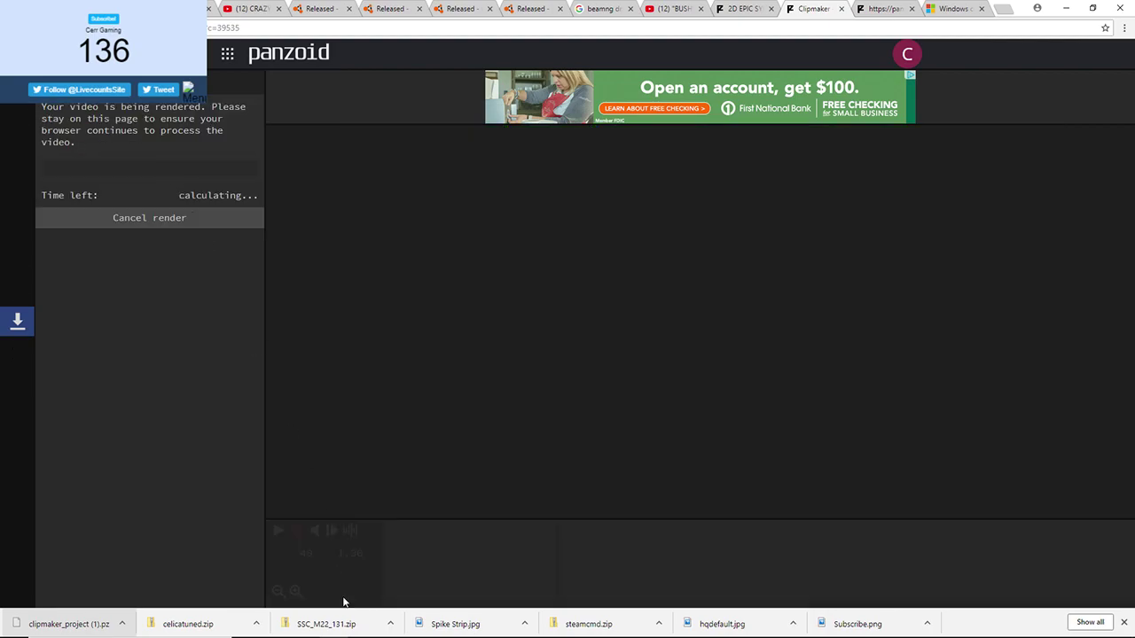
Open the SSC_M22_131.zip archive and extract all its files to the SSC_M22_131 folder in Downloads
left_click(188, 625)
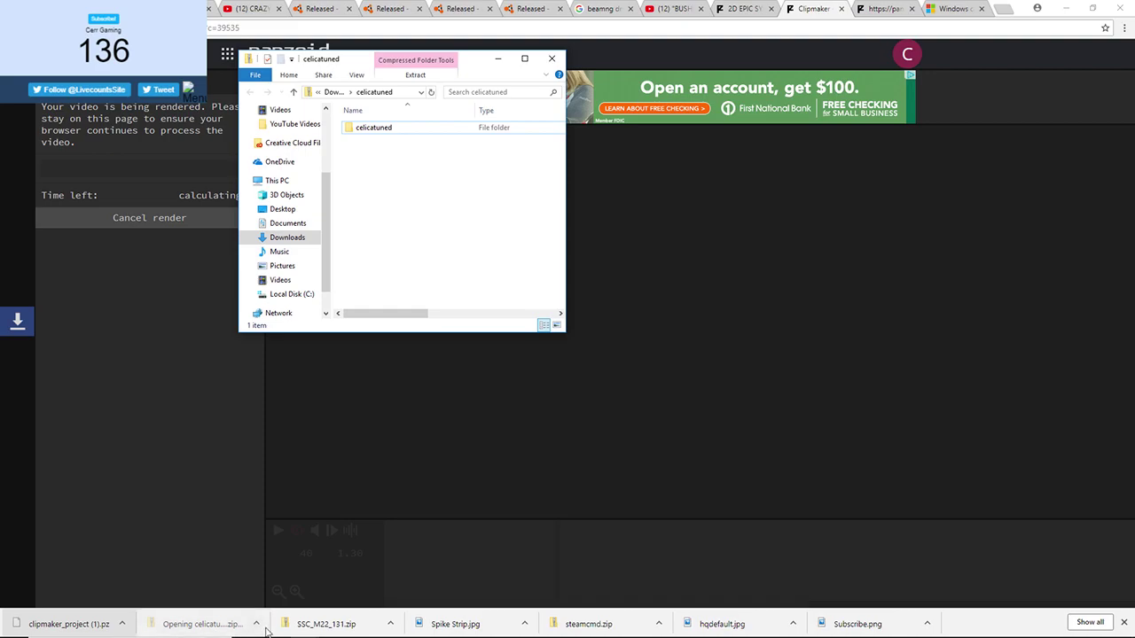
left_click(310, 626)
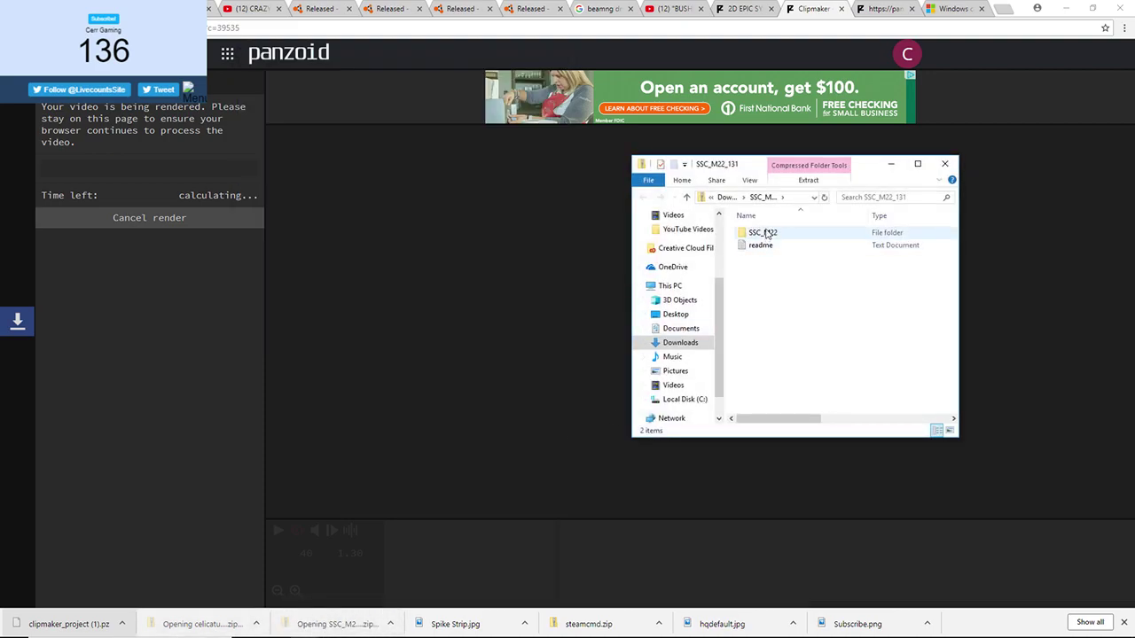
right_click(767, 233)
left_click(748, 270)
right_click(771, 235)
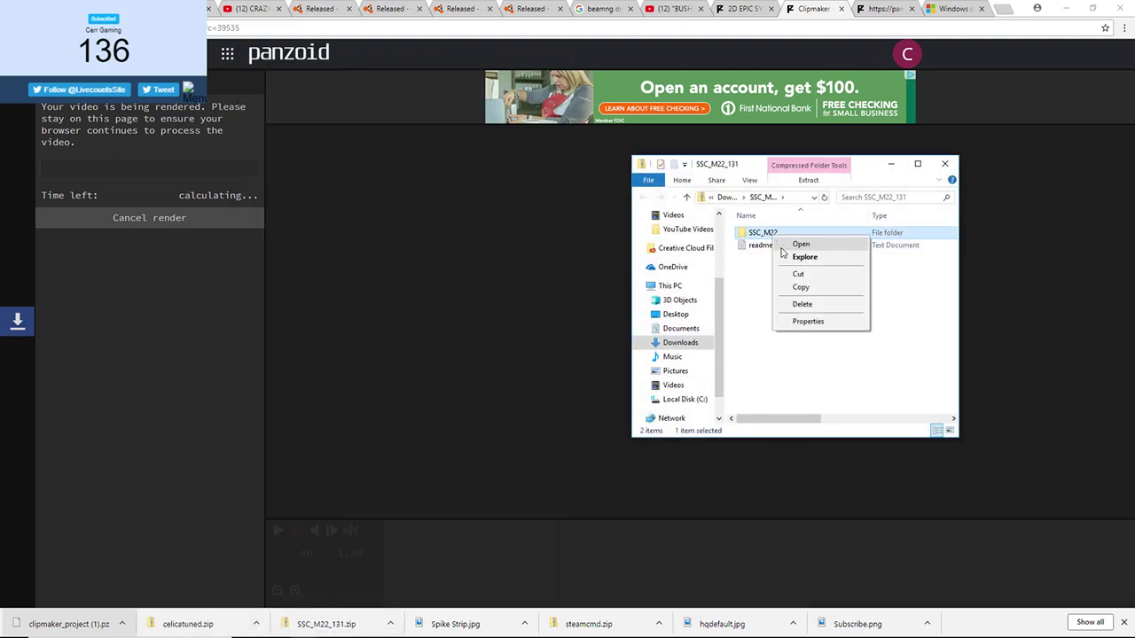
left_click(812, 185)
left_click(856, 213)
left_click(672, 439)
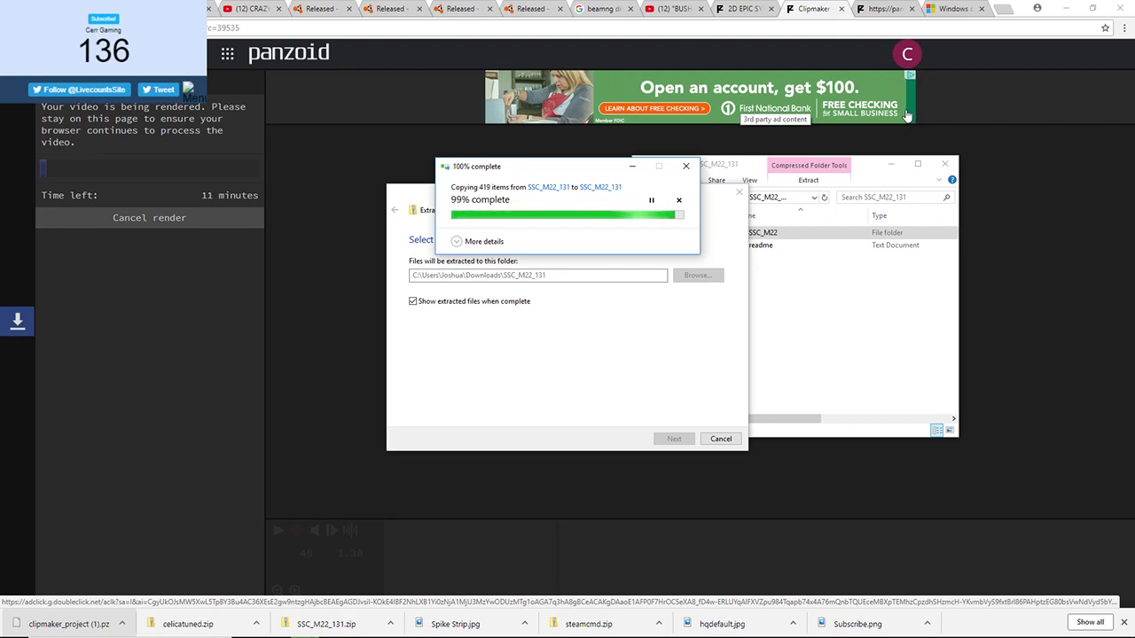
Copy the SSC_M22 folder from the extracted SSC_M22_131 folder
right_click(828, 247)
key("Escape")
right_click(824, 252)
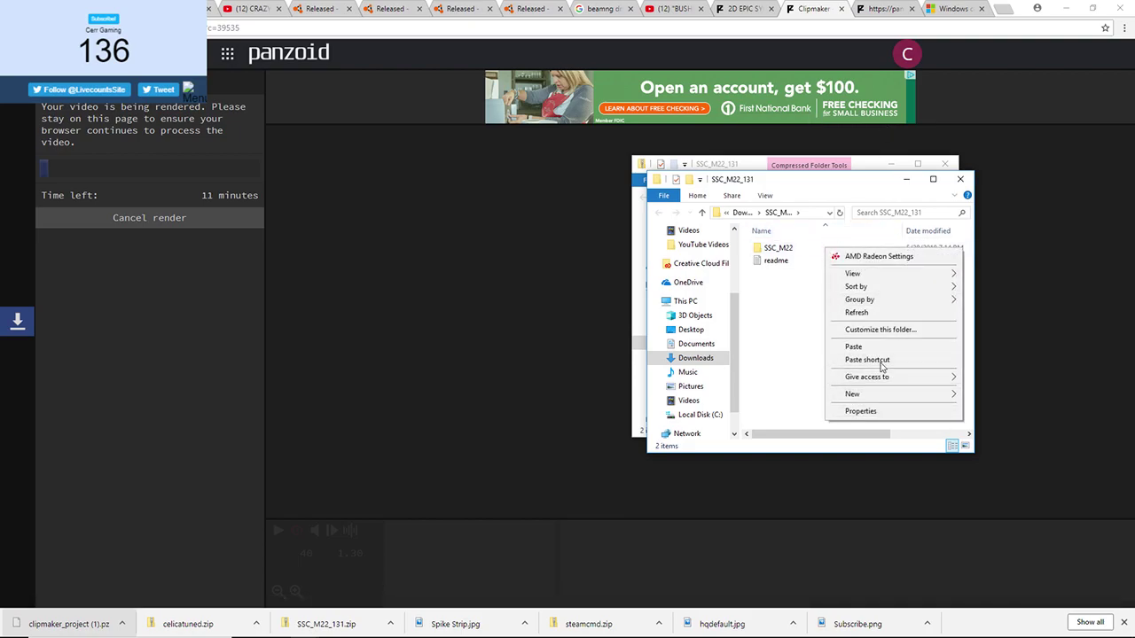
left_click(816, 357)
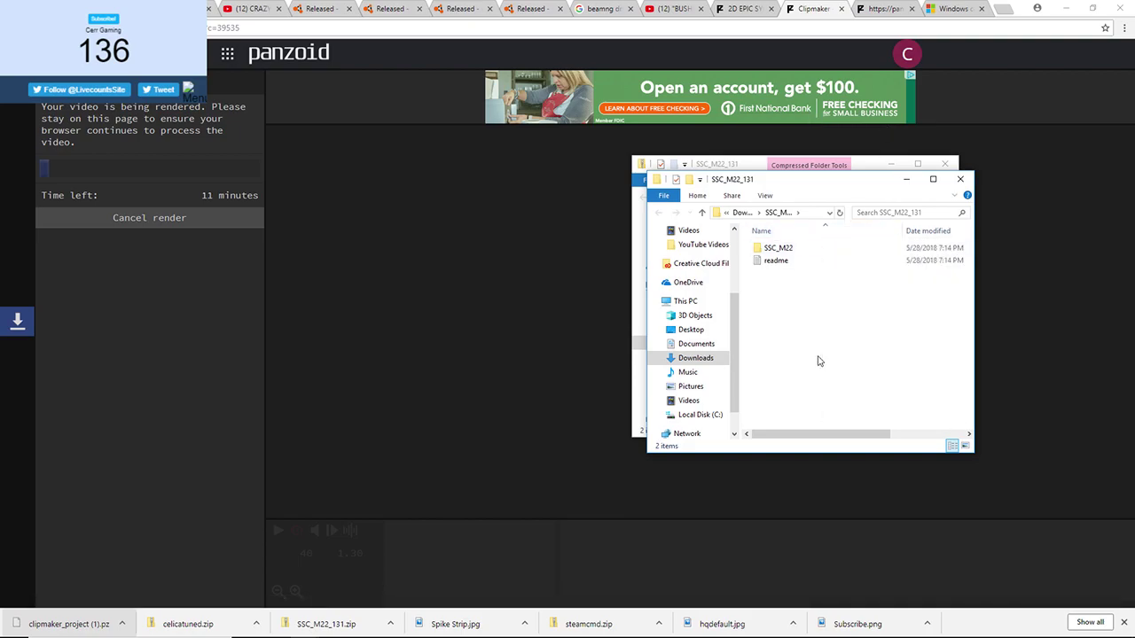
right_click(768, 256)
left_click(797, 406)
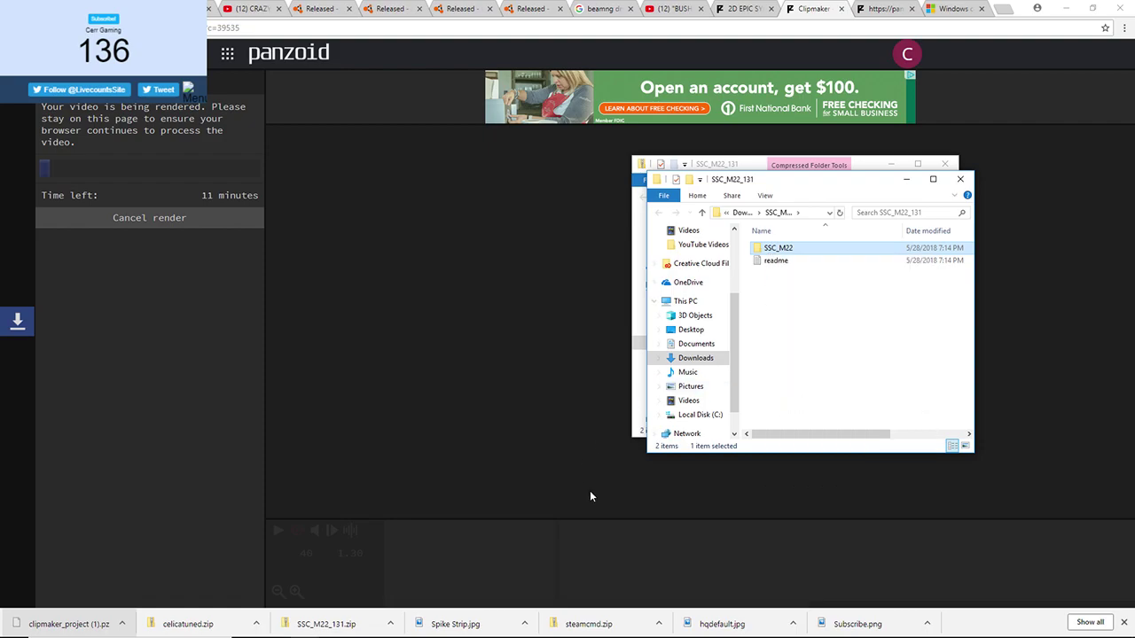
Paste the SSC_M22 folder into the mods folder under BeamNG.drive in Documents
mouse_move(523, 629)
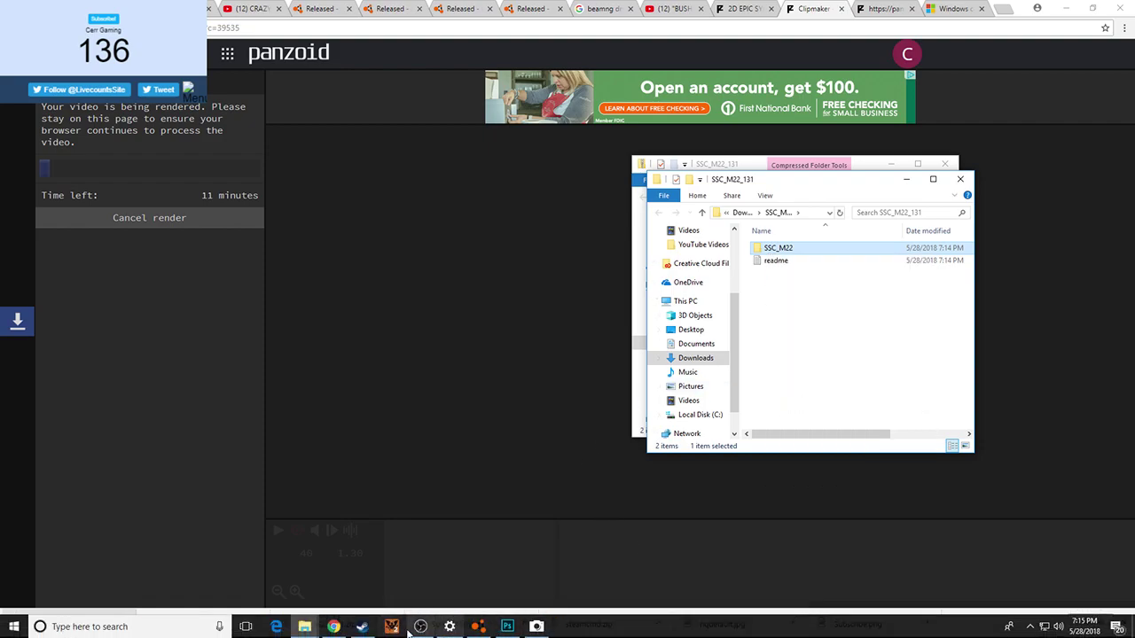
mouse_move(324, 627)
left_click(354, 581)
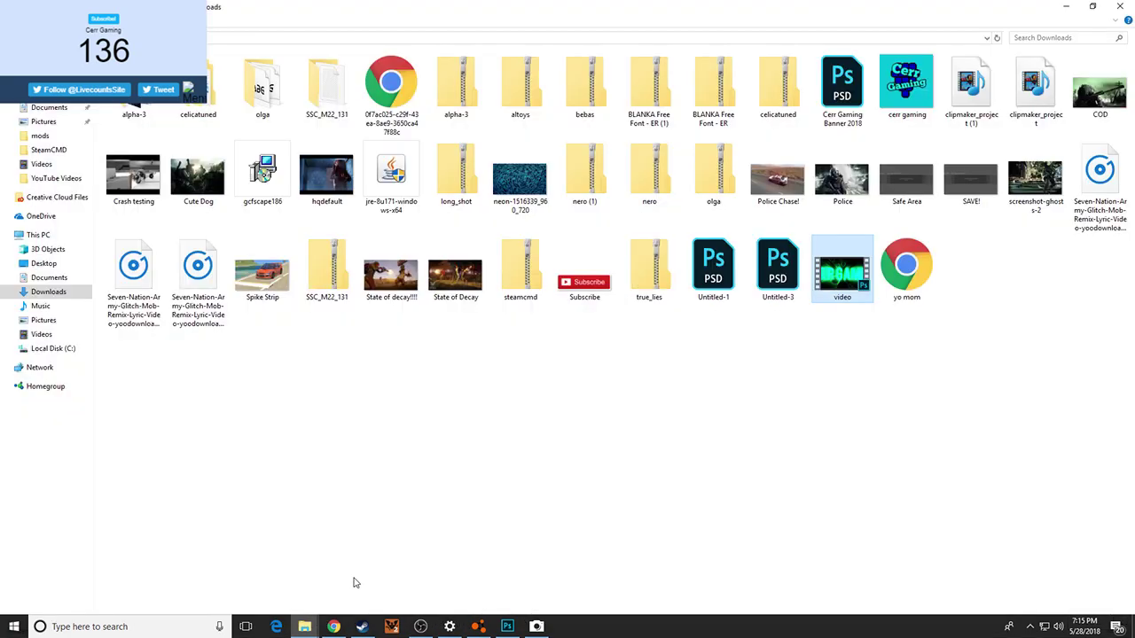
left_click(51, 107)
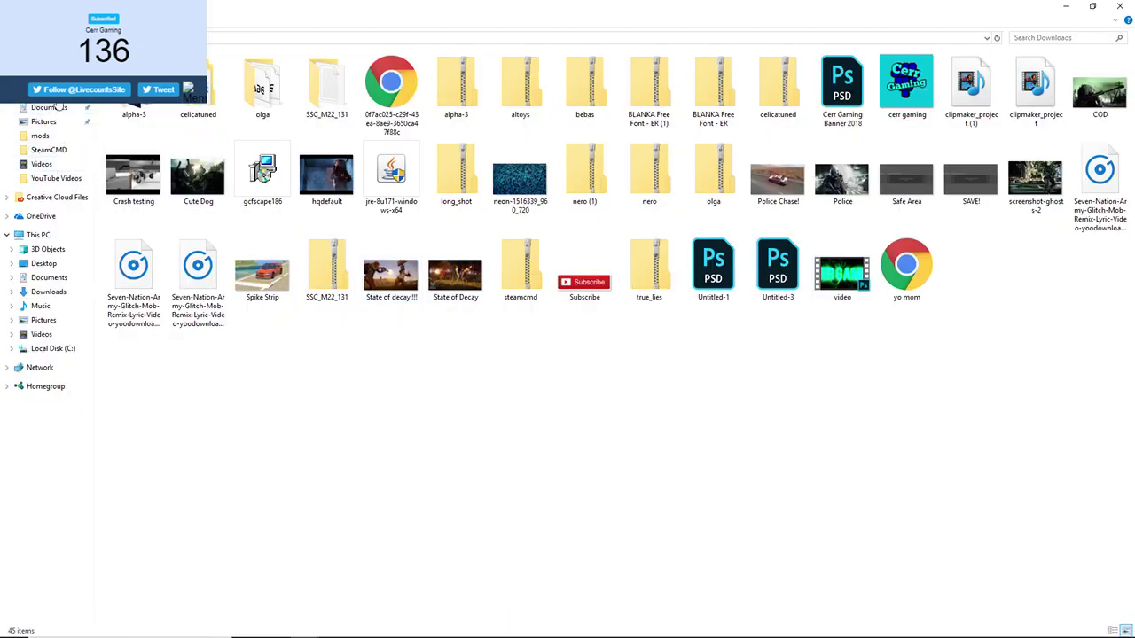
left_click(53, 107)
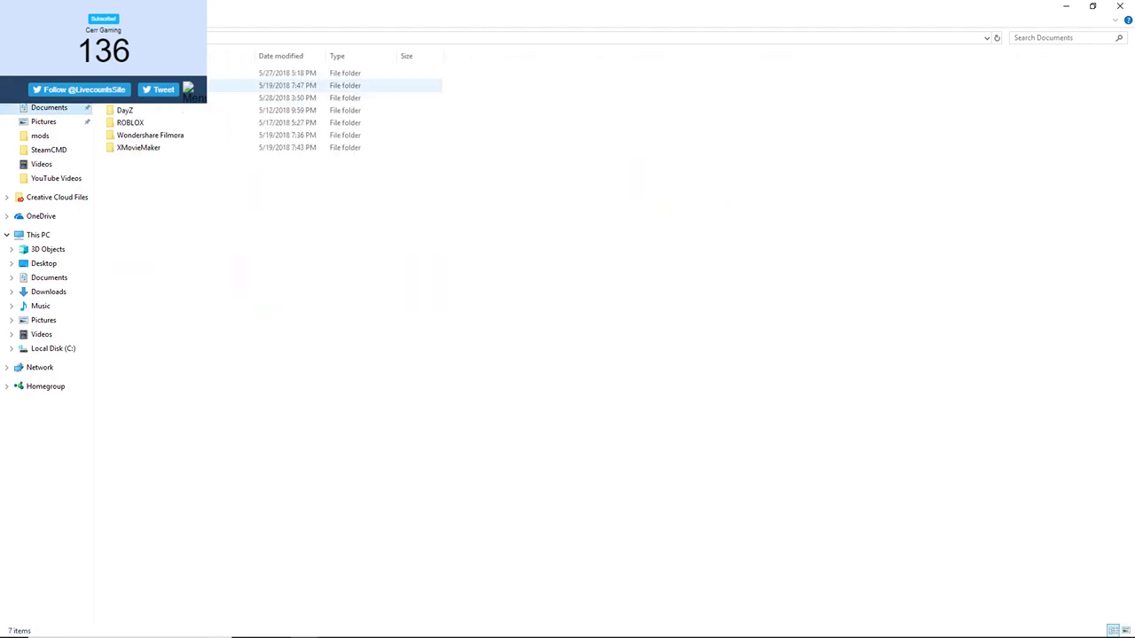
double_click(145, 103)
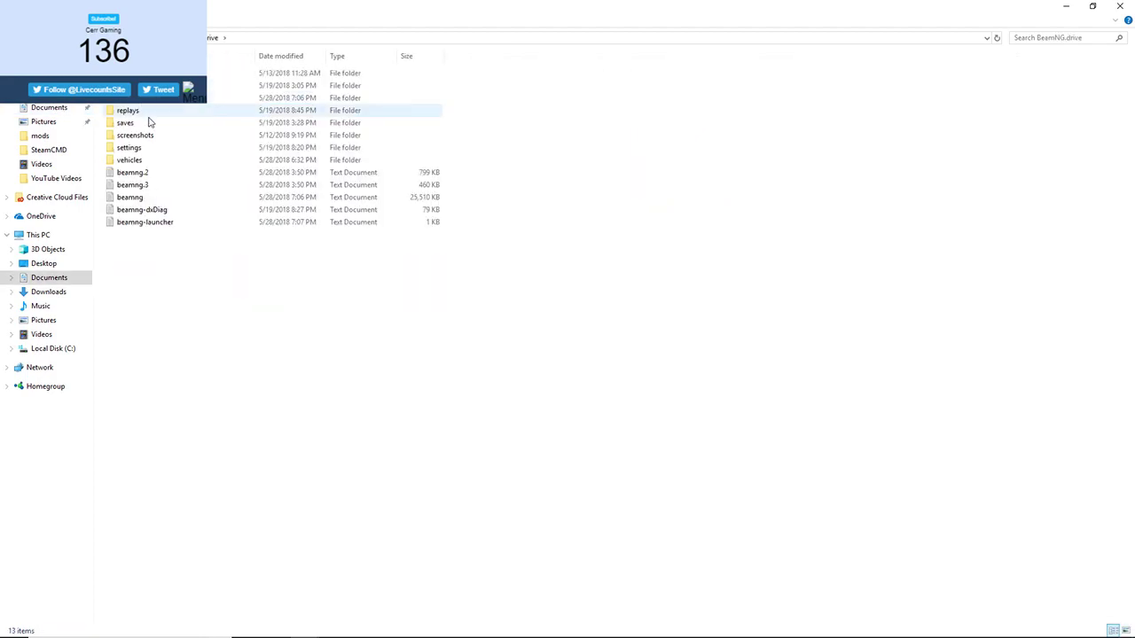
left_click(139, 110)
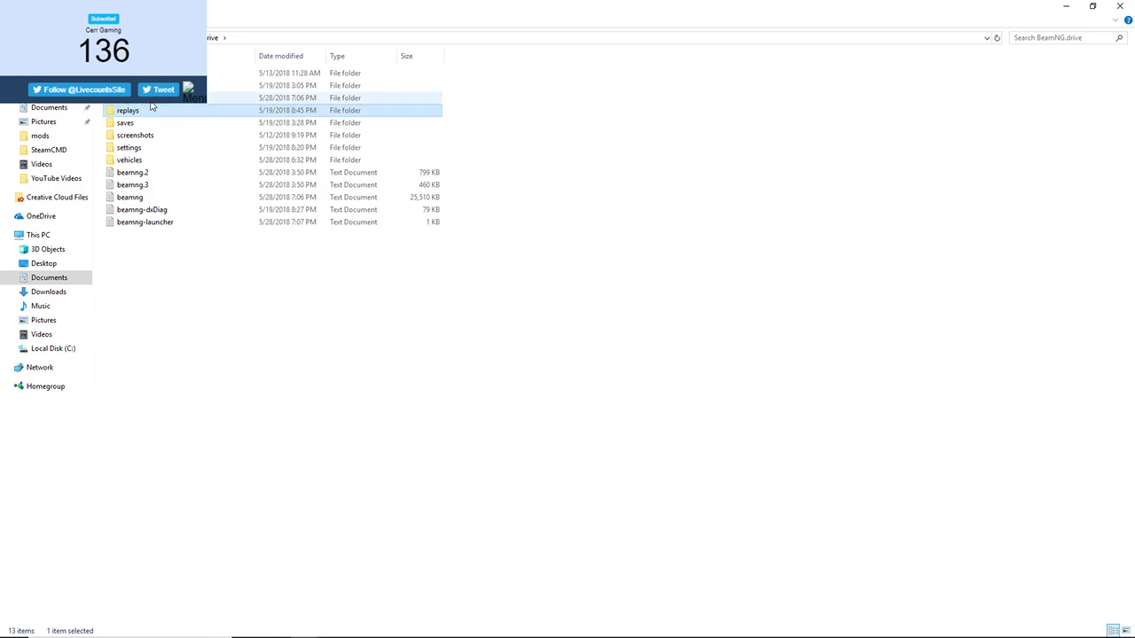
double_click(151, 99)
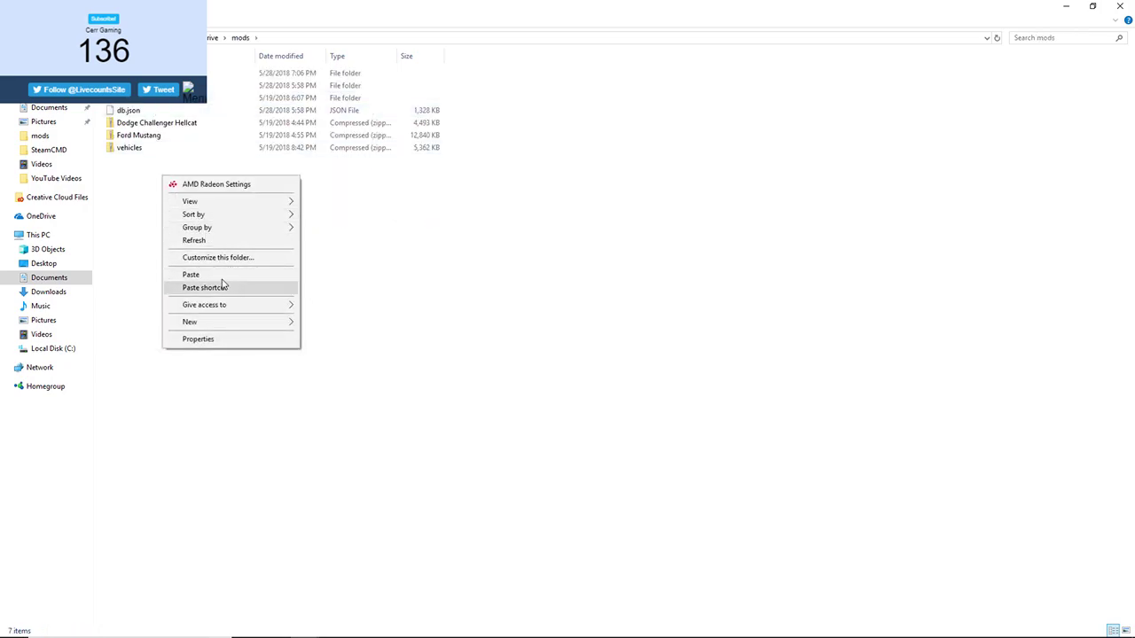
left_click(220, 277)
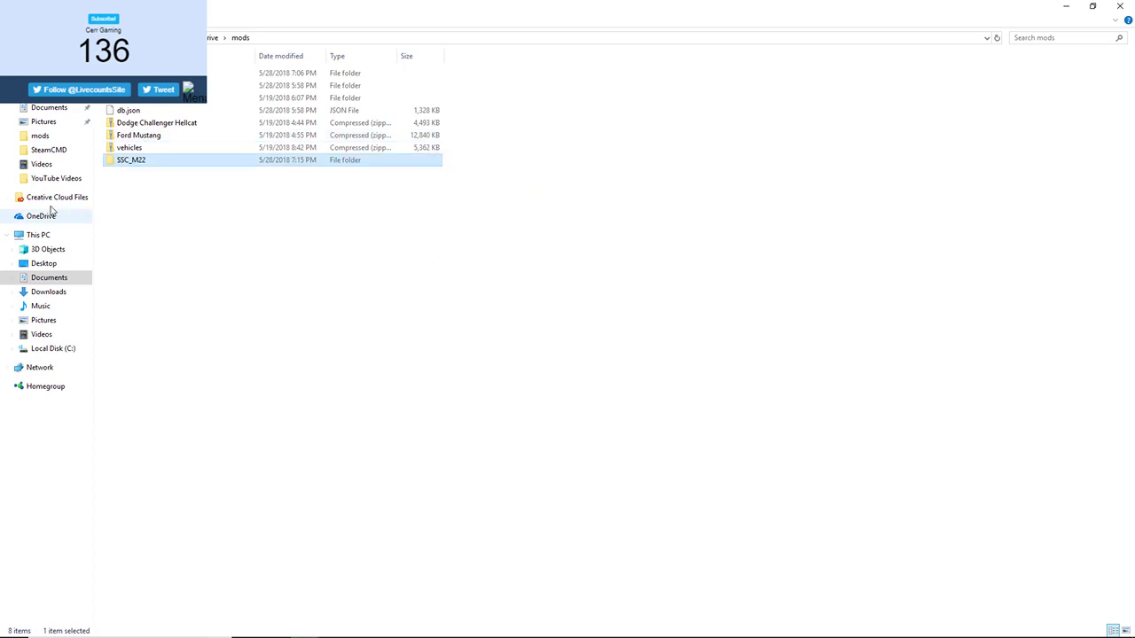
Check the properties of the pasted SSC_M22 folder and close them
right_click(144, 164)
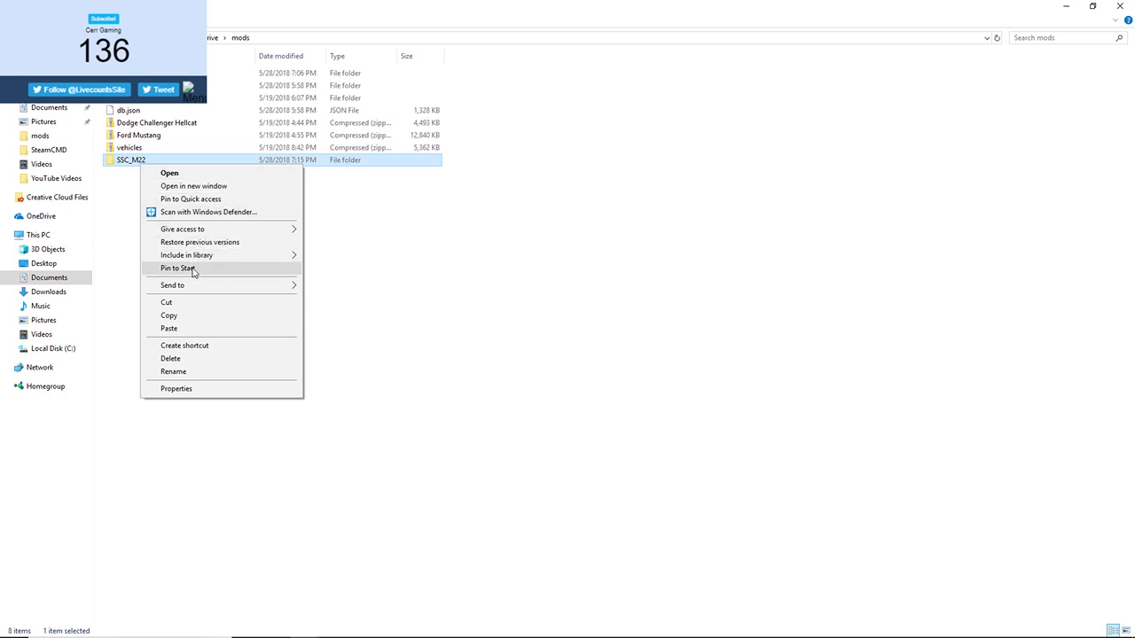
left_click(225, 389)
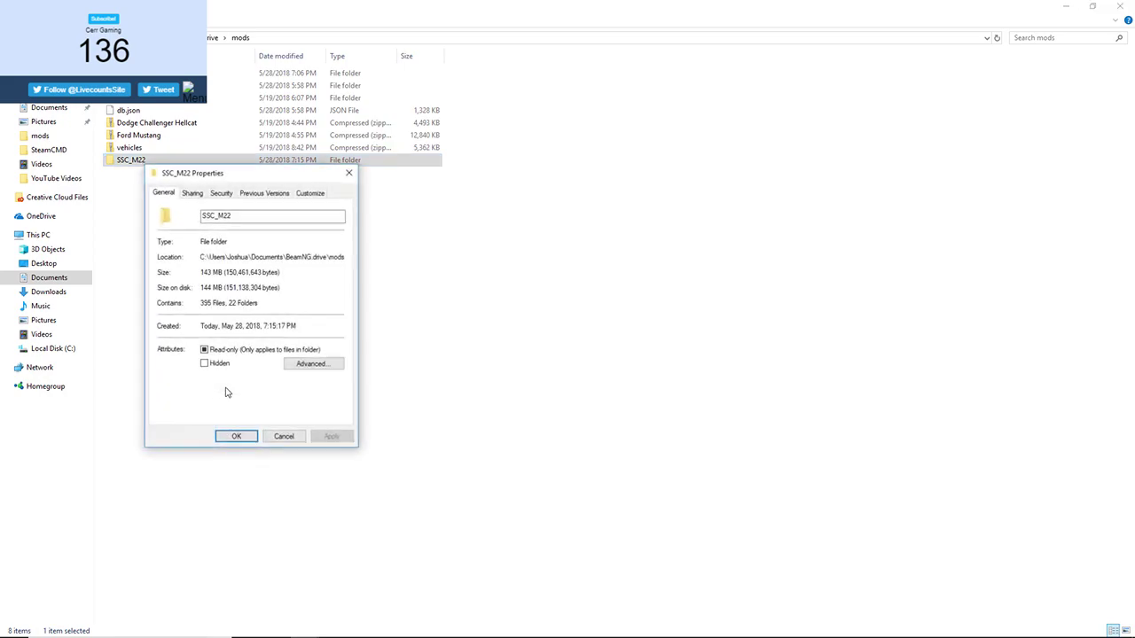
left_click(236, 436)
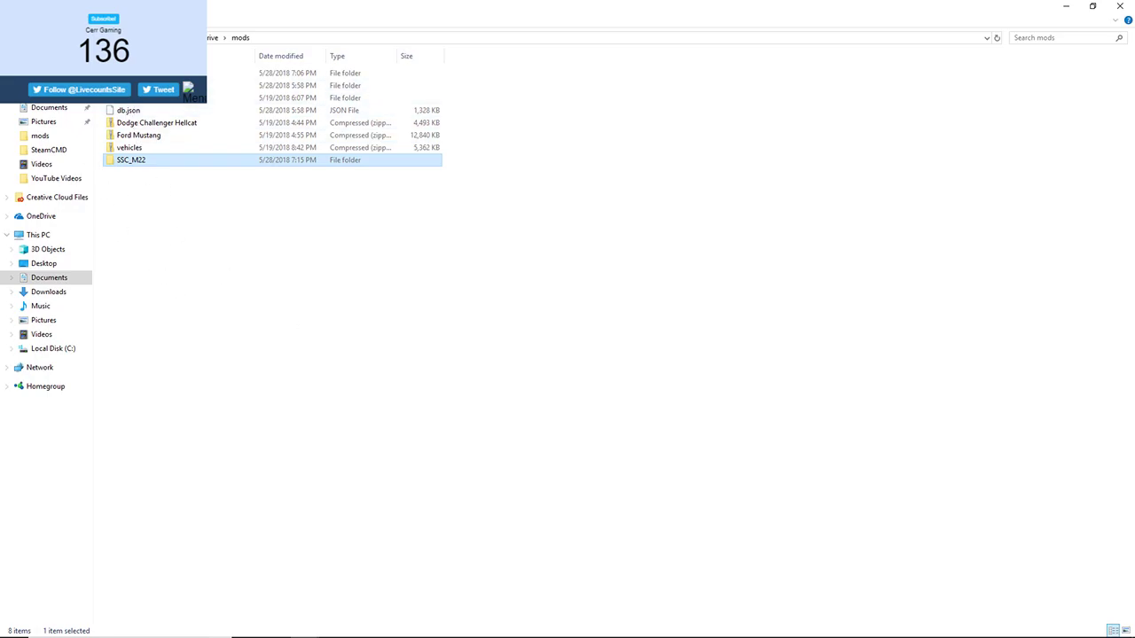
Switch to BeamNG.drive and show the installed mods from the game's mod repository
key("alt+Up")
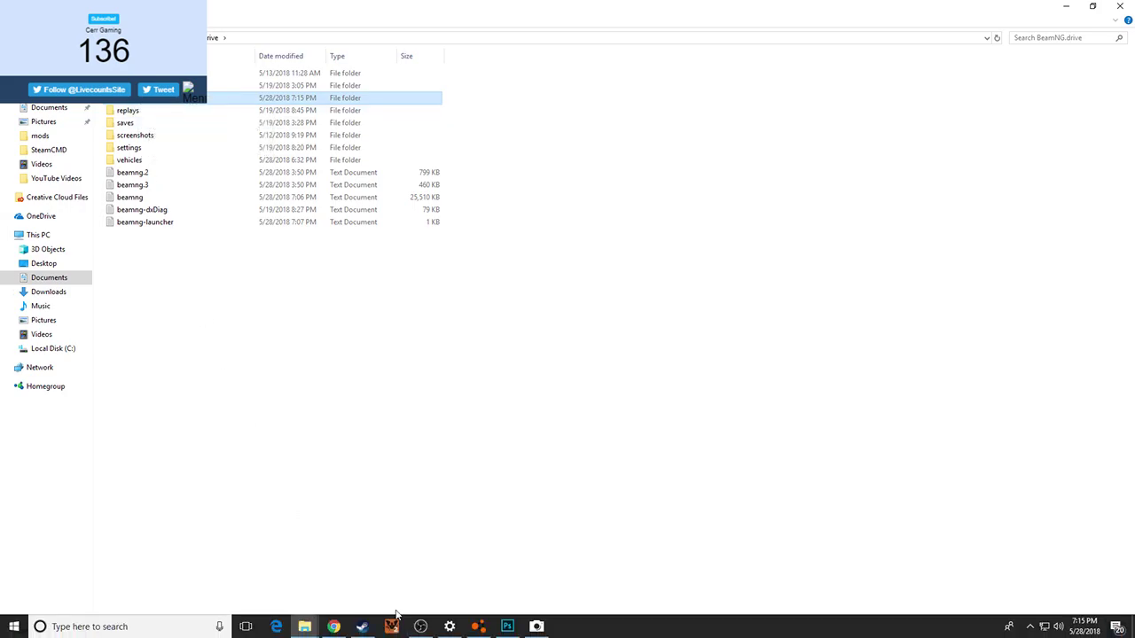
left_click(478, 627)
left_click(479, 247)
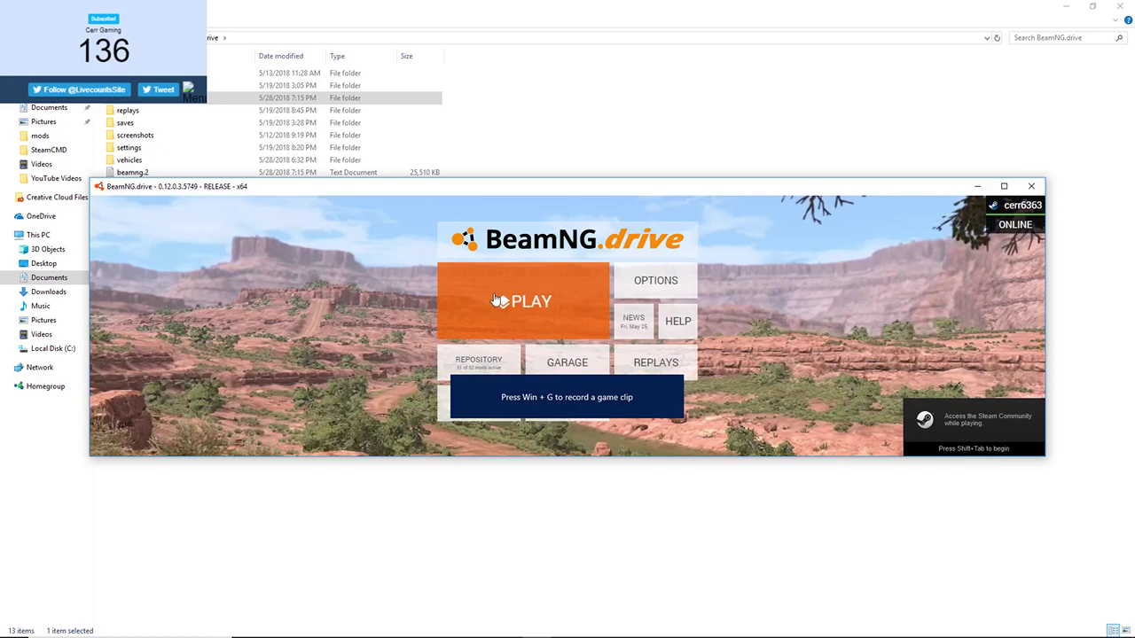
left_click(604, 337)
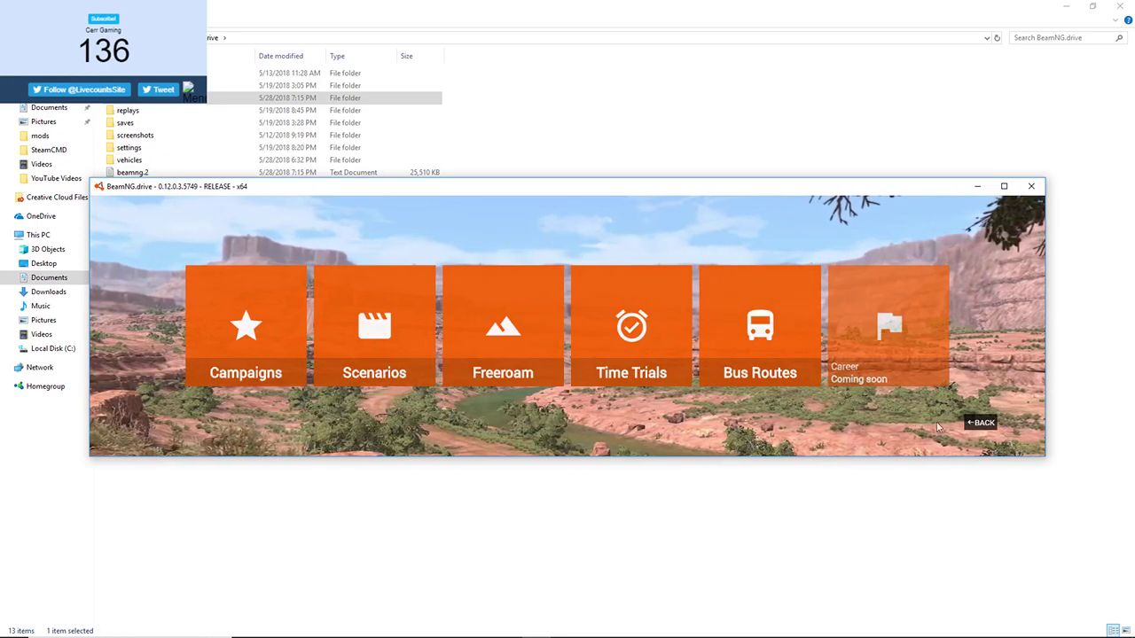
key("Escape")
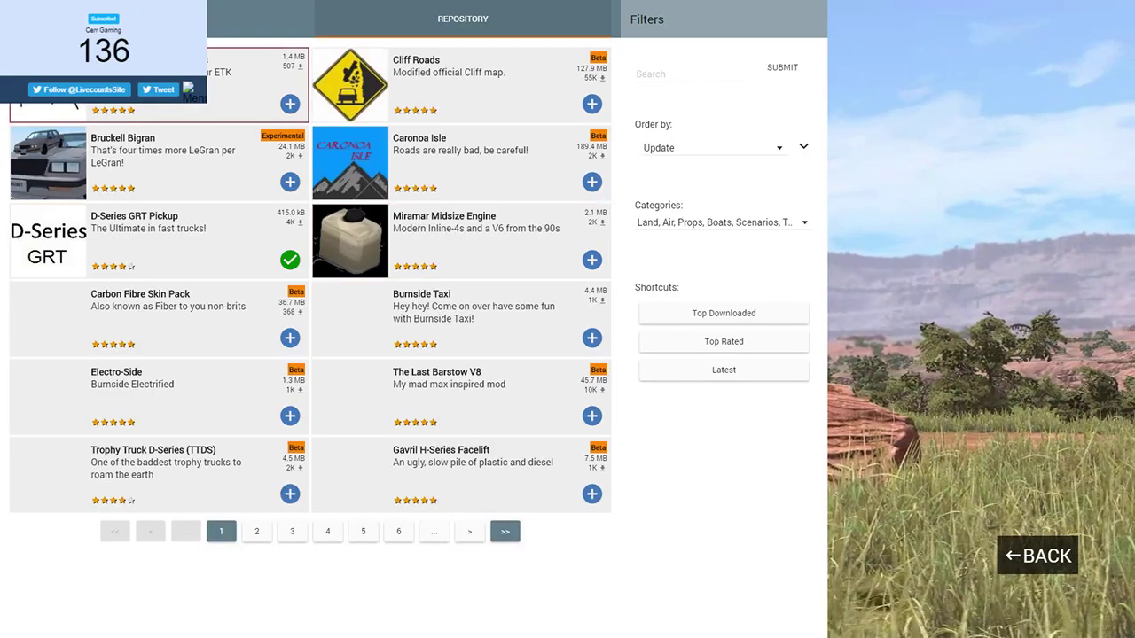
key("q")
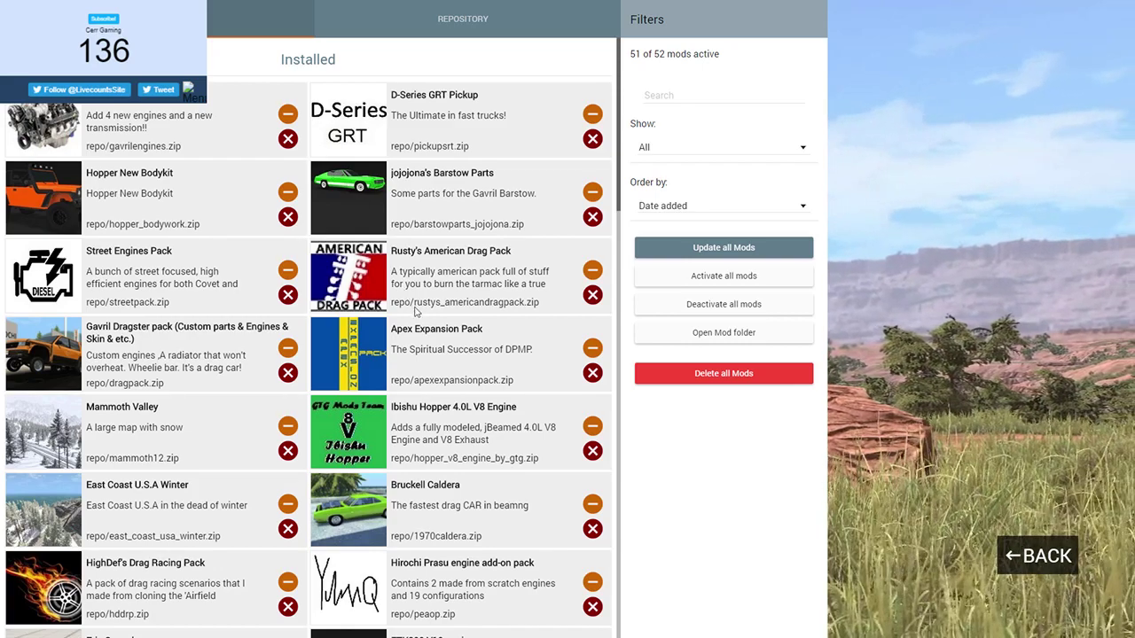
Look through the installed mods for the added SSC_M22 mod and check the options for which mods are shown
key("Down")
key("Down")
key("Down")
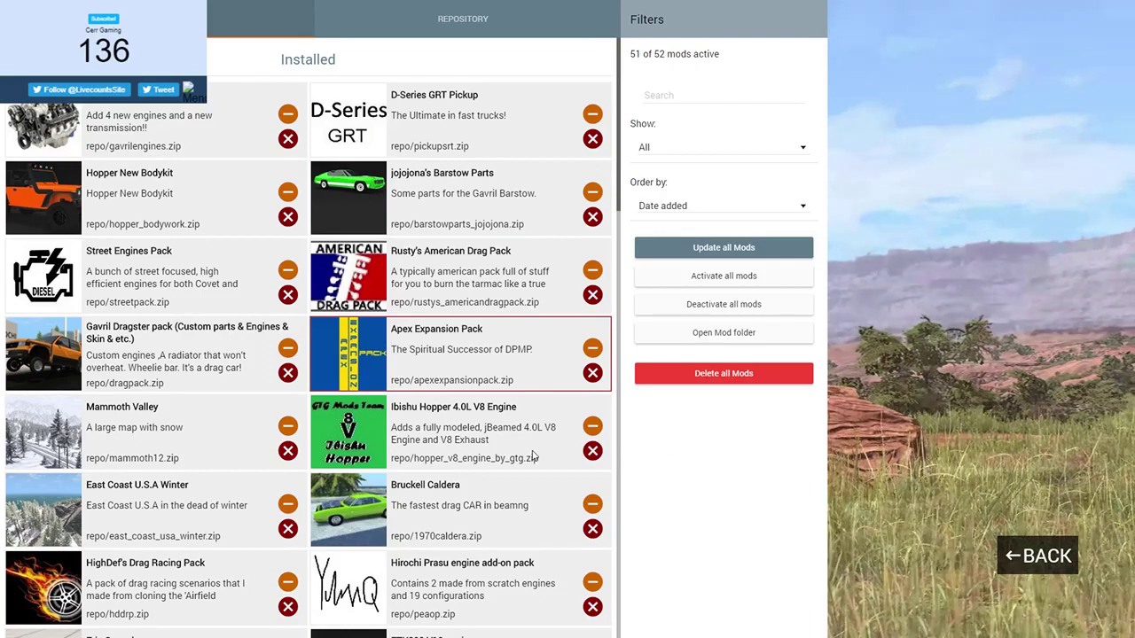
key("Down")
key("Down")
key("Down")
key("Down")
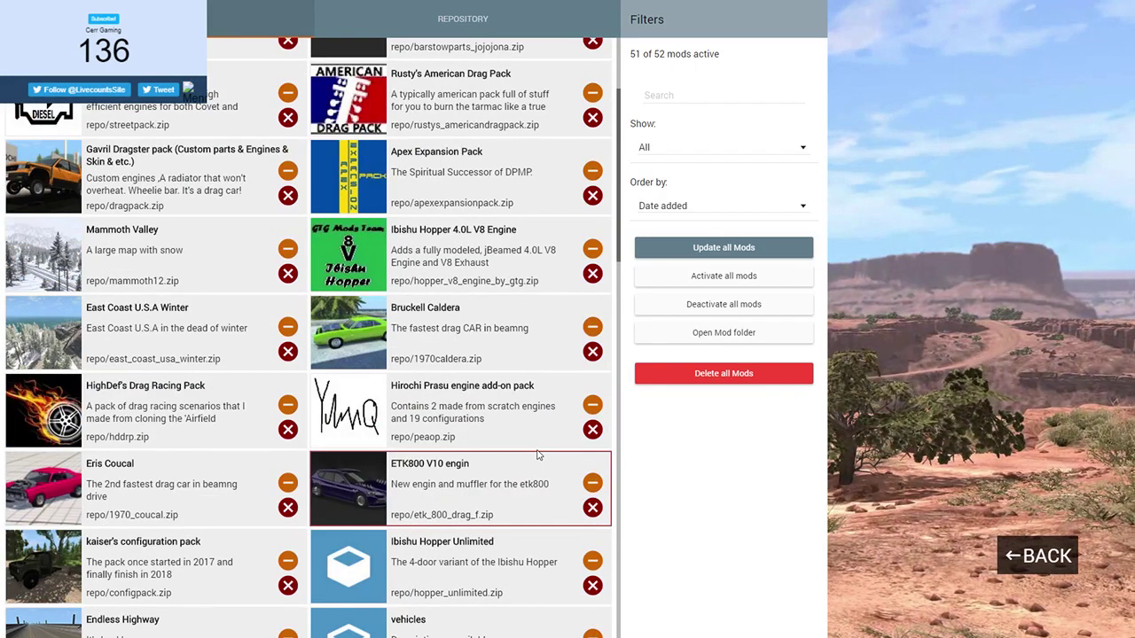
key("Down")
key("Down")
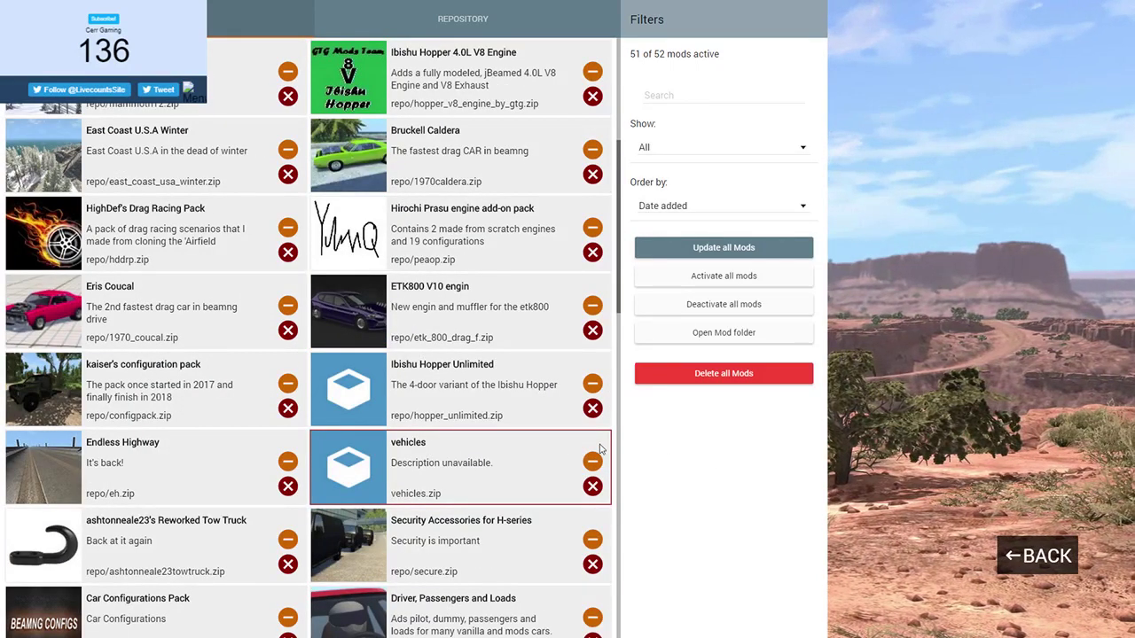
left_click(665, 149)
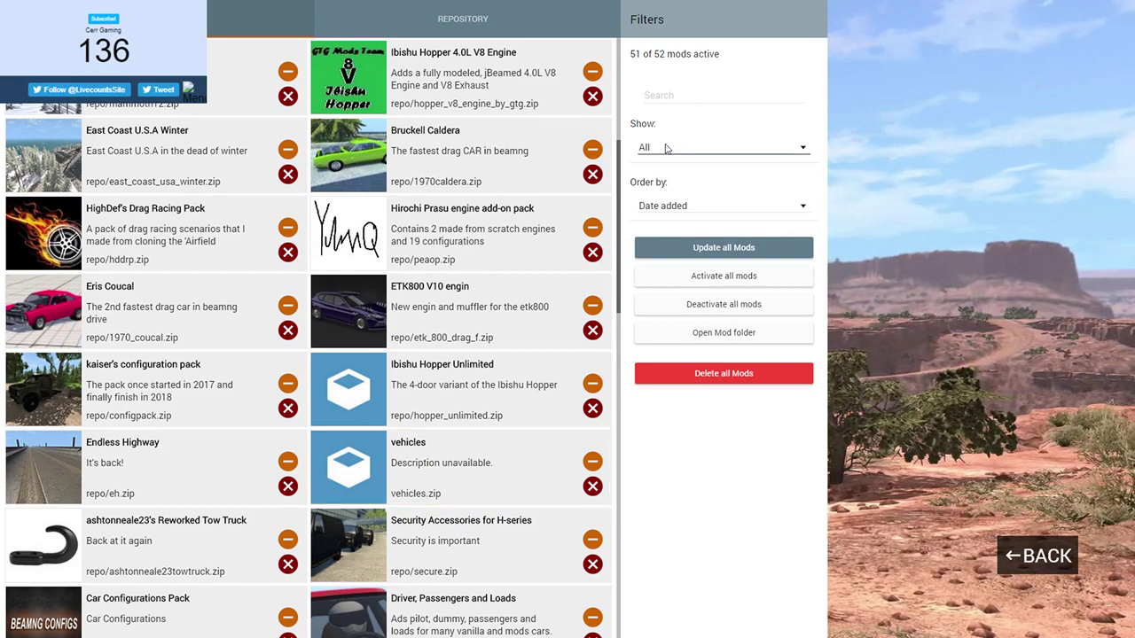
left_click(654, 176)
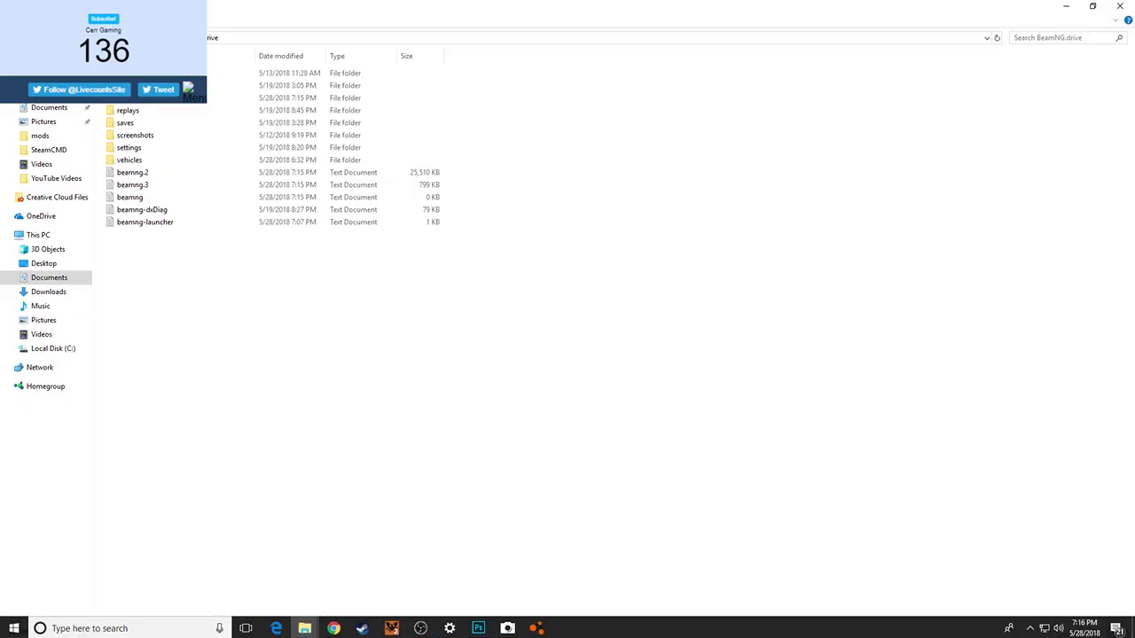
Switch to Chrome, search for "beamng drive how to download mods using world of mods" in a new tab and open the first video result
left_click(334, 627)
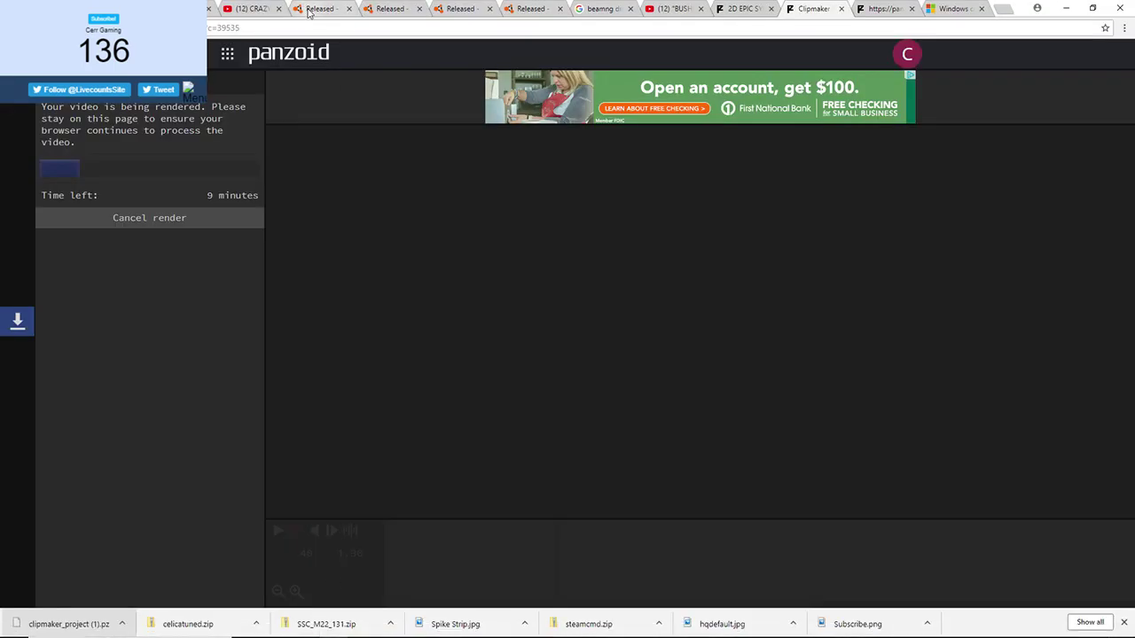
left_click(324, 11)
left_click(304, 27)
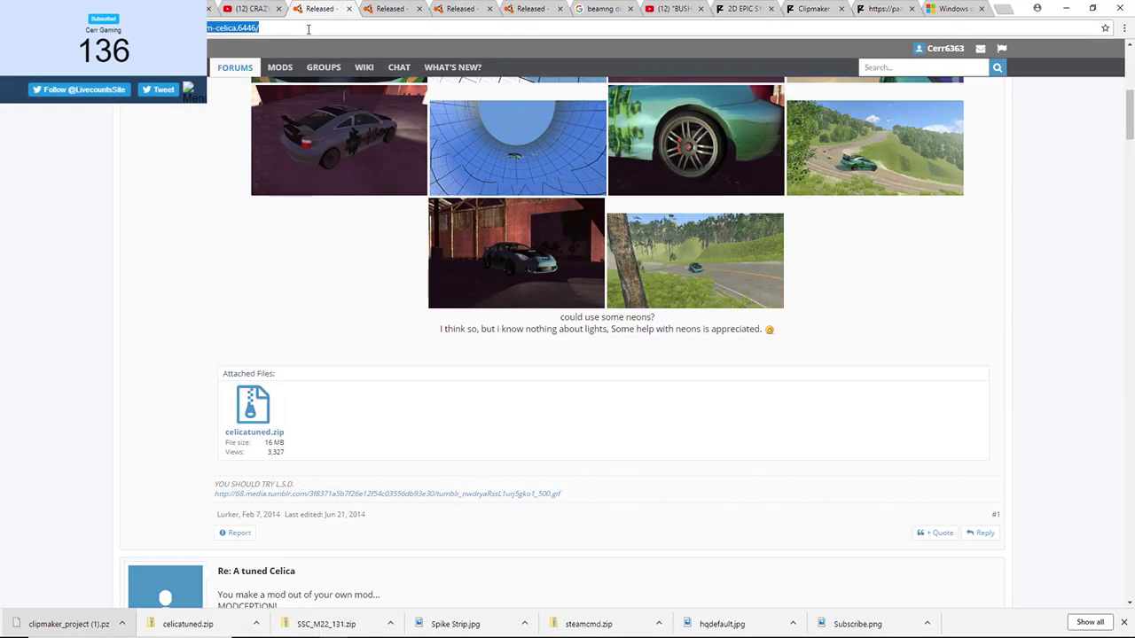
left_click(1000, 9)
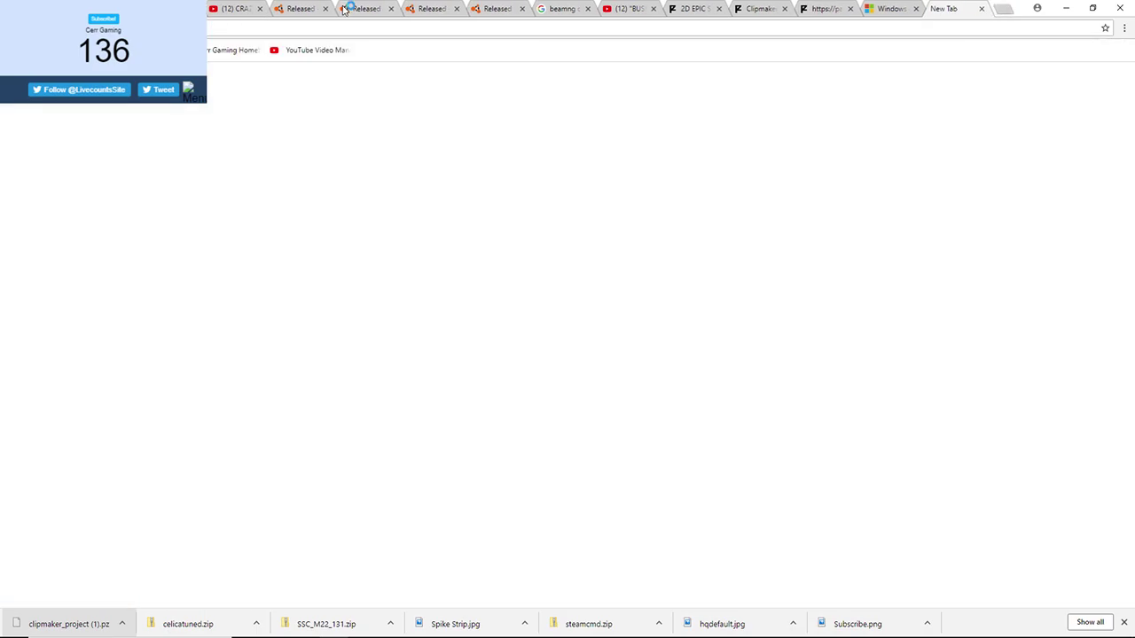
type("how to")
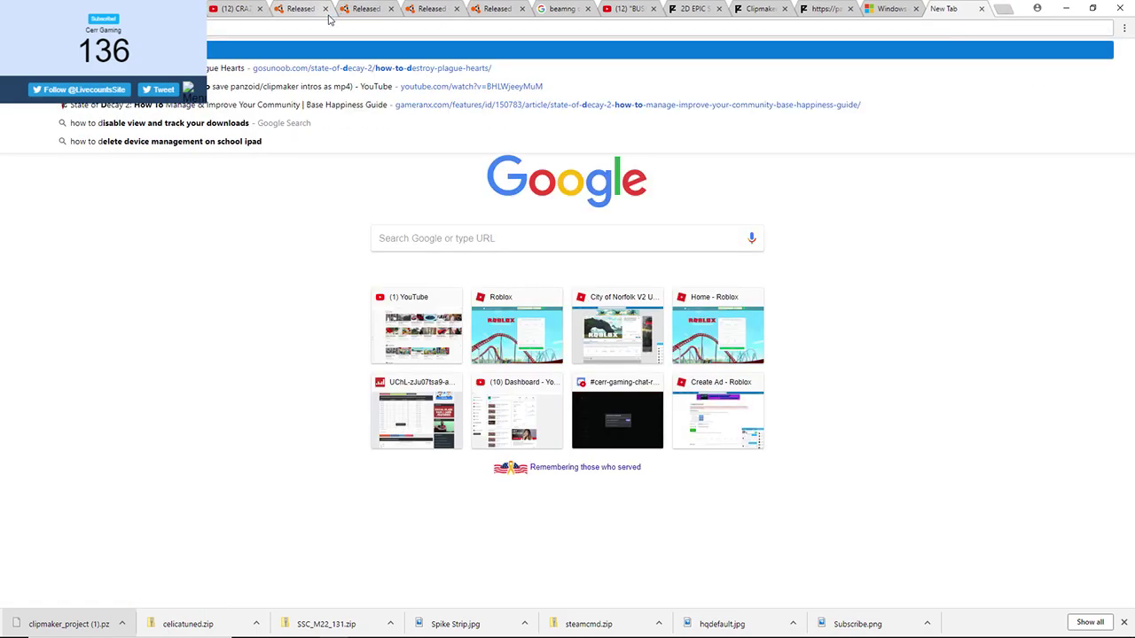
key("BackSpace")
key("BackSpace")
key("BackSpace")
key("BackSpace")
key("BackSpace")
key("BackSpace")
type("beamng drive")
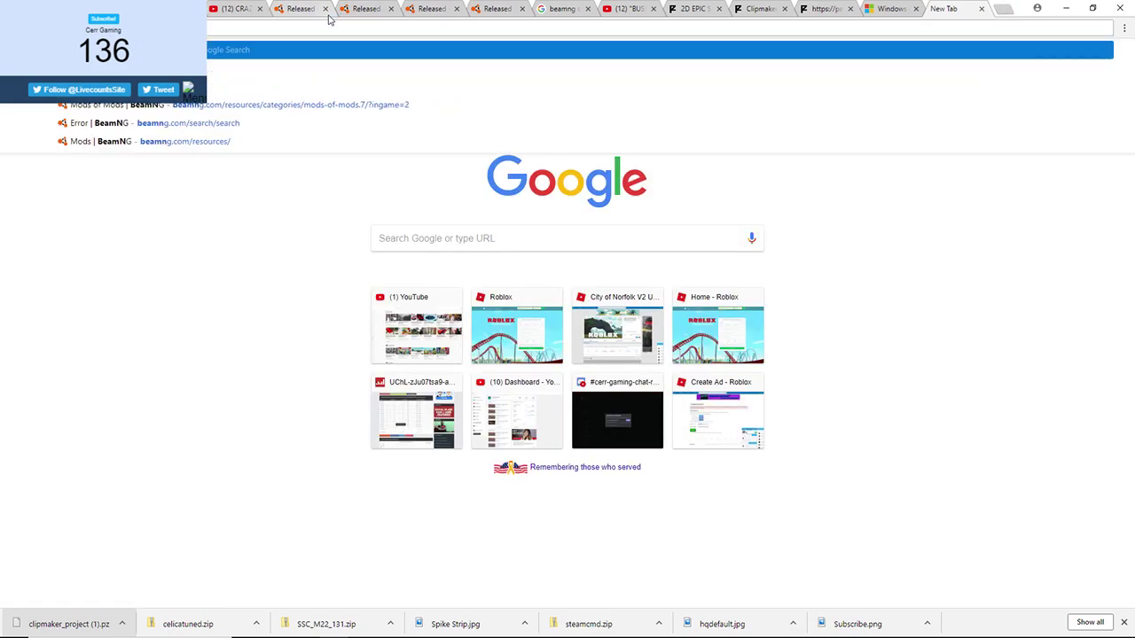
type(" ho")
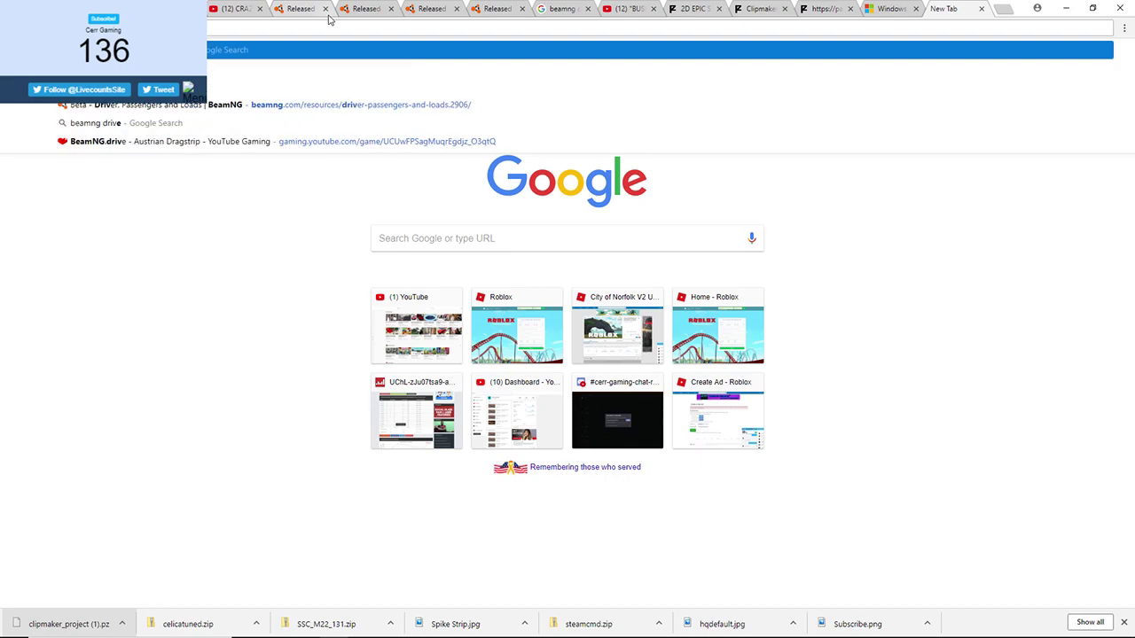
type("w to")
key("BackSpace")
key("BackSpace")
key("BackSpace")
key("BackSpace")
key("BackSpace")
key("BackSpace")
type("download mods")
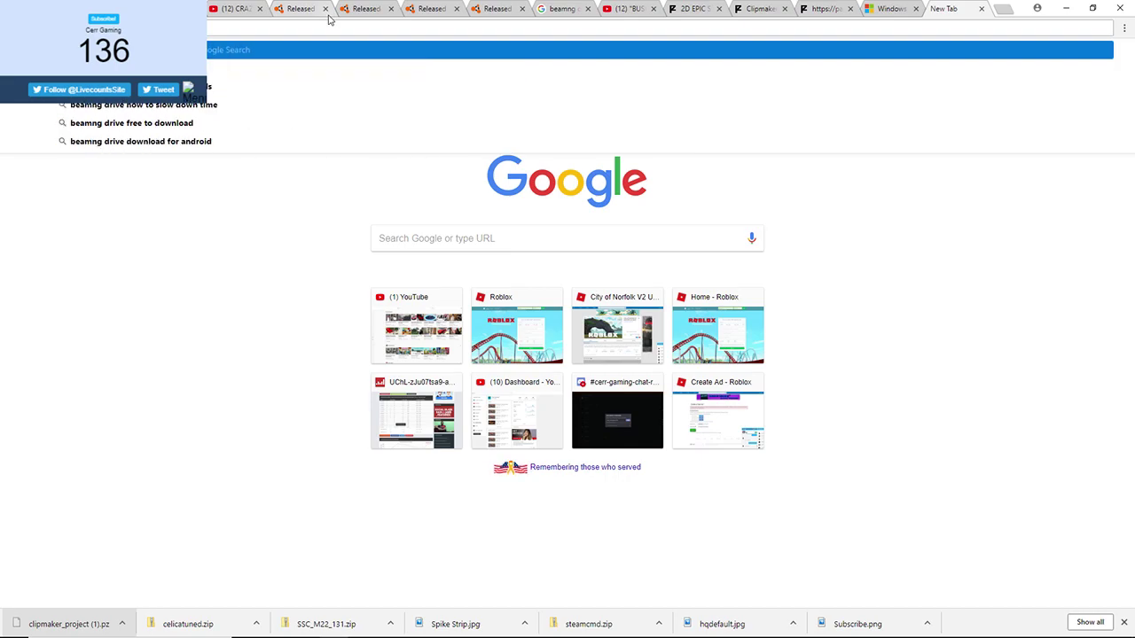
type(" us")
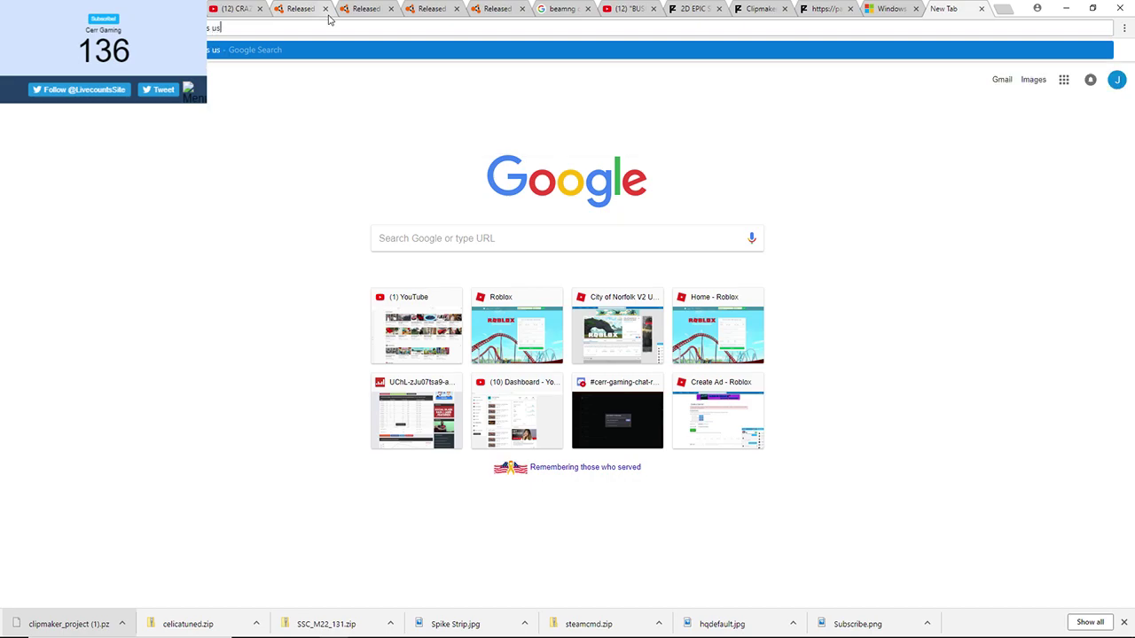
type("ing world of mods")
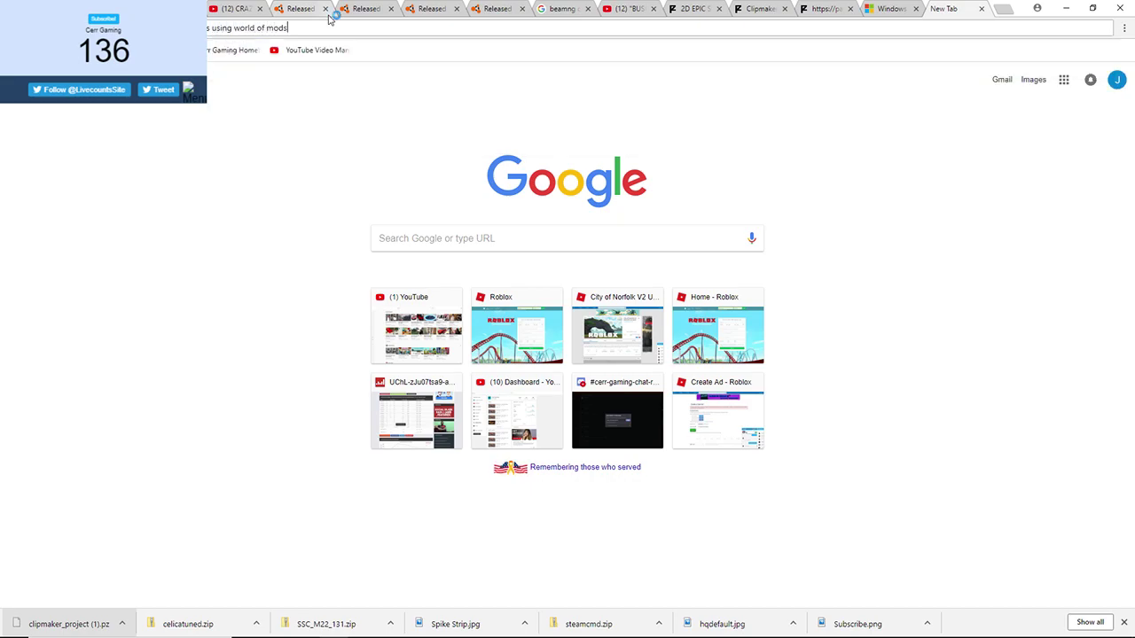
key("Return")
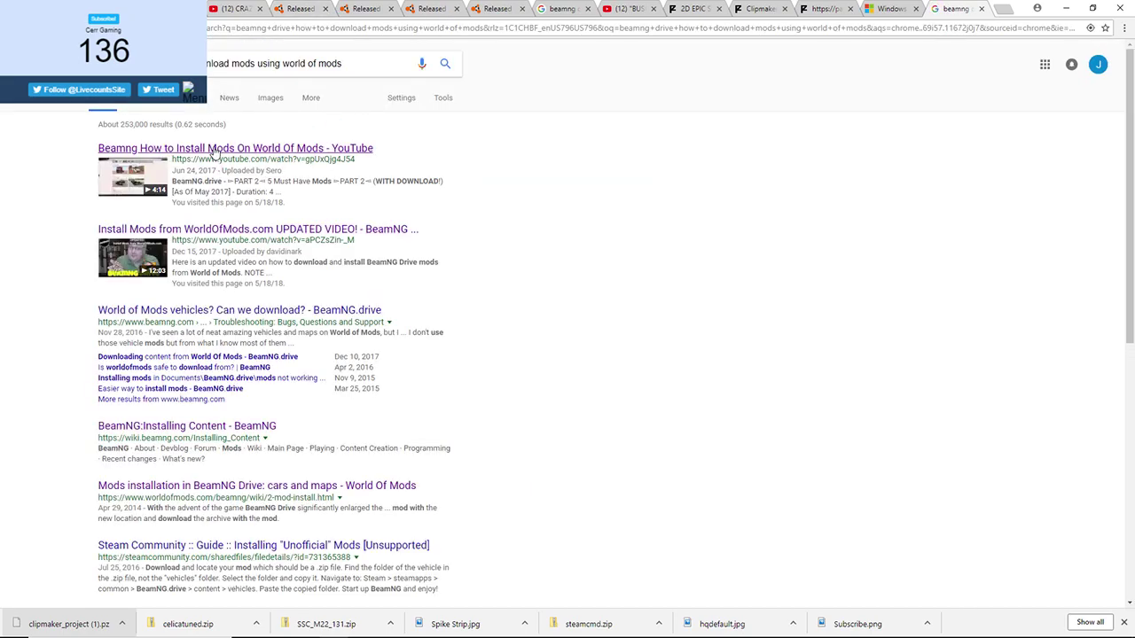
left_click(200, 148)
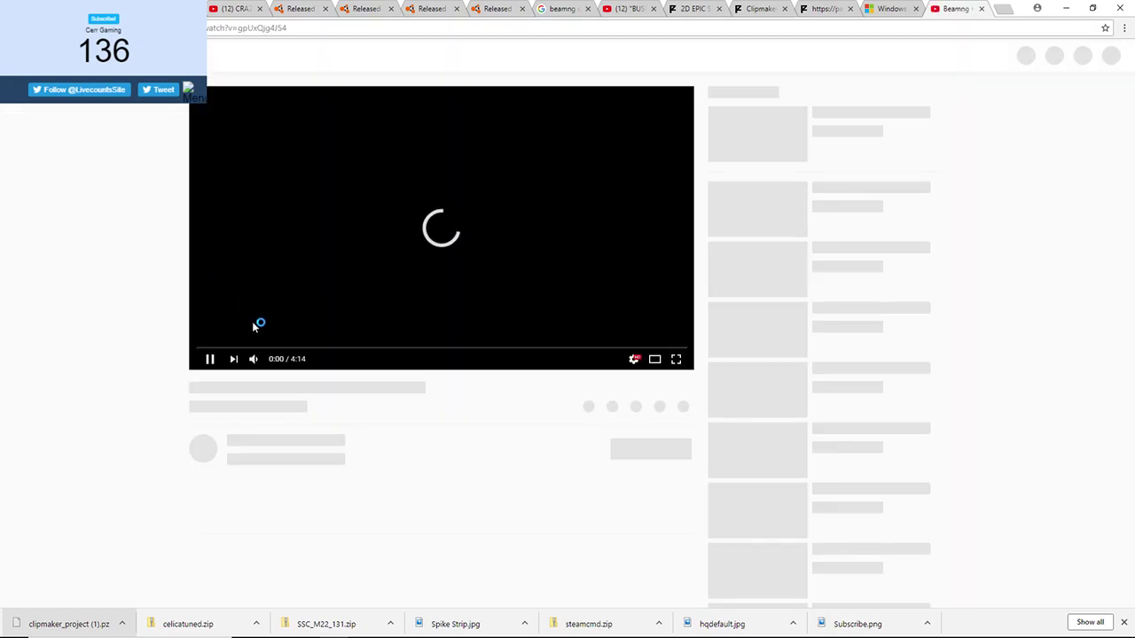
Skip ahead in the World Of Mods installation video, watch it in full screen, pause it at 0:49 and leave full screen
left_click(272, 348)
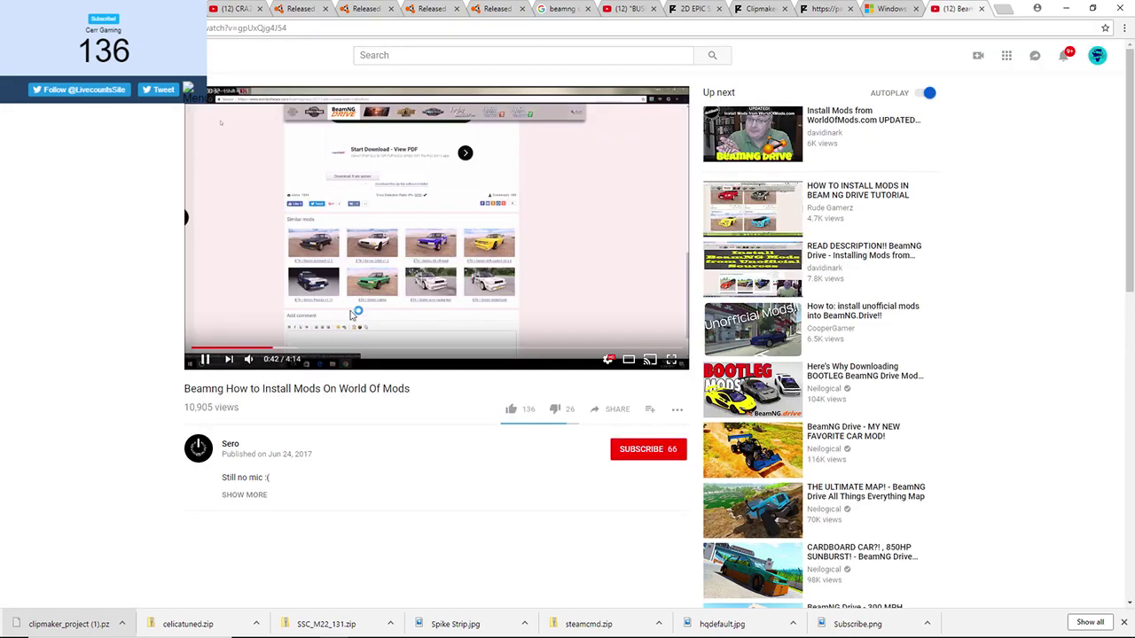
key("F11")
key("f")
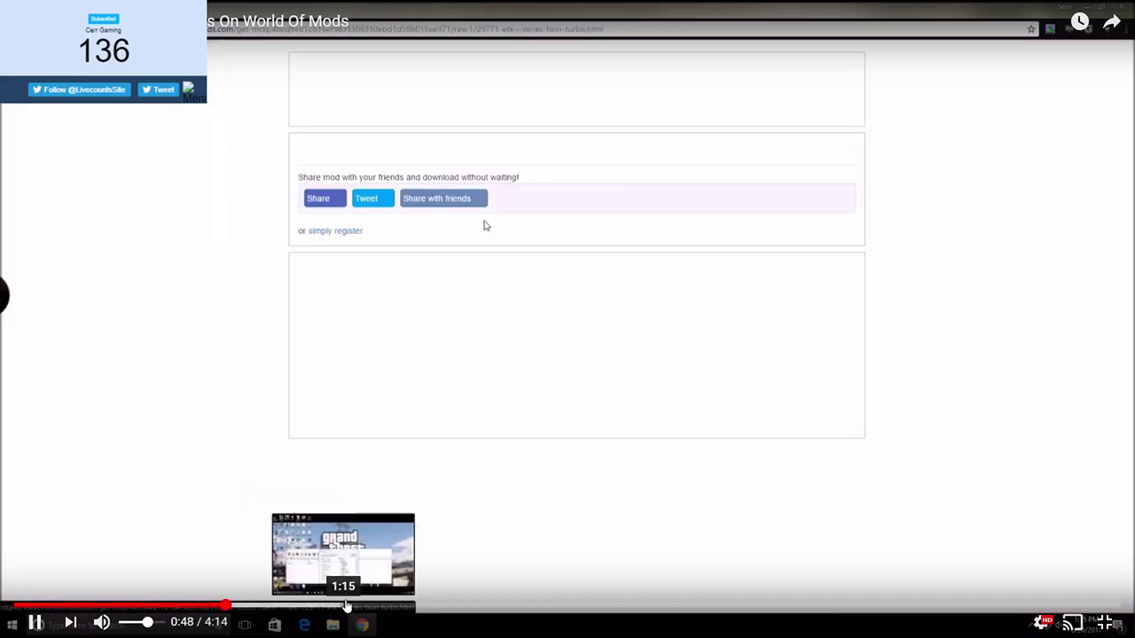
left_click(368, 490)
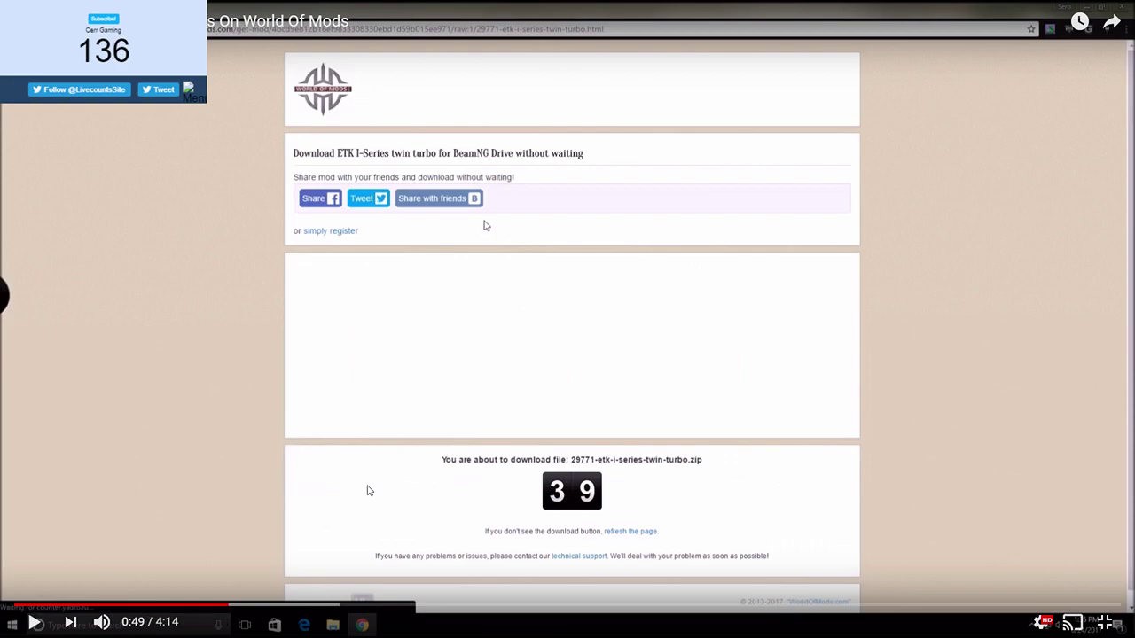
left_click(1104, 625)
left_click(433, 9)
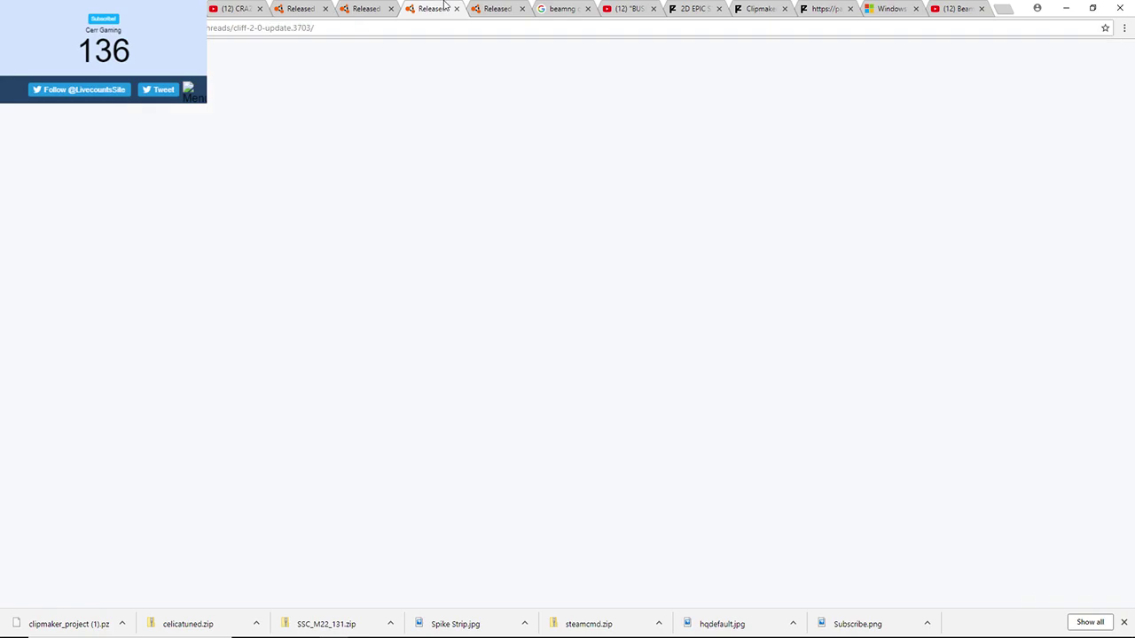
left_click(958, 9)
left_click(891, 9)
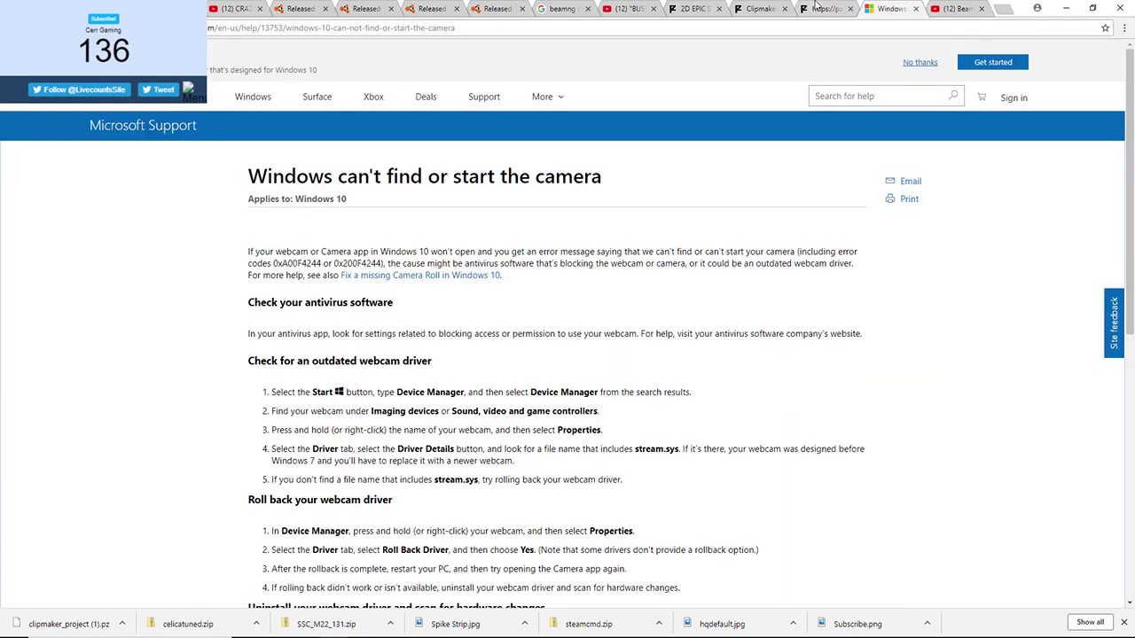
left_click(825, 9)
left_click(759, 8)
left_click(947, 8)
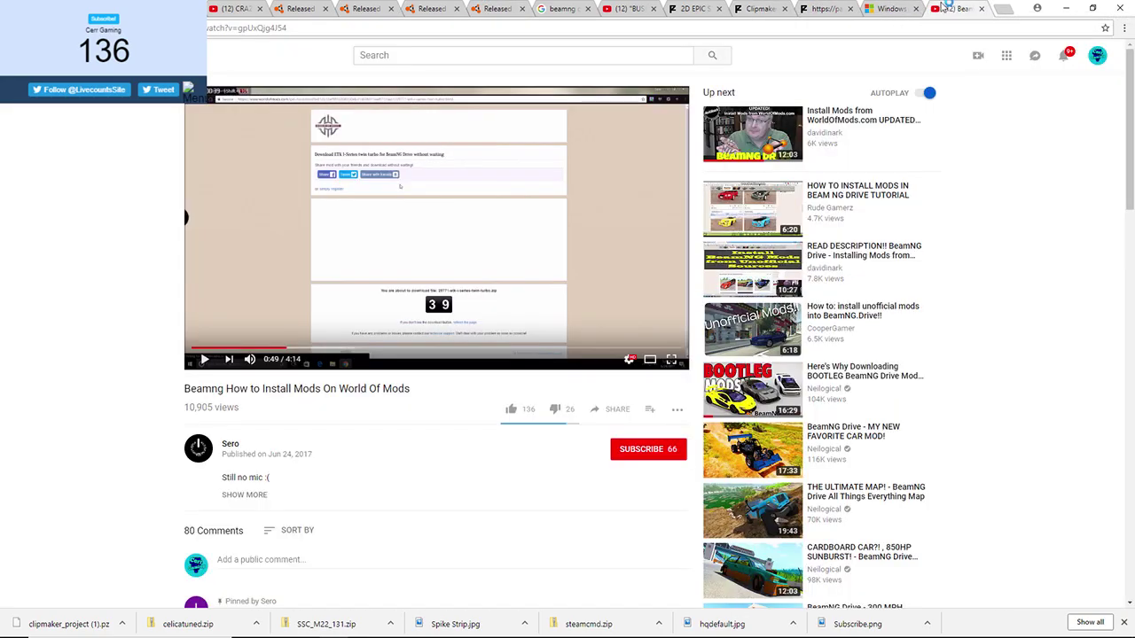
Resume the installation video in full screen, skip ahead to the archive extraction part, pause it at 1:10 and leave full screen
key("space")
left_click(671, 359)
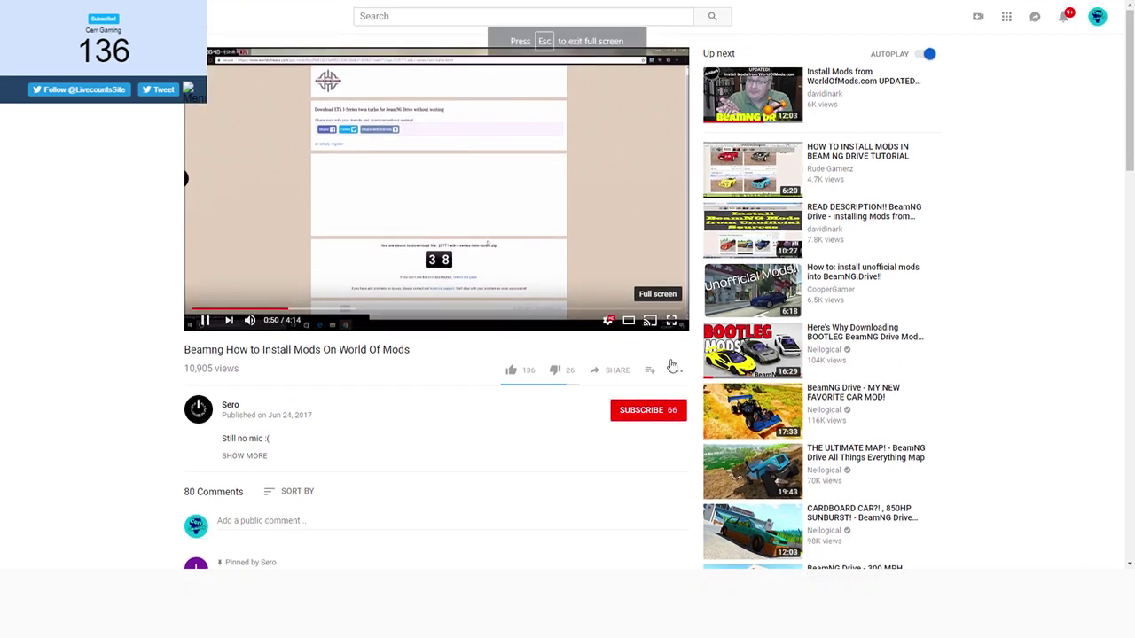
left_click(298, 607)
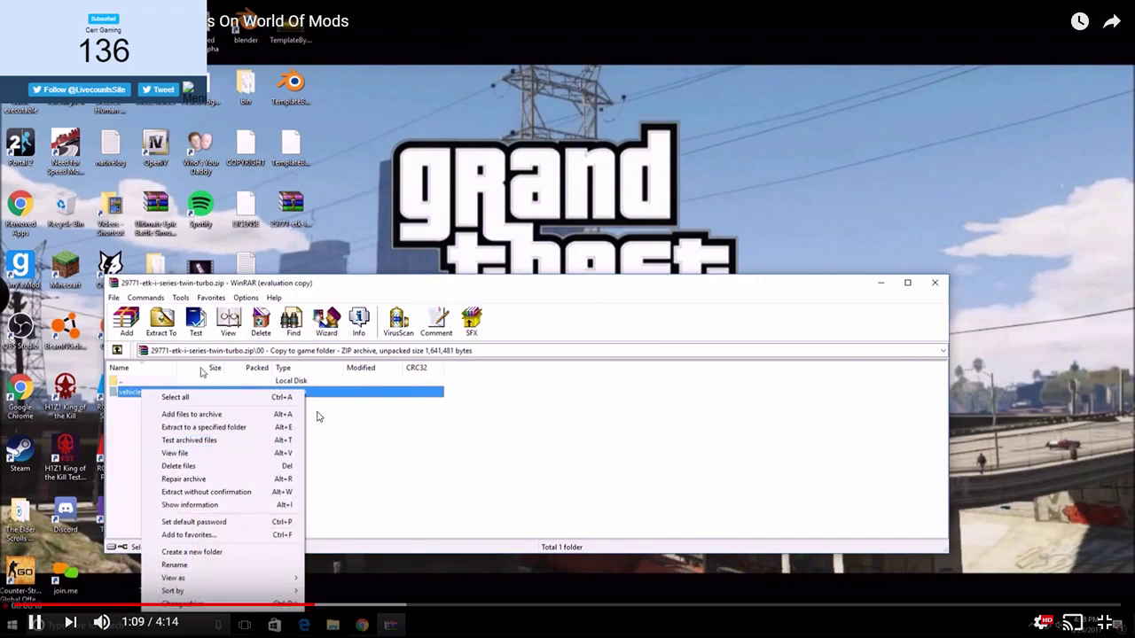
key("space")
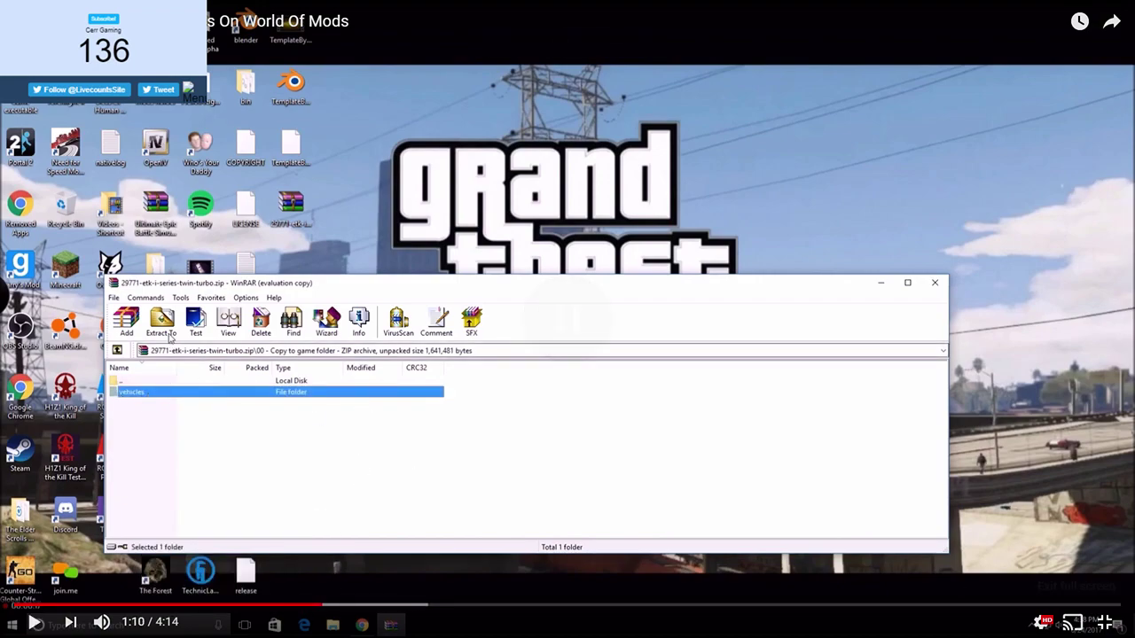
left_click(1104, 623)
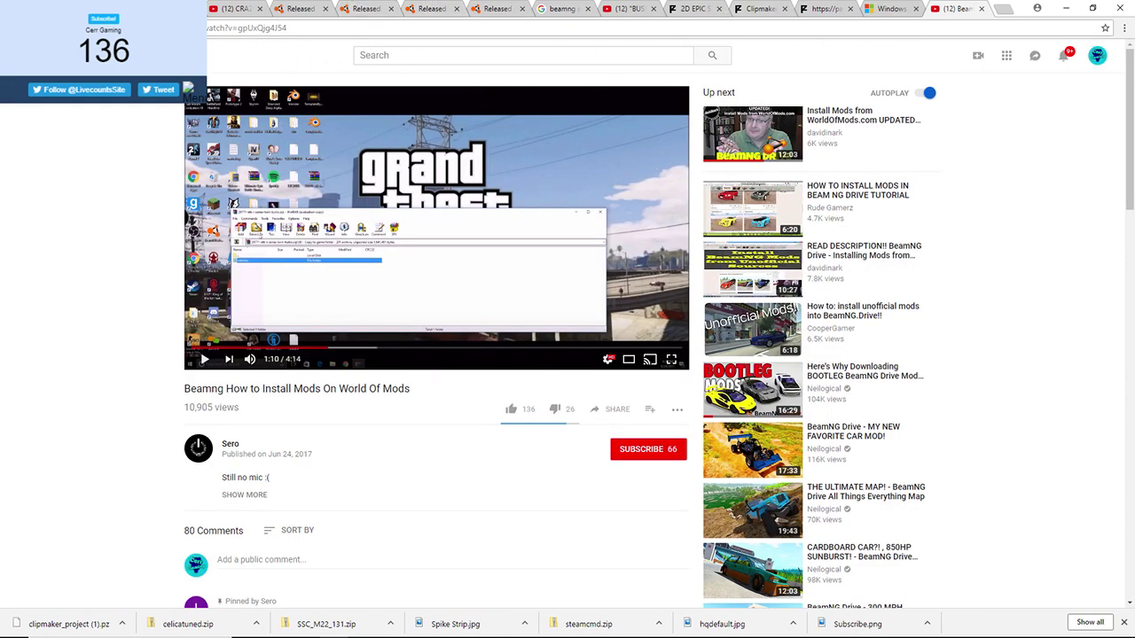
Return to the search results, search for "beamng drive how to download mods using different site" and open the forum thread on easier mod installation
key("alt+Left")
left_click_drag(342, 64, 290, 64)
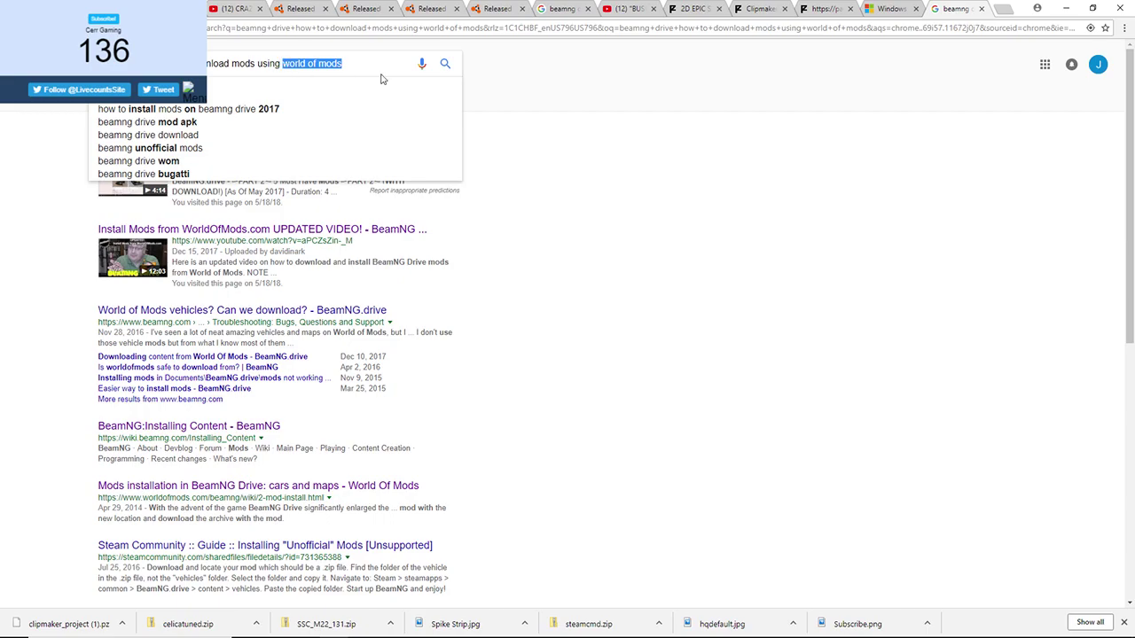
type("different site")
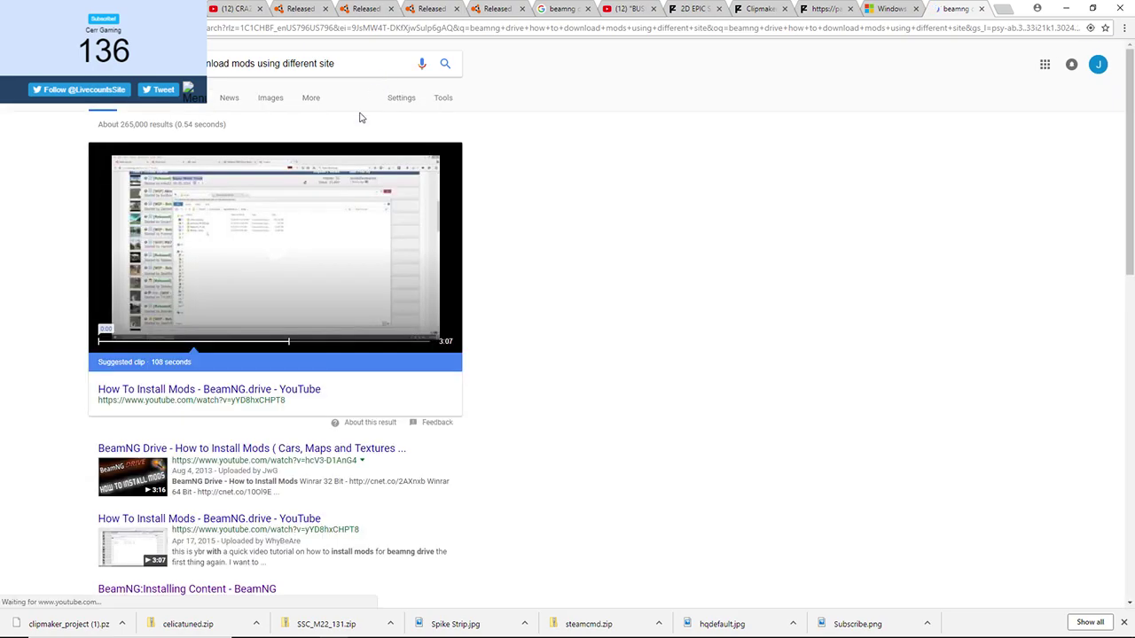
left_click(322, 236)
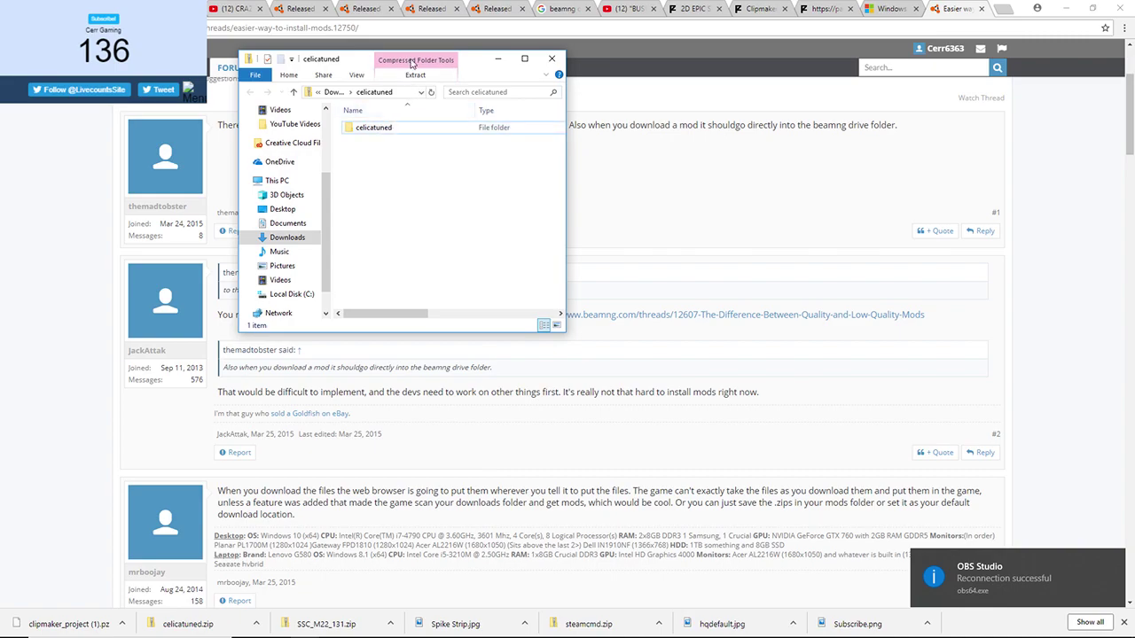
Look through the files inside the celicatuned folder of the downloaded archive and return to its parent folder
right_click(373, 130)
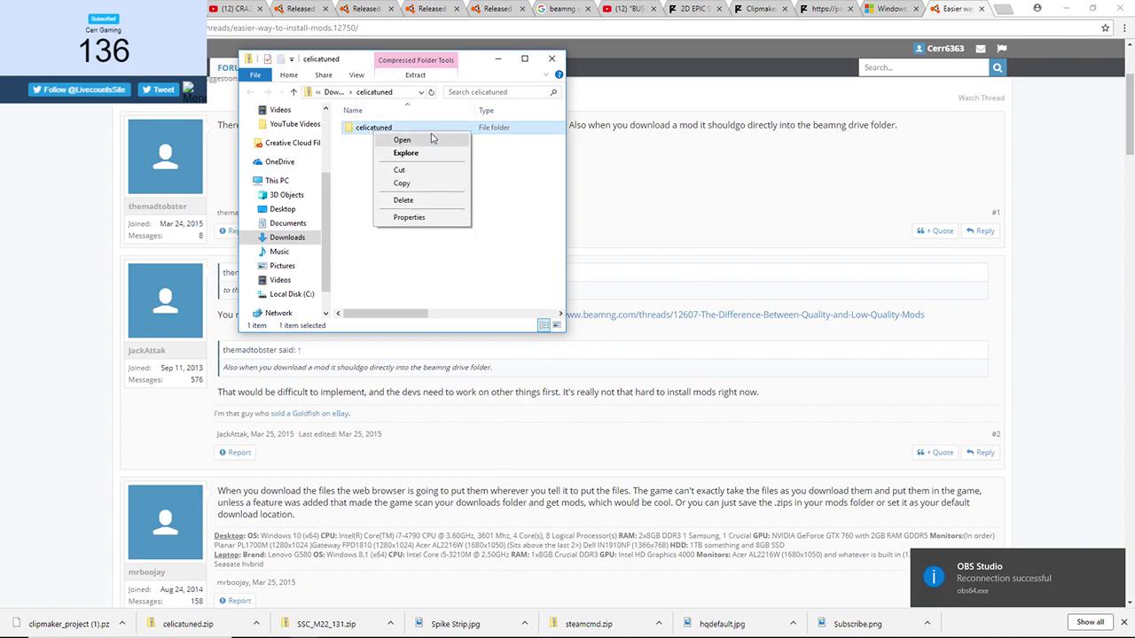
left_click(432, 139)
scroll(426, 137, "down", 6)
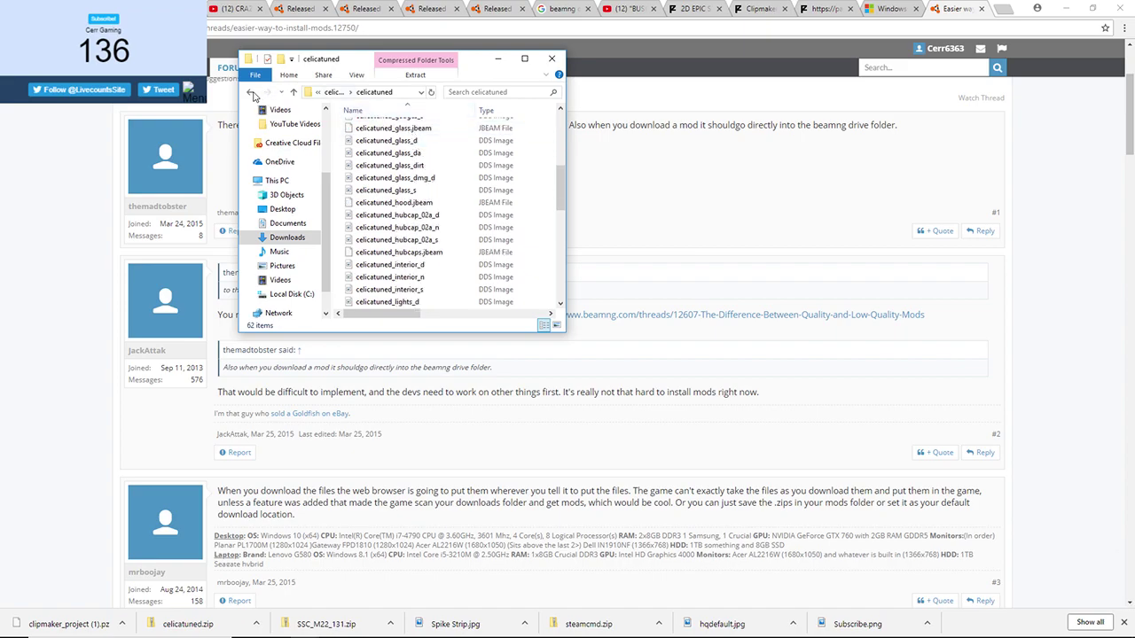
left_click(252, 93)
Check the Clipmaker render progress and look over the Matrix Freeway and Cliff 2.0 threads in the other browser tabs
left_click(694, 9)
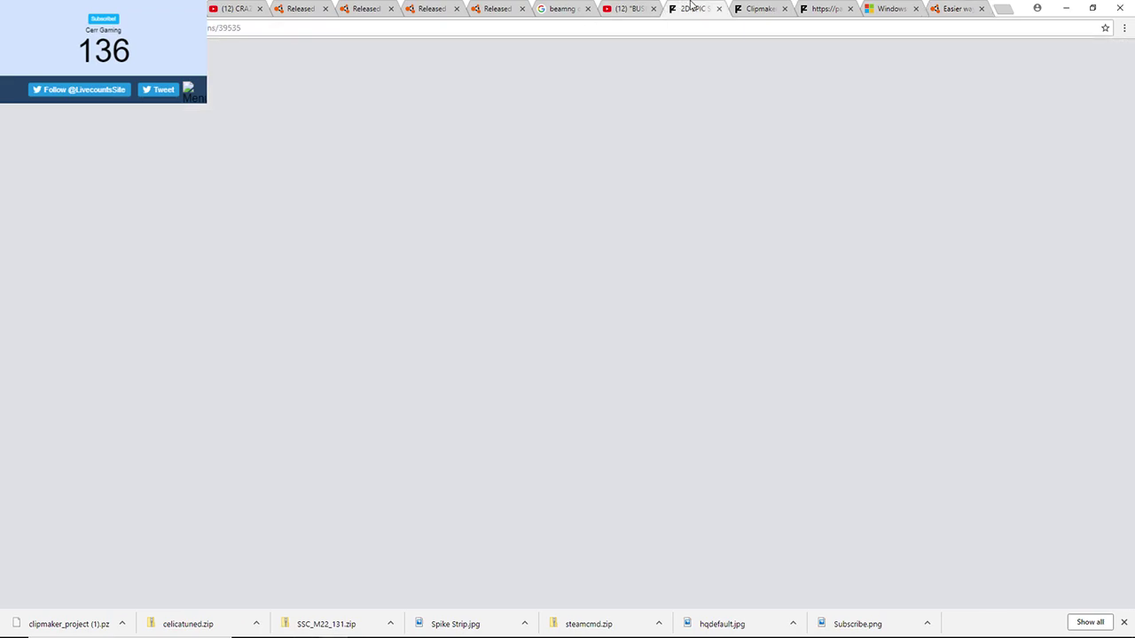
left_click(754, 8)
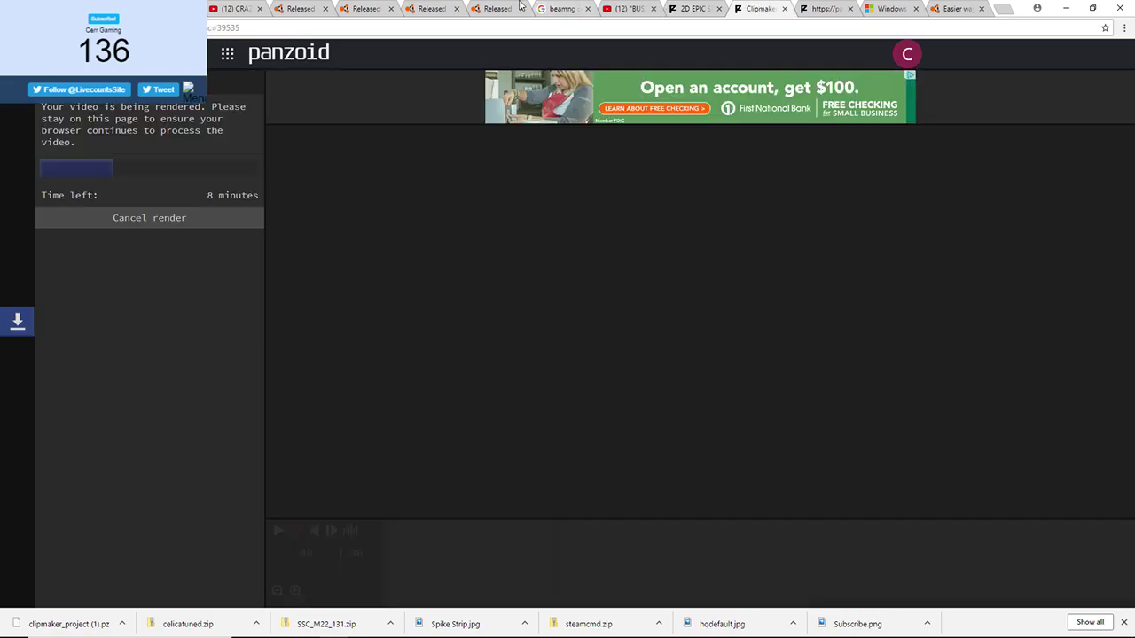
left_click(559, 11)
left_click(499, 8)
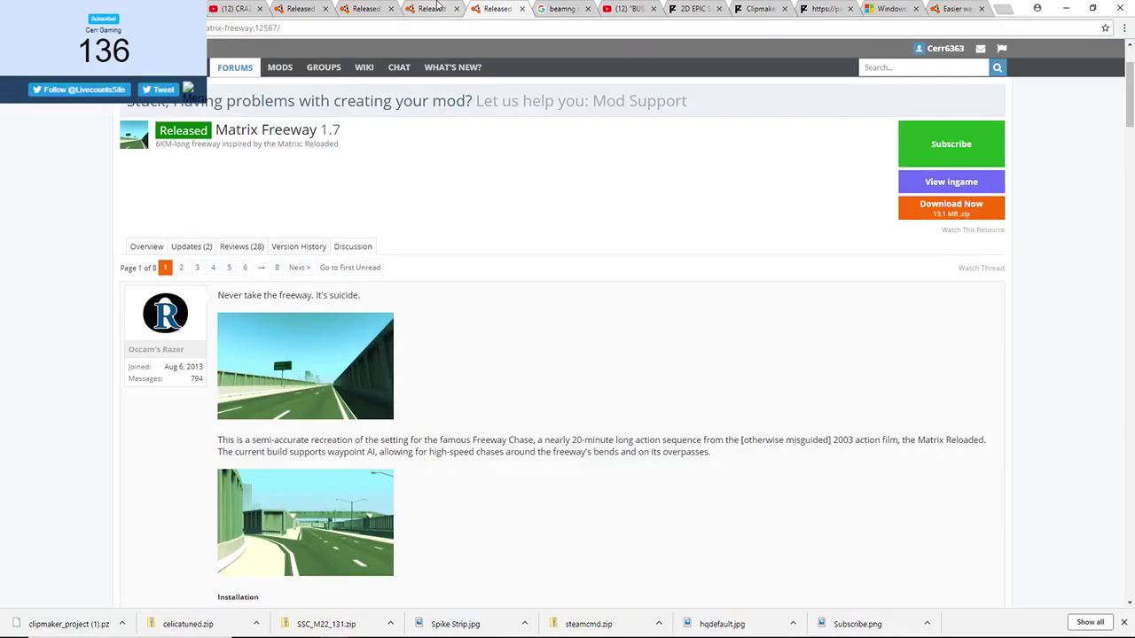
scroll(594, 286, "up", 2)
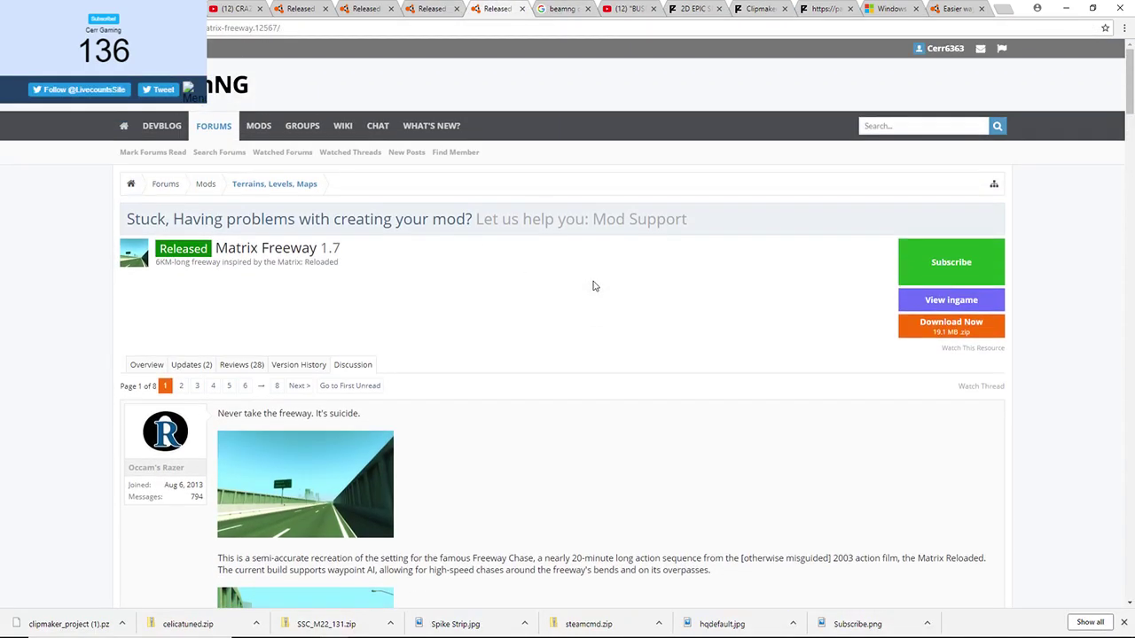
left_click(434, 10)
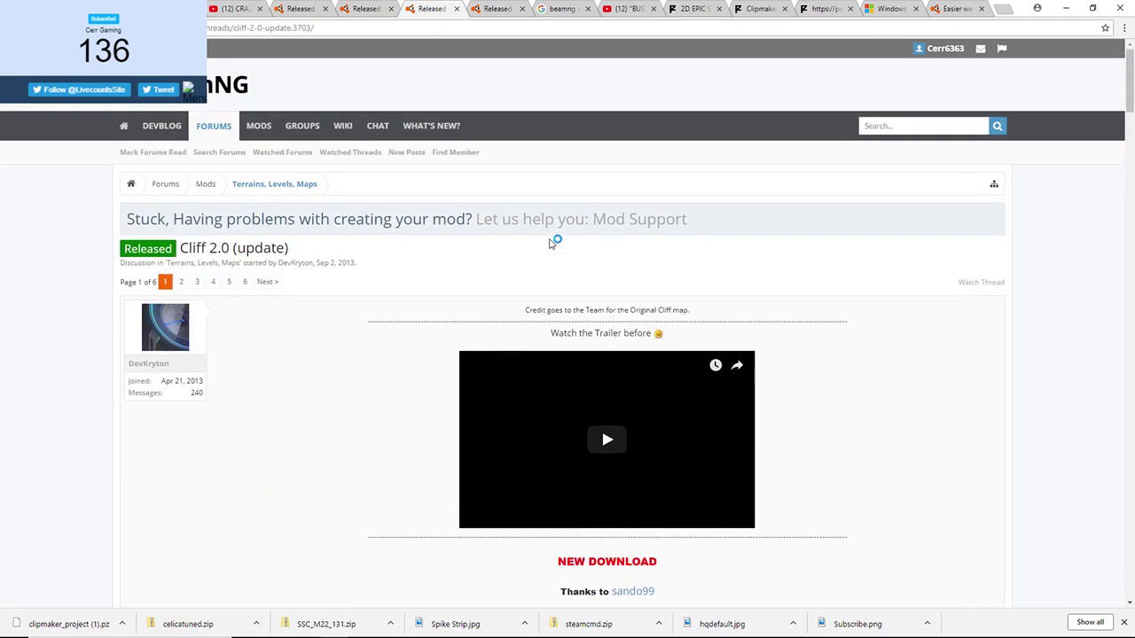
scroll(550, 239, "down", 2)
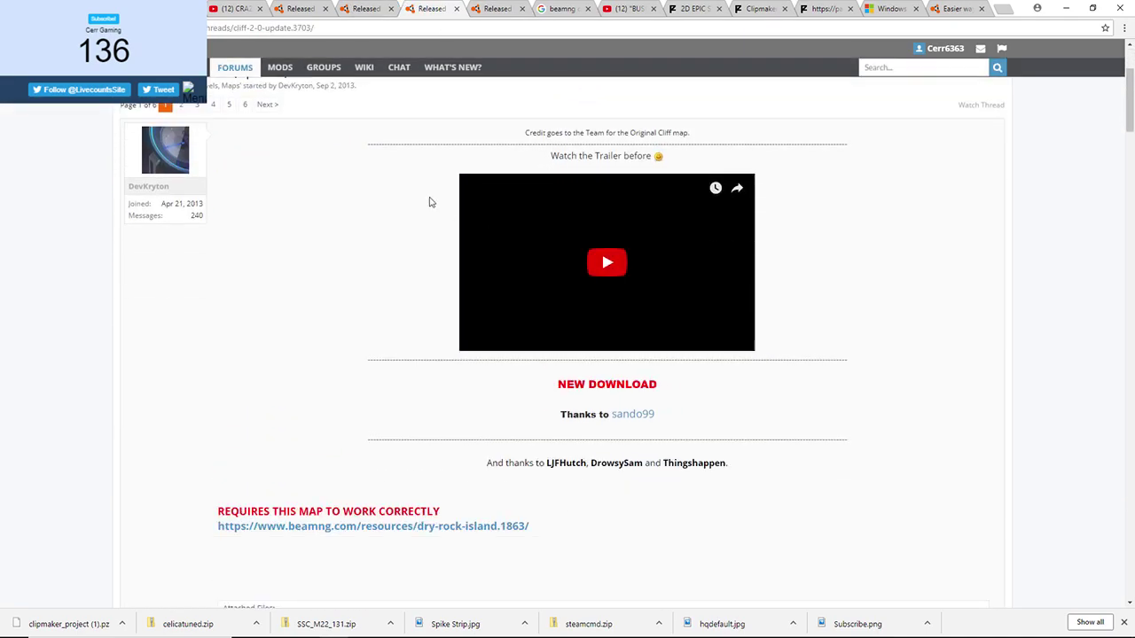
Read the How to Use instructions for SSC_M22 in the super stunt track forum thread
left_click(361, 7)
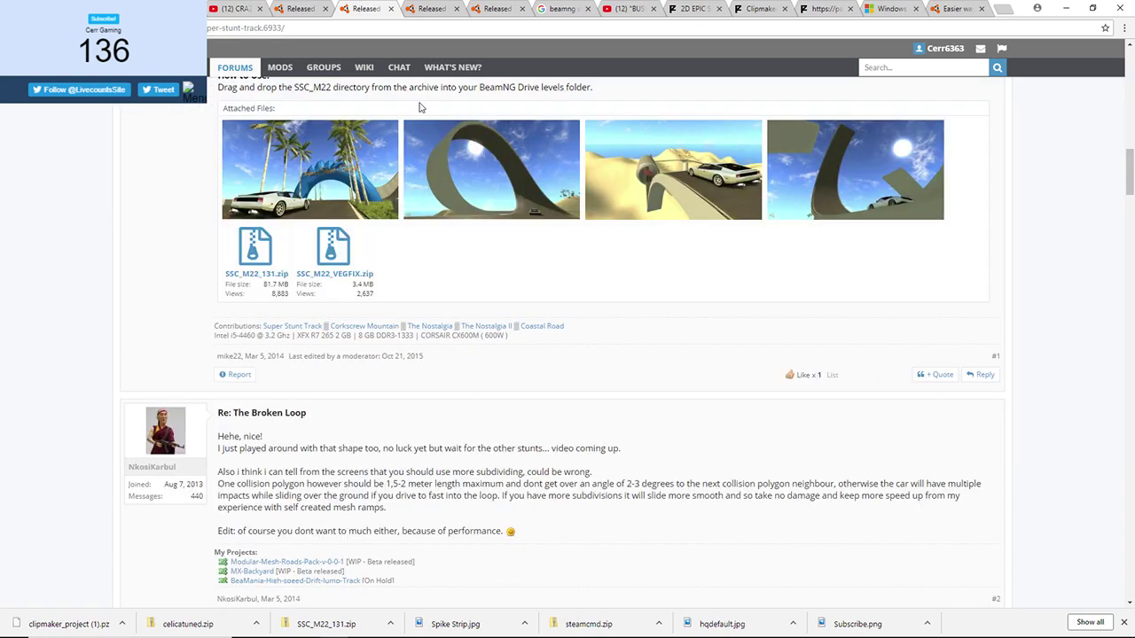
scroll(521, 210, "up", 2)
scroll(523, 206, "up", 4)
scroll(524, 205, "down", 4)
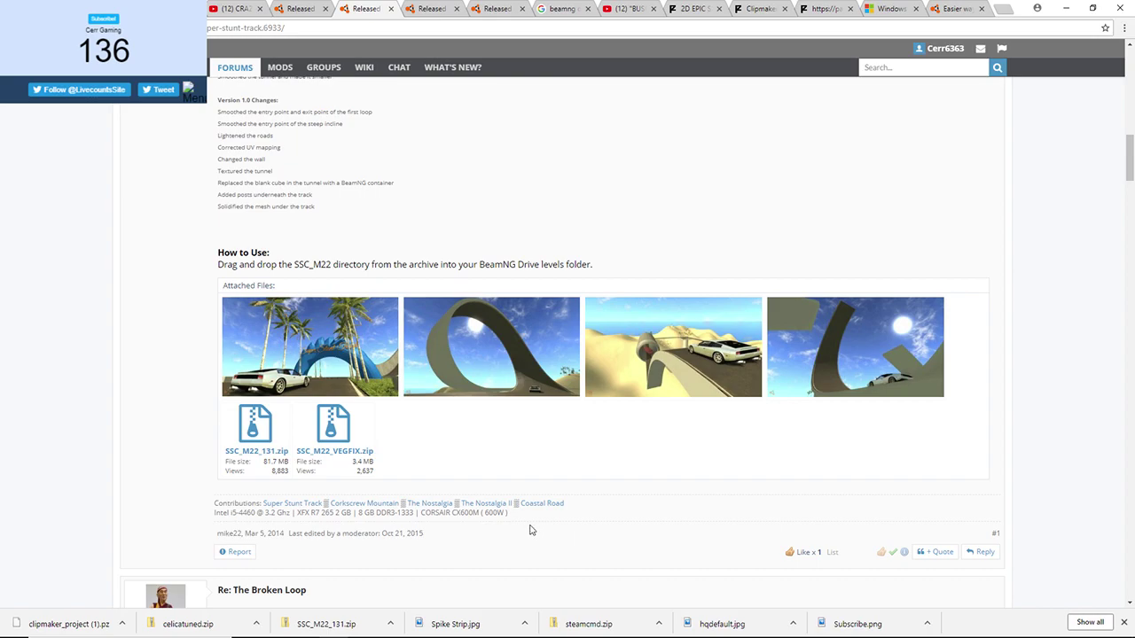
Open the downloaded SSC_M22_131.zip, read its readme text file and close it
left_click(368, 620)
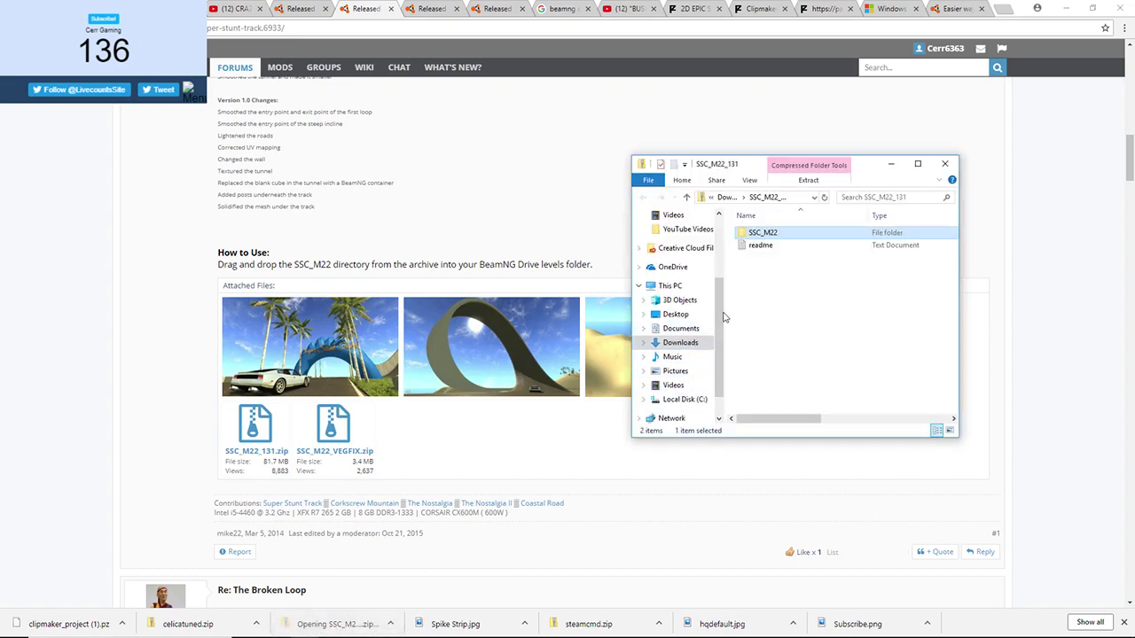
double_click(779, 246)
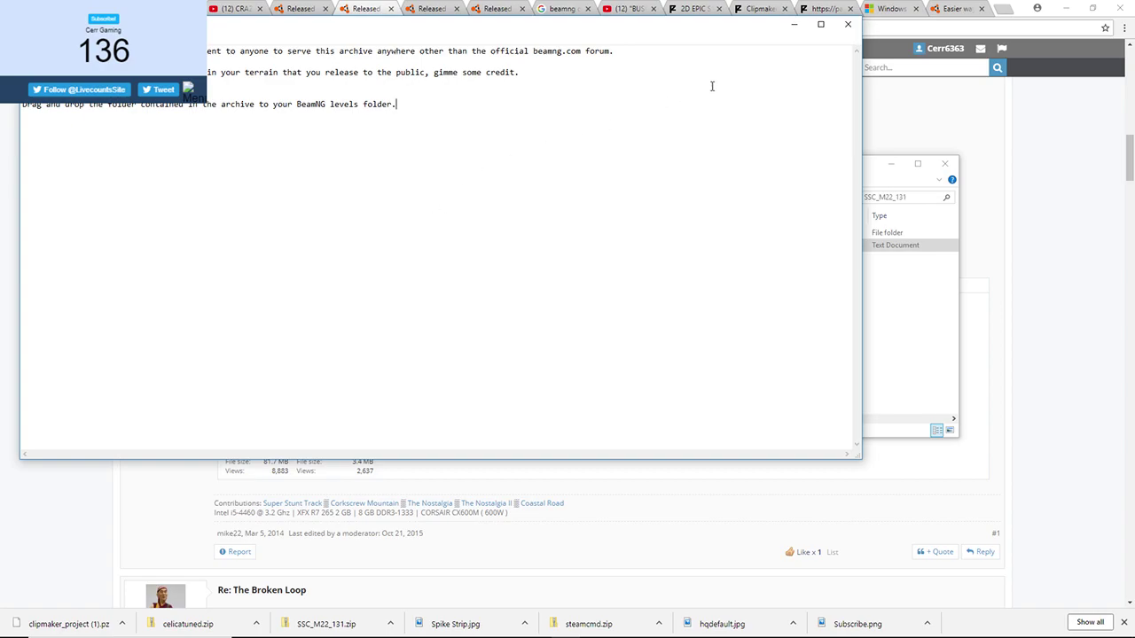
left_click(848, 24)
Copy the SSC_M22 folder from the archive into the levels folder of the BeamNG.drive documents directory
right_click(763, 232)
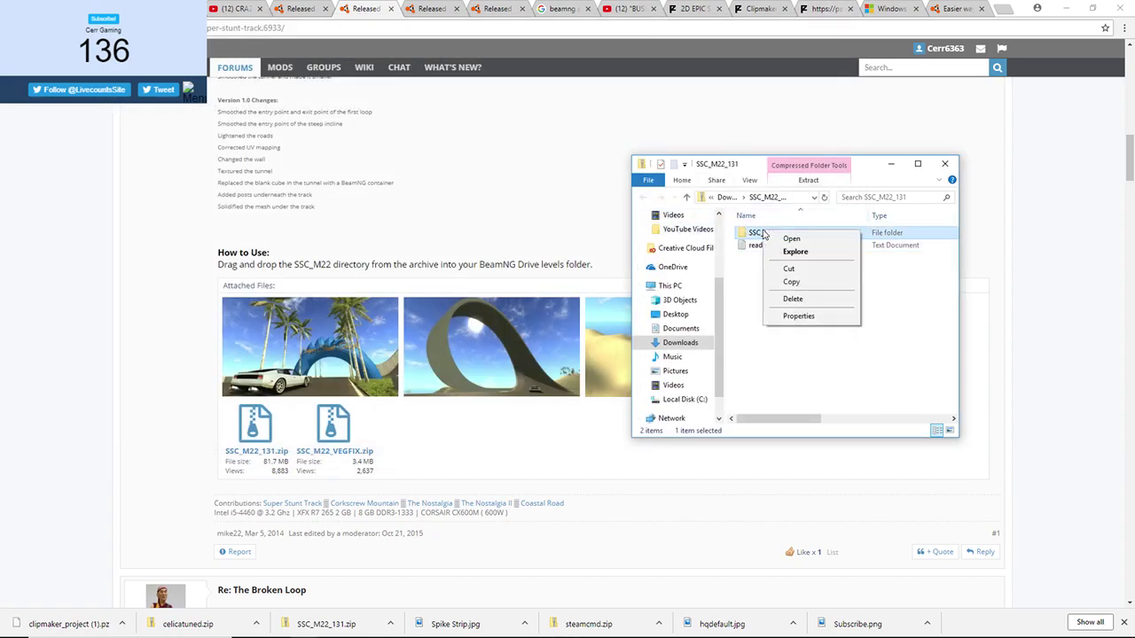
left_click(791, 281)
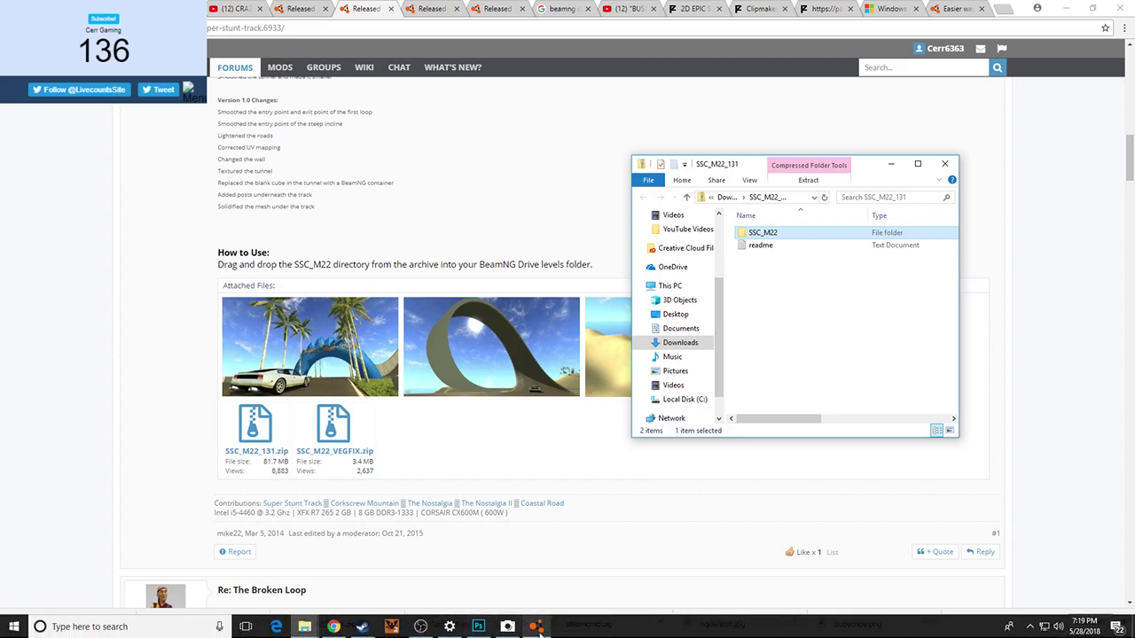
mouse_move(397, 628)
mouse_move(304, 627)
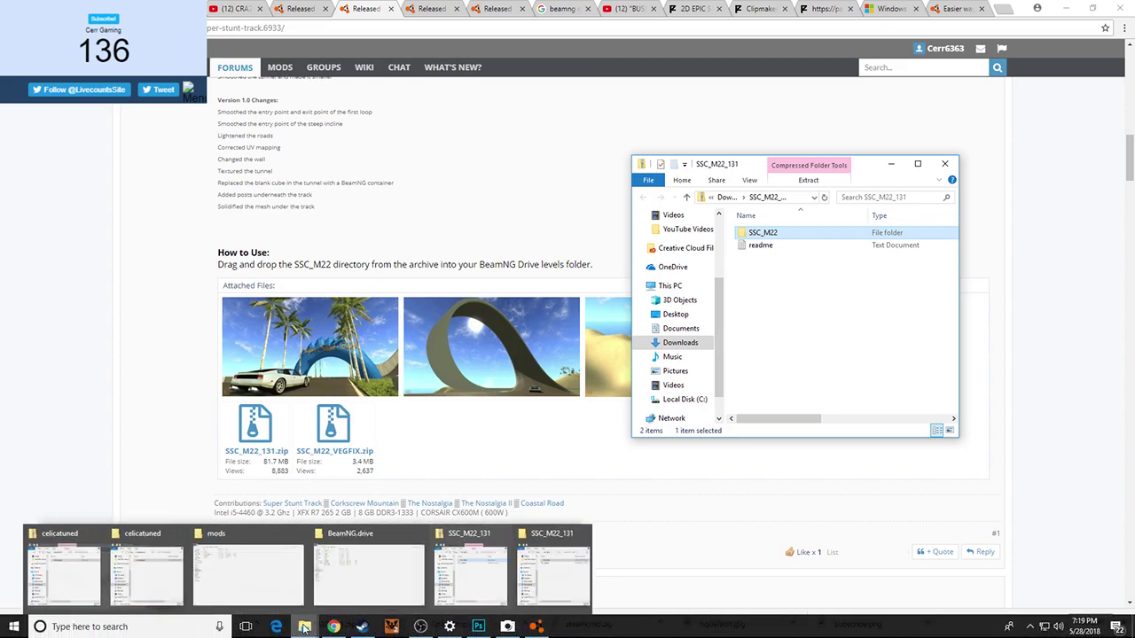
left_click(390, 568)
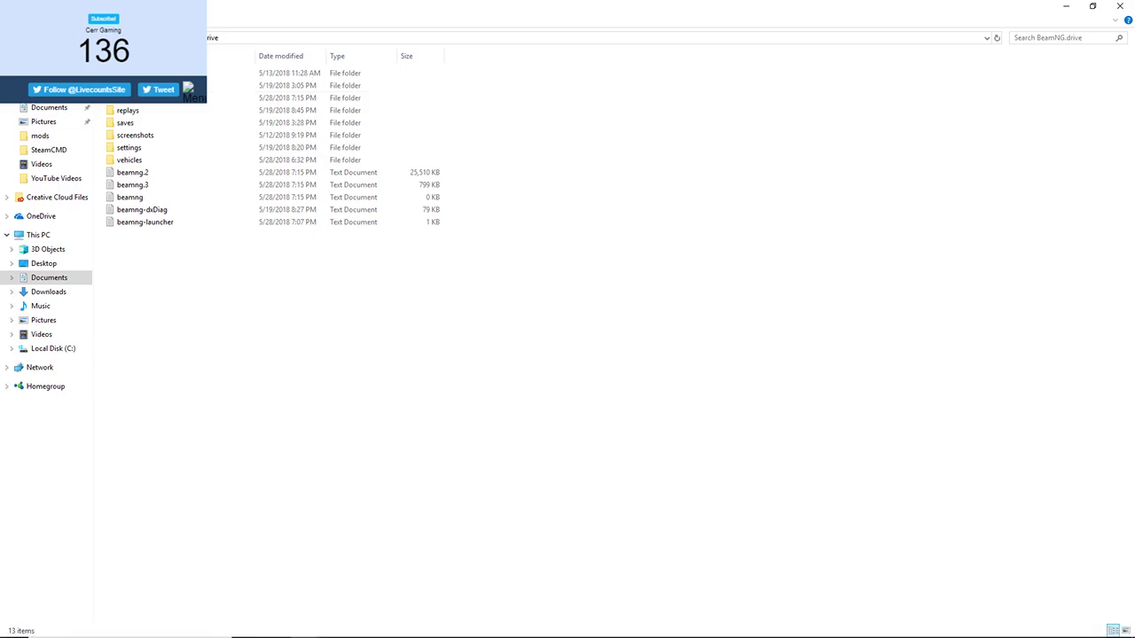
double_click(133, 85)
right_click(160, 123)
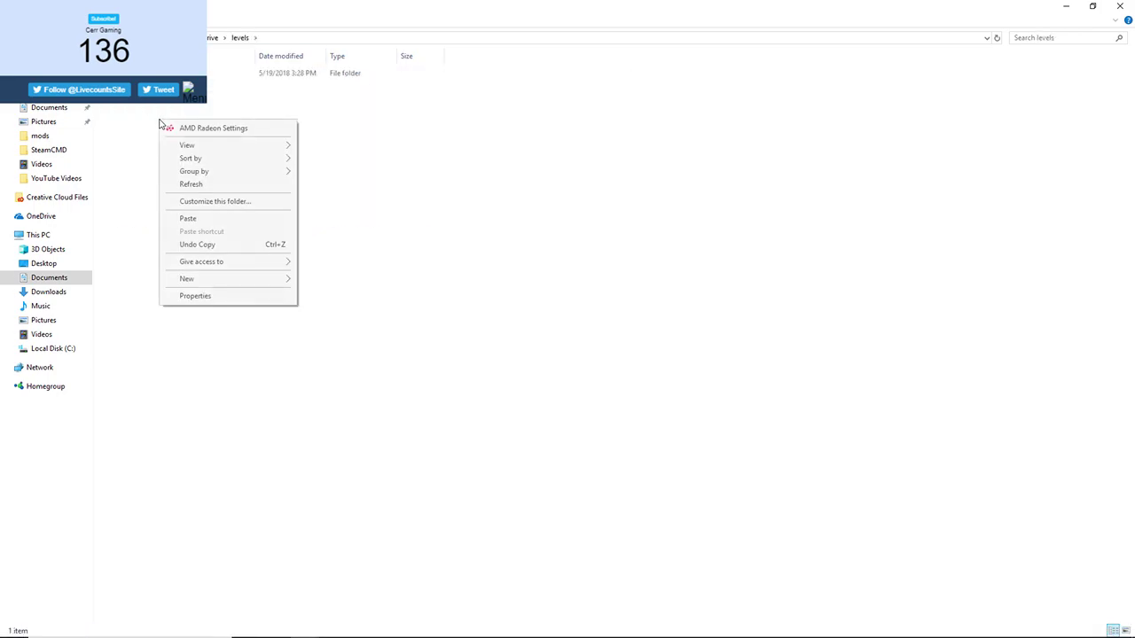
left_click(222, 219)
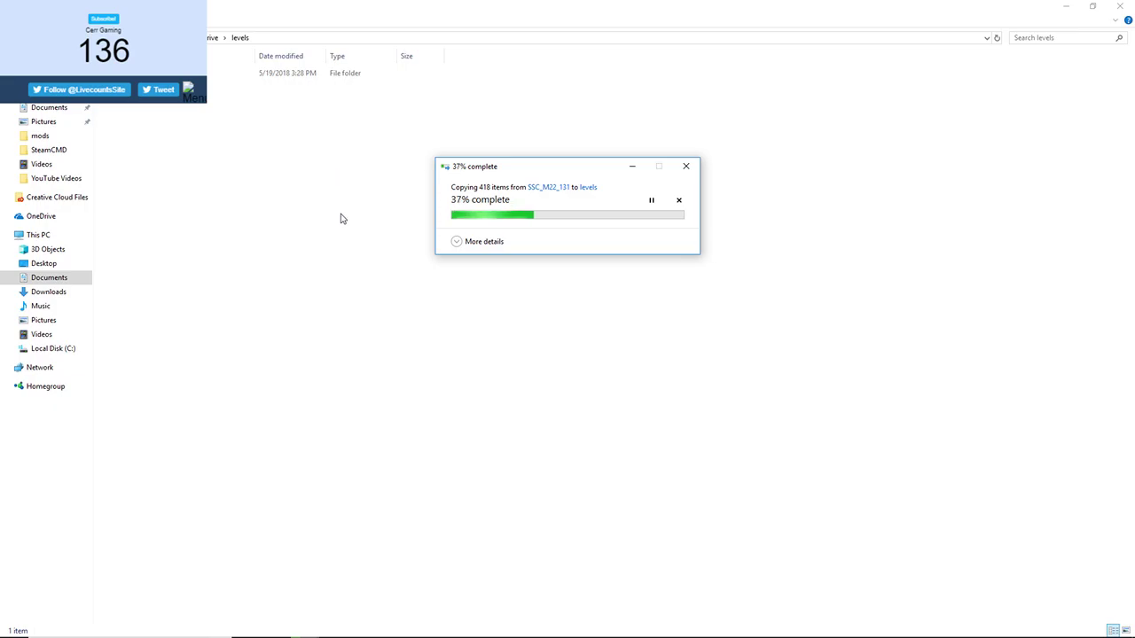
Close the running BeamNG.drive game, search Windows for "bea" and launch BeamNG.drive again
left_click(534, 629)
right_click(535, 630)
left_click(486, 598)
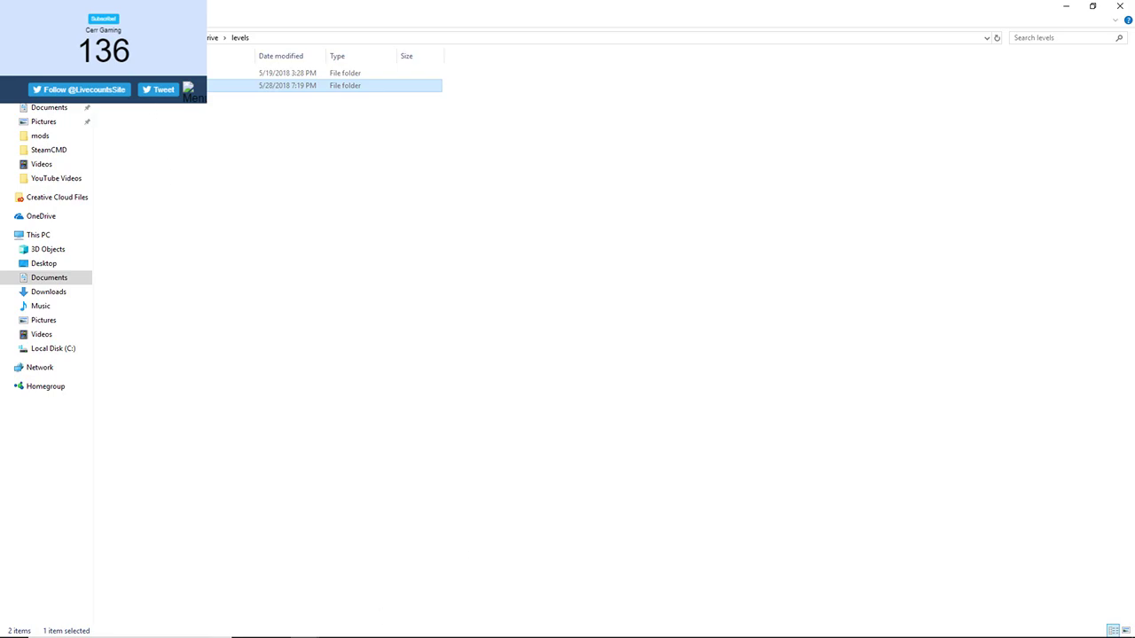
left_click(180, 628)
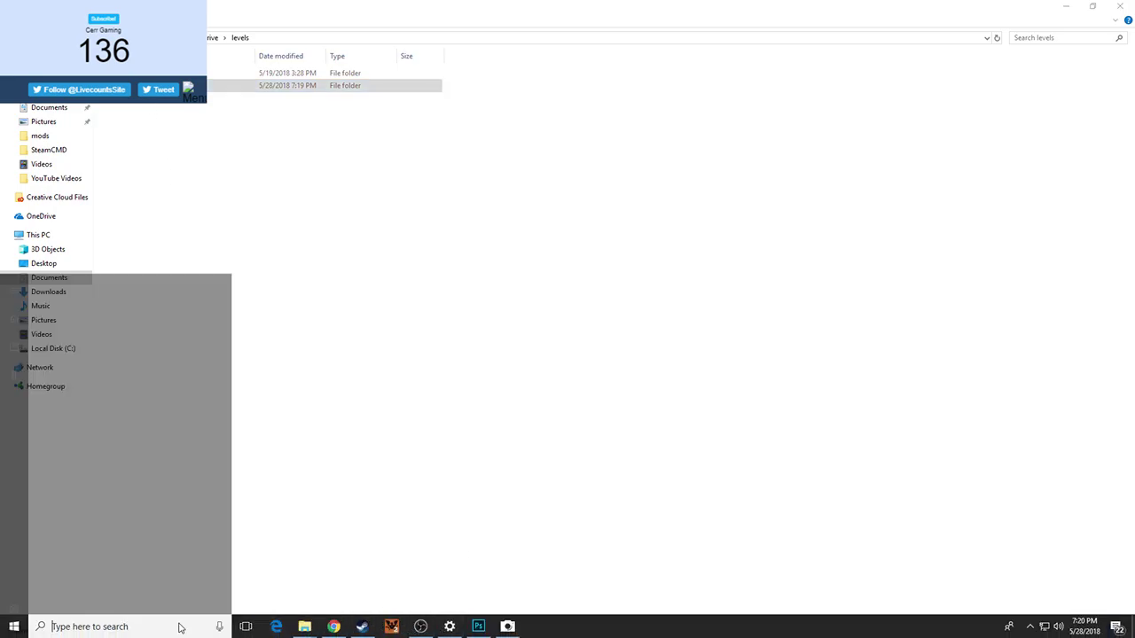
type("bea")
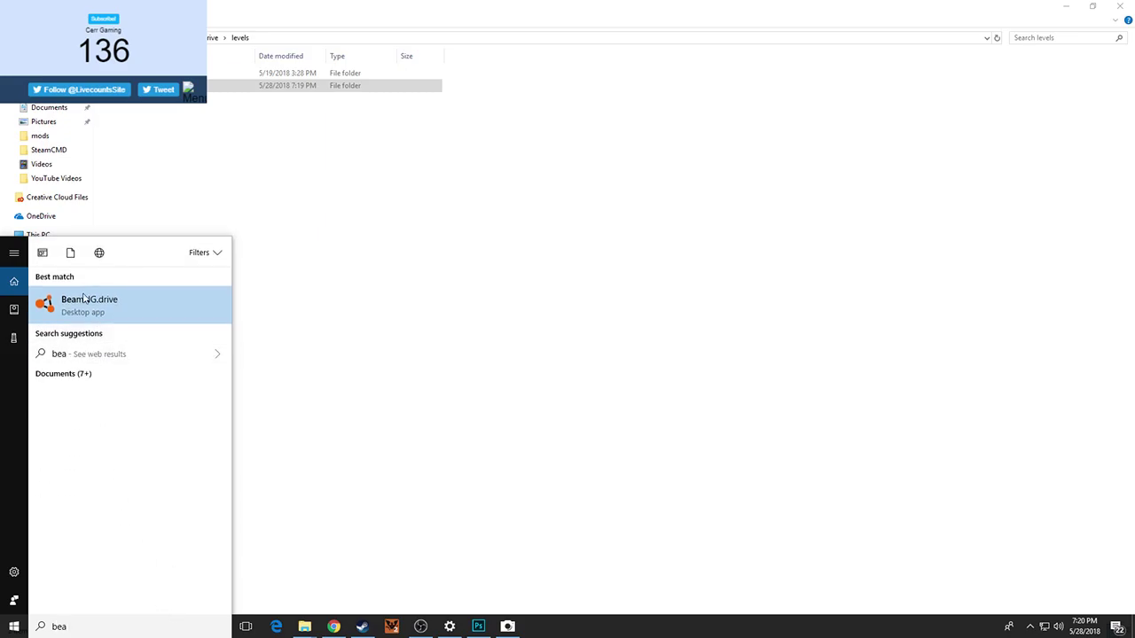
left_click(84, 301)
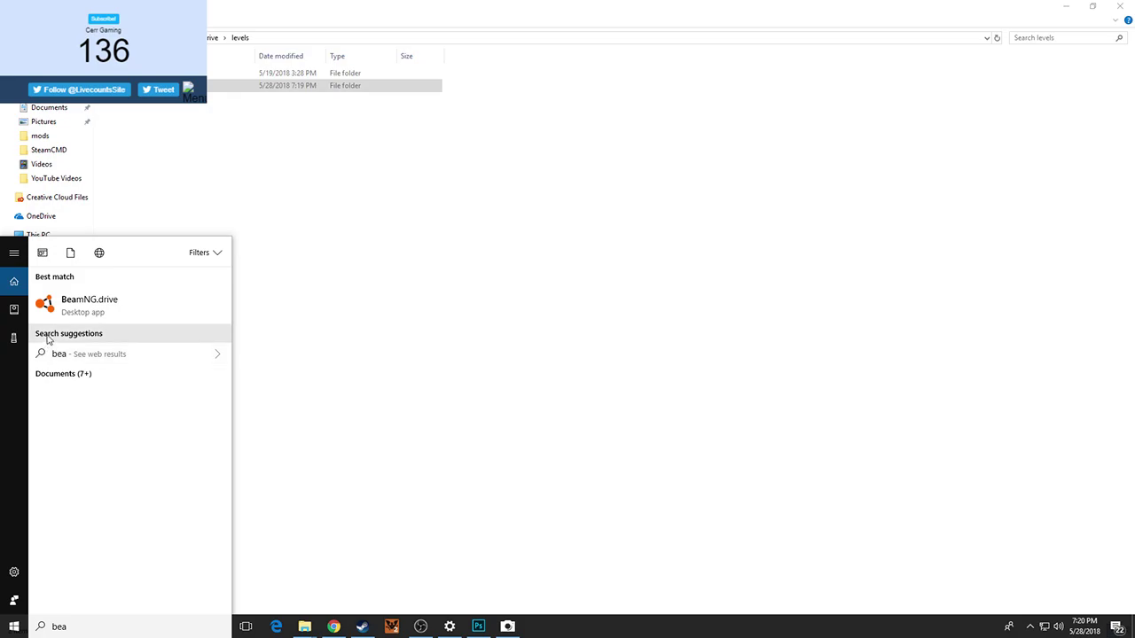
Launch the game through the BeamNG.drive Launcher and open its mod repository
left_click(137, 299)
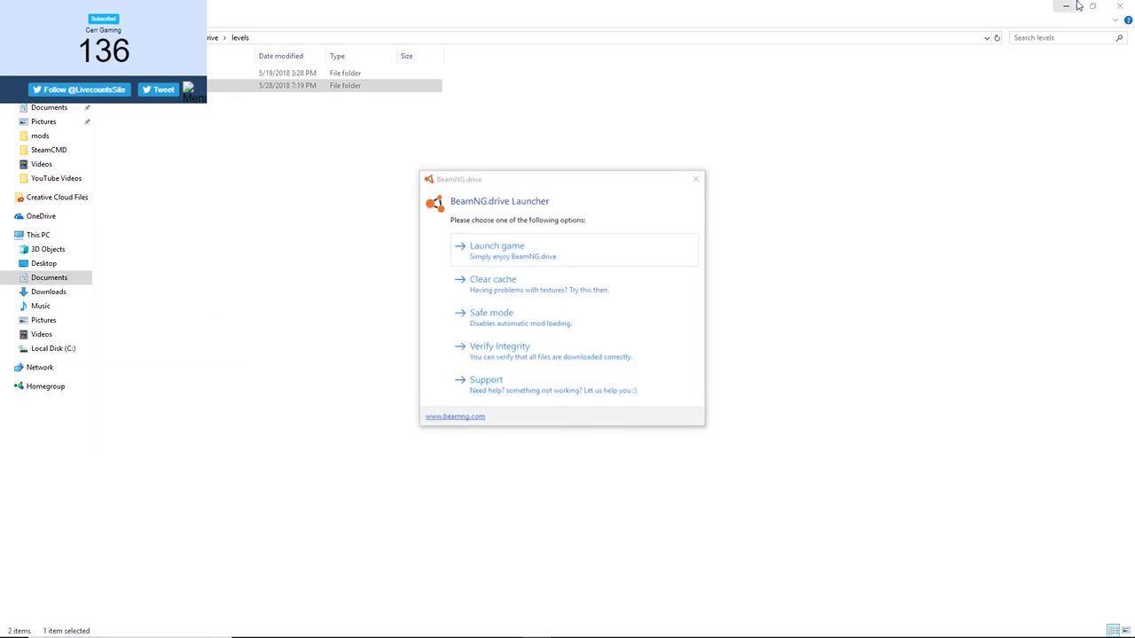
left_click(609, 247)
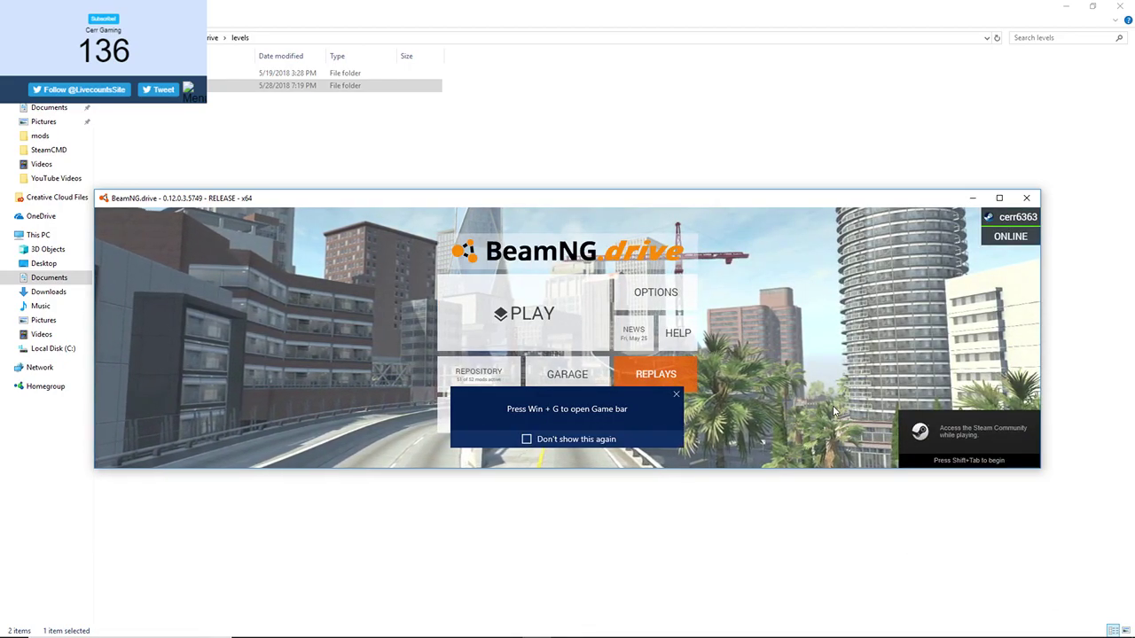
left_click(480, 369)
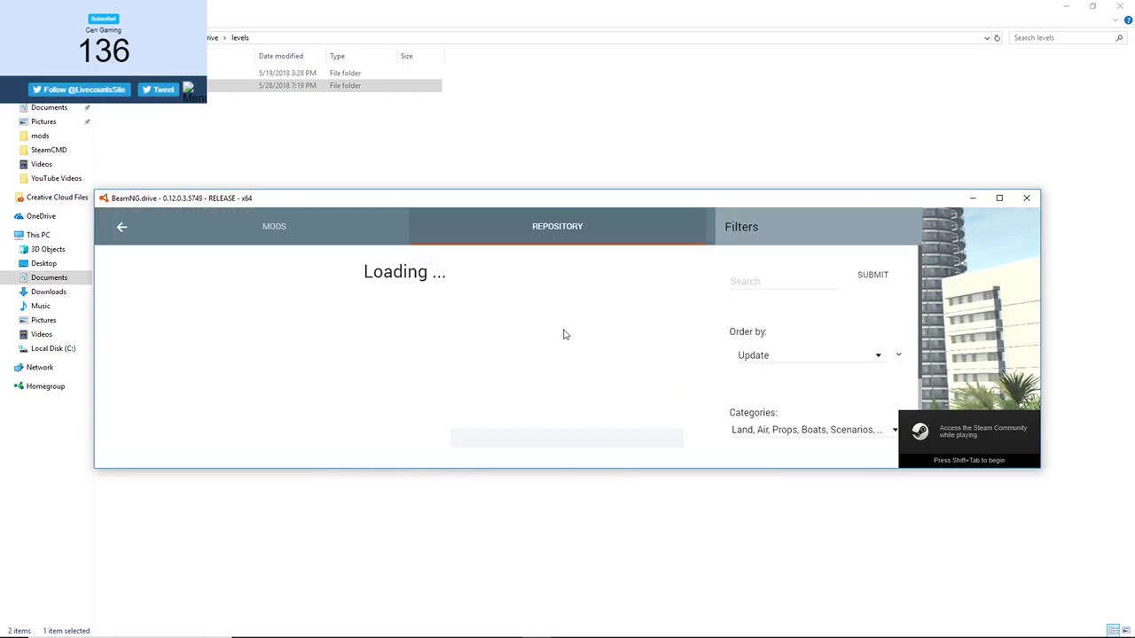
Check the repository's sort and category filters, then list the installed mods filtered to Terrain
left_click(754, 357)
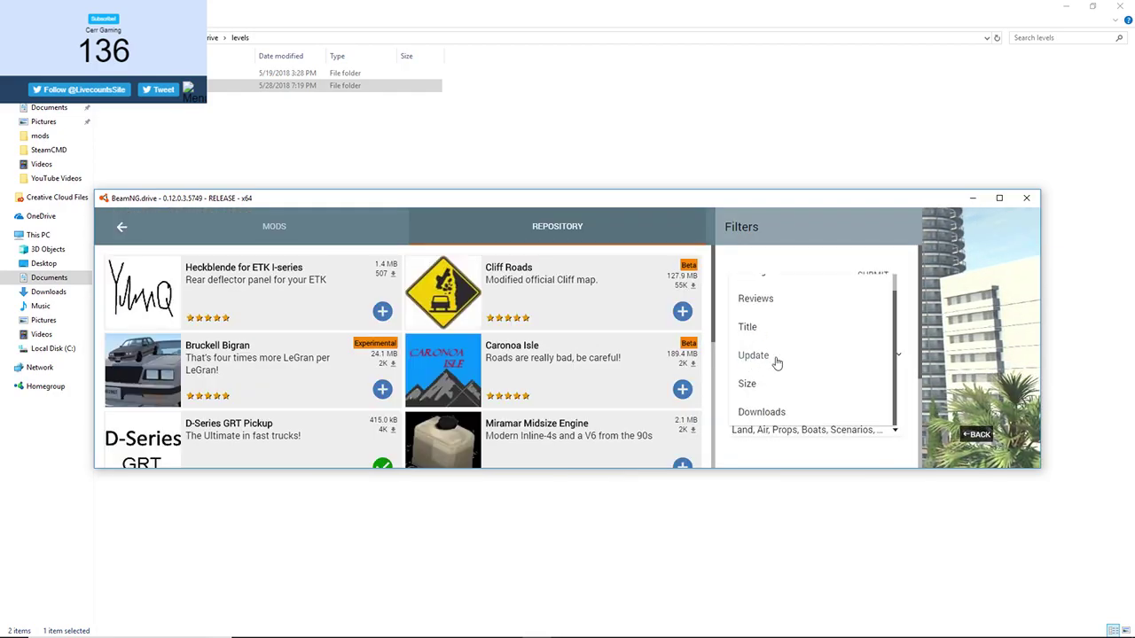
left_click(759, 435)
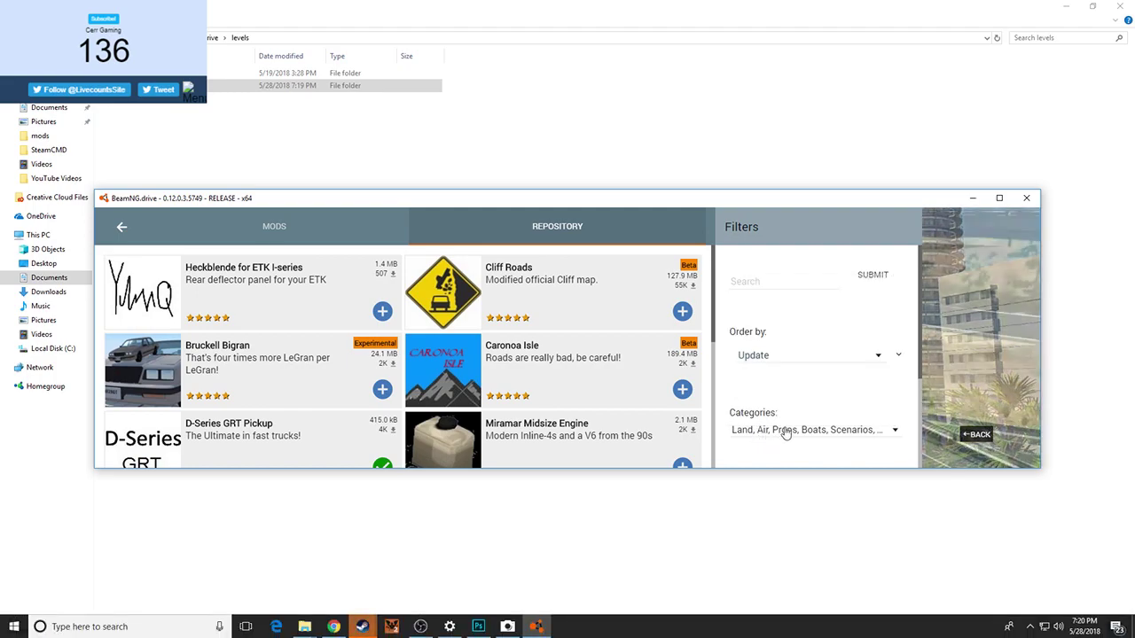
left_click(786, 433)
left_click(266, 233)
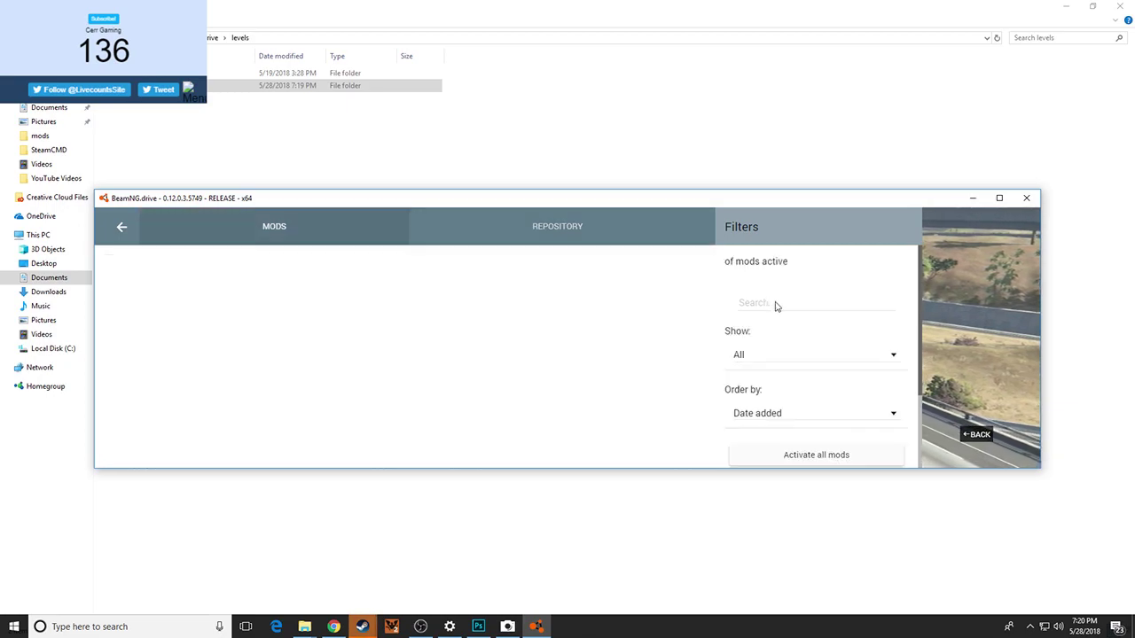
left_click(780, 359)
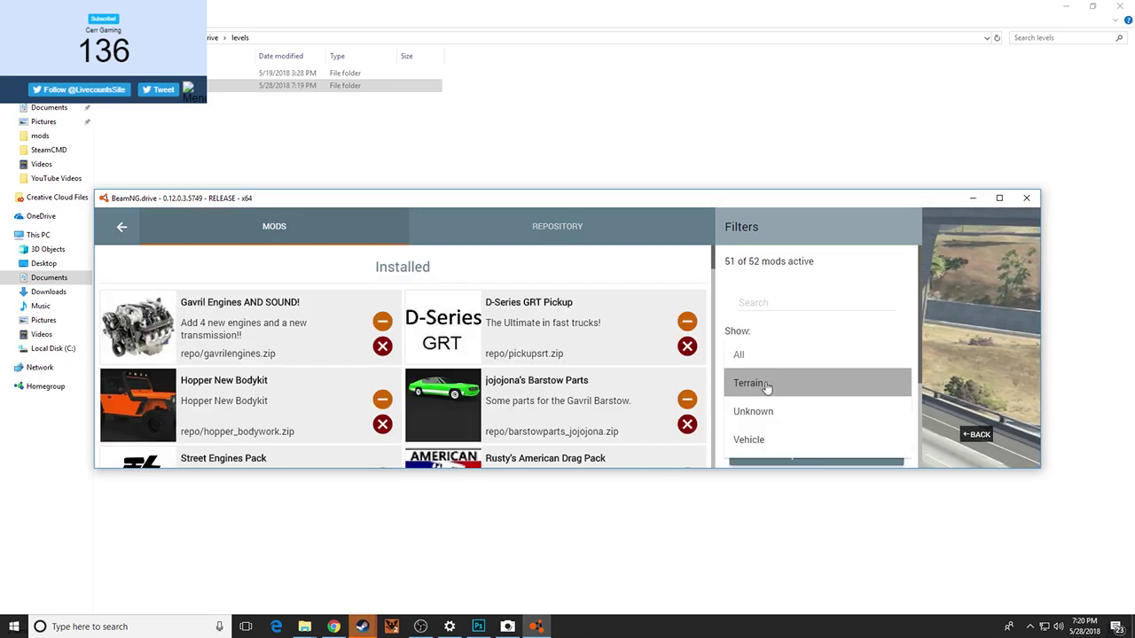
left_click(768, 387)
left_click(523, 140)
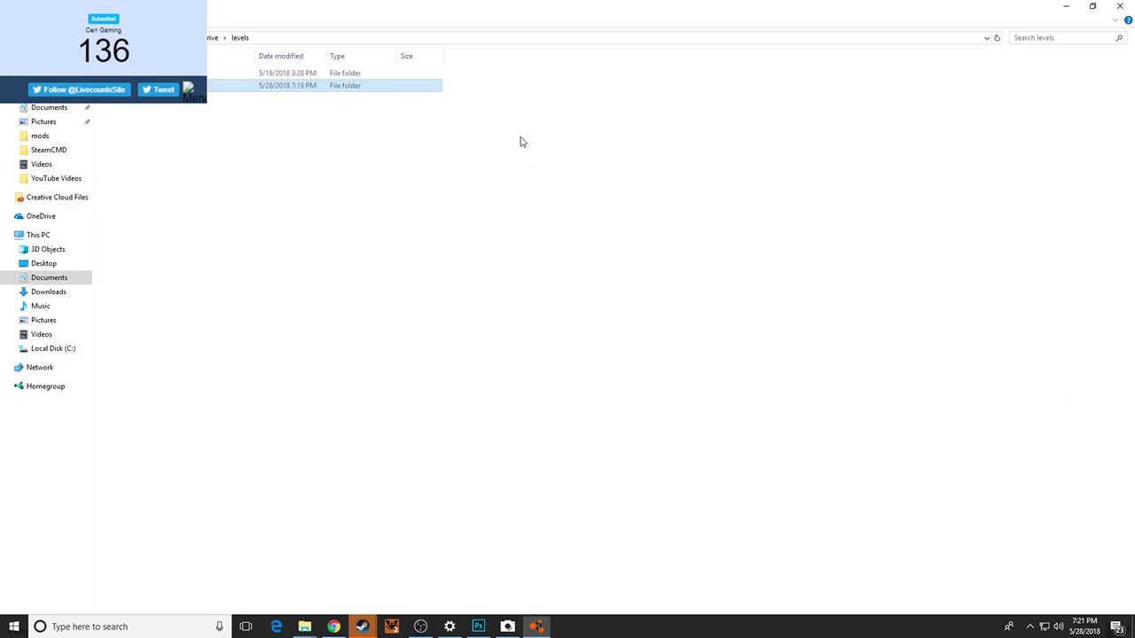
right_click(215, 85)
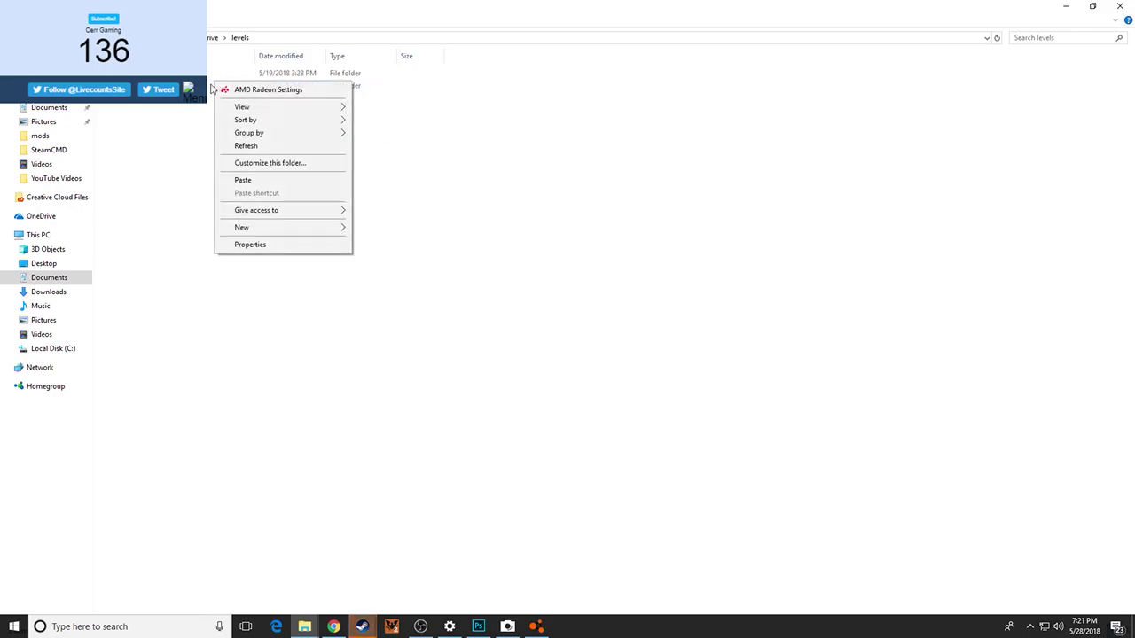
left_click(175, 142)
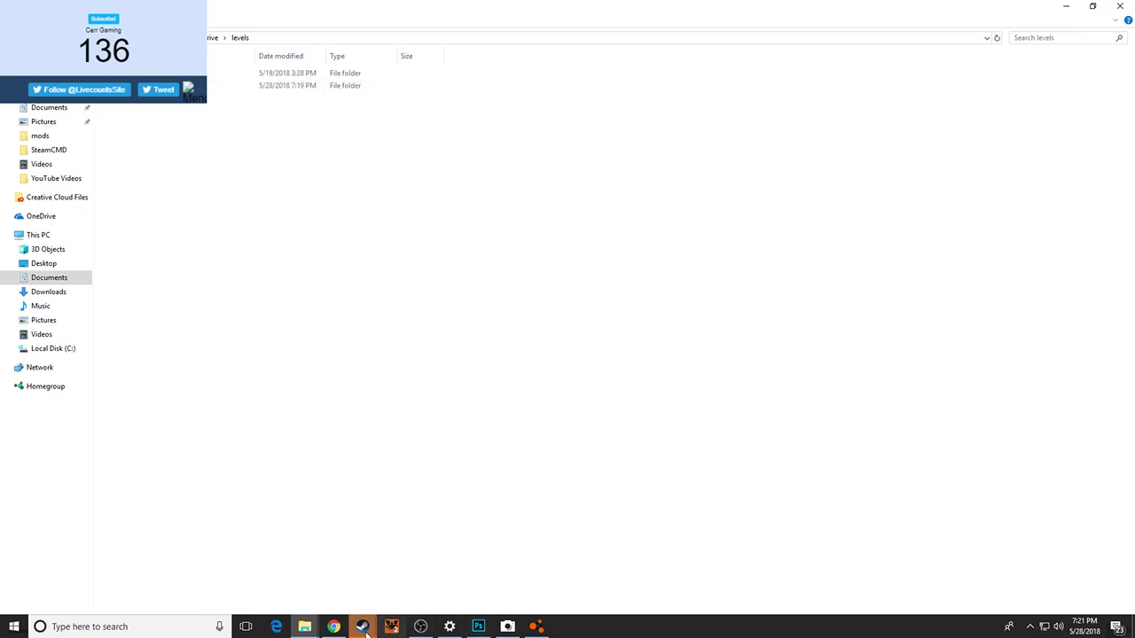
Try to extract the SSC_M22_131 archive into the SSC_M22_131 folder in Downloads, dismissing the file replacement dialog
left_click(308, 630)
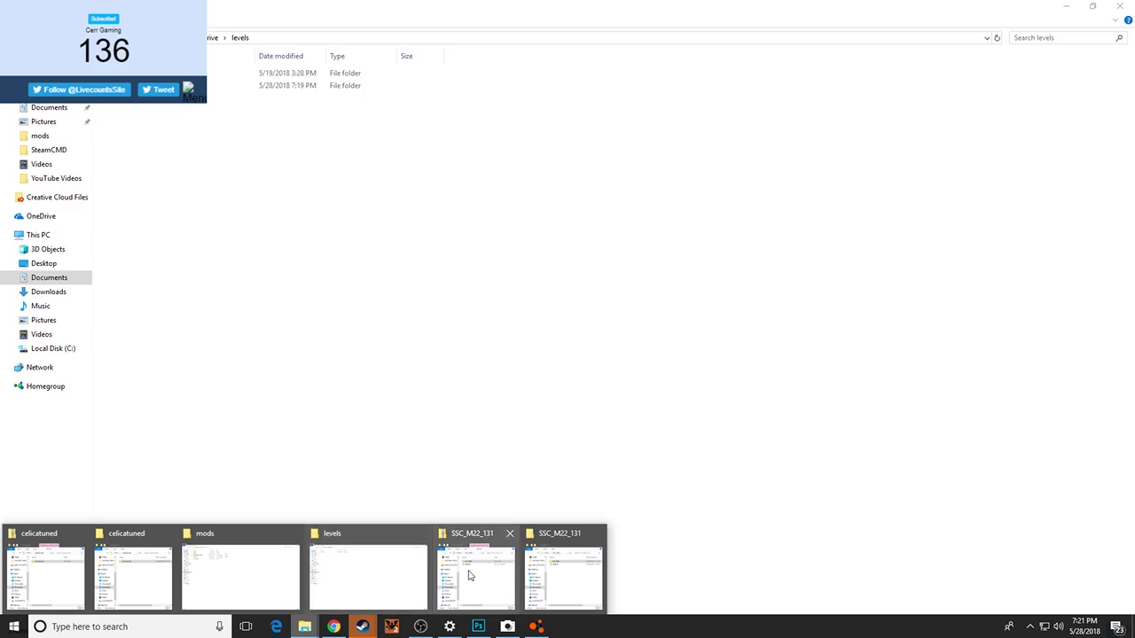
left_click(470, 577)
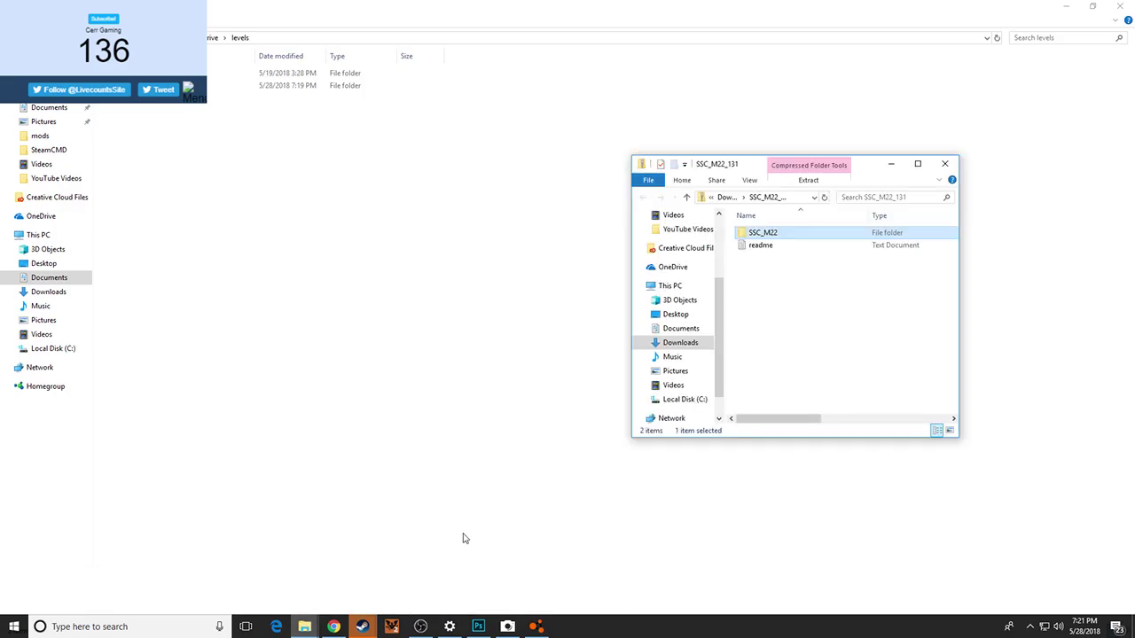
left_click(807, 180)
left_click(859, 213)
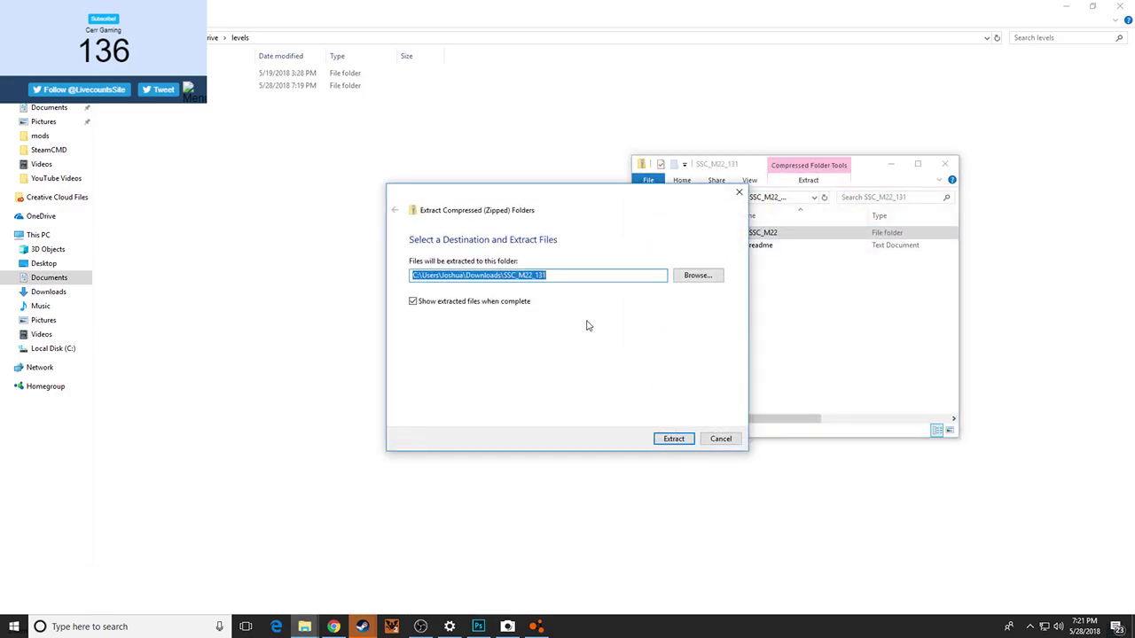
left_click(674, 441)
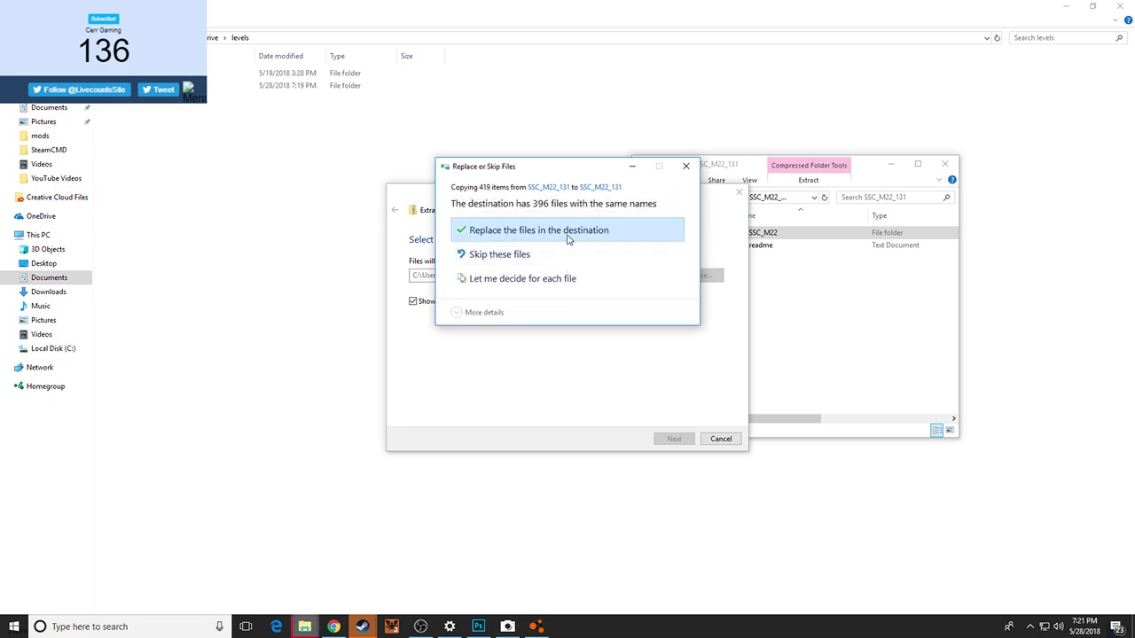
left_click(686, 166)
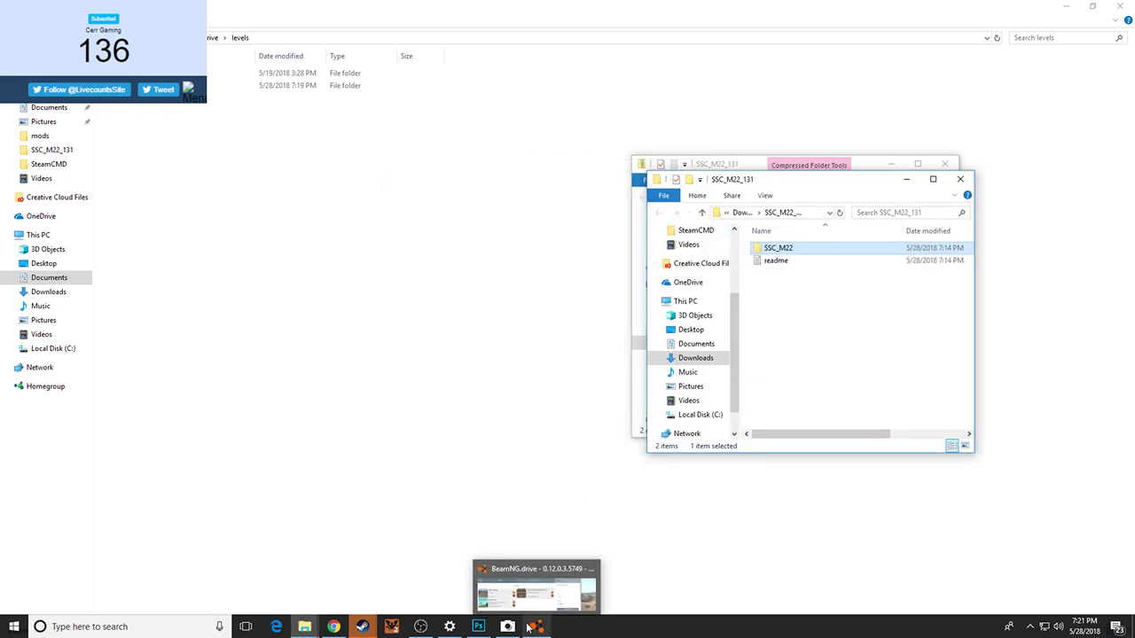
Bring up the extracted SSC_M22_131 folder over the forum thread, read its readme file and close it
left_click(333, 627)
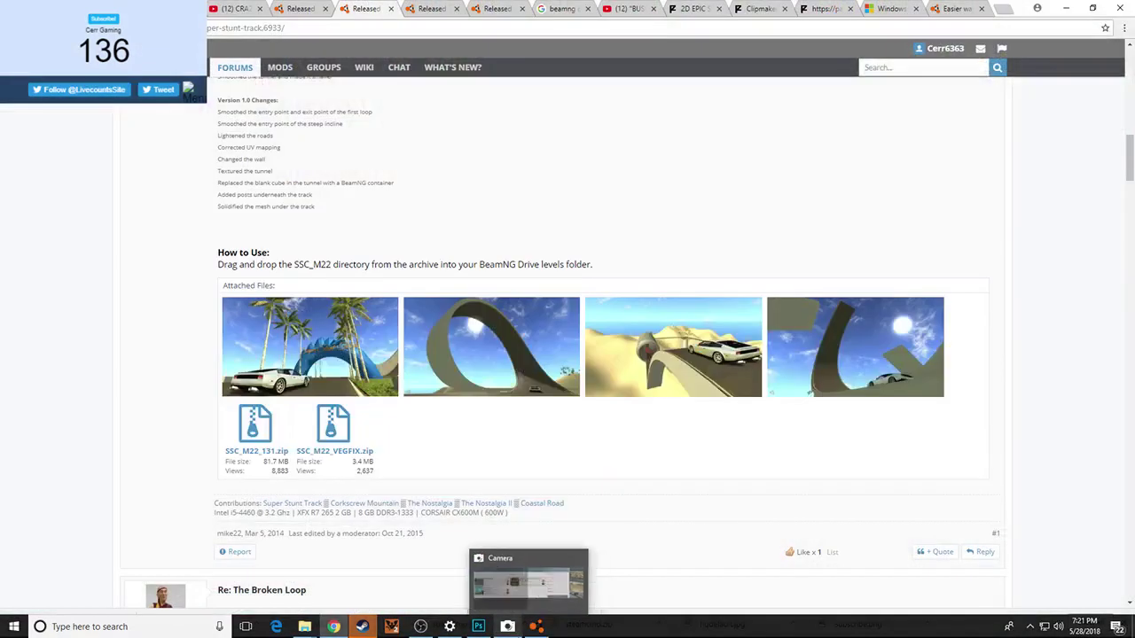
mouse_move(335, 628)
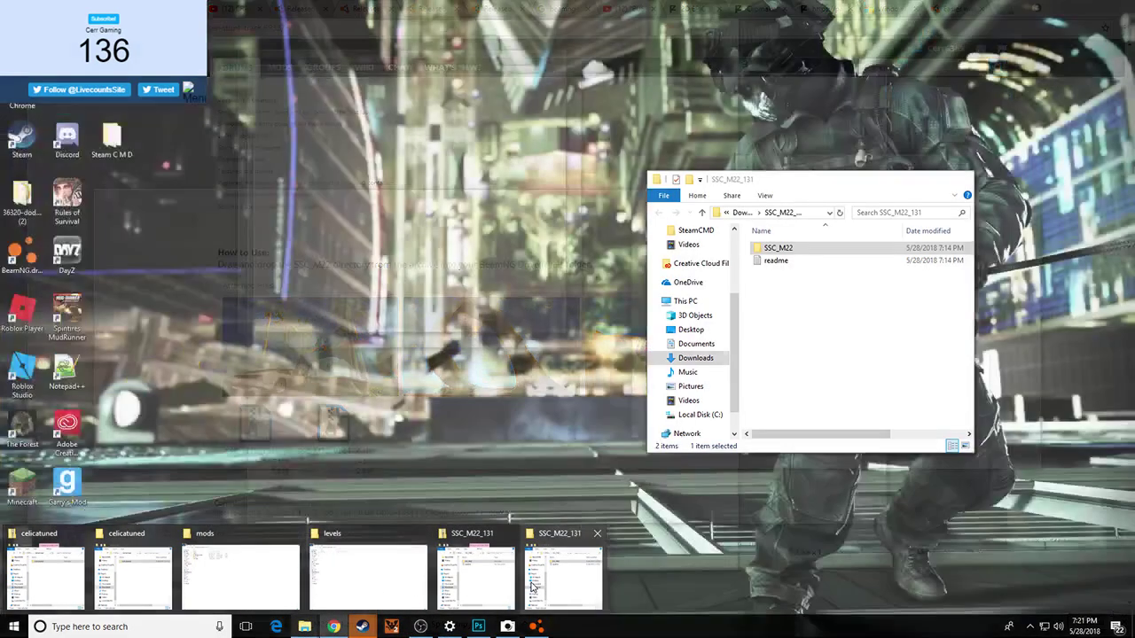
left_click(532, 587)
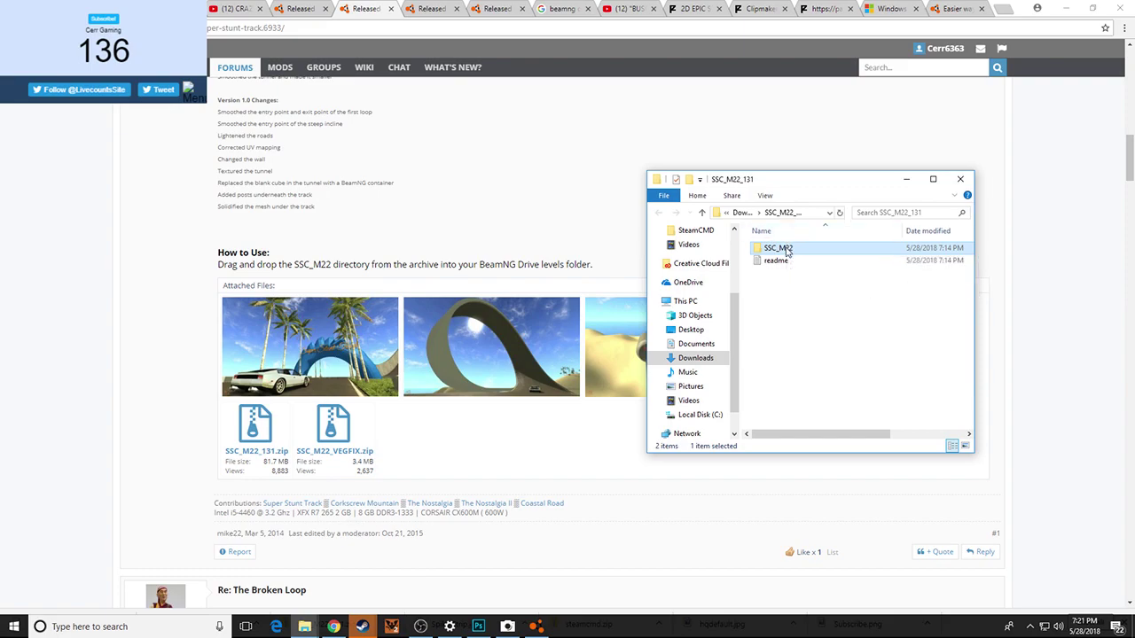
double_click(785, 264)
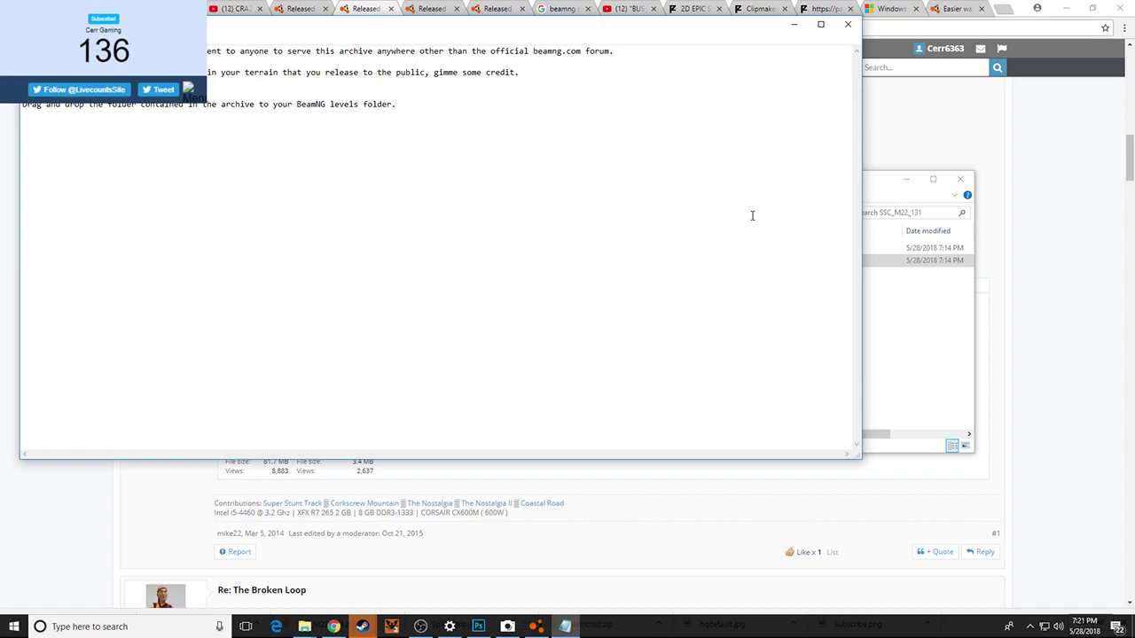
left_click(848, 23)
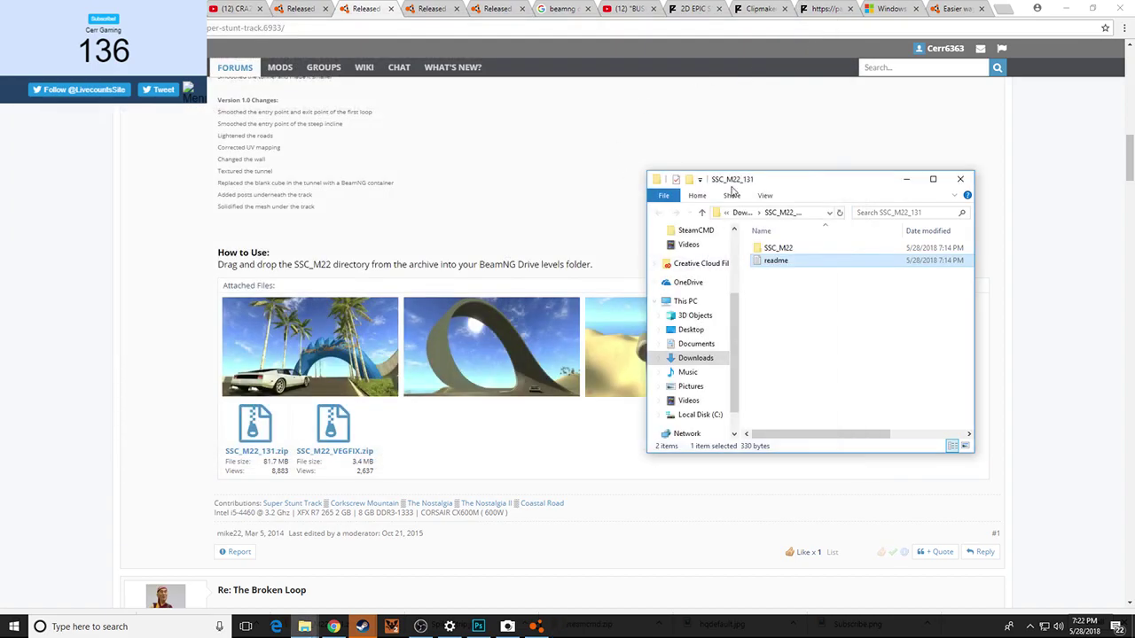
Examine the super stunt track thread's first post and early replies for help with installing the SSC_M22 map
scroll(619, 266, "down", 2)
scroll(502, 255, "down", 6)
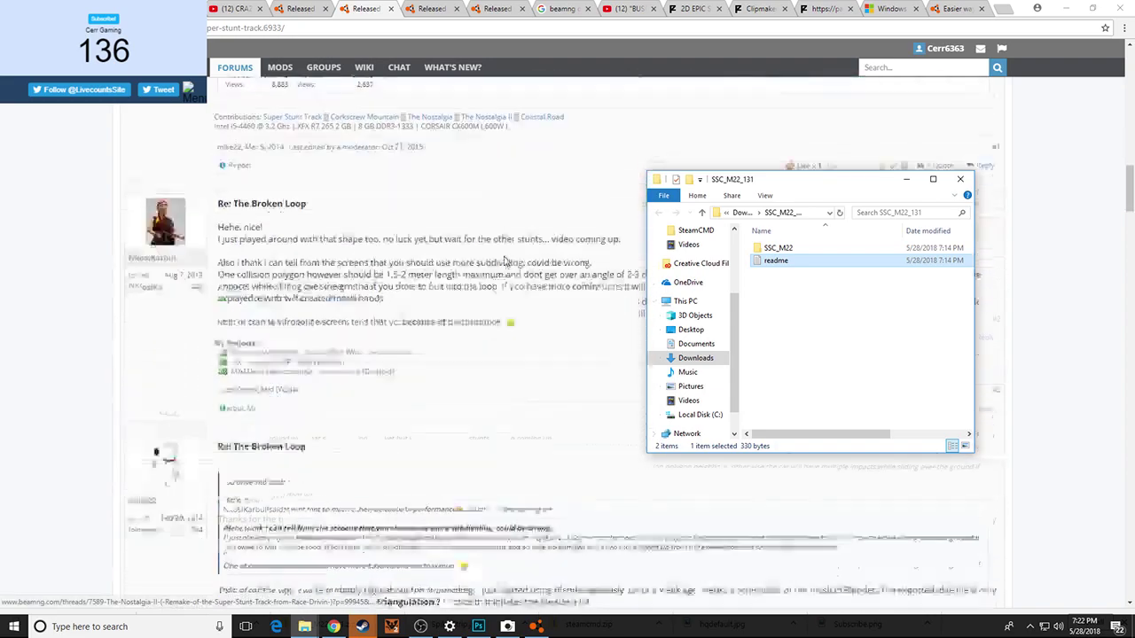
scroll(415, 233, "down", 5)
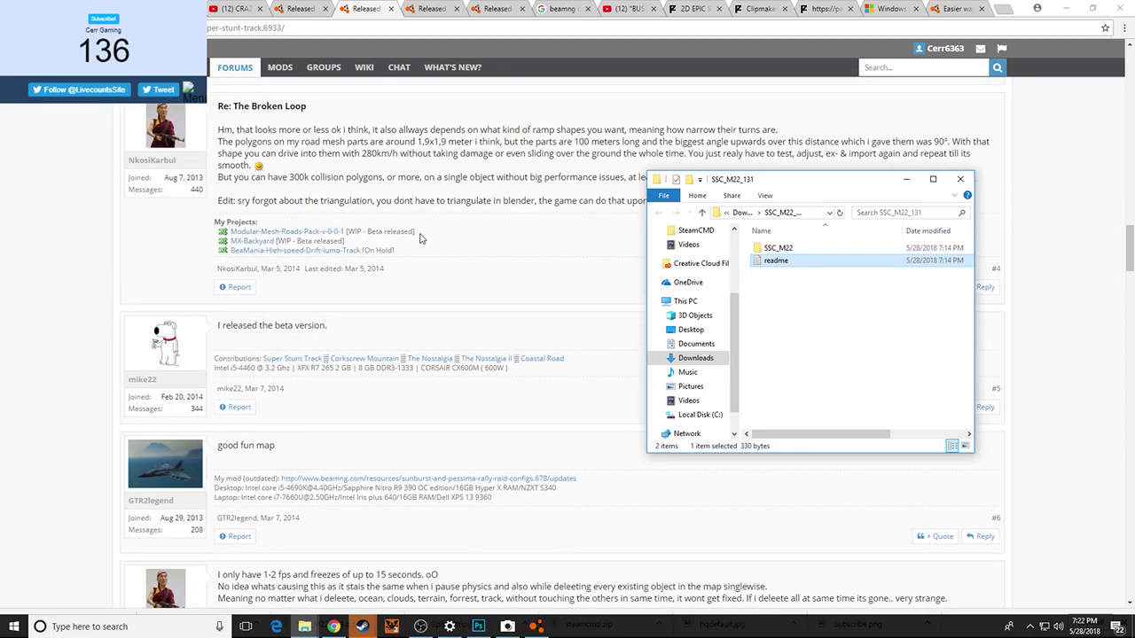
scroll(422, 238, "up", 10)
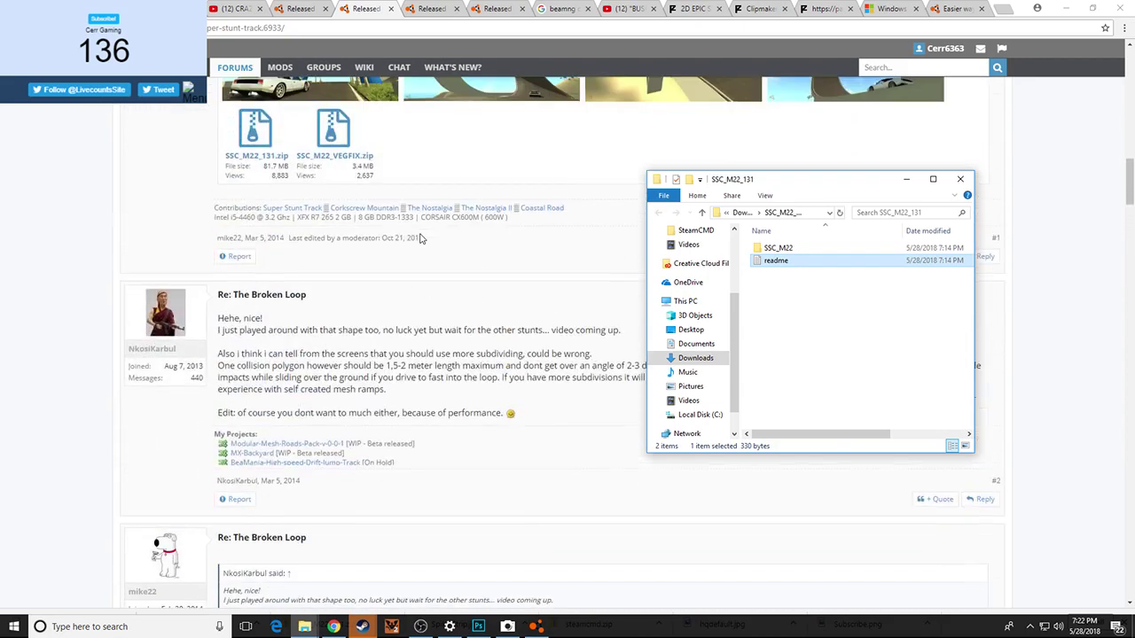
scroll(422, 237, "up", 15)
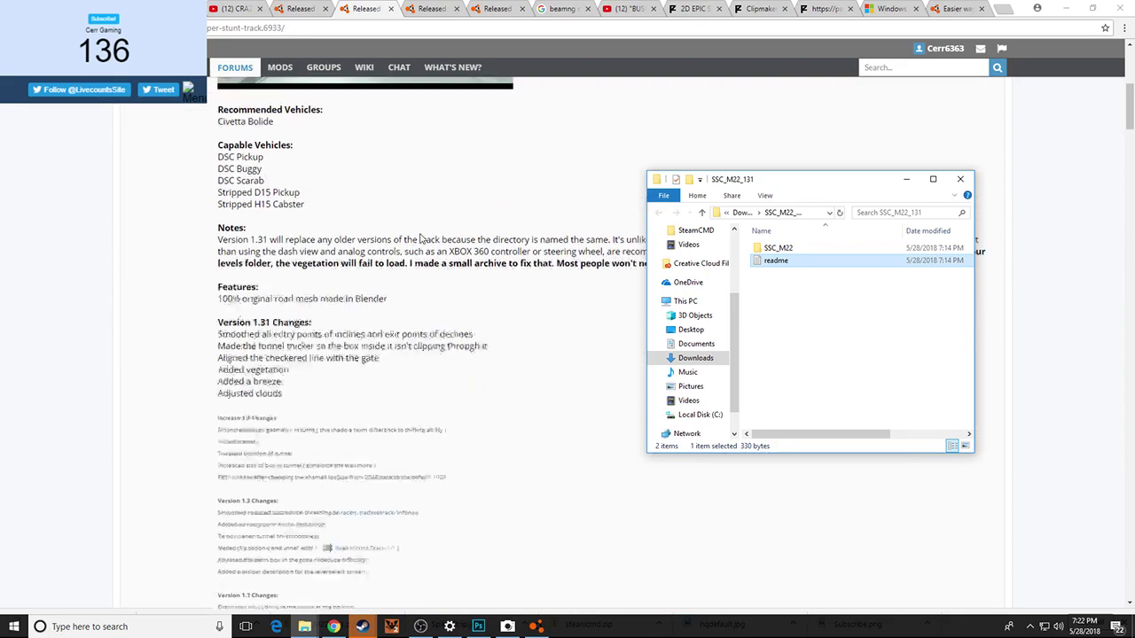
scroll(421, 237, "down", 20)
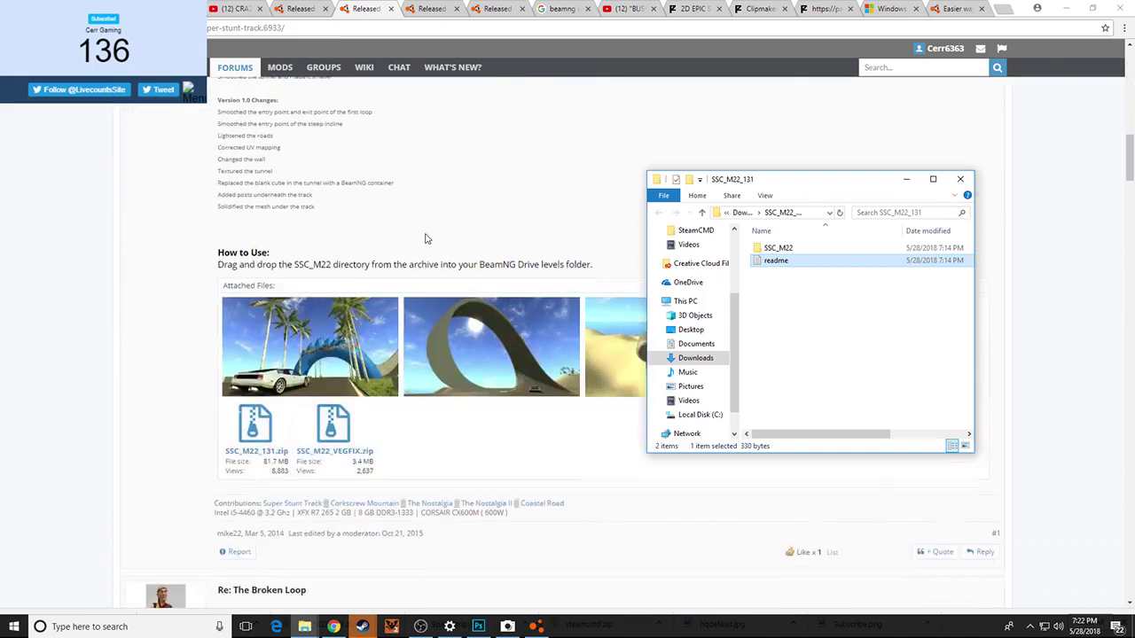
scroll(426, 237, "down", 3)
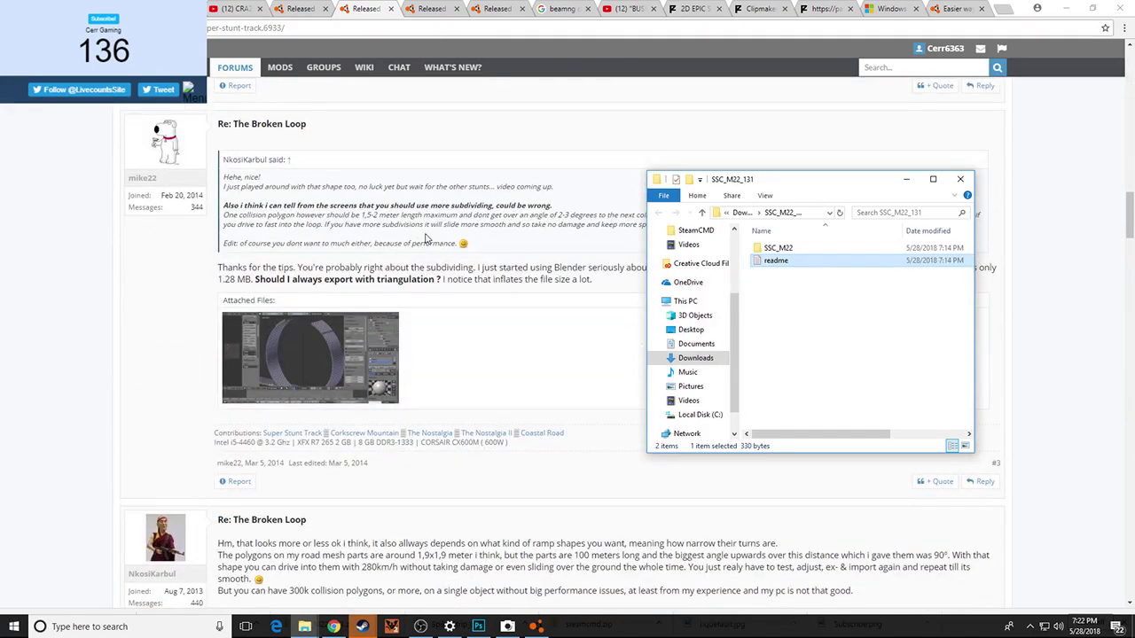
scroll(426, 237, "down", 4)
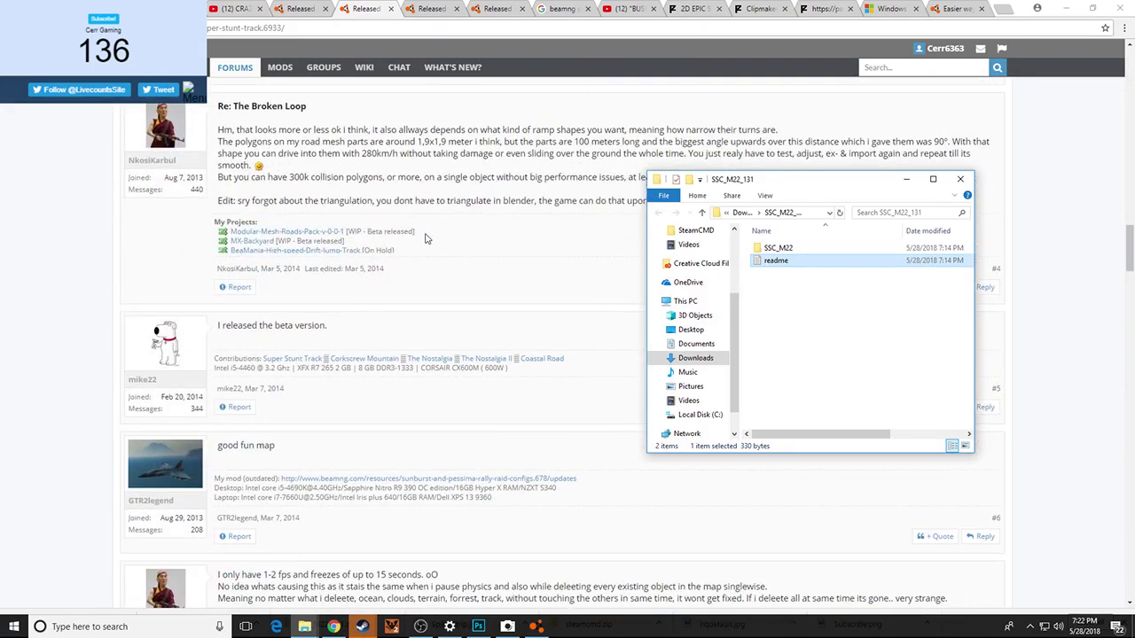
scroll(426, 237, "down", 1)
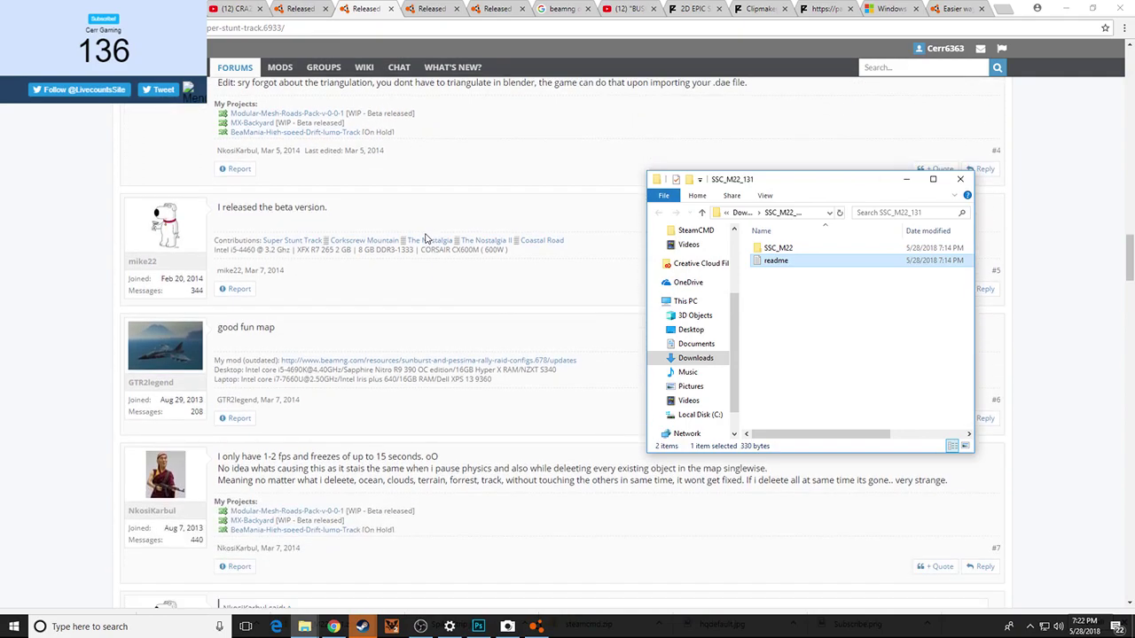
scroll(426, 237, "down", 2)
scroll(425, 237, "down", 1)
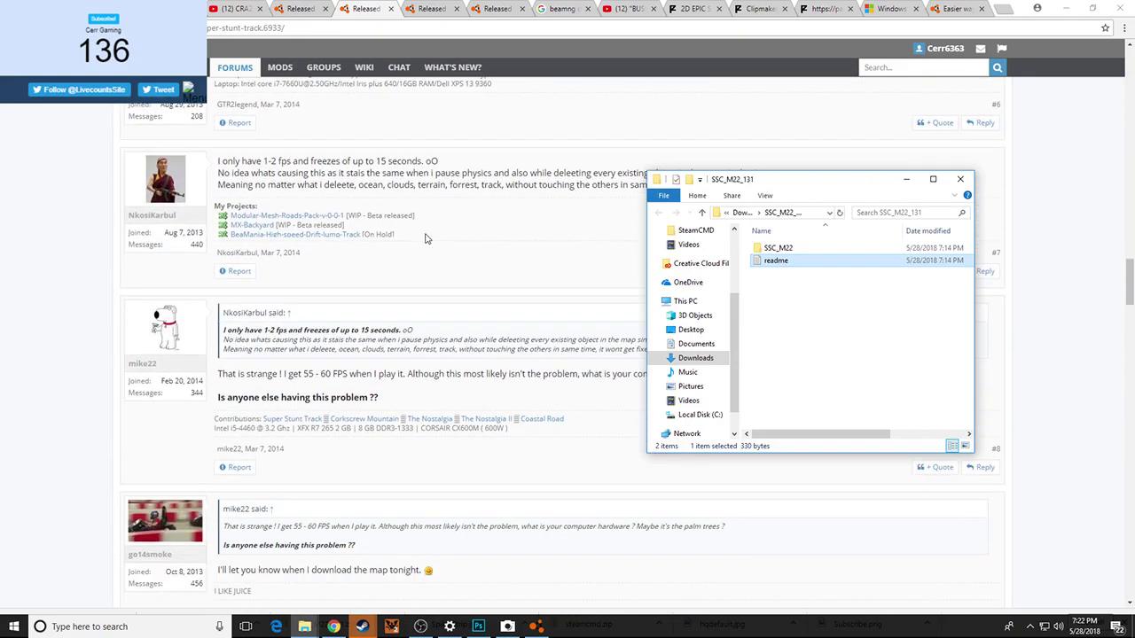
scroll(365, 318, "up", 12)
scroll(366, 319, "up", 8)
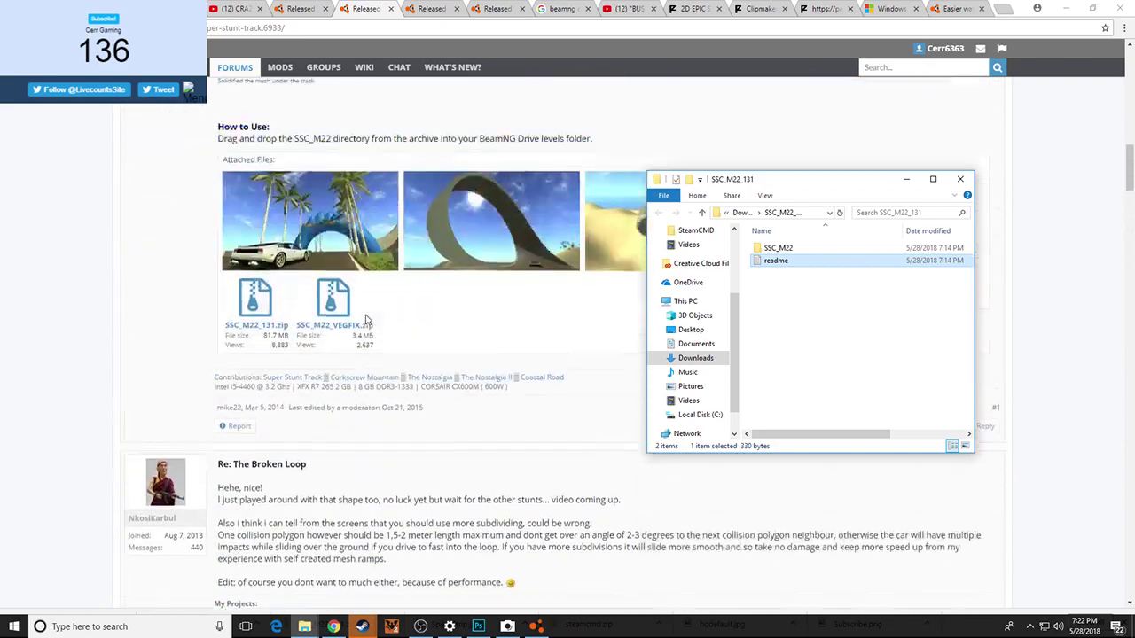
scroll(367, 320, "down", 2)
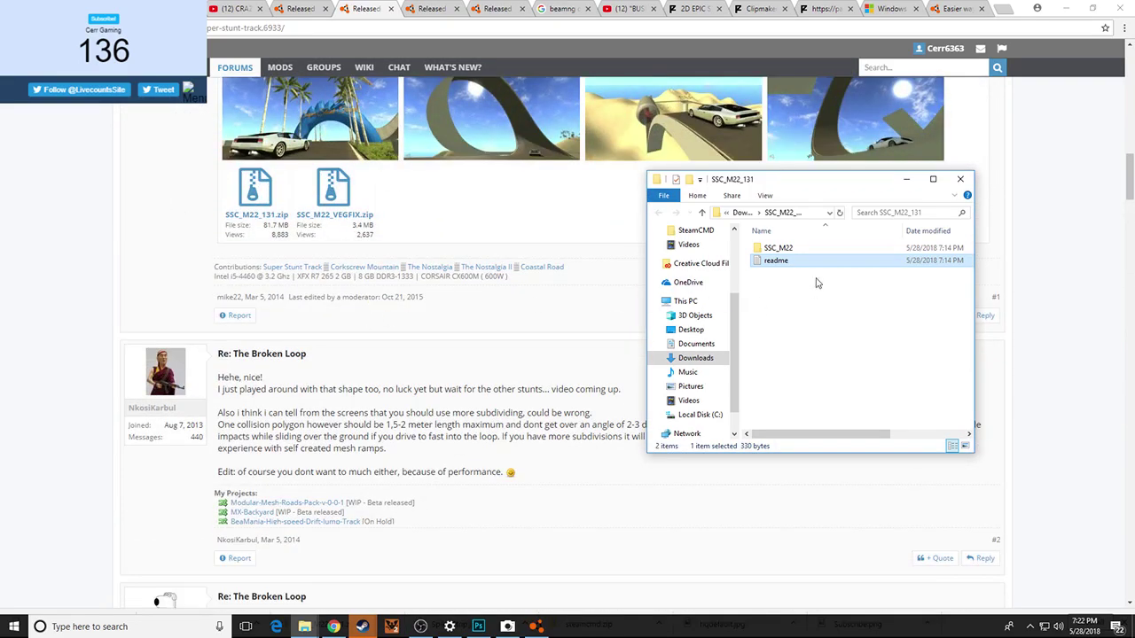
Minimize the SSC_M22_131 folder window and start a reply quoting the super stunt track thread's first post
left_click(906, 179)
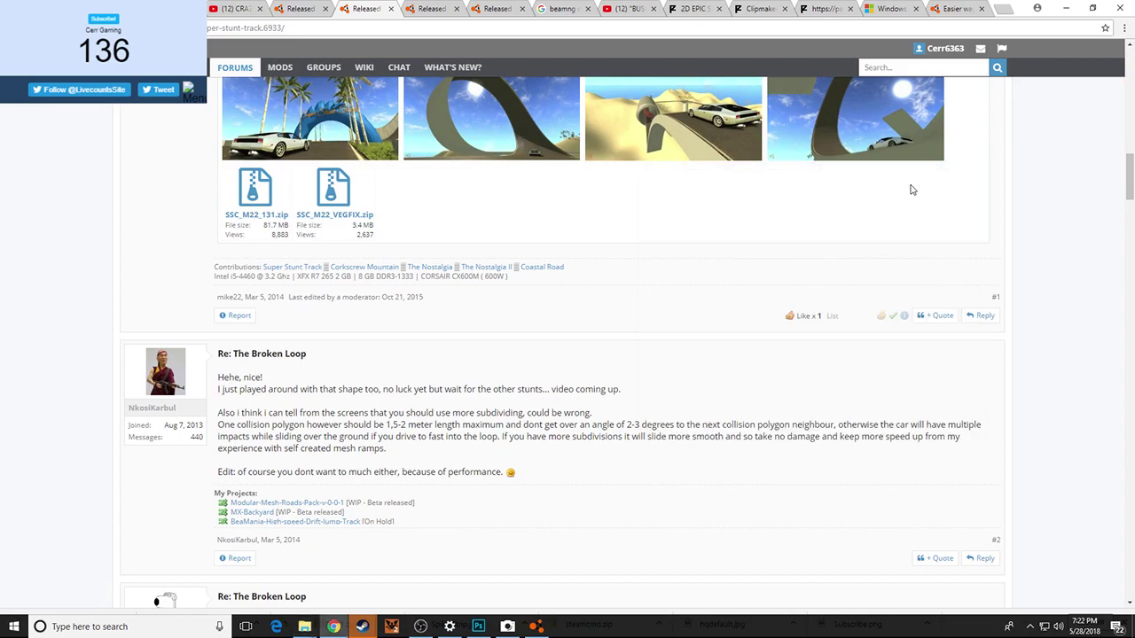
left_click(981, 316)
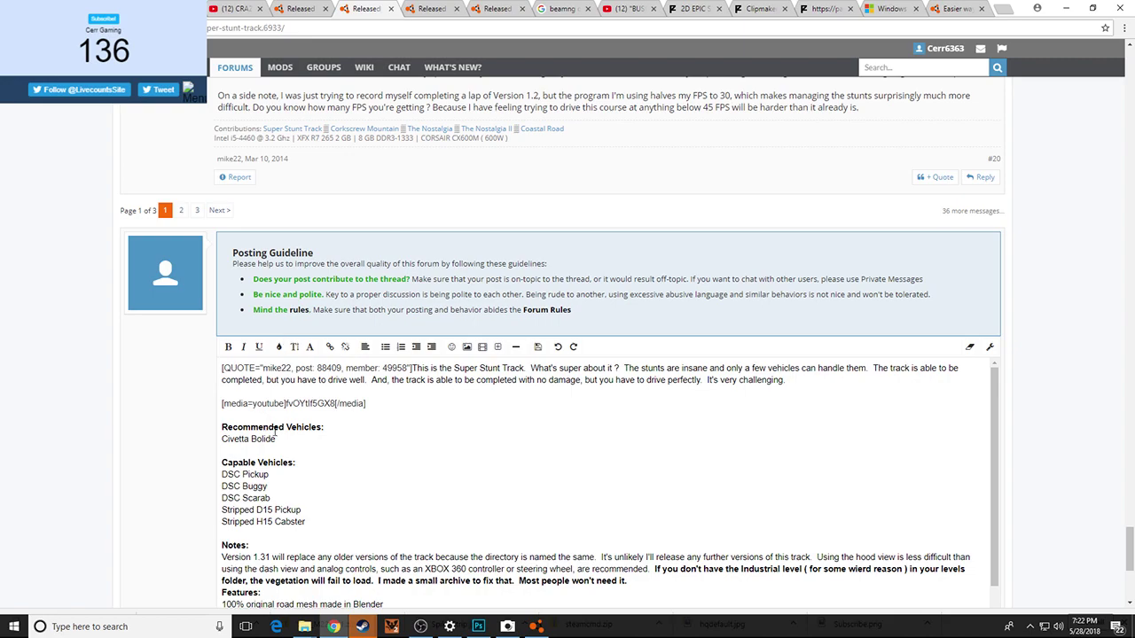
scroll(297, 430, "down", 5)
scroll(297, 421, "up", 5)
scroll(380, 417, "up", 3)
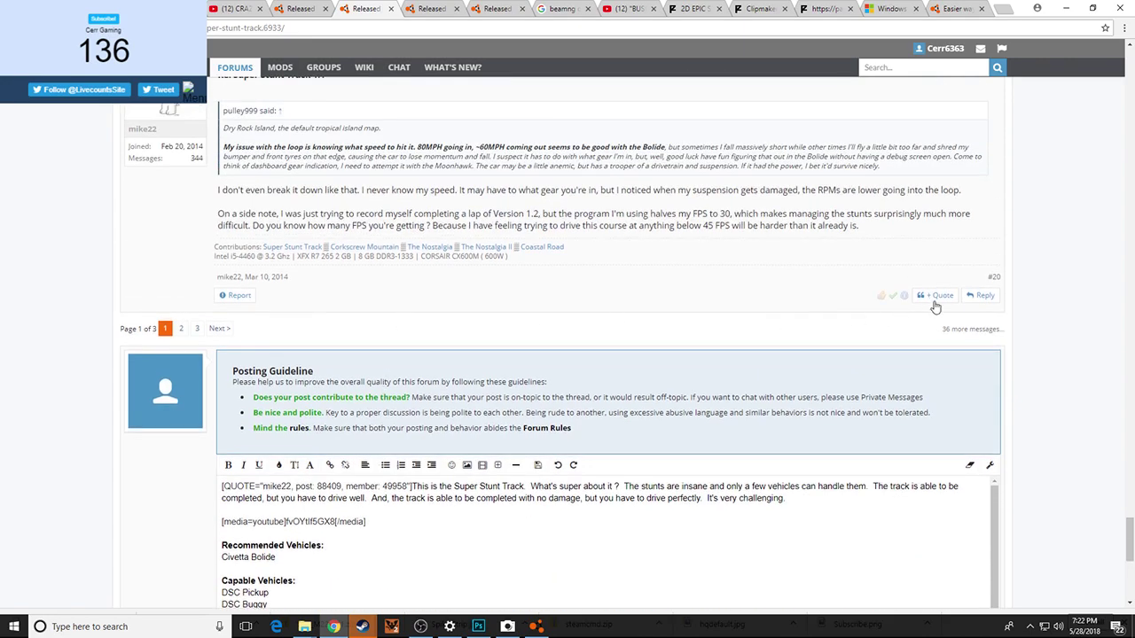
scroll(736, 248, "up", 1)
scroll(735, 248, "down", 3)
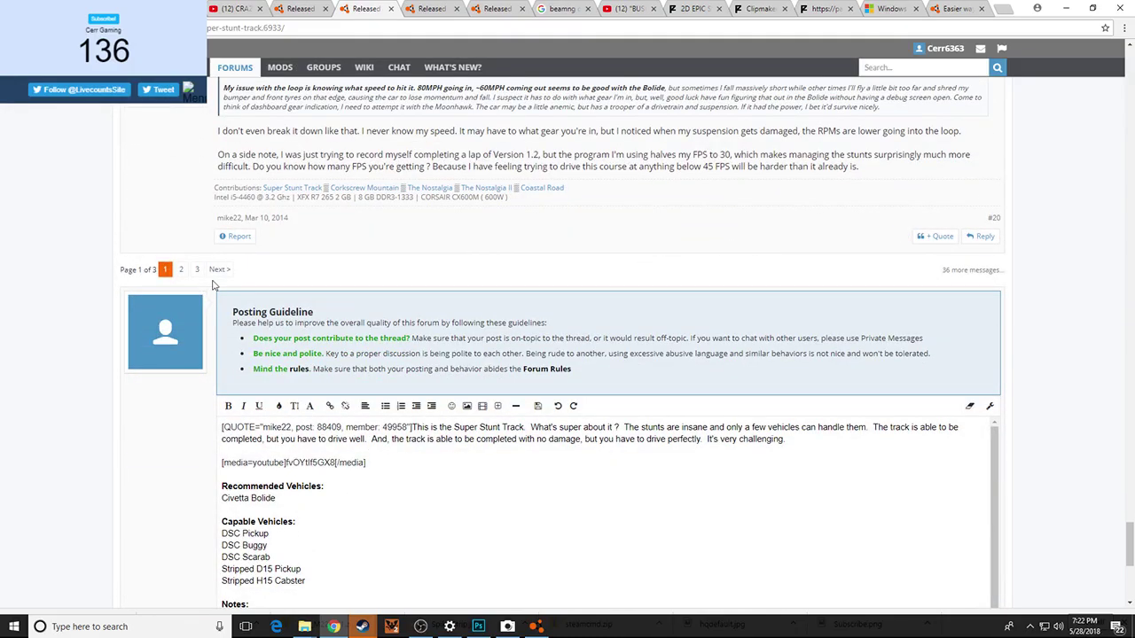
Look back through the replies on the first page of the super stunt track thread
scroll(264, 276, "up", 3)
scroll(349, 218, "up", 10)
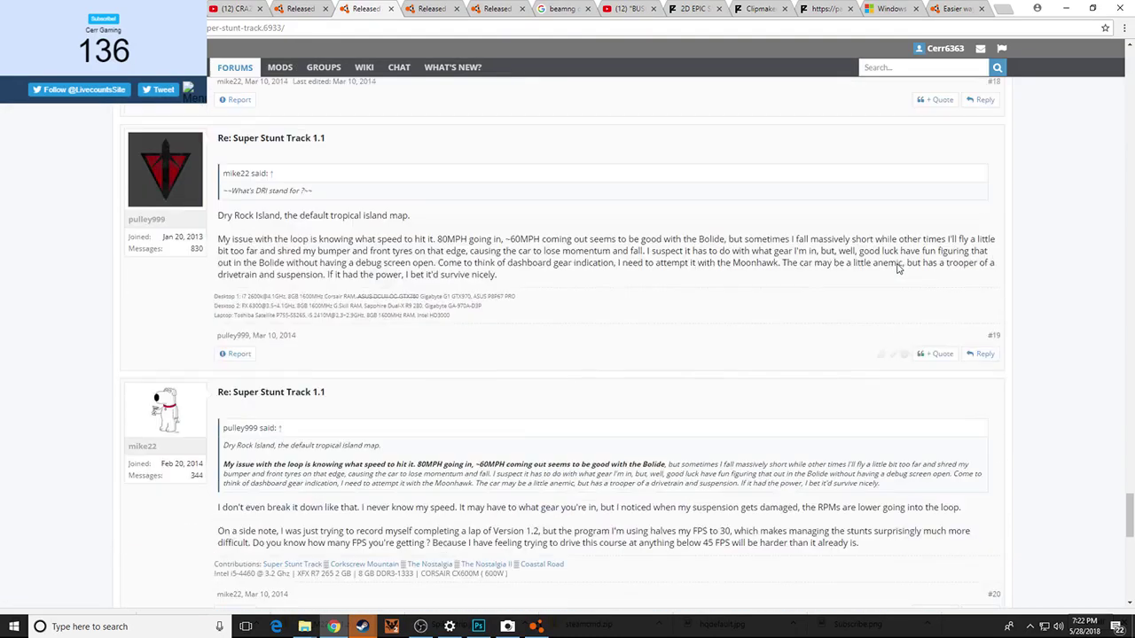
scroll(430, 254, "up", 20)
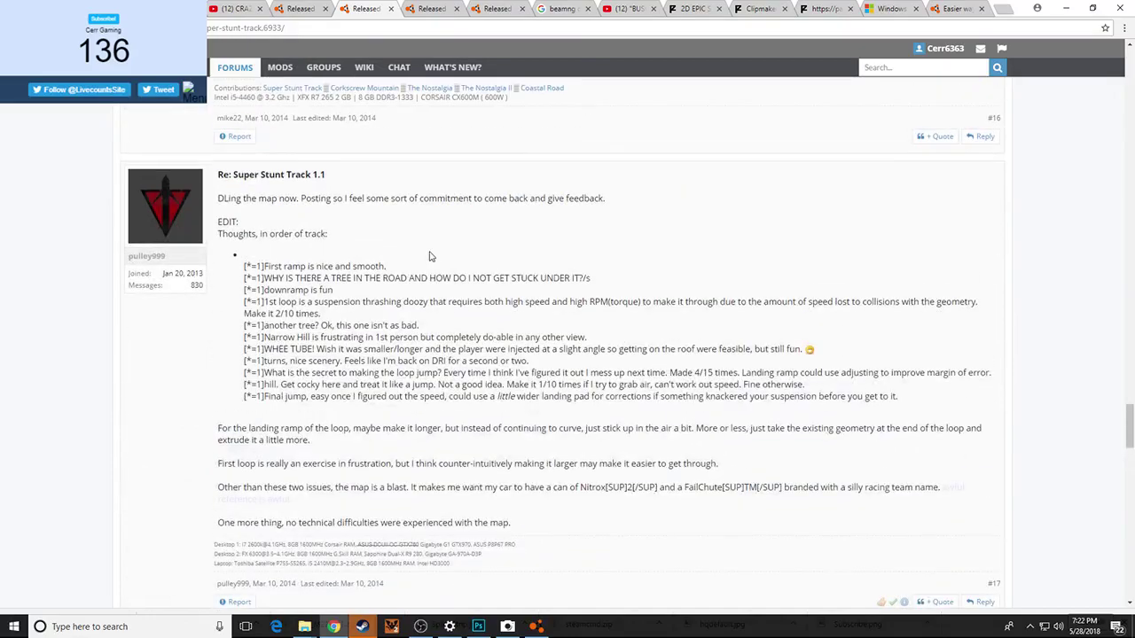
scroll(430, 257, "down", 2)
scroll(431, 253, "up", 3)
scroll(434, 372, "down", 2)
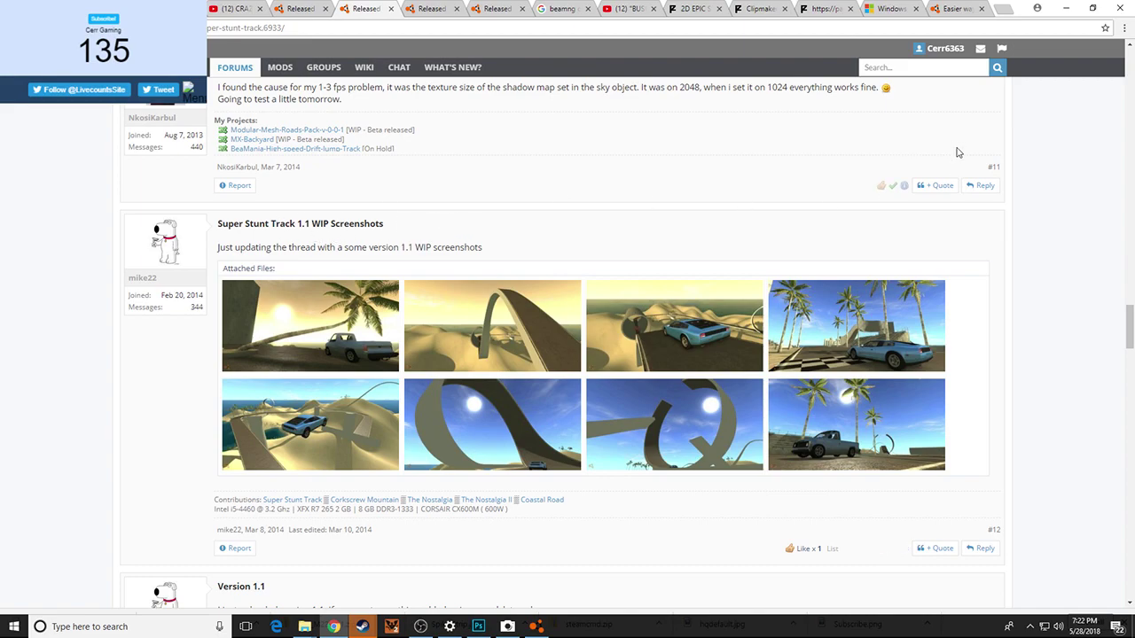
Search the forum titles for "super stunt track" and open the Nostalgia II remake thread
left_click(904, 69)
type("super stunt track")
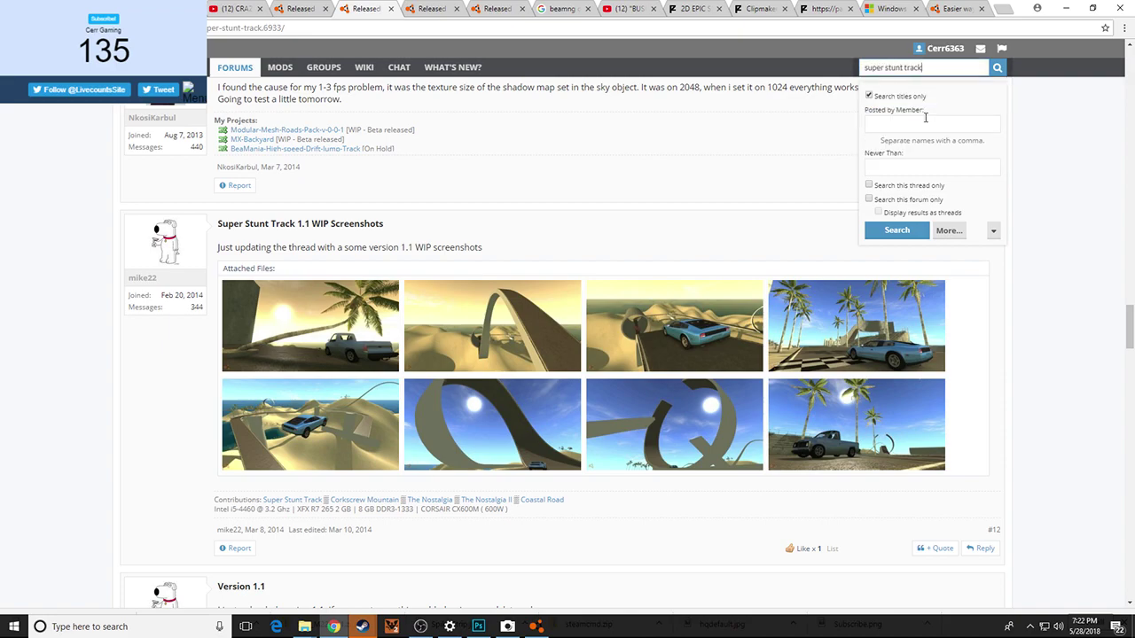
key("Return")
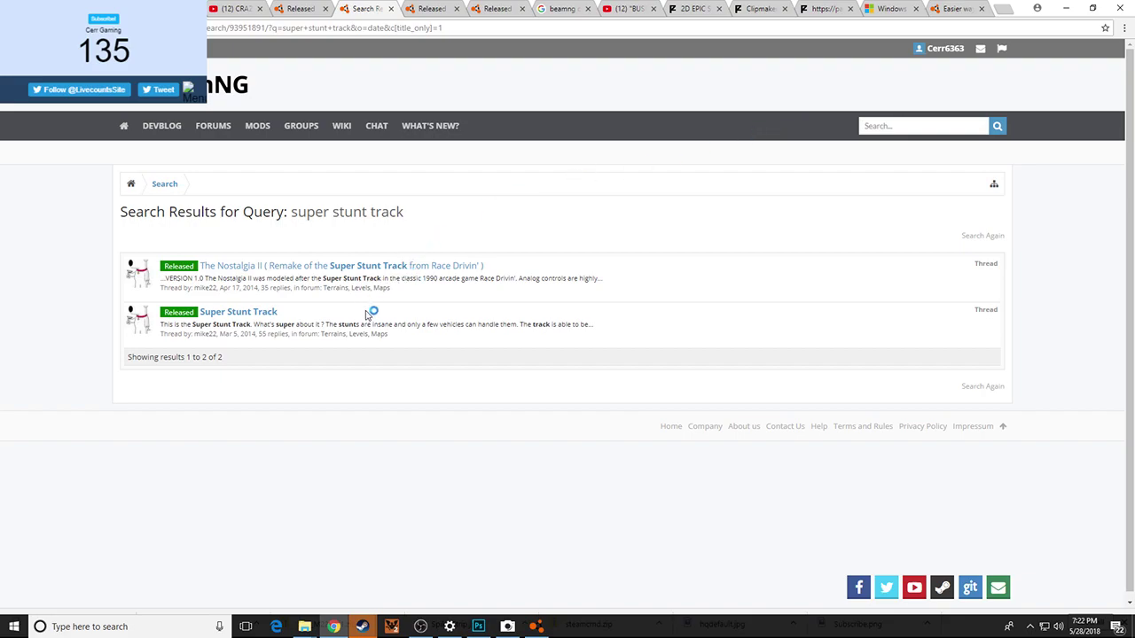
left_click(438, 268)
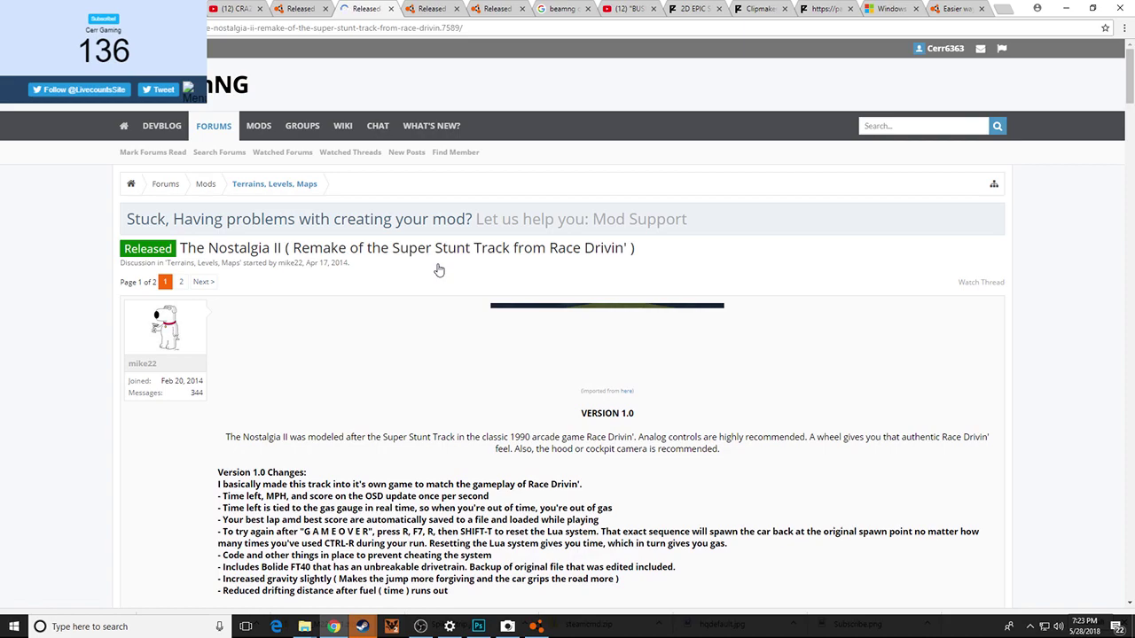
Read through the Nostalgia II thread's first post and download its attached theNostalgiaII_M22_v10.zip
scroll(436, 268, "down", 1)
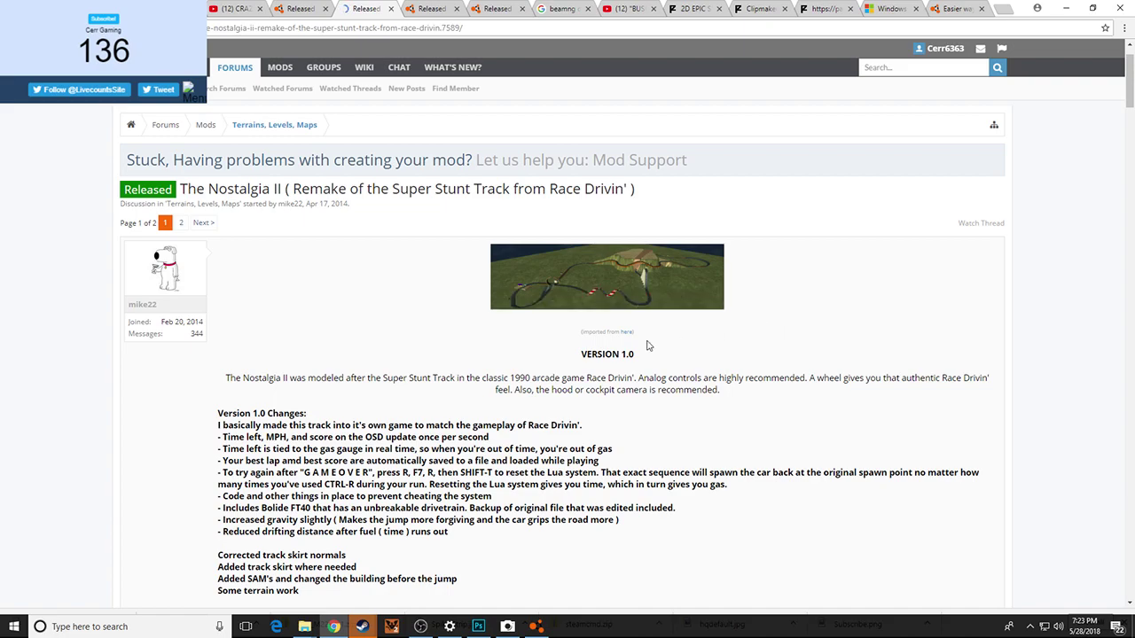
scroll(648, 348, "down", 7)
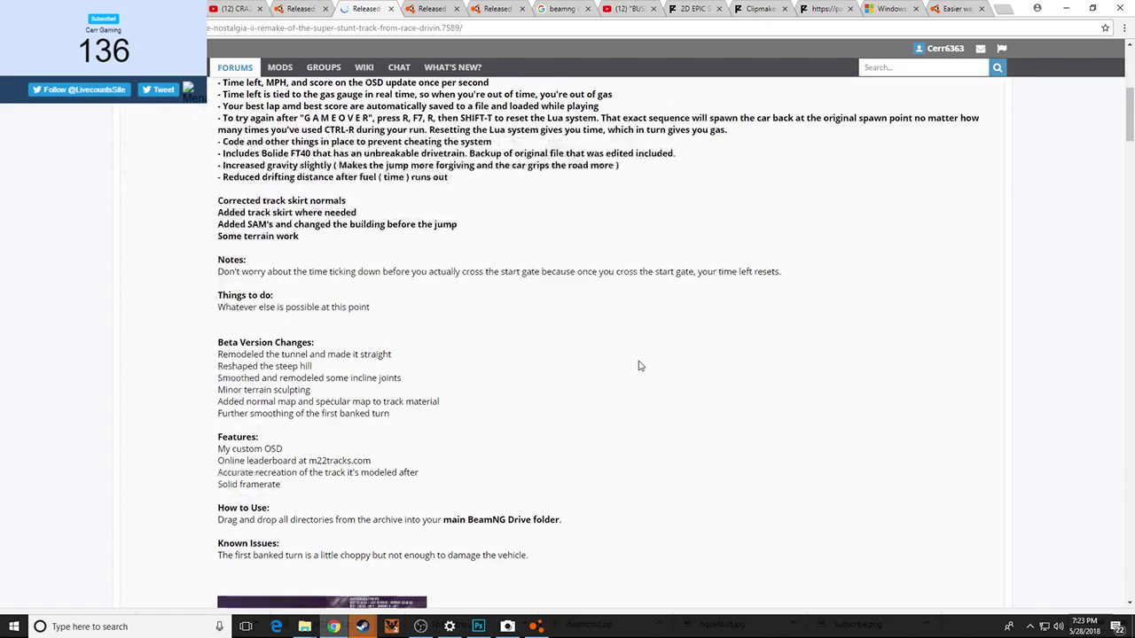
scroll(637, 366, "down", 4)
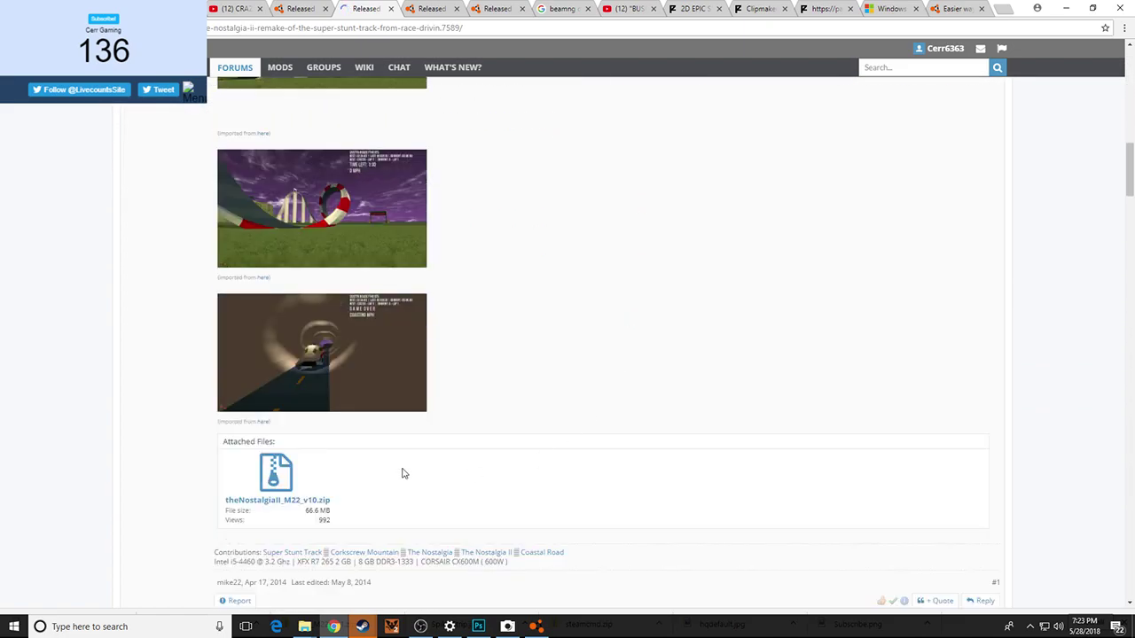
left_click(286, 483)
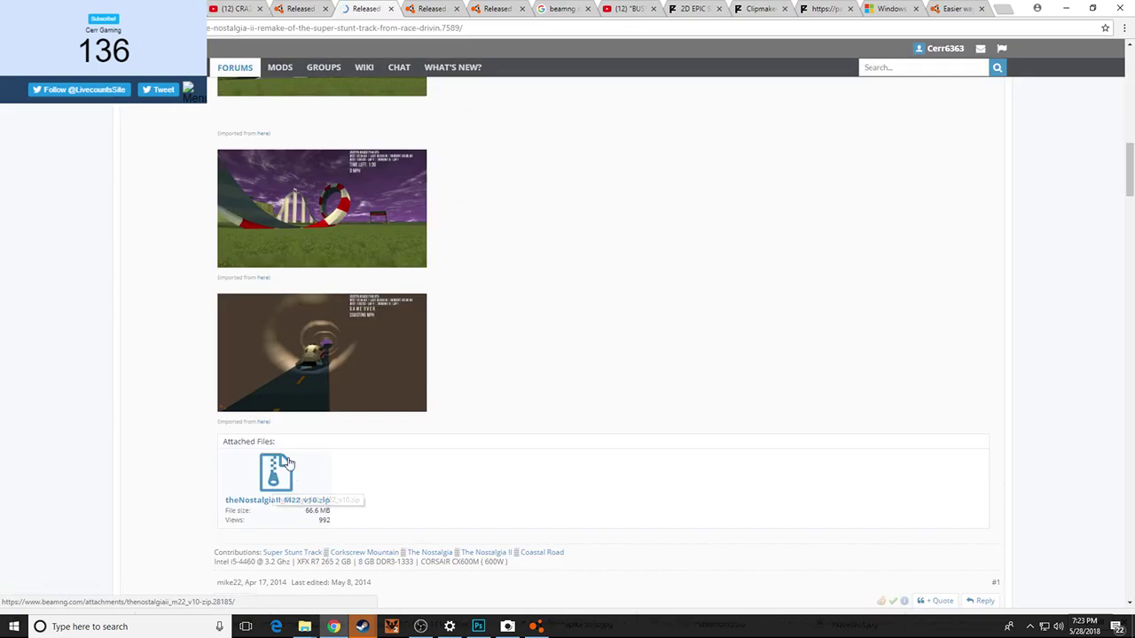
scroll(282, 272, "down", 2)
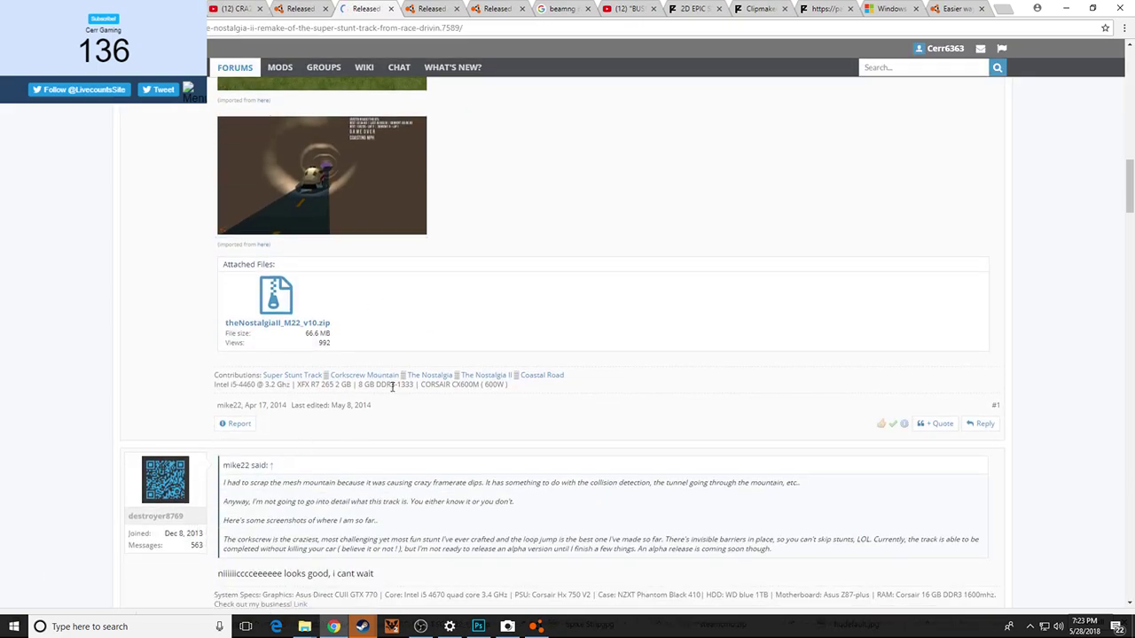
left_click(284, 325)
In the Windows taskbar settings, toggle automatic hiding off and back on for desktop mode and turn it on for tablet mode
right_click(581, 627)
left_click(630, 621)
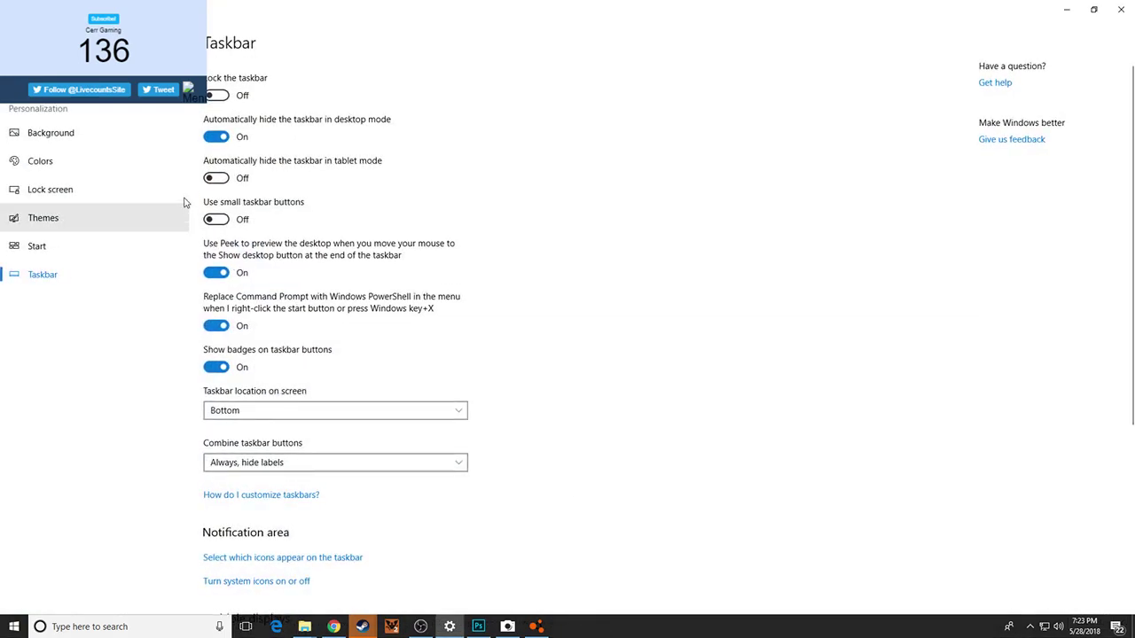
left_click(215, 137)
left_click(216, 137)
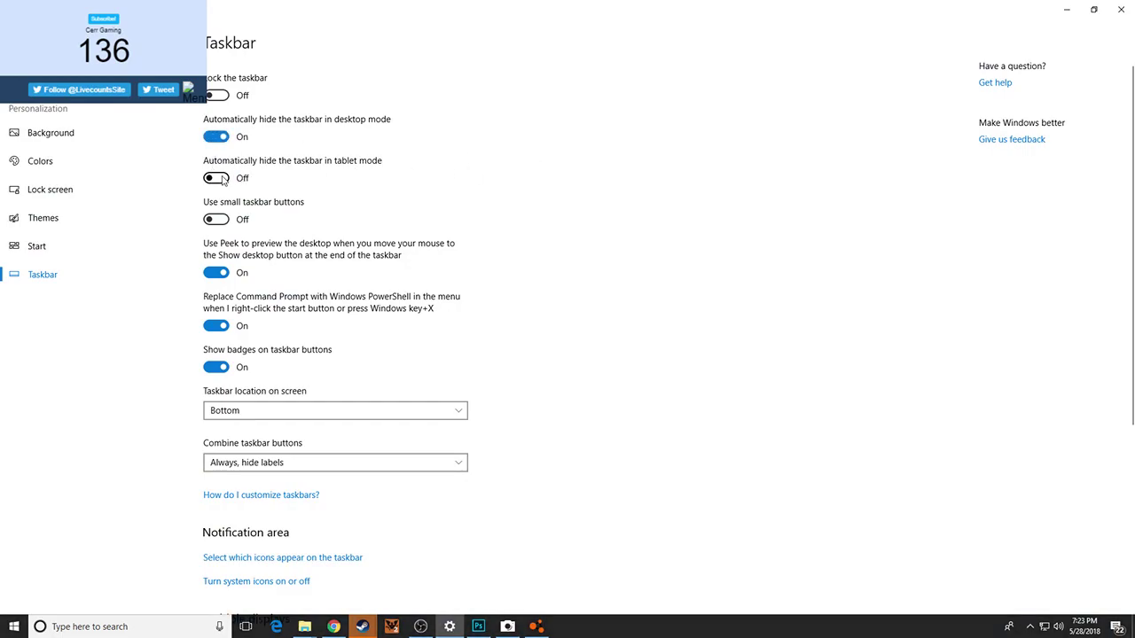
left_click(215, 136)
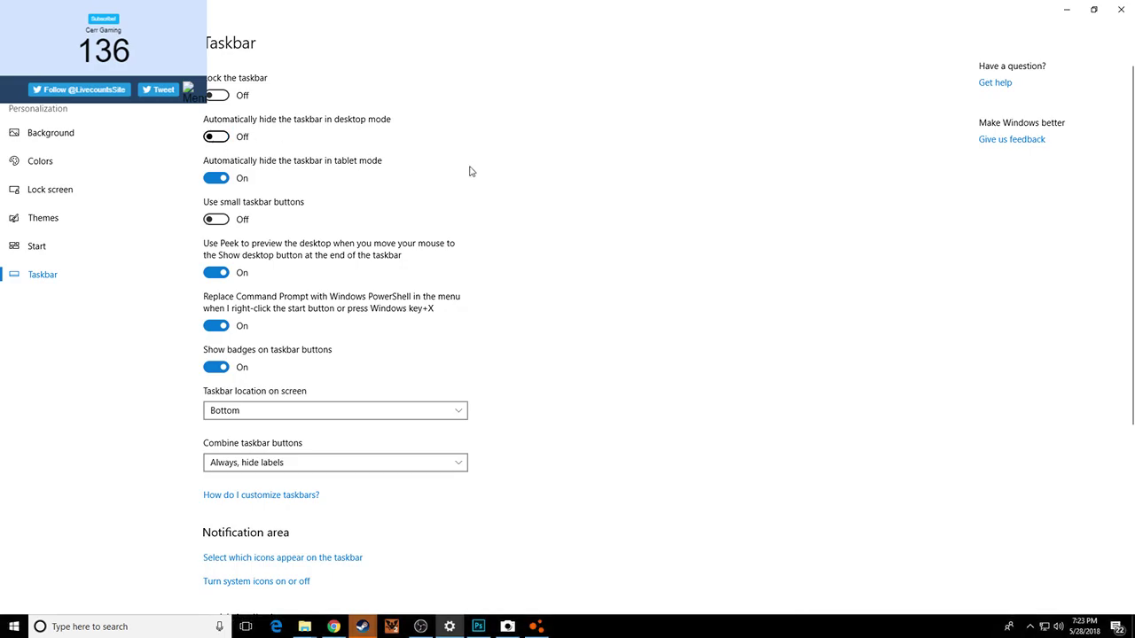
left_click(215, 137)
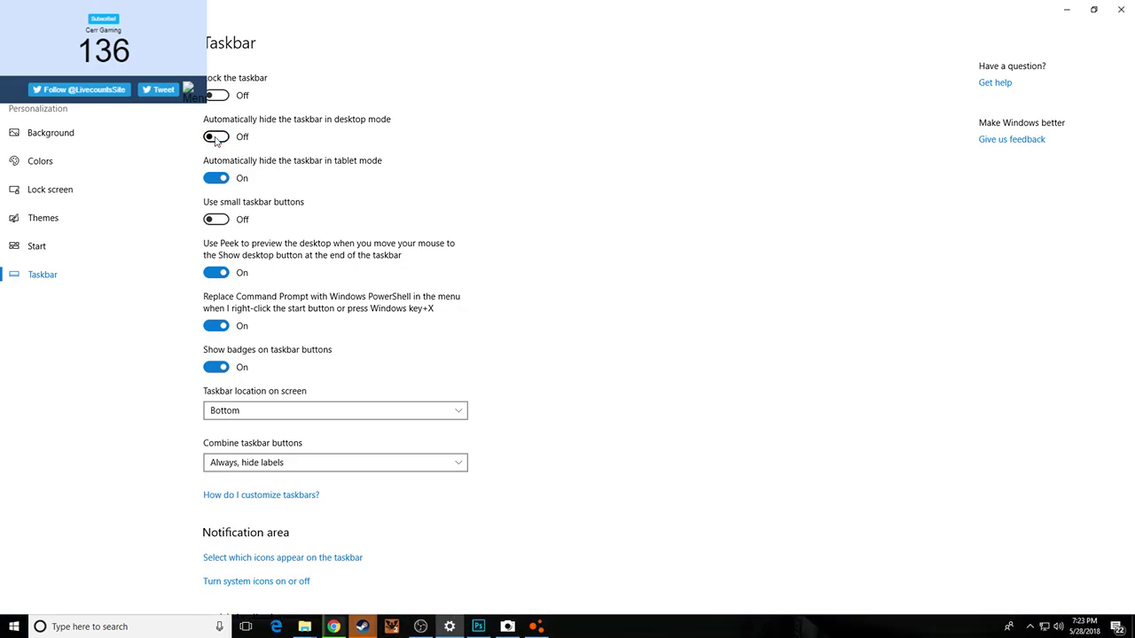
left_click(215, 136)
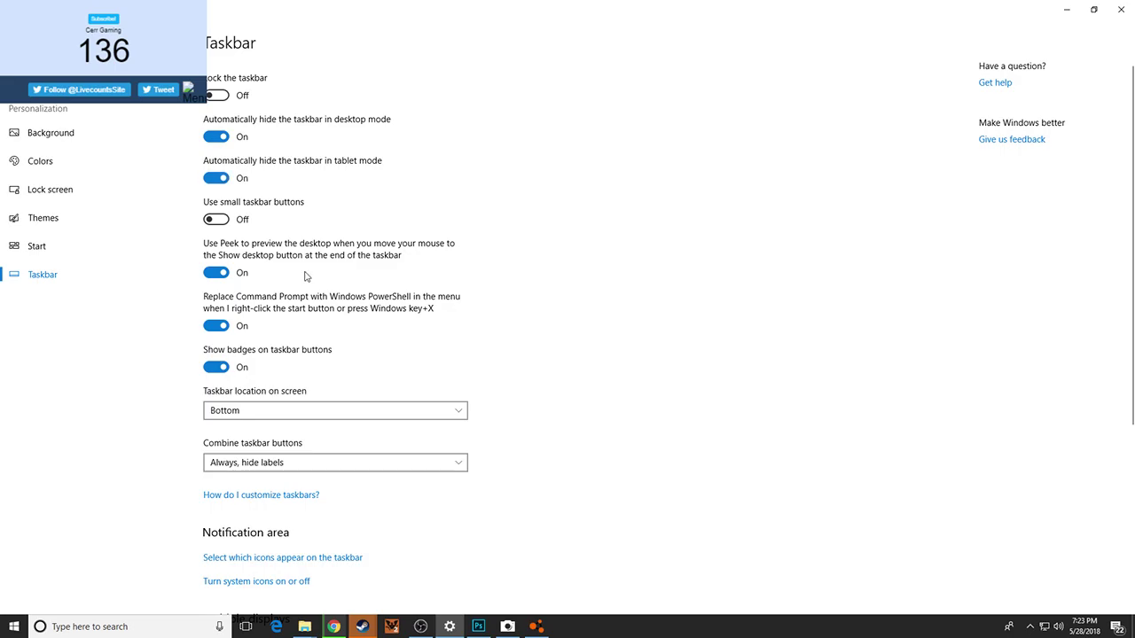
Return to the Nostalgia II thread in Chrome and bring up the BeamNG.drive installed mods window over it
left_click(333, 627)
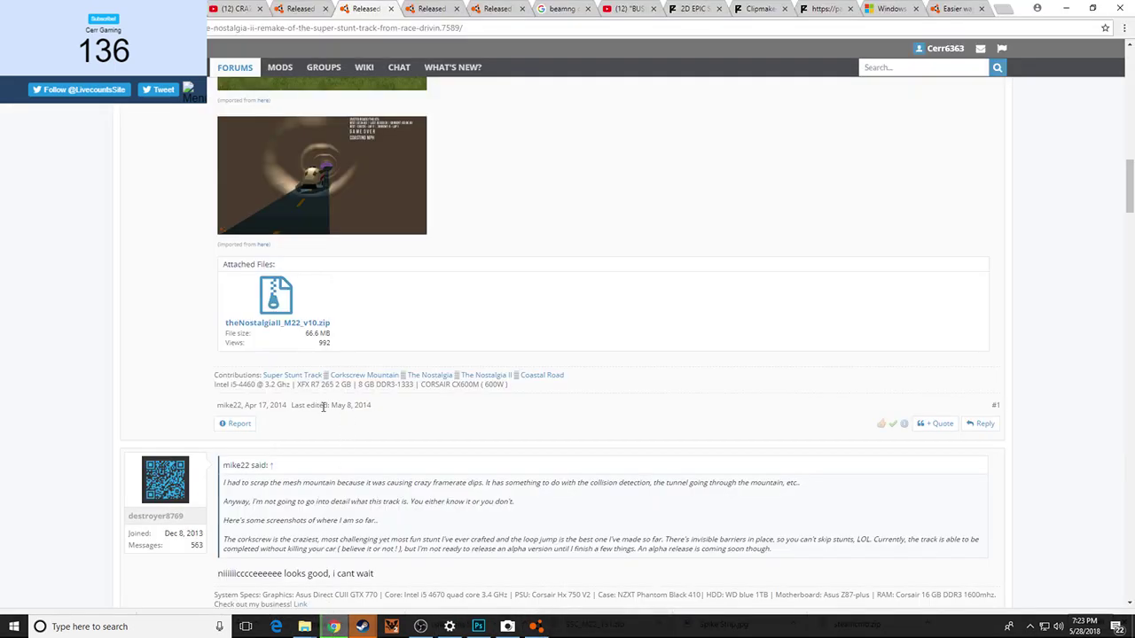
left_click(536, 627)
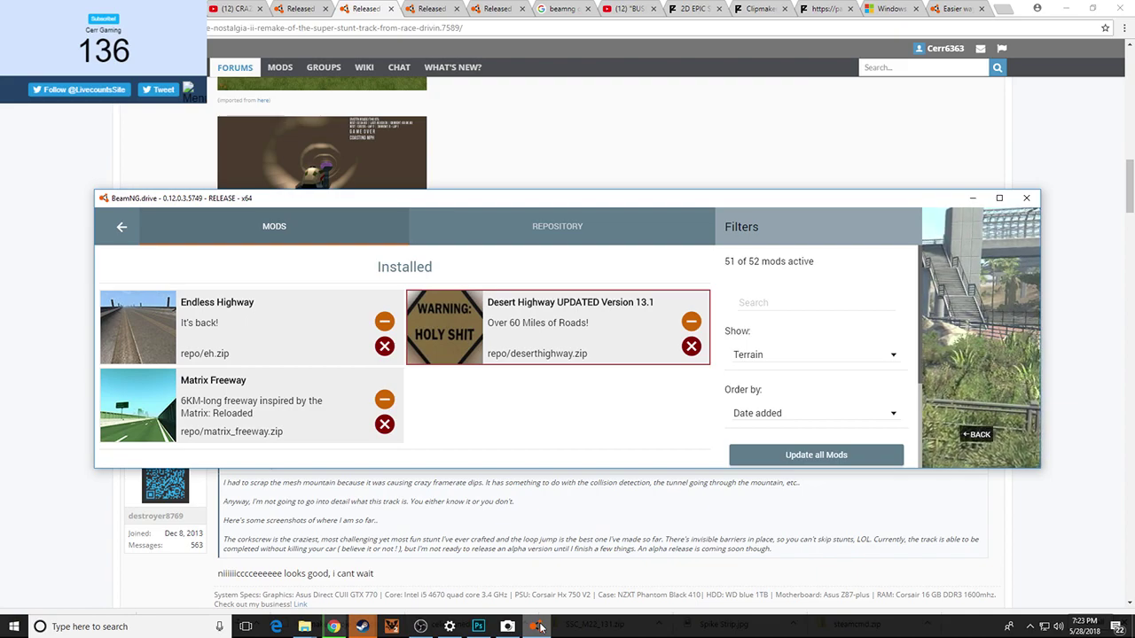
Switch to the YouTube stunt map video's tab and run a web search for "beamng drive stunt map" in it
left_click(243, 13)
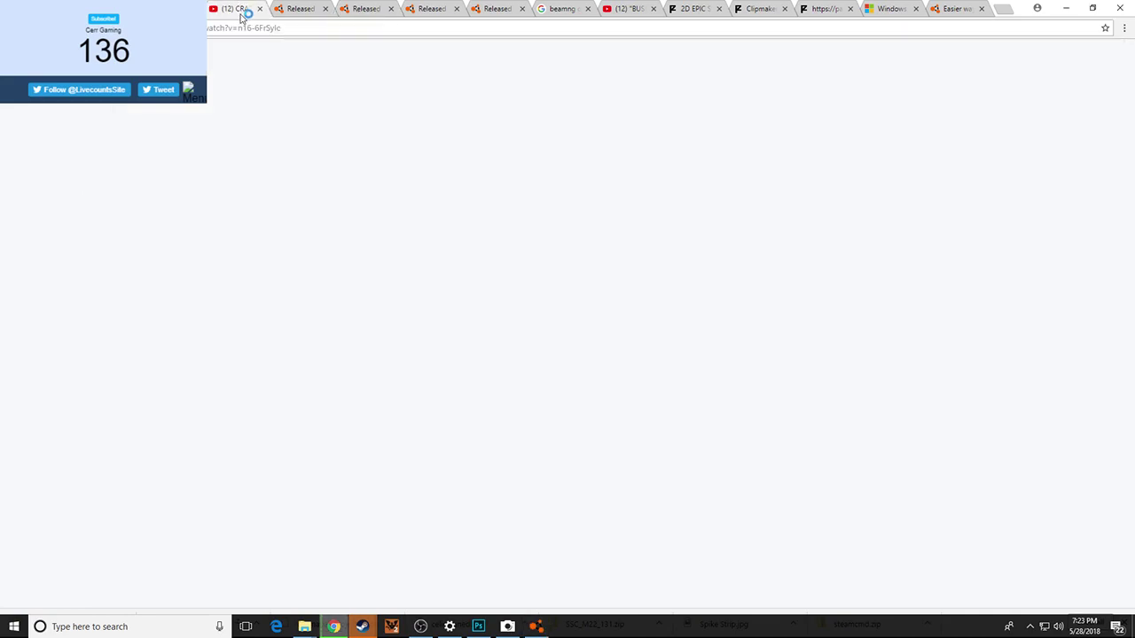
left_click(251, 29)
type("beamng dr")
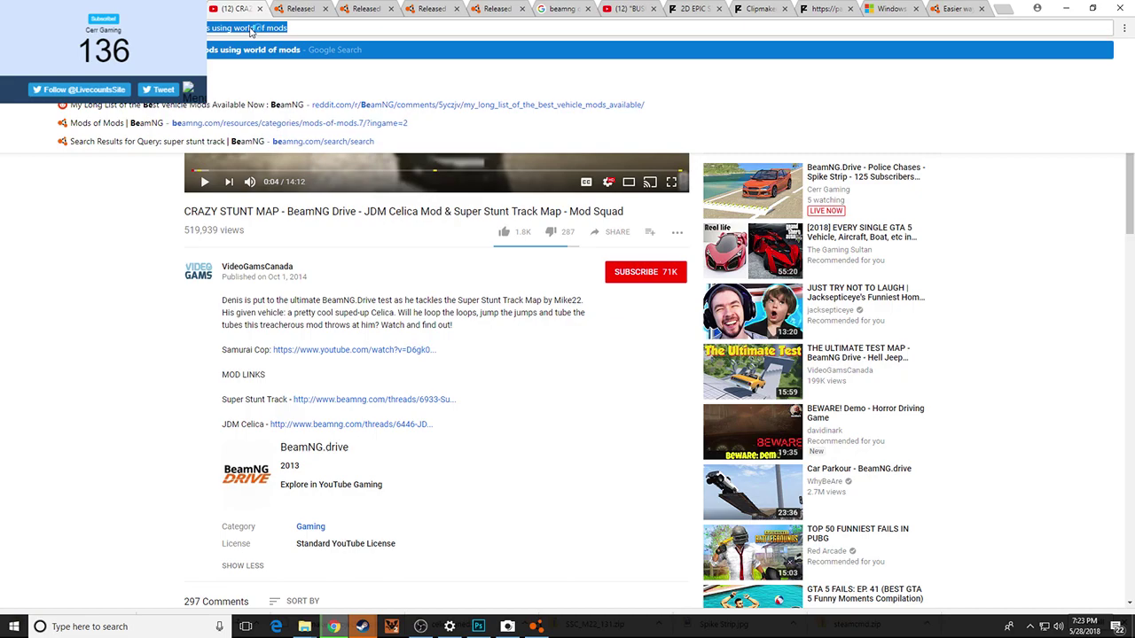
type("ive stunt m")
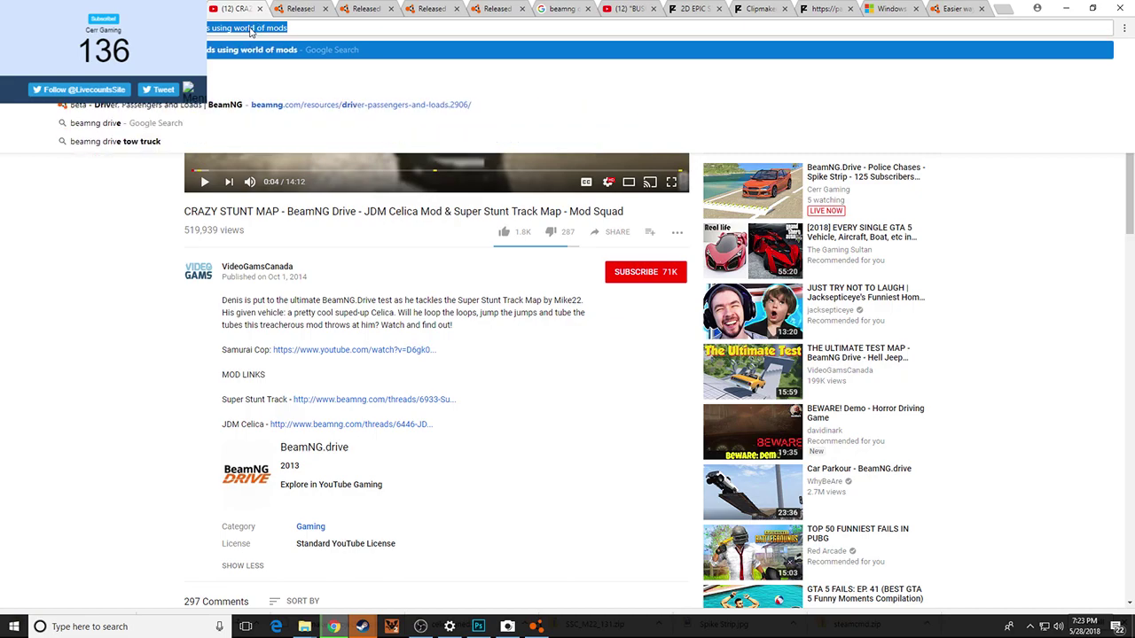
type("ap")
key("Return")
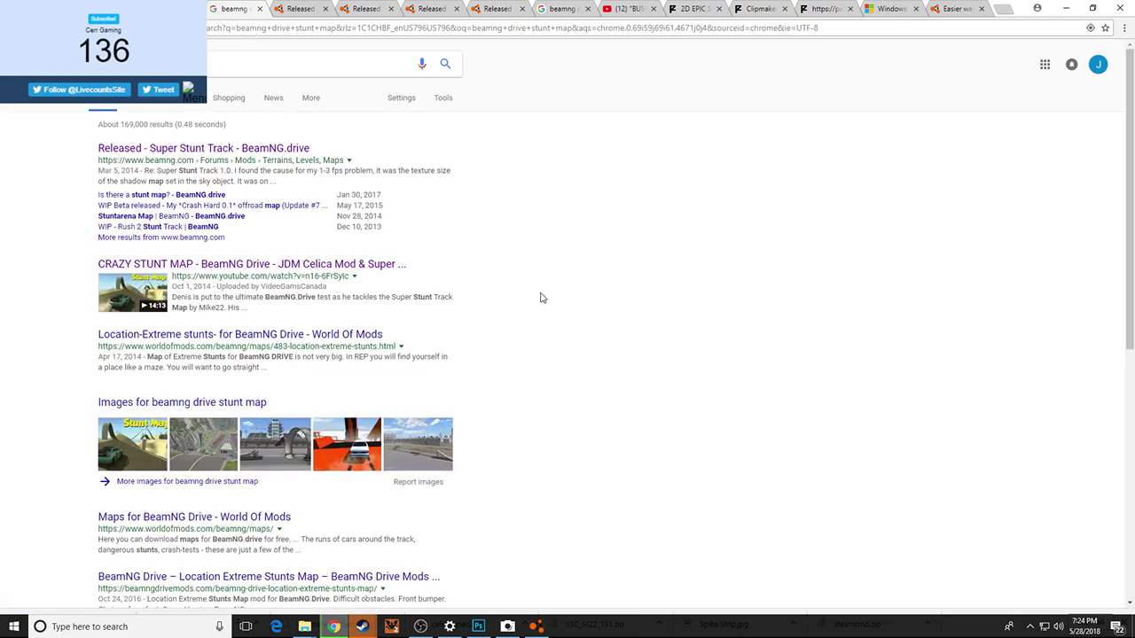
Open the BeamNG Drive Mods result for the Location Extreme Stunts Map and look over its page
scroll(532, 290, "down", 1)
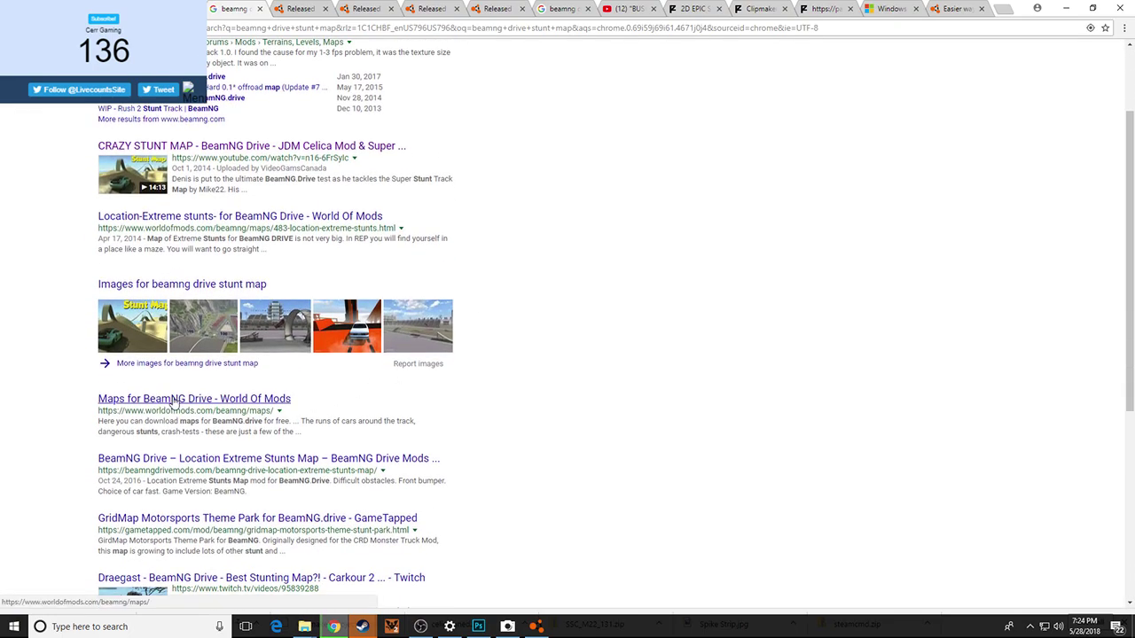
left_click(271, 459)
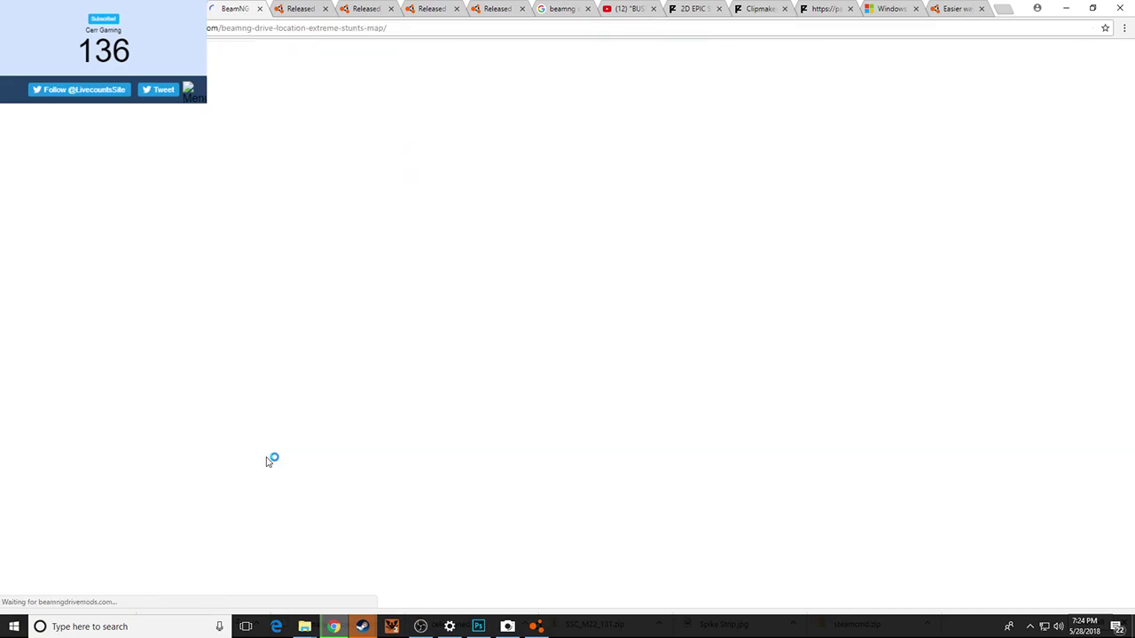
scroll(266, 462, "down", 2)
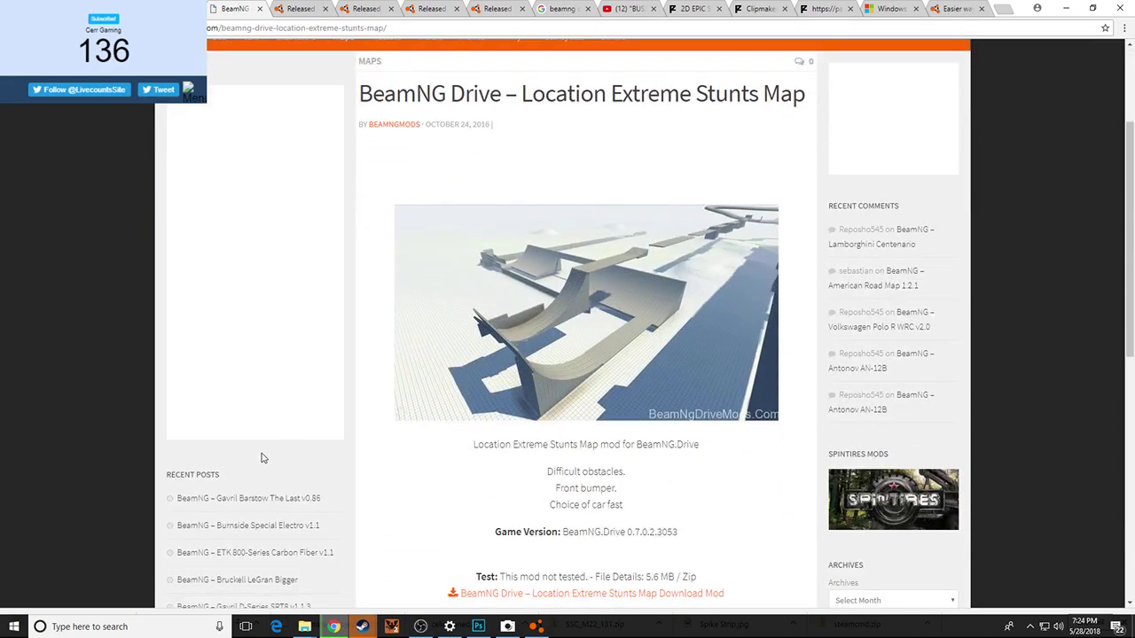
scroll(250, 456, "down", 2)
scroll(274, 433, "down", 2)
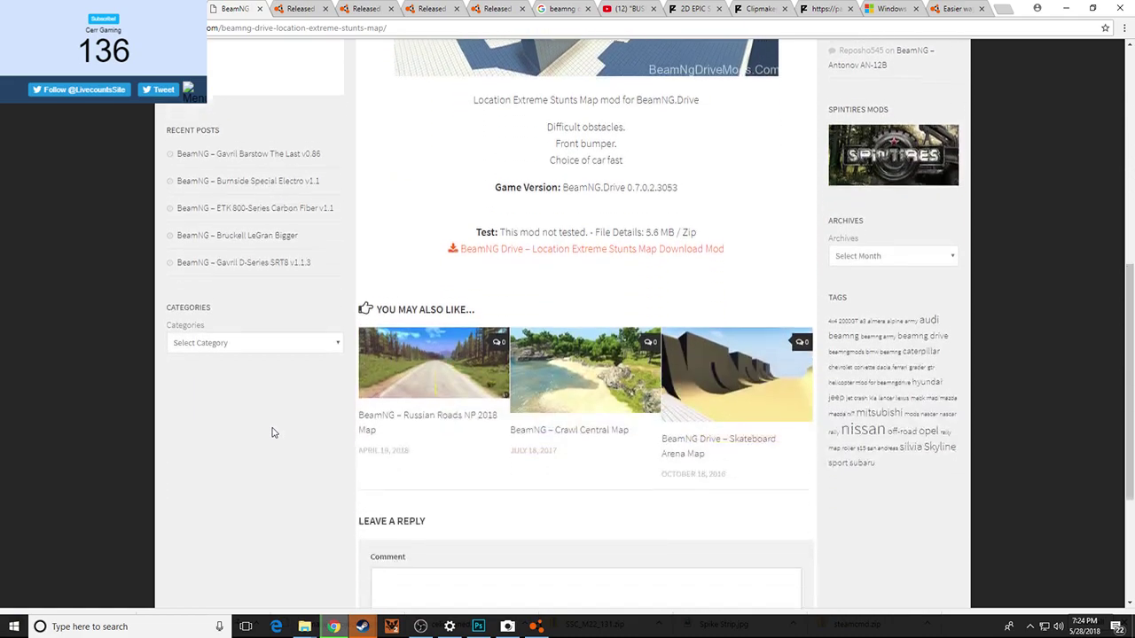
scroll(274, 433, "down", 2)
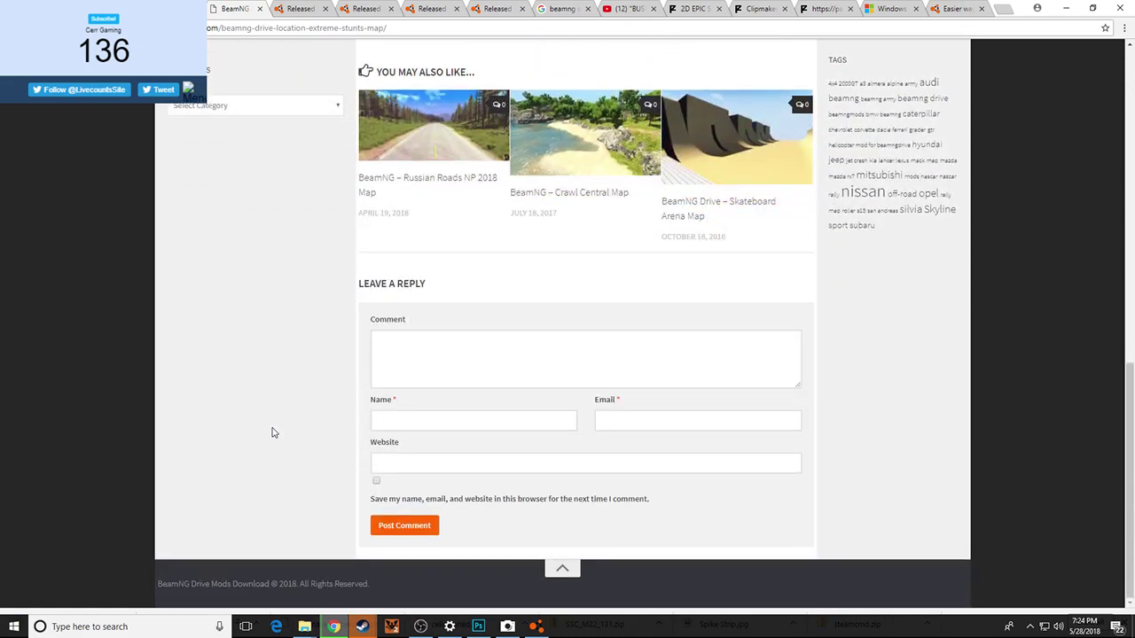
Follow the Location Extreme Stunts Map download links to its Modsup.com file page and close that tab
scroll(272, 432, "up", 6)
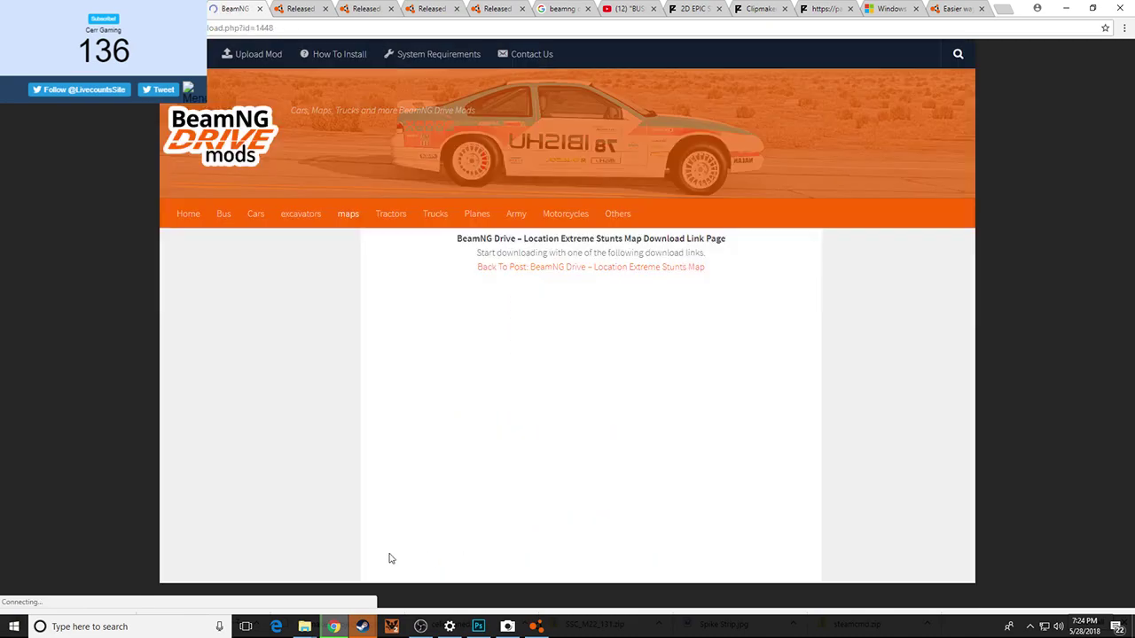
scroll(559, 425, "down", 5)
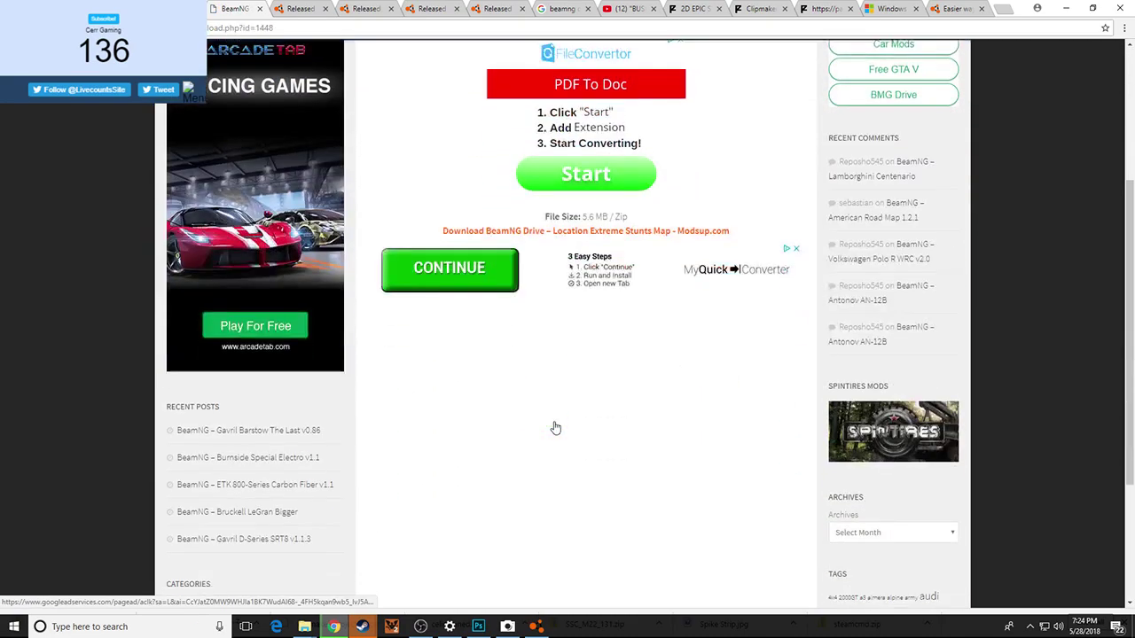
scroll(557, 424, "up", 5)
scroll(572, 439, "up", 1)
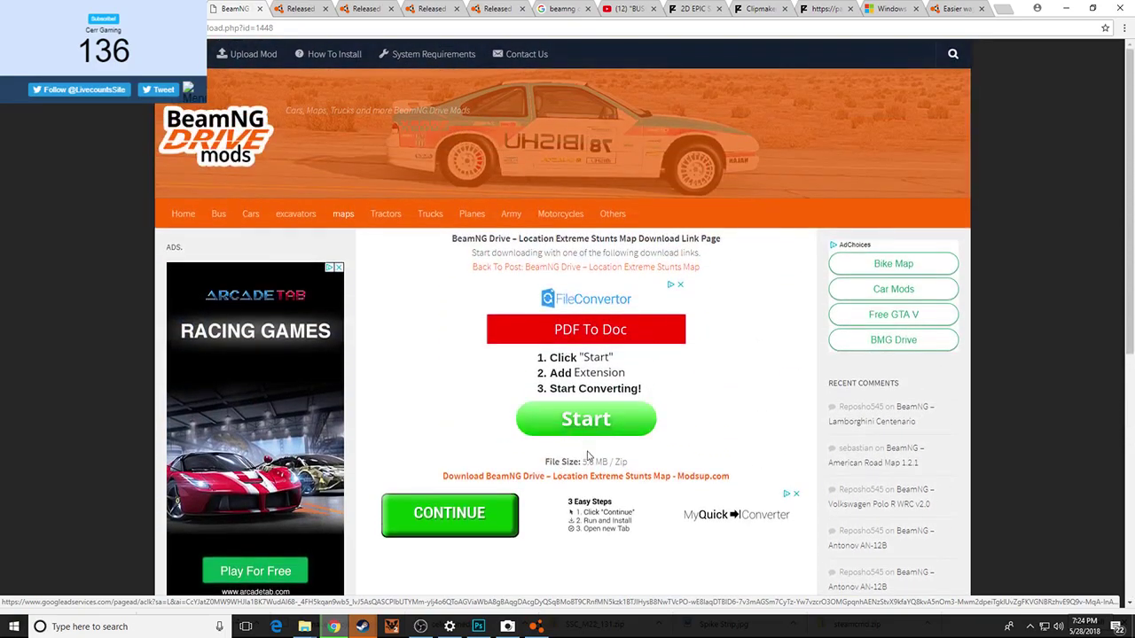
left_click(592, 476)
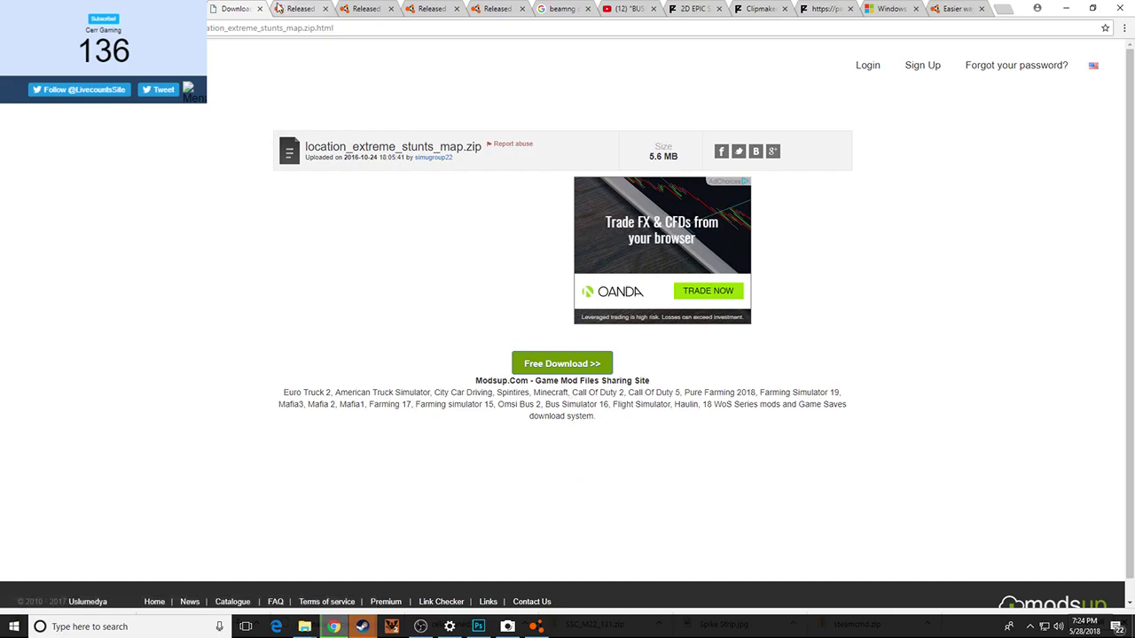
left_click(260, 9)
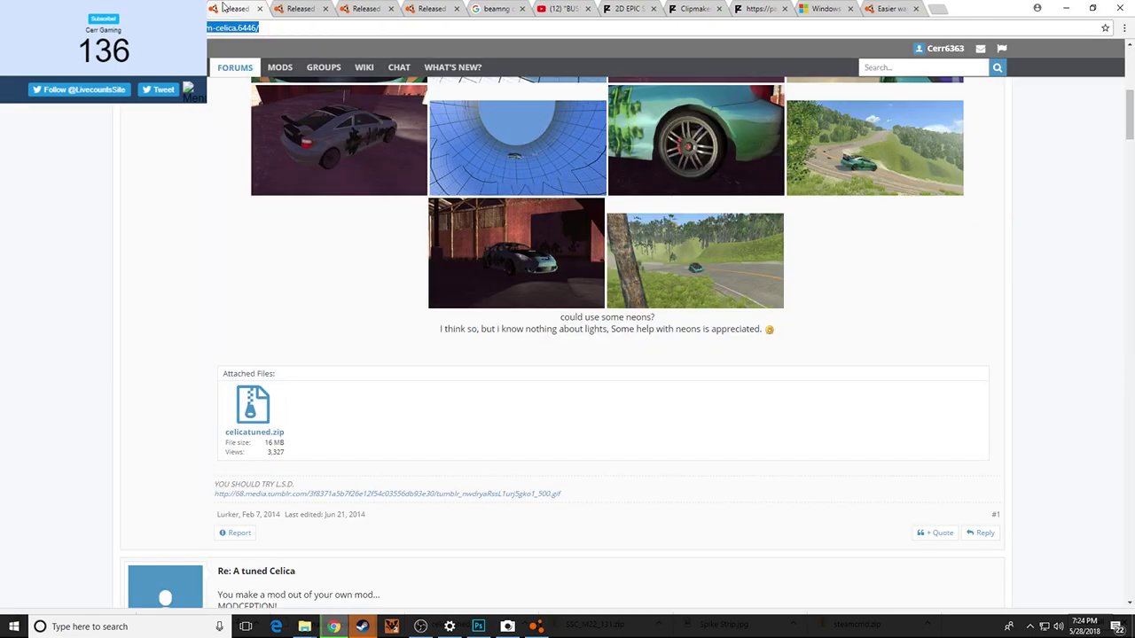
Switch to the Nostalgia II thread's tab and run a web search for "beamng drive stunt map" in it
scroll(226, 53, "up", 10)
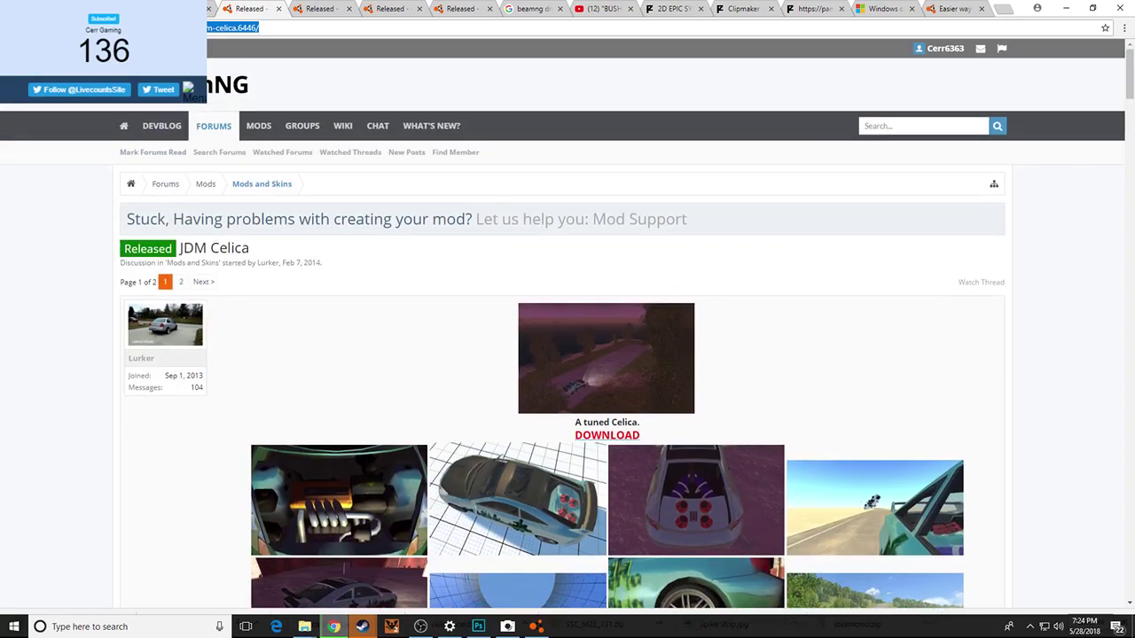
left_click(316, 8)
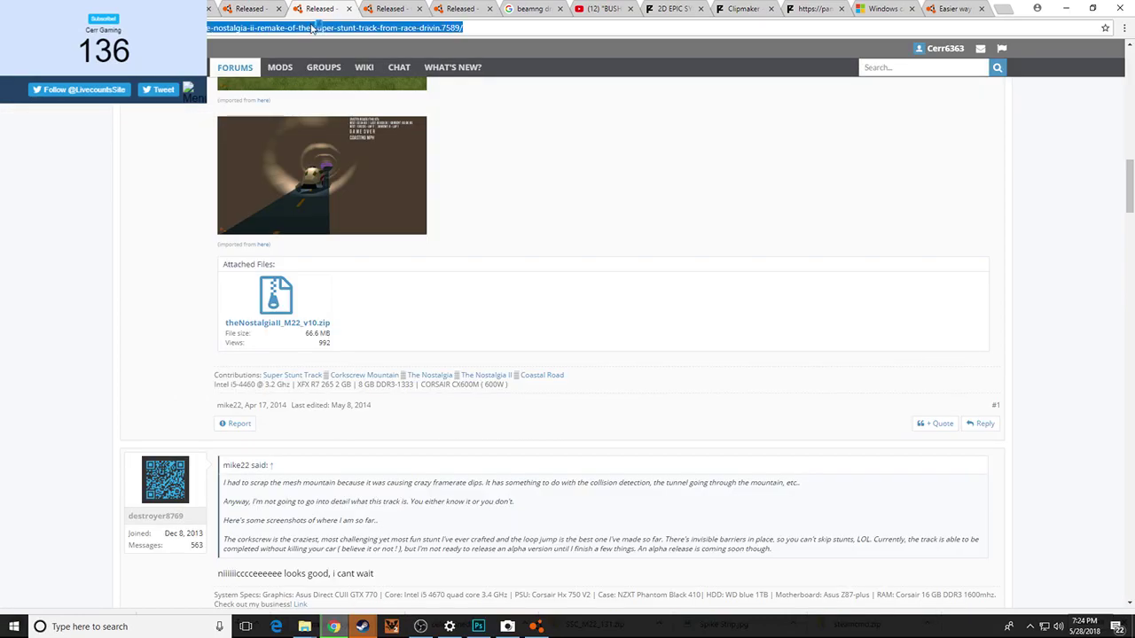
type("beamng dri")
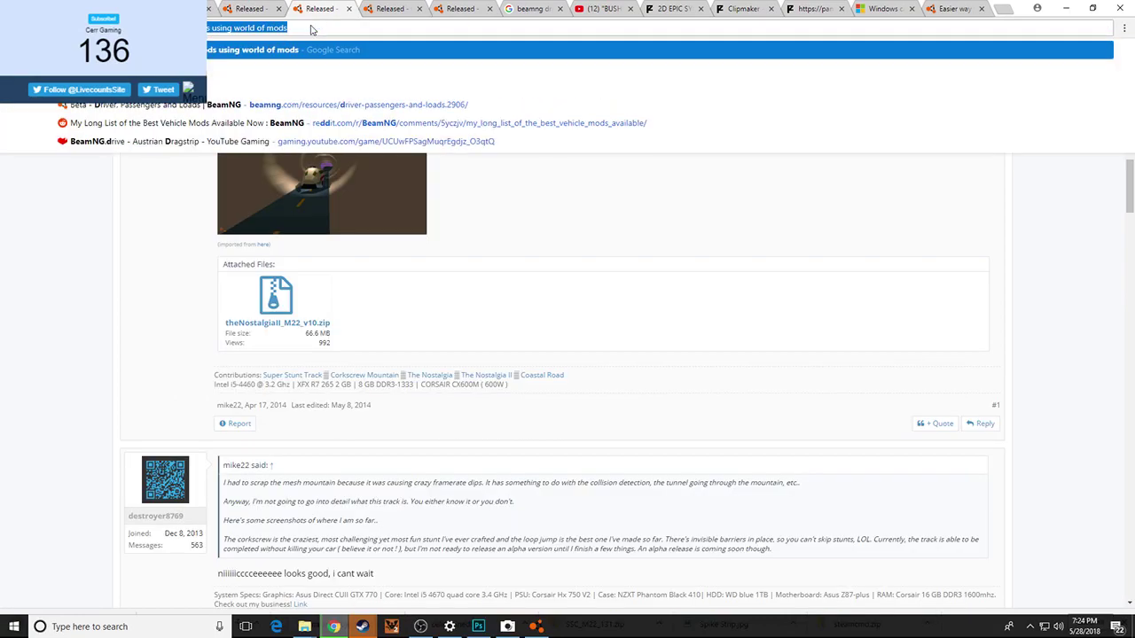
type("ve stunt")
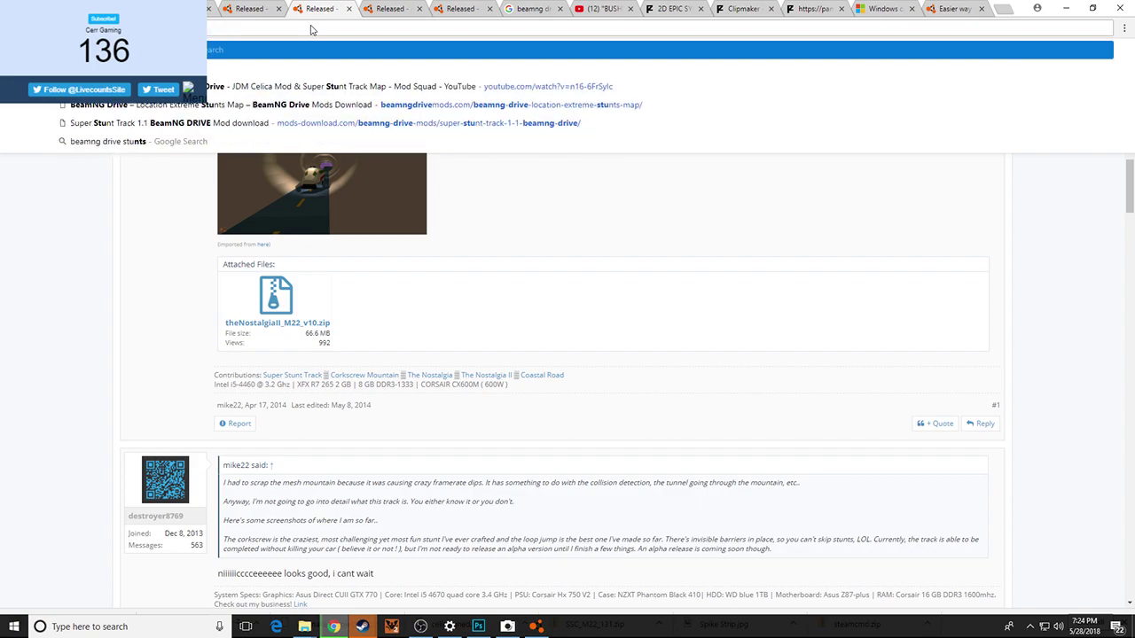
type(" map")
key("Return")
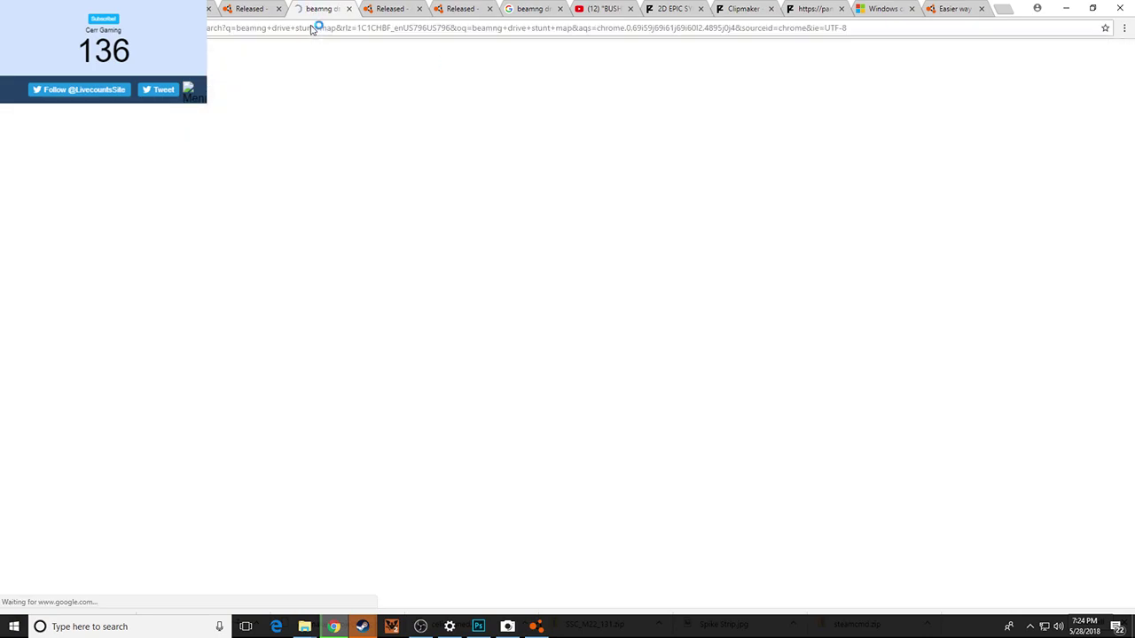
Open the Twitch result "Best Stunting Map?! - Carkour 2", expand its description and follow the Carkour 2 download link
scroll(301, 262, "down", 3)
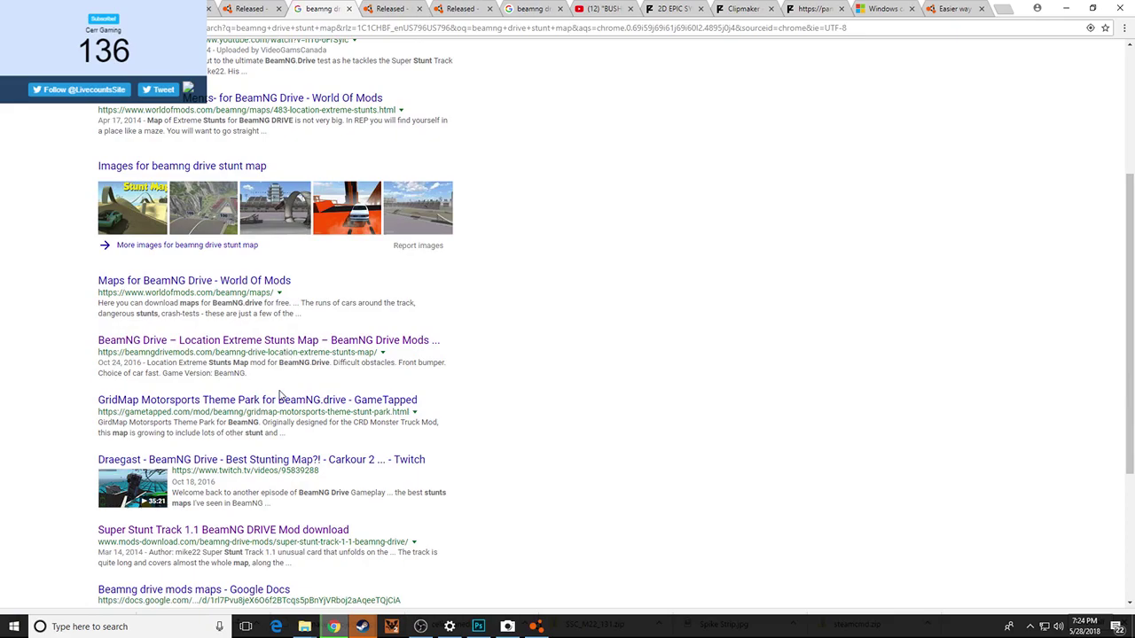
scroll(275, 377, "down", 1)
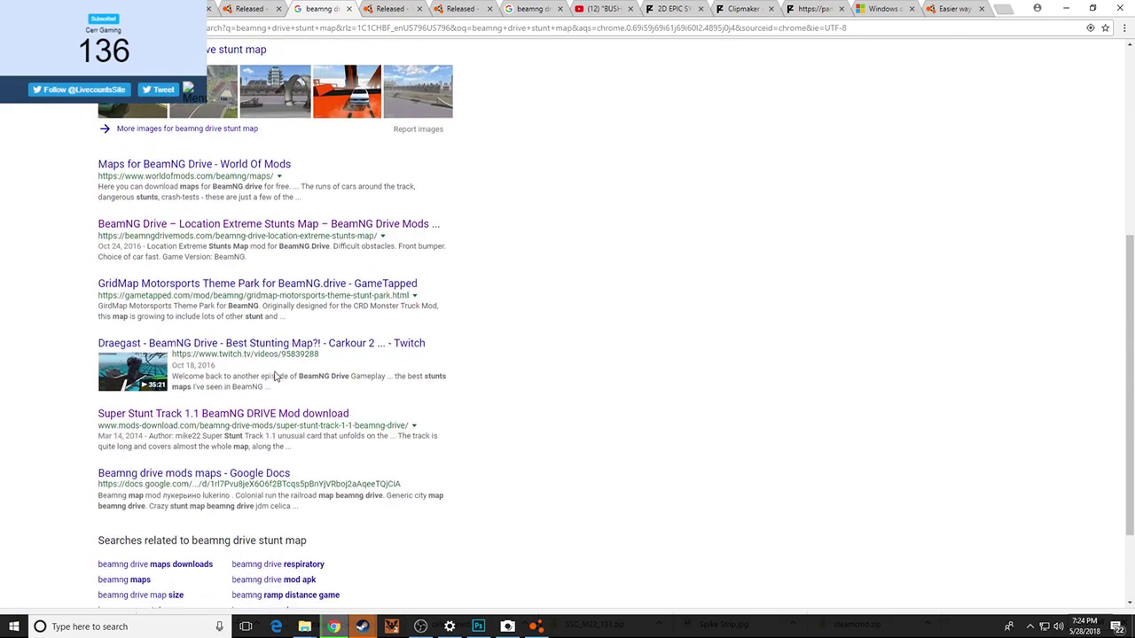
left_click(325, 350)
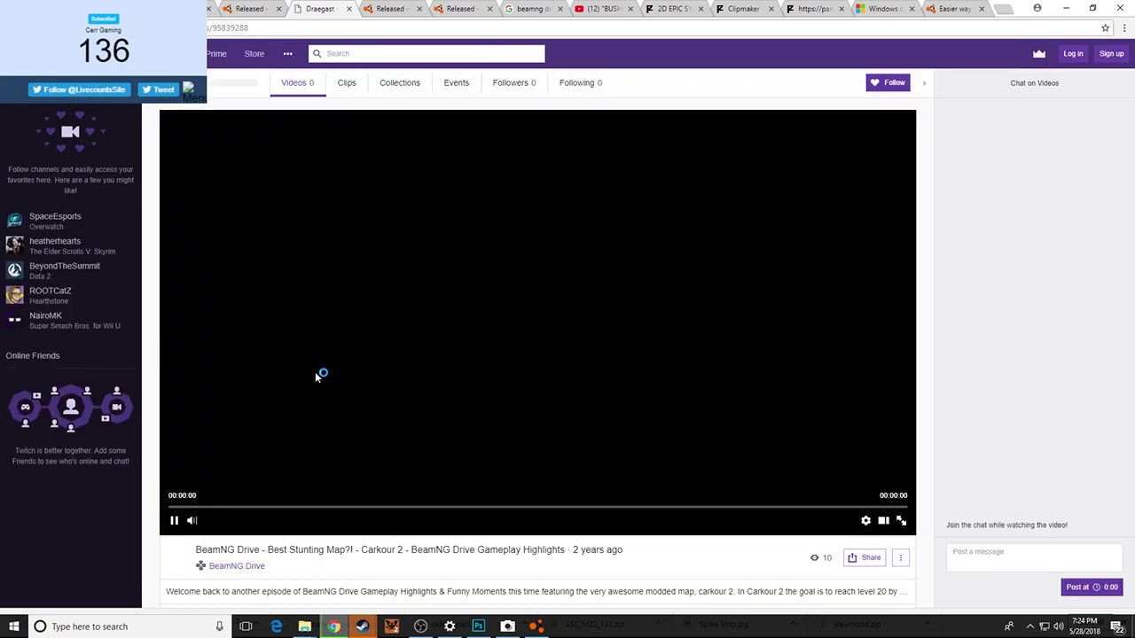
scroll(213, 423, "down", 2)
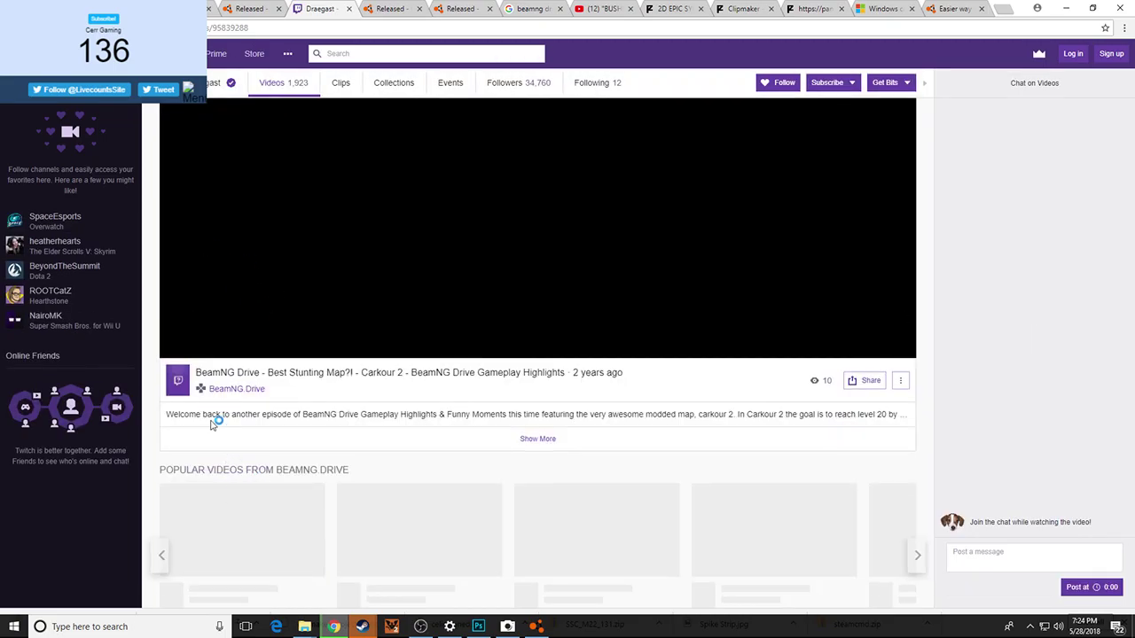
left_click(550, 439)
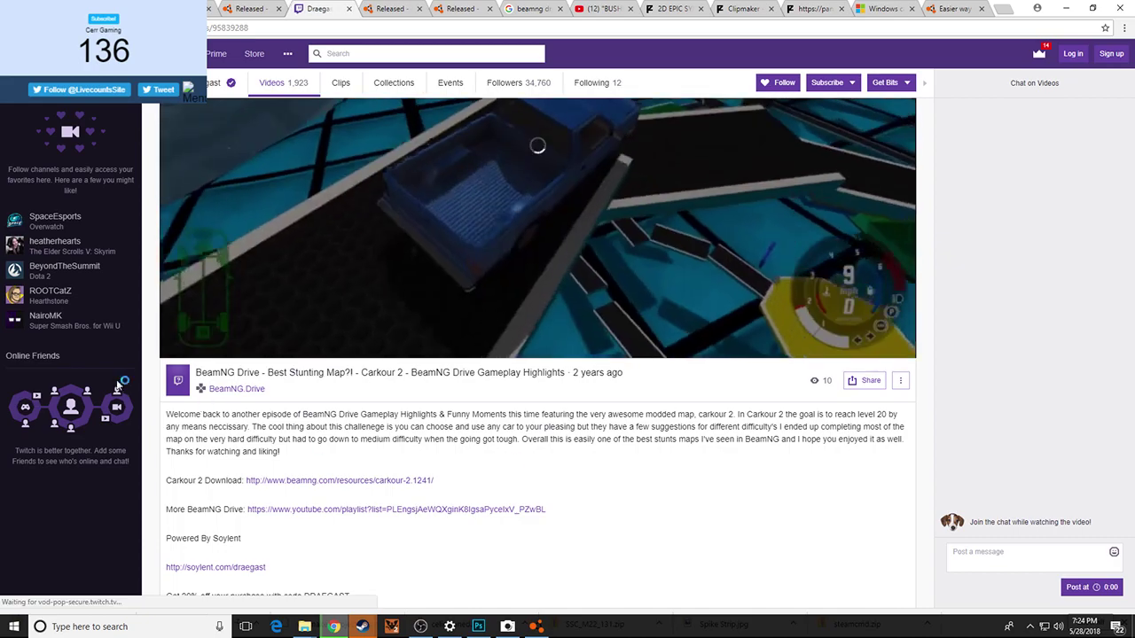
left_click(175, 346)
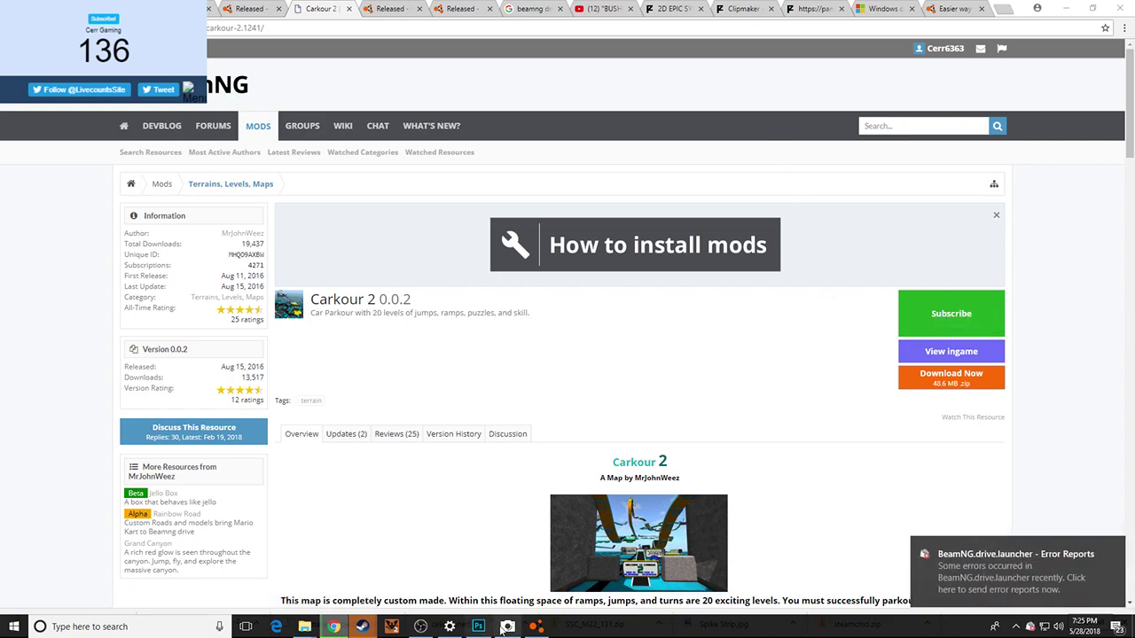
Switch to BeamNG.drive, maximize its window and set the installed mods filter to show All
left_click(536, 627)
scroll(570, 333, "down", 1)
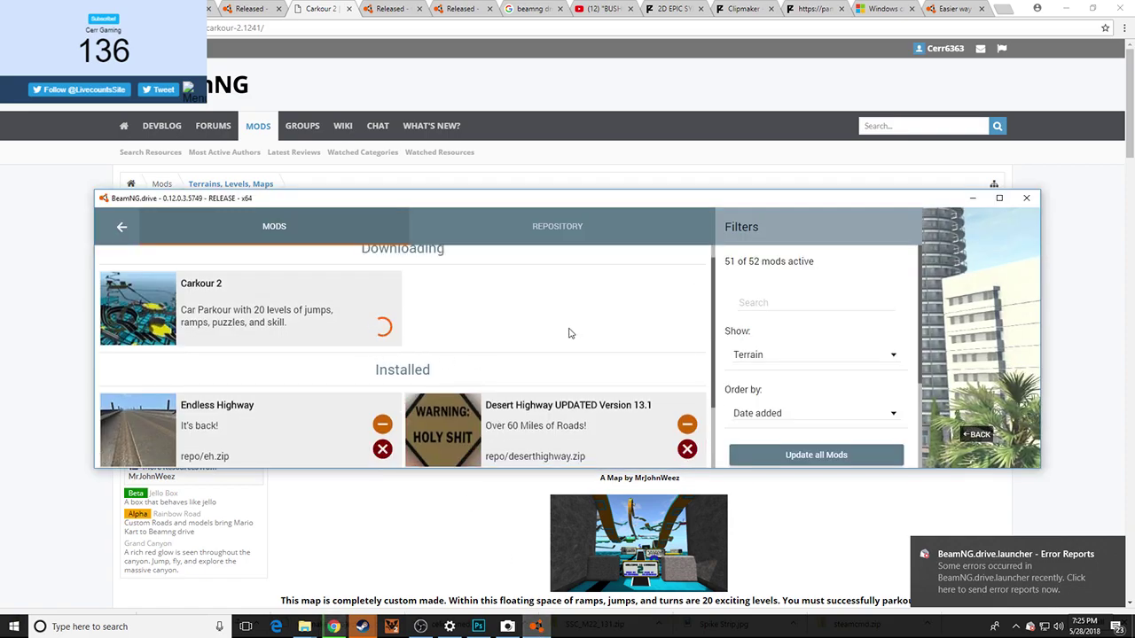
left_click(1000, 197)
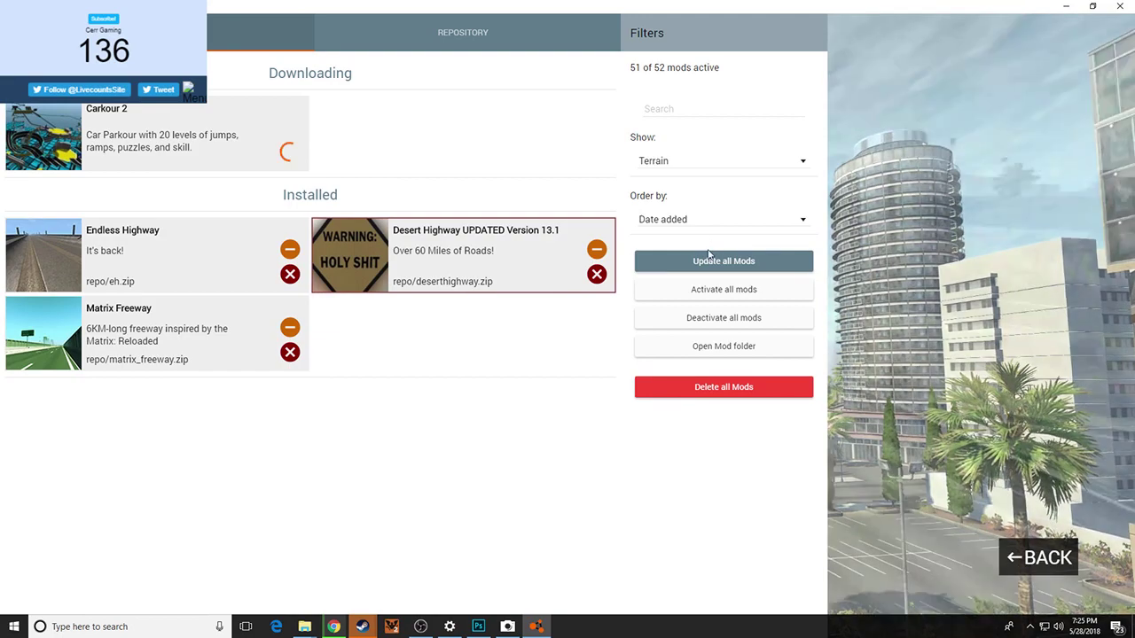
left_click(673, 164)
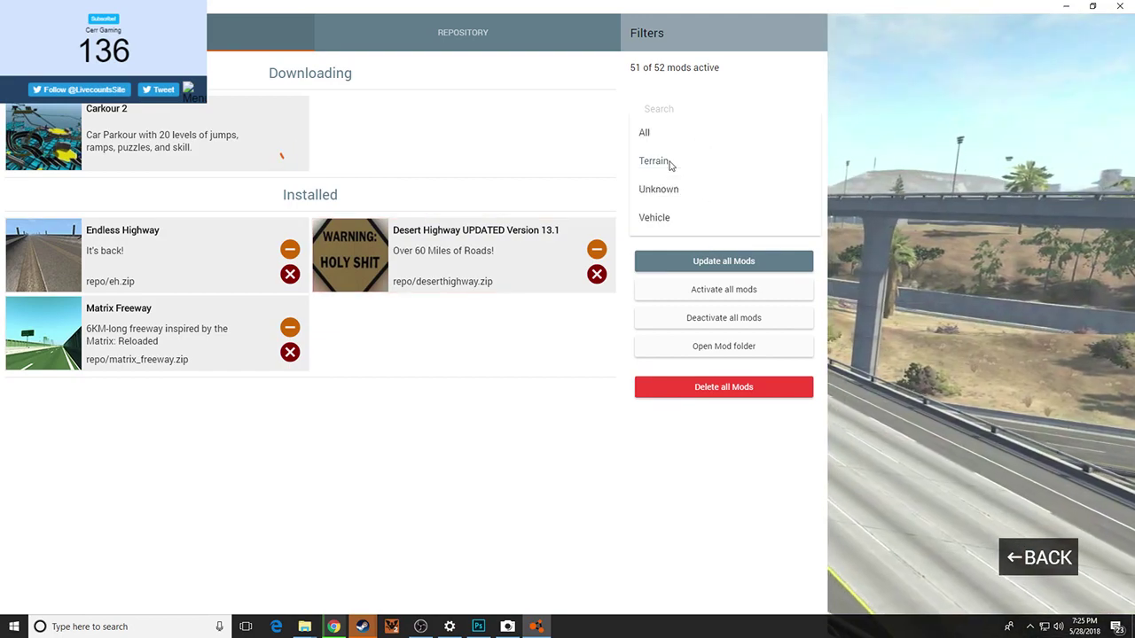
left_click(644, 131)
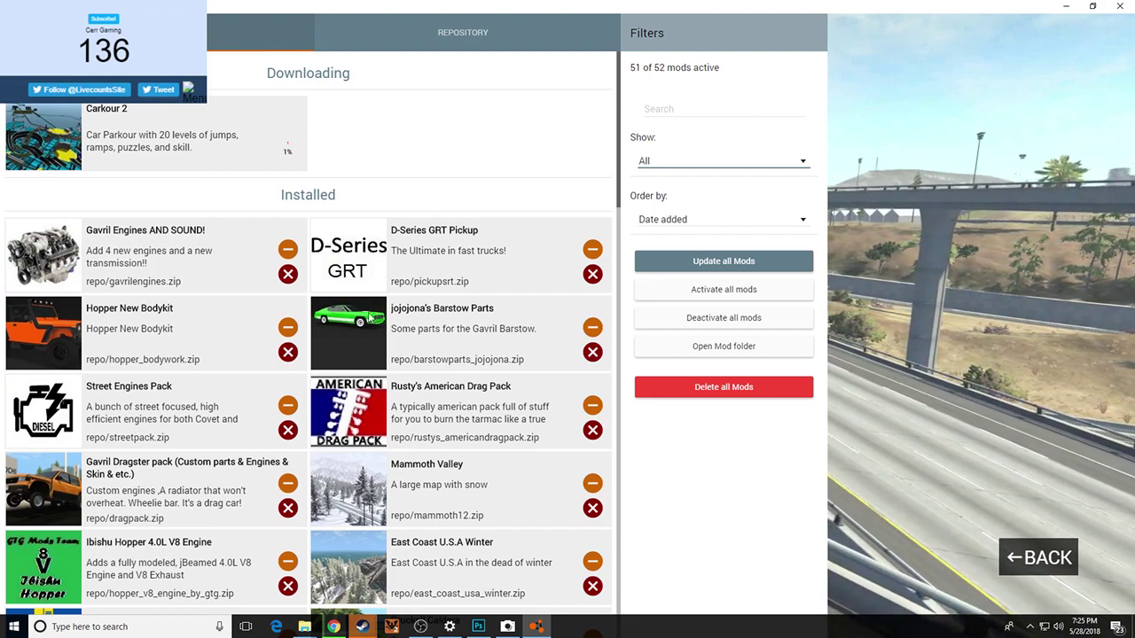
Delete the Hopper New Bodykit, Mammoth Valley and East Coast U.S.A Winter mods
left_click(287, 352)
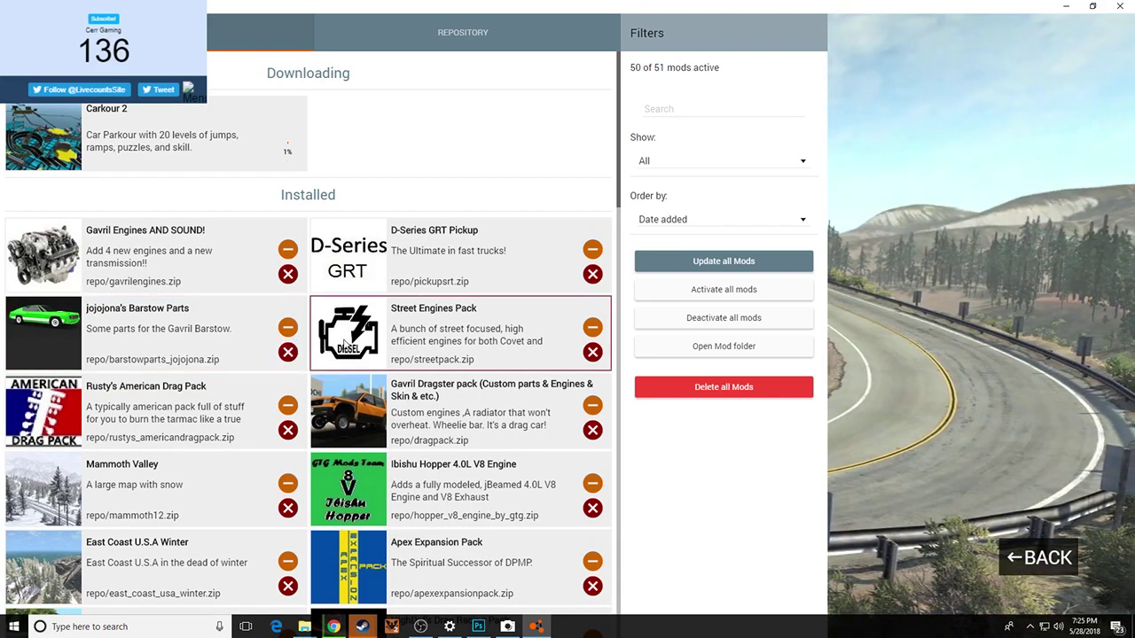
left_click(287, 508)
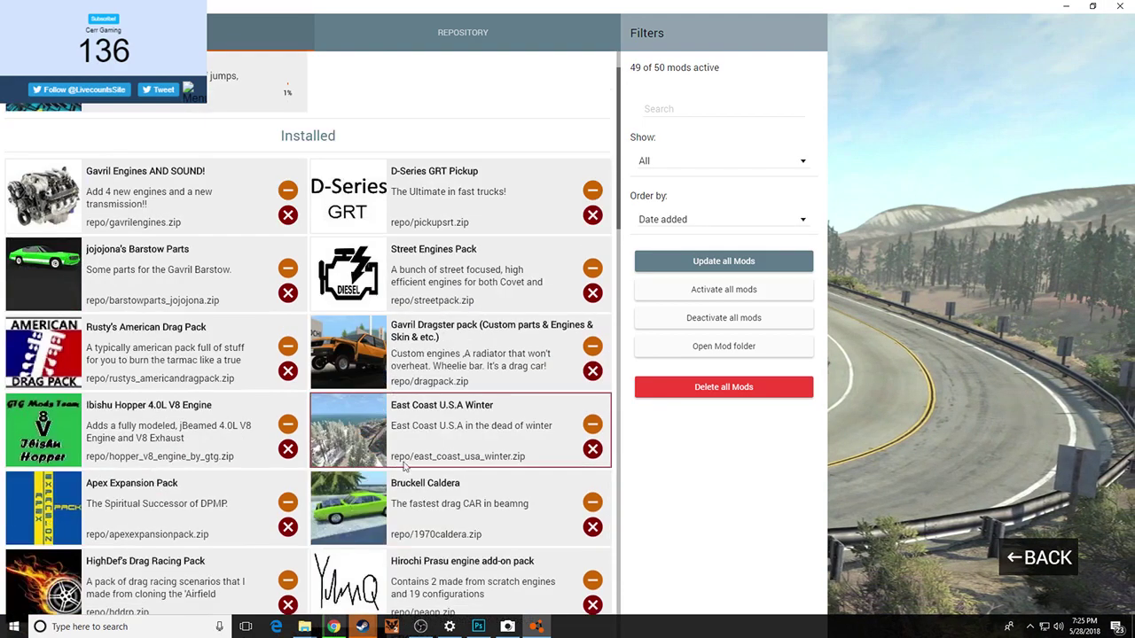
left_click(592, 449)
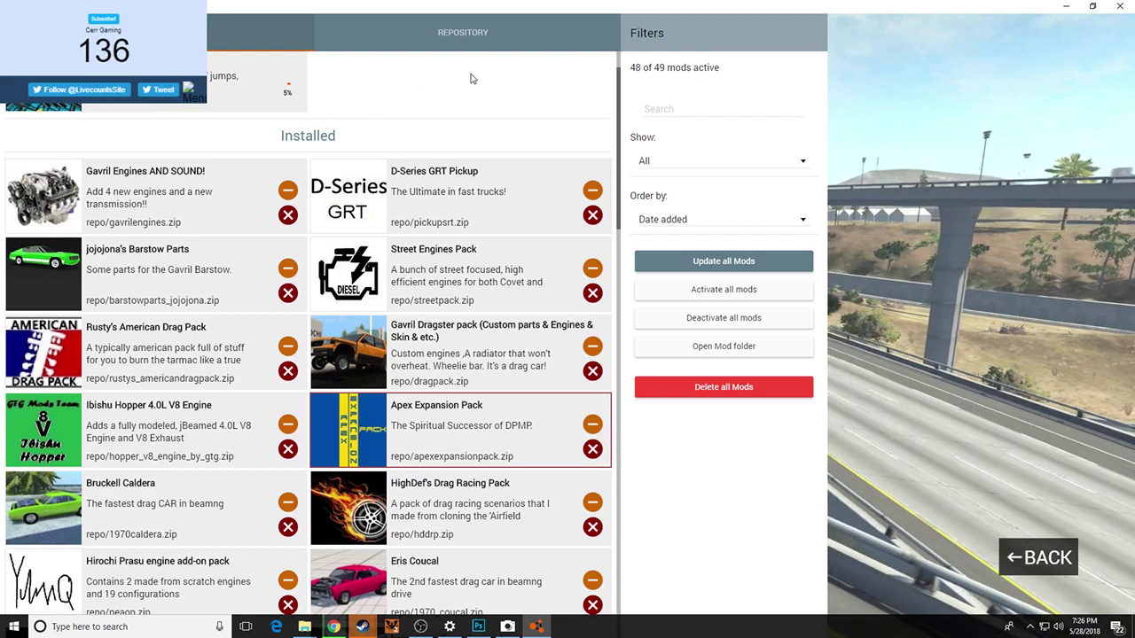
scroll(383, 182, "up", 1)
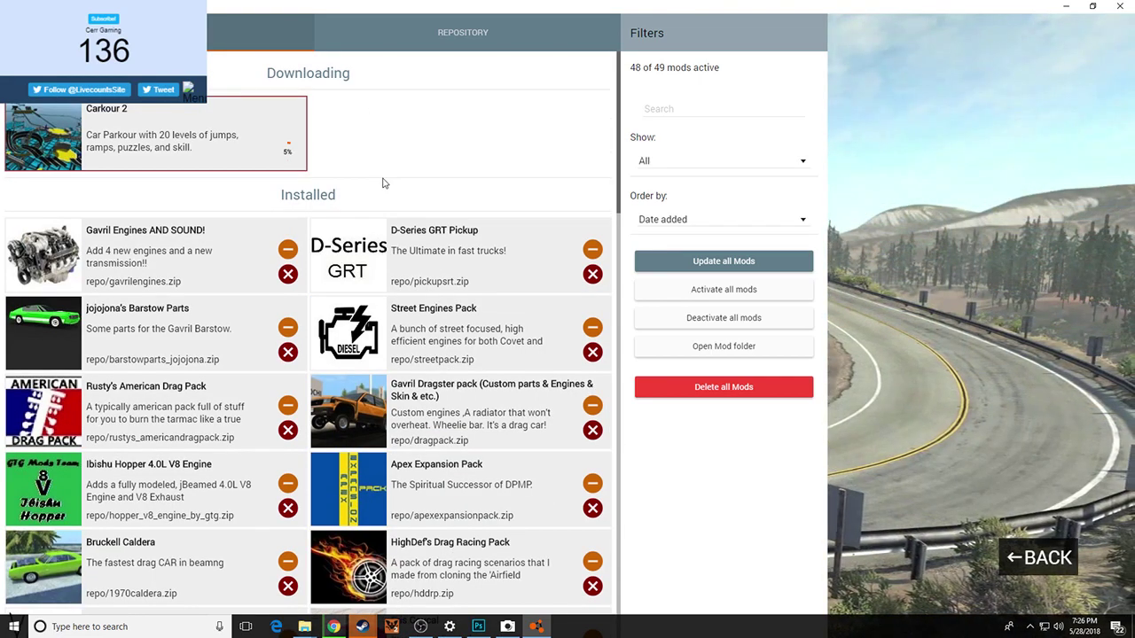
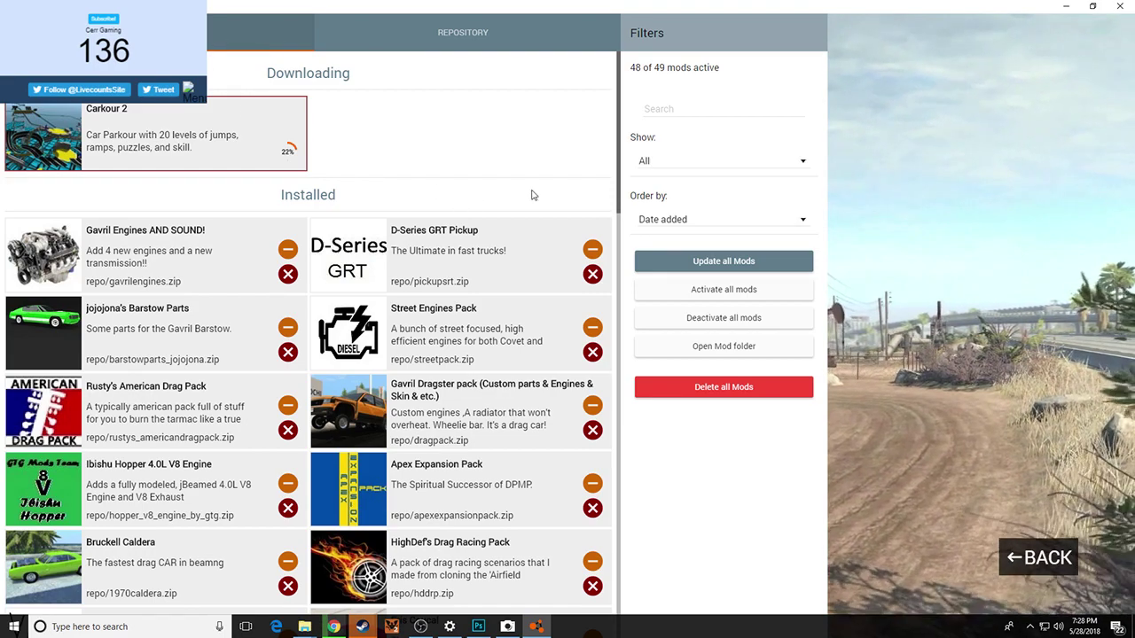
Look through the list of installed mods, from the engine packs to the Blue Bird Bus, and return to its beginning
scroll(532, 191, "down", 2)
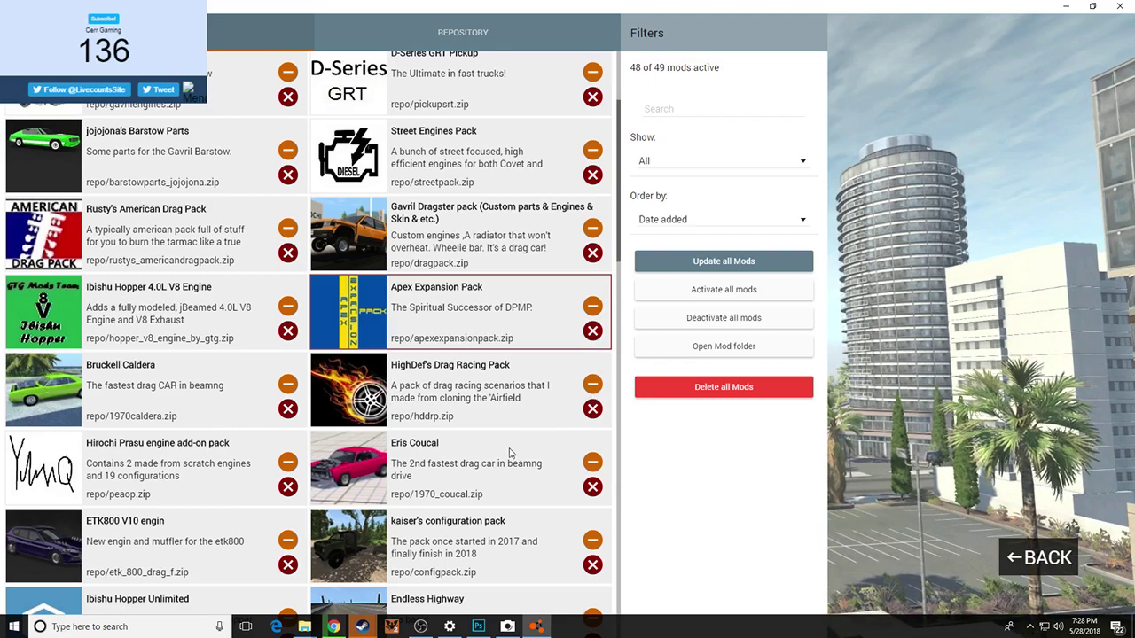
scroll(515, 447, "down", 1)
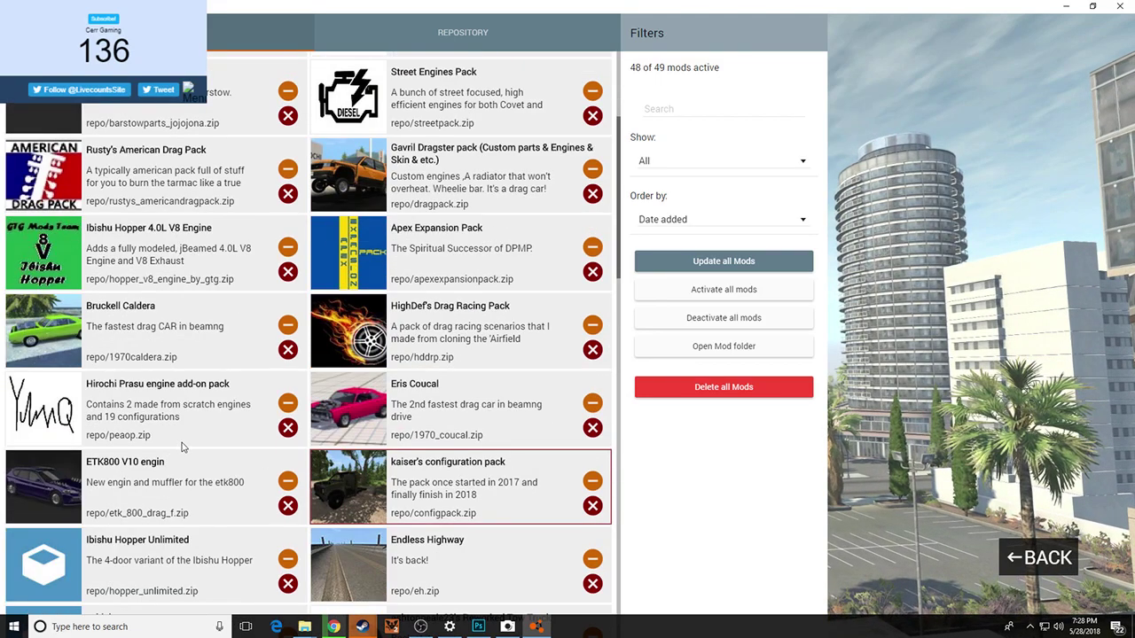
scroll(182, 443, "down", 2)
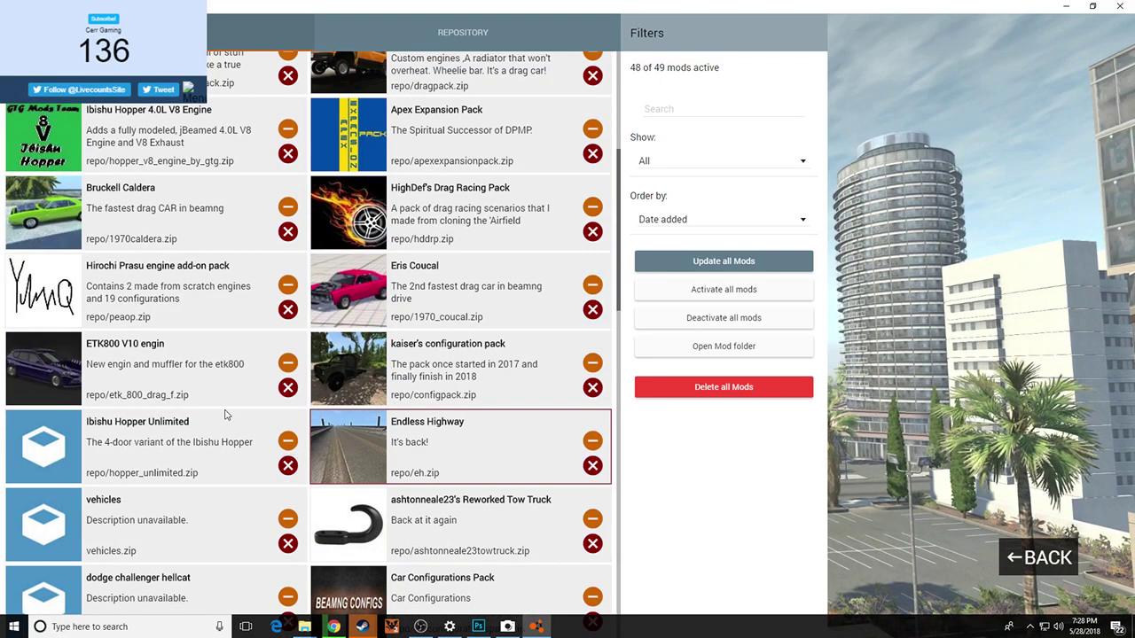
scroll(211, 404, "down", 2)
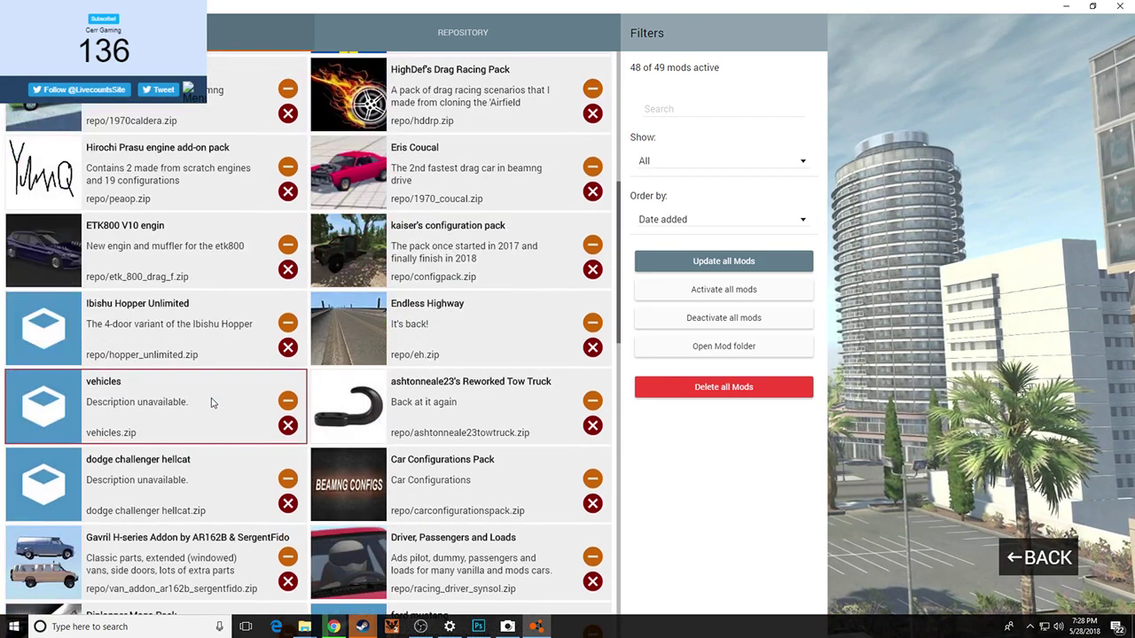
scroll(211, 403, "down", 1)
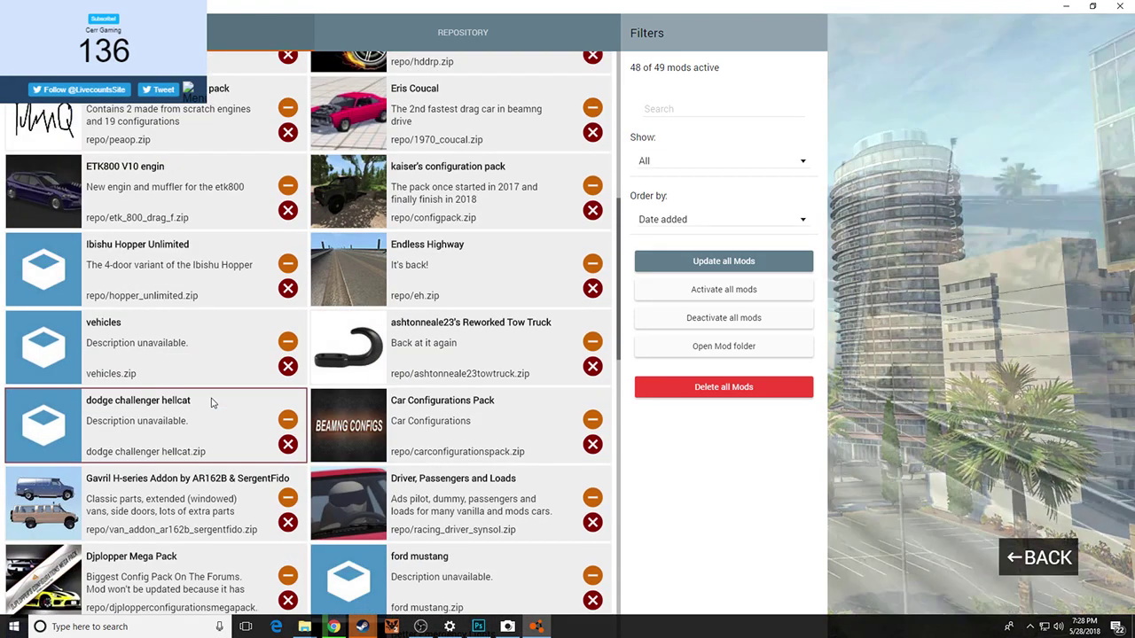
scroll(211, 403, "down", 2)
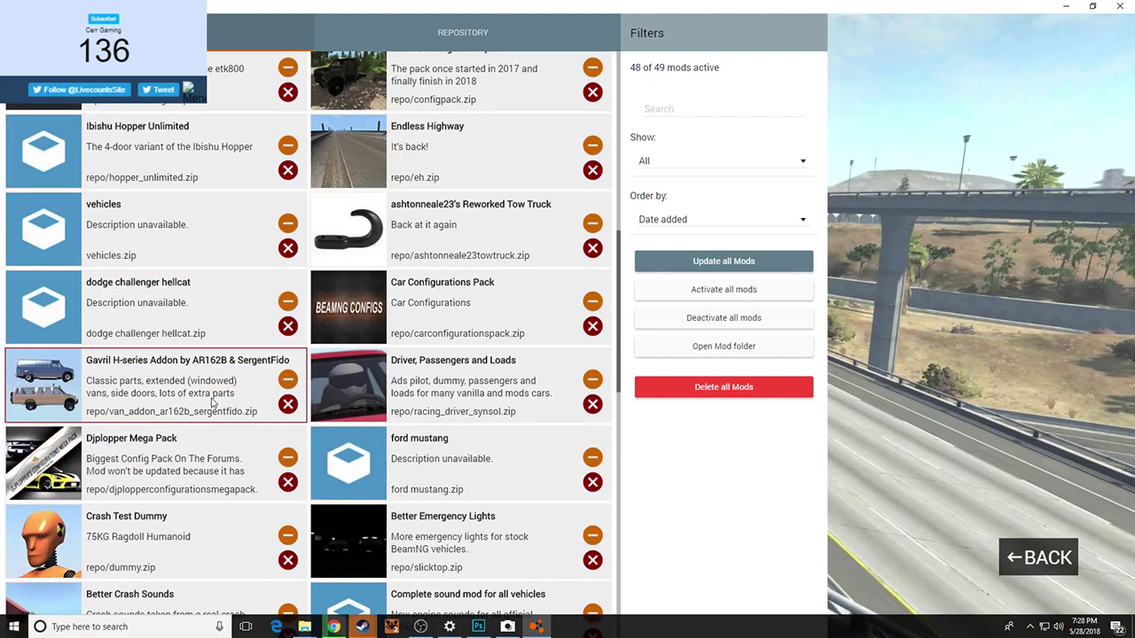
scroll(211, 404, "down", 2)
scroll(211, 404, "down", 2)
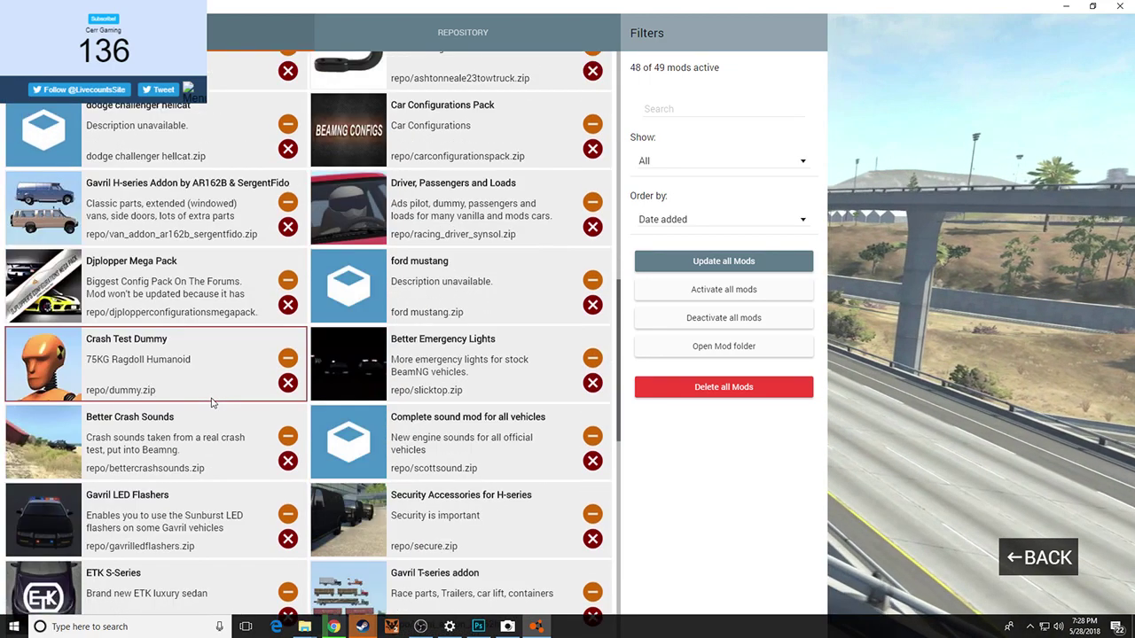
scroll(211, 404, "down", 2)
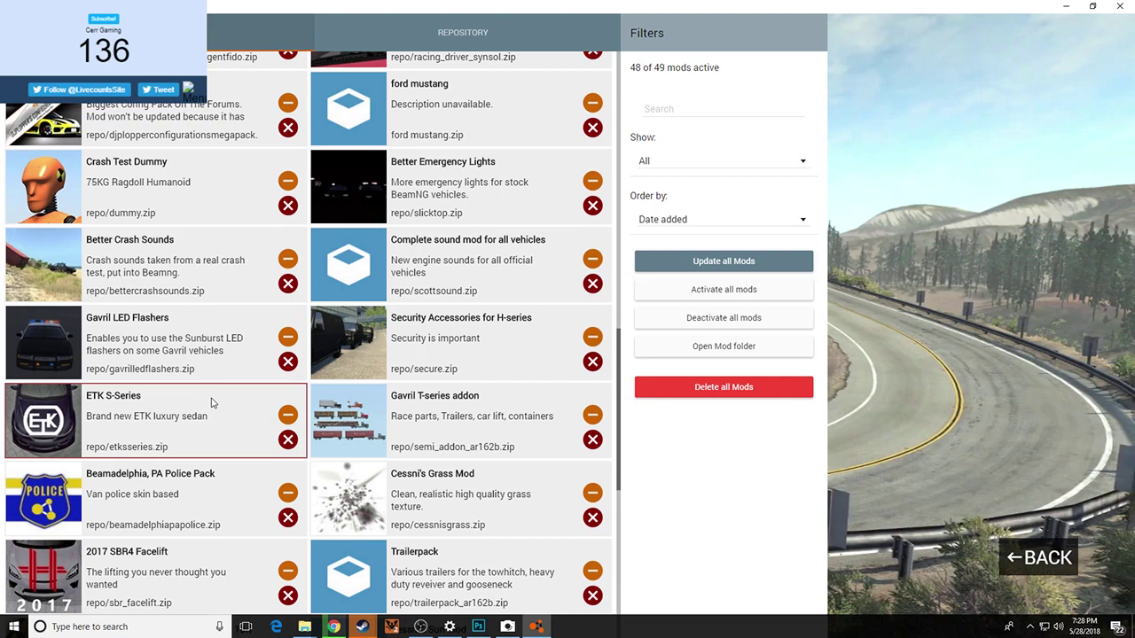
scroll(211, 403, "down", 2)
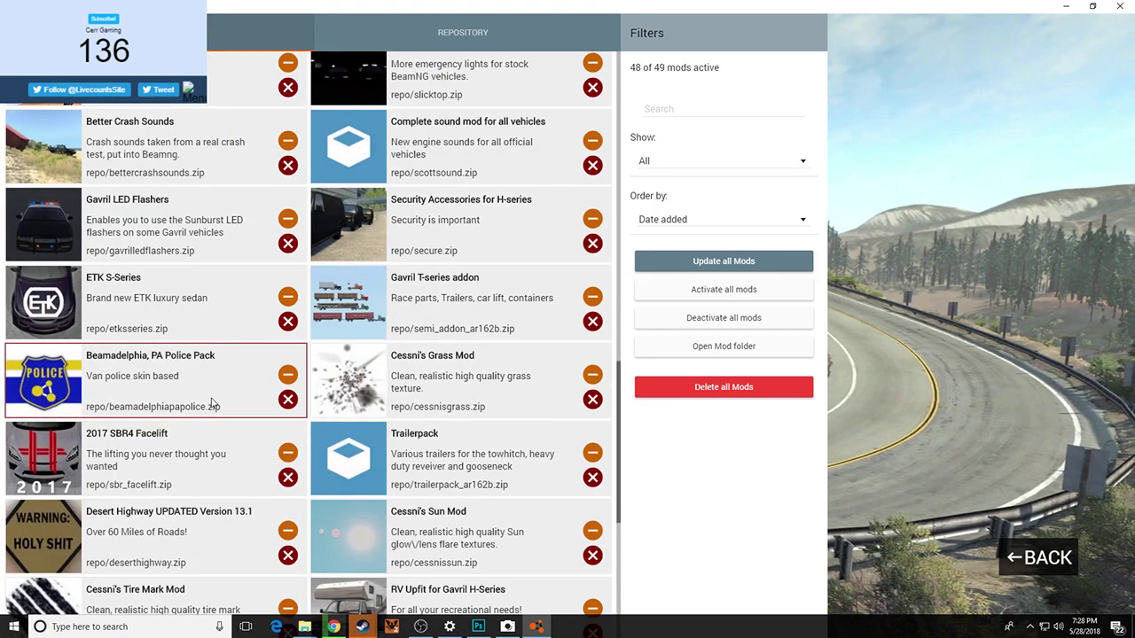
scroll(211, 403, "down", 1)
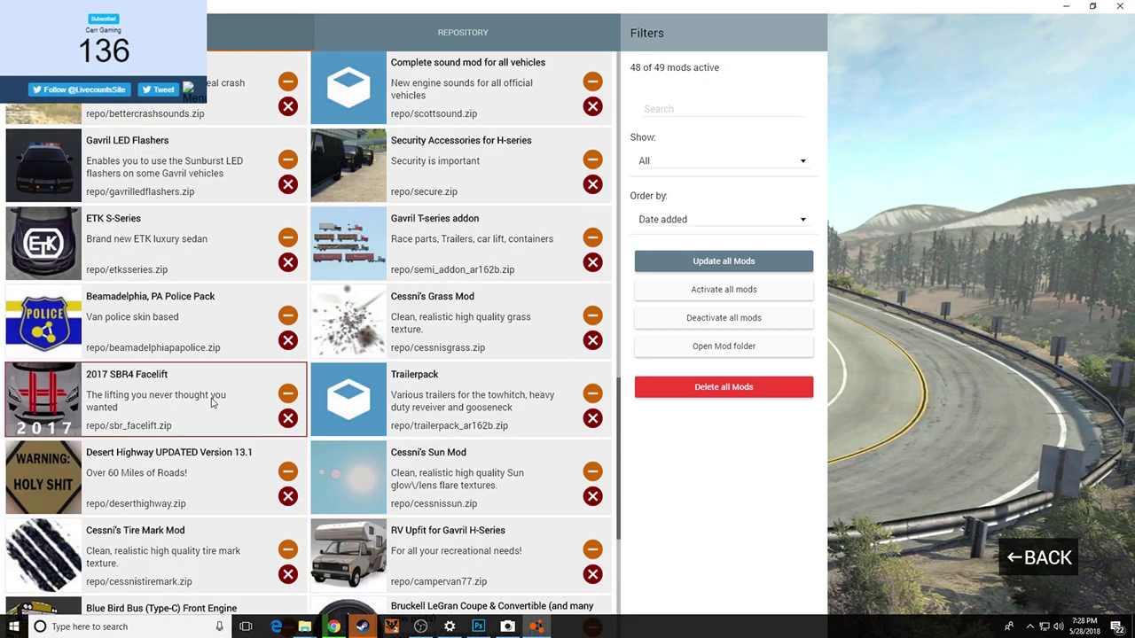
scroll(211, 403, "down", 1)
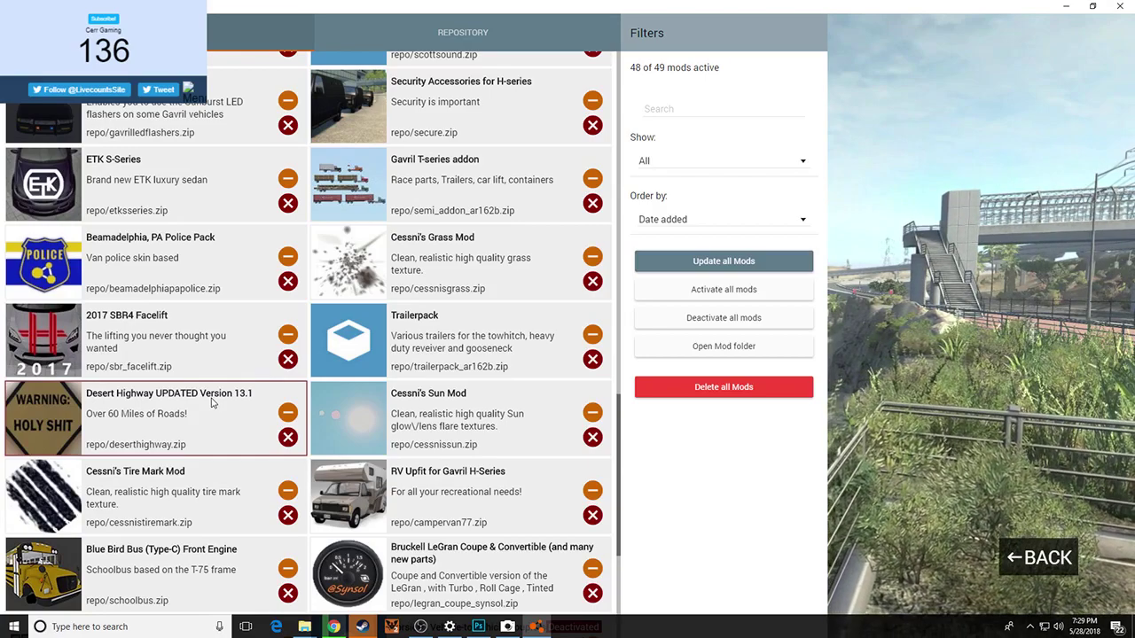
scroll(211, 403, "up", 15)
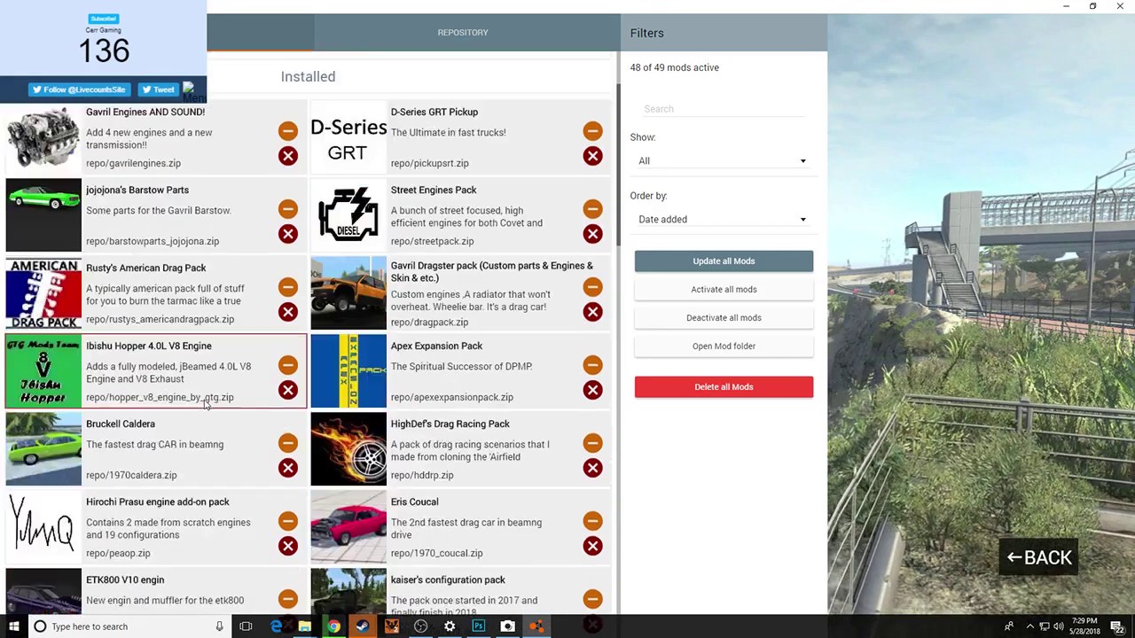
scroll(355, 586, "down", 1)
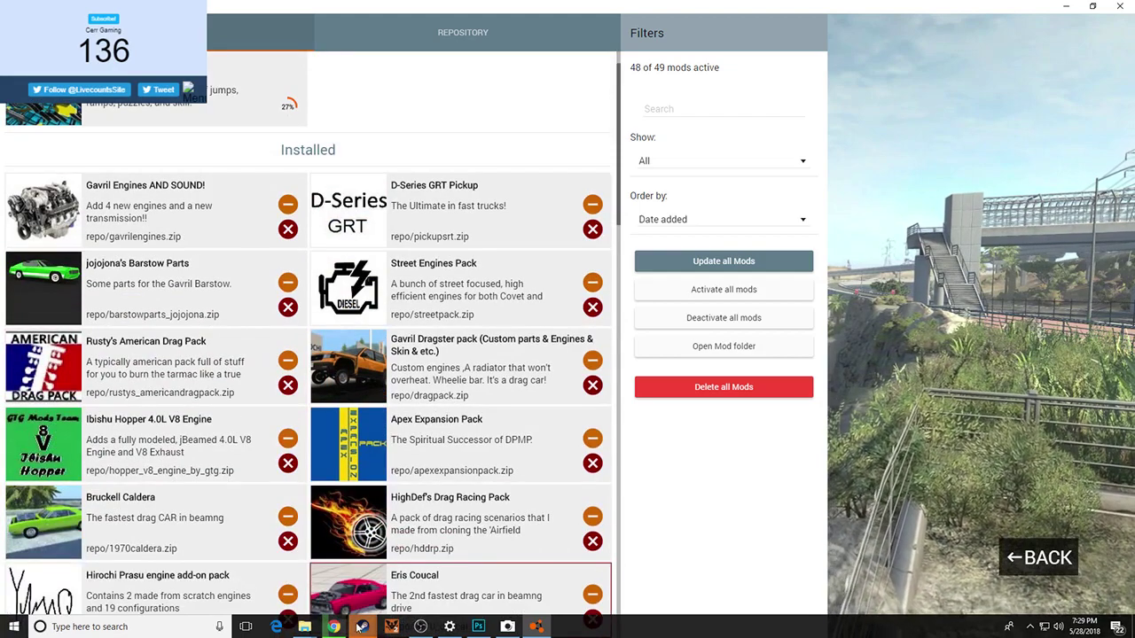
Switch back to the Carkour 2 page in Chrome and dismiss the downloads bar
right_click(360, 628)
left_click(332, 627)
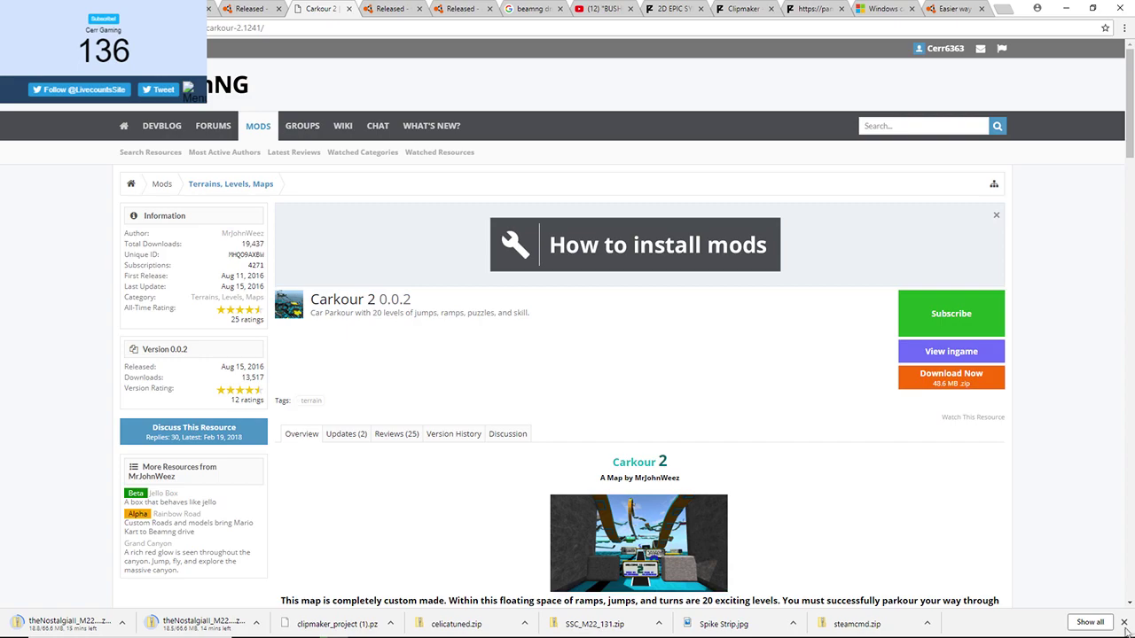
left_click(1124, 622)
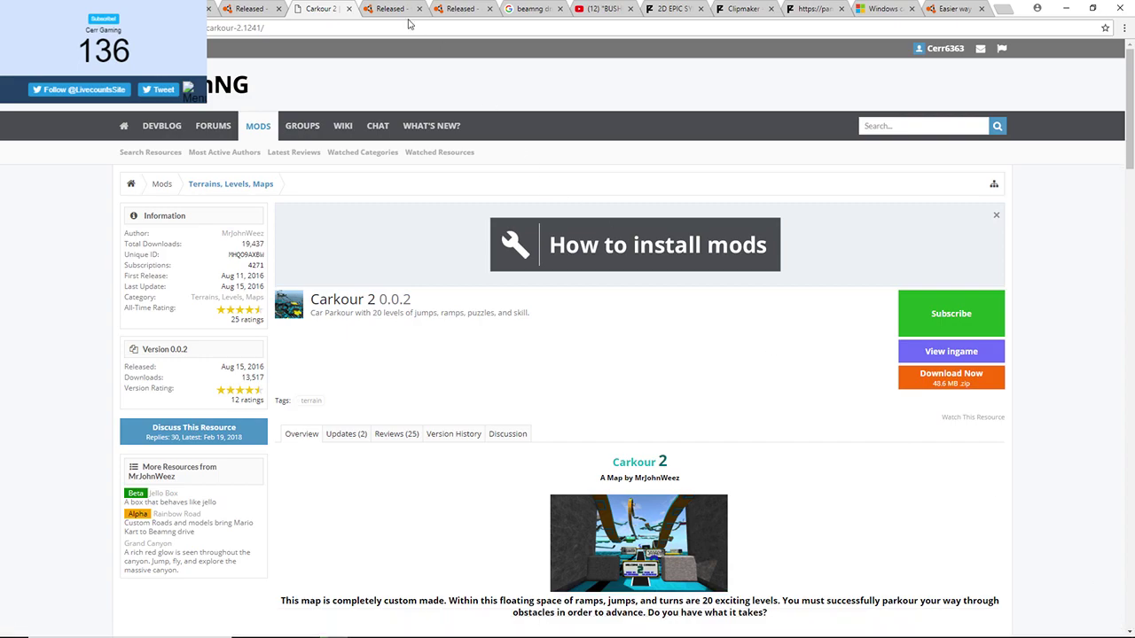
Close the two Released mod forum tabs, including Matrix Freeway, plus the Google search and YouTube video tabs
left_click(410, 10)
left_click(419, 9)
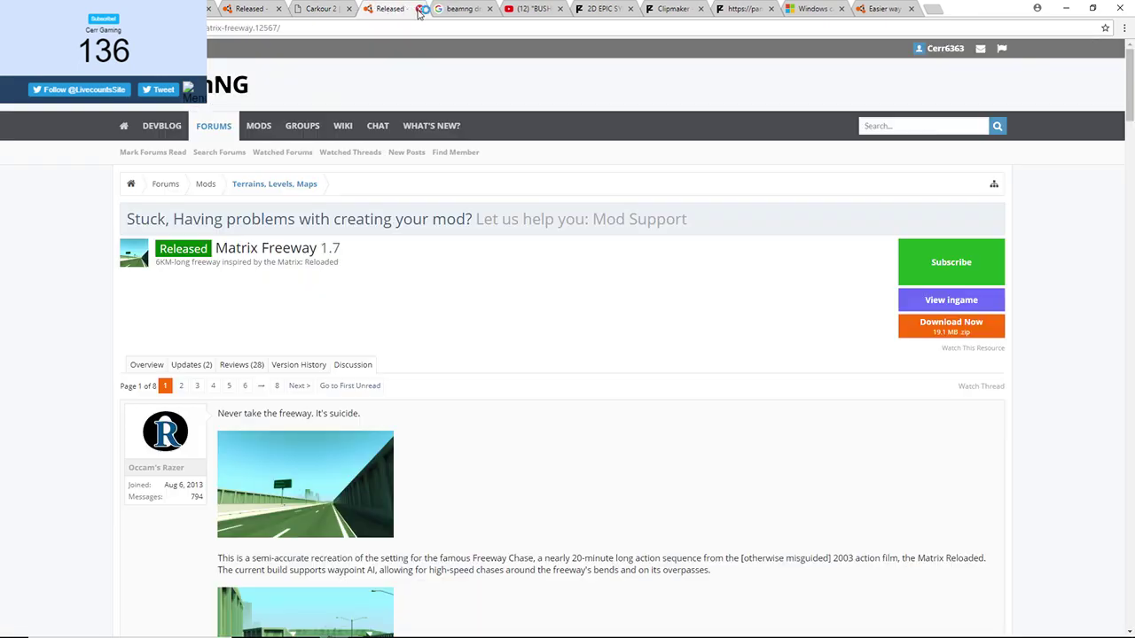
left_click(420, 9)
left_click(420, 9)
left_click(420, 9)
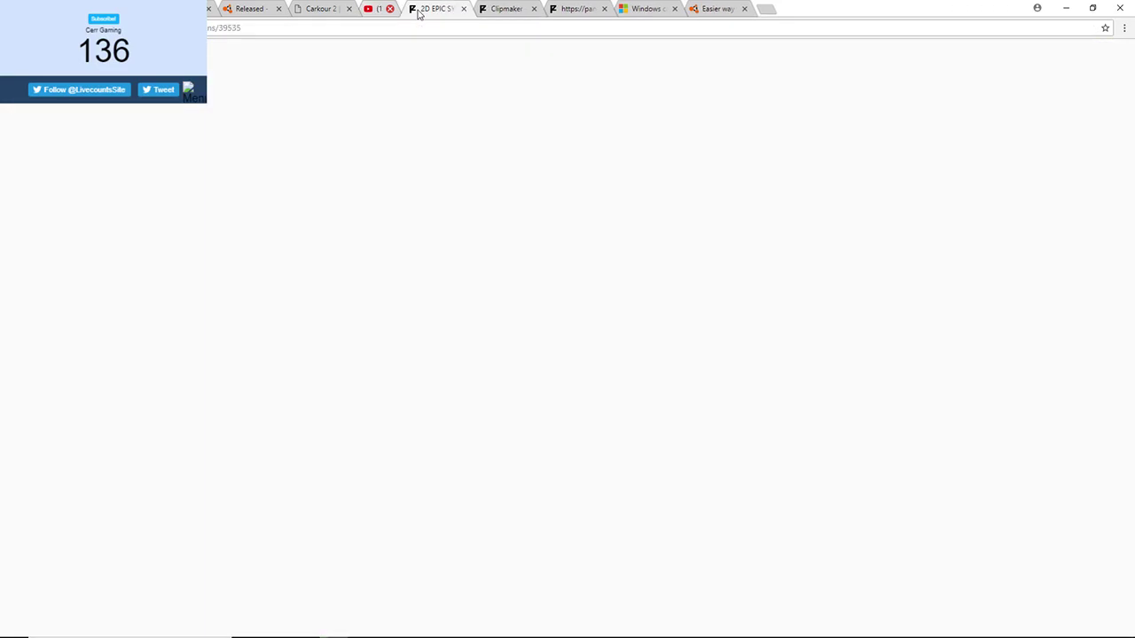
Close the 2D EPIC template and Clipmaker tabs, leaving the site without saving, and show the Panzoid download page
left_click(419, 9)
left_click(420, 9)
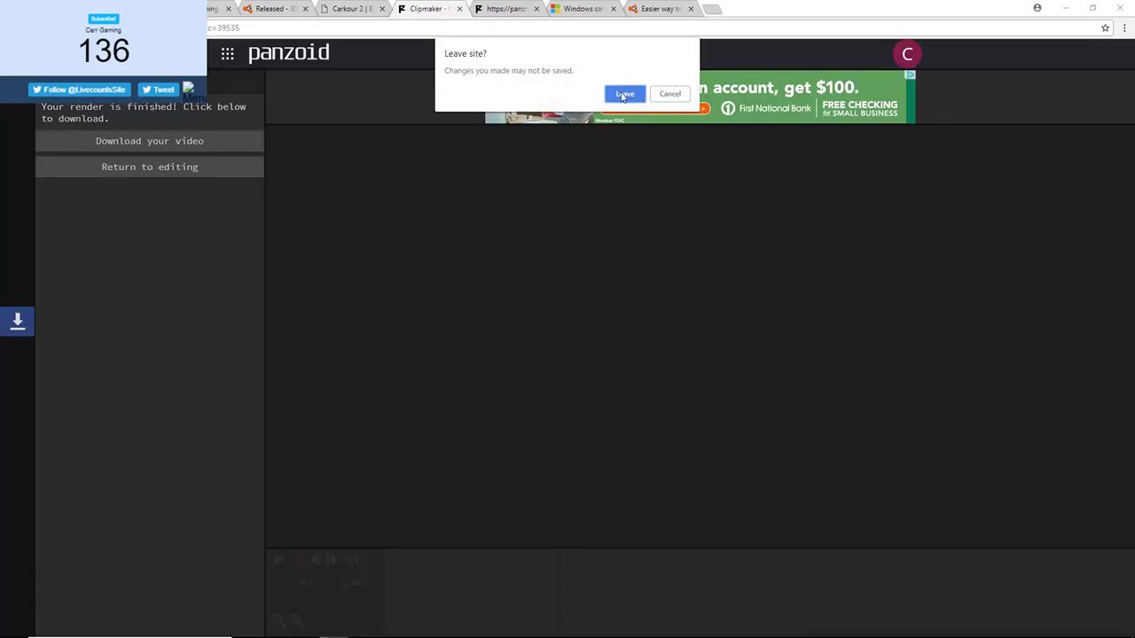
left_click(625, 94)
left_click(721, 8)
left_click(645, 9)
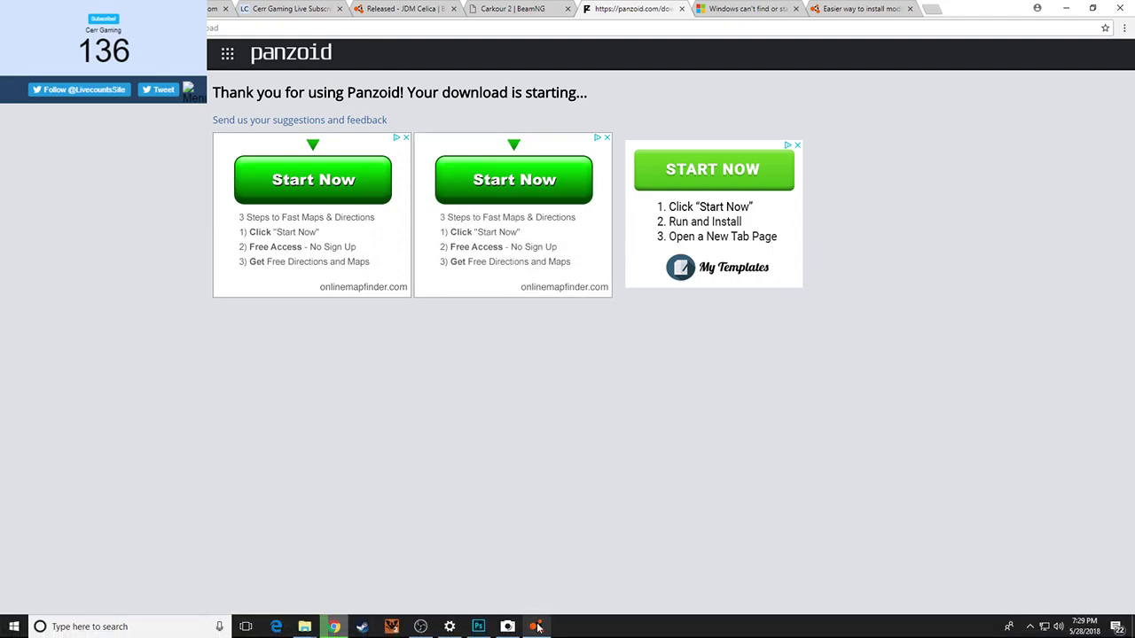
Check the Carkour 2 download progress in BeamNG.drive, minimize the game and return to the YouTube live dashboard in Chrome
left_click(535, 628)
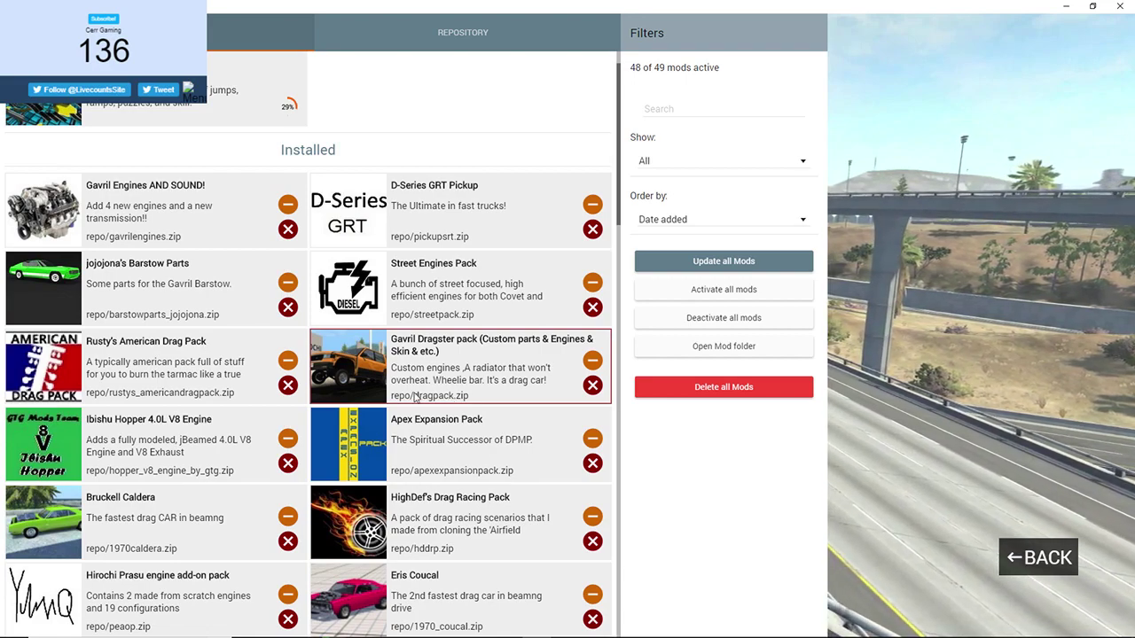
left_click(1065, 6)
left_click(177, 8)
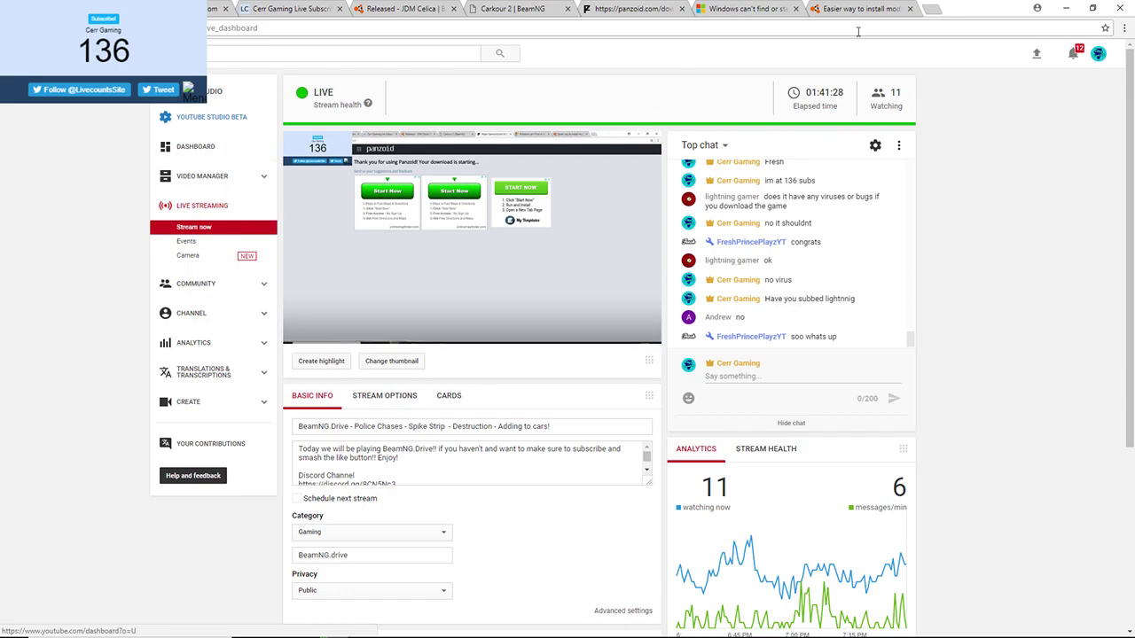
Search YouTube for "cerr gaming" and open the Cerr Gaming channel
left_click(253, 55)
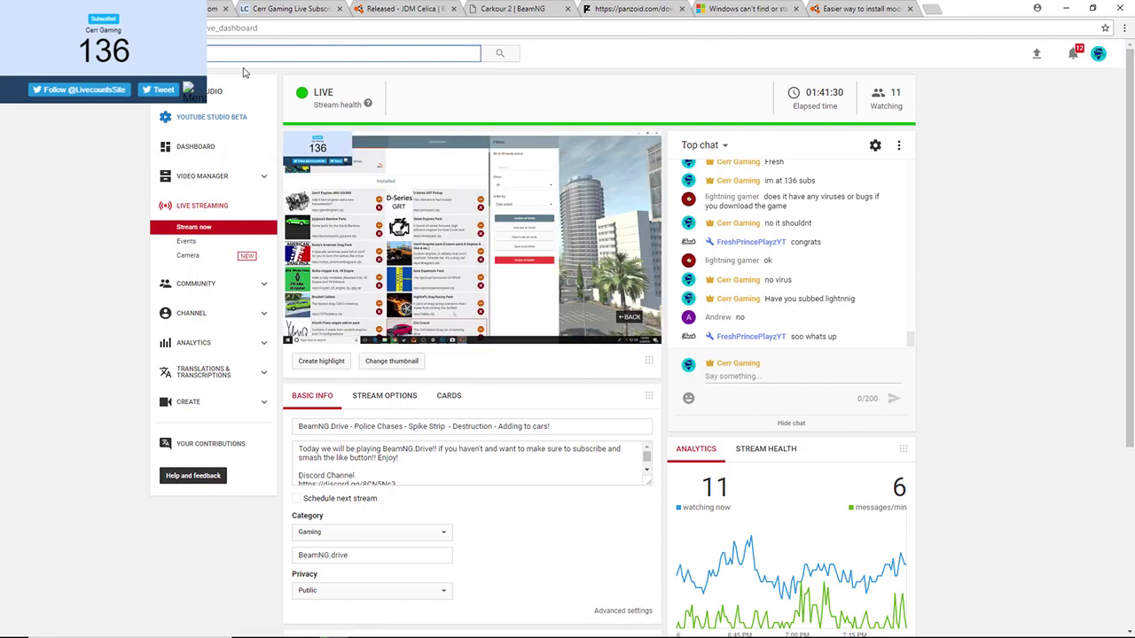
key("Return")
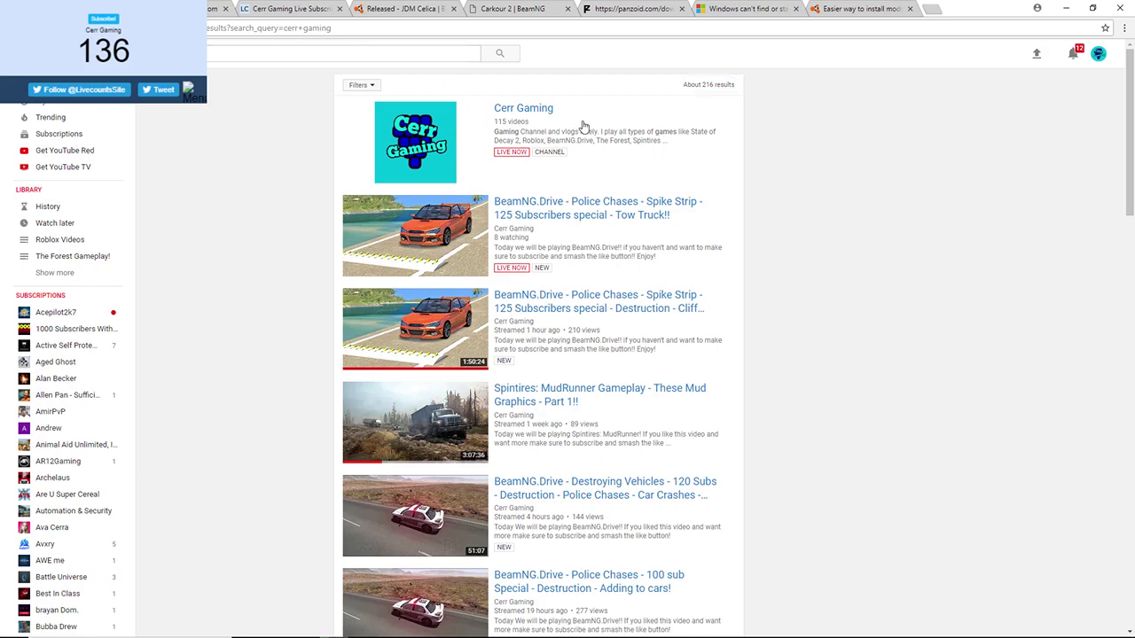
left_click(549, 110)
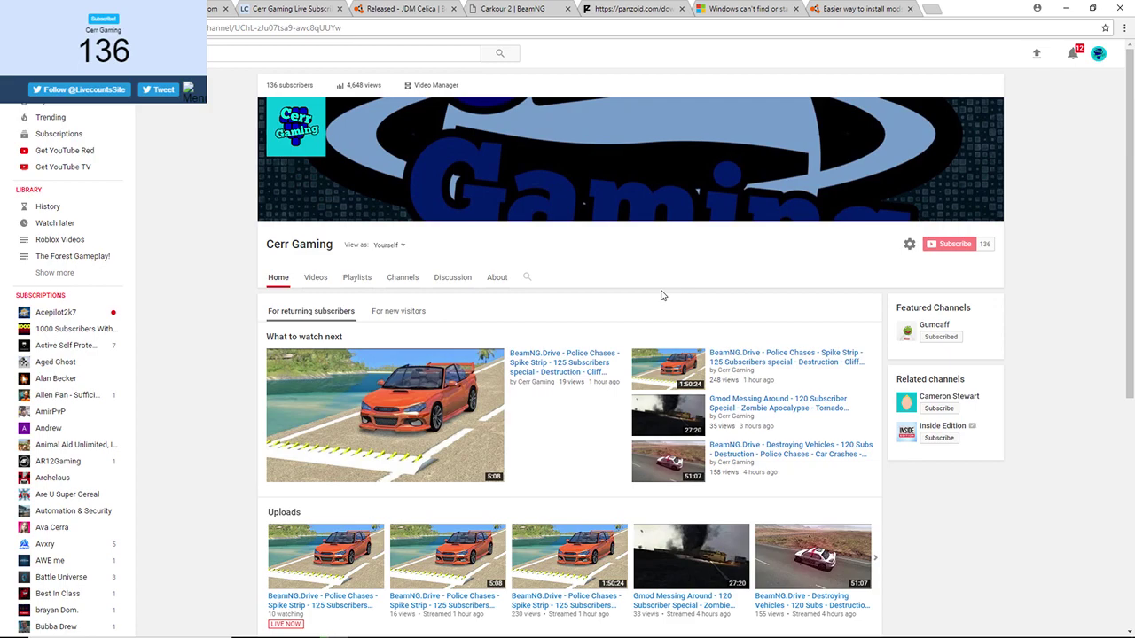
Read the channel's About description and open its list of videos
left_click(507, 278)
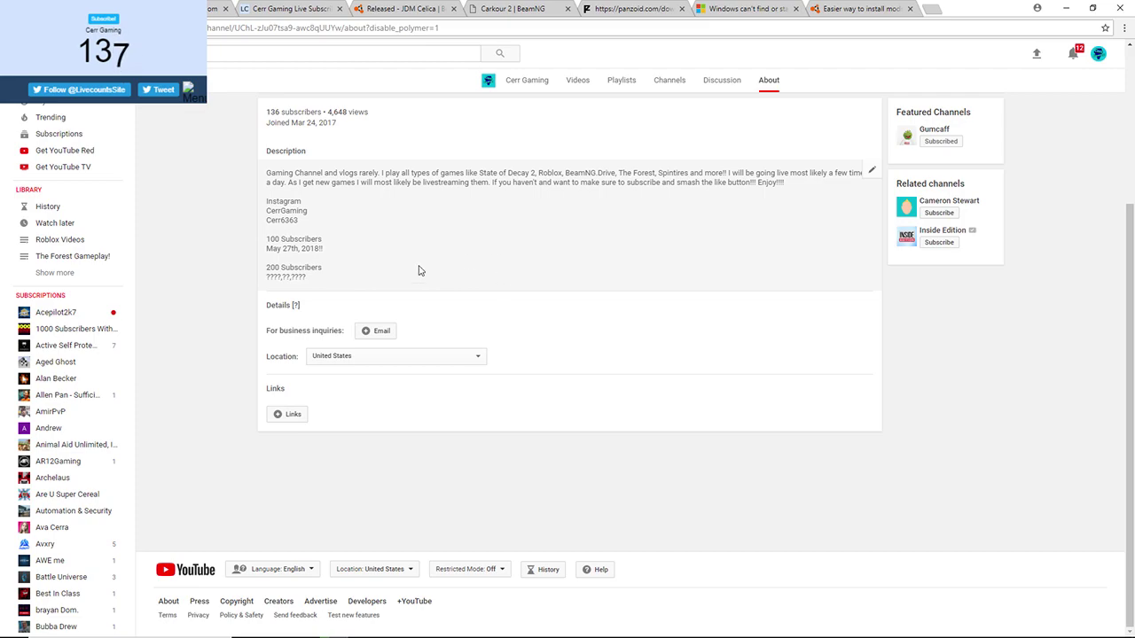
scroll(421, 270, "up", 2)
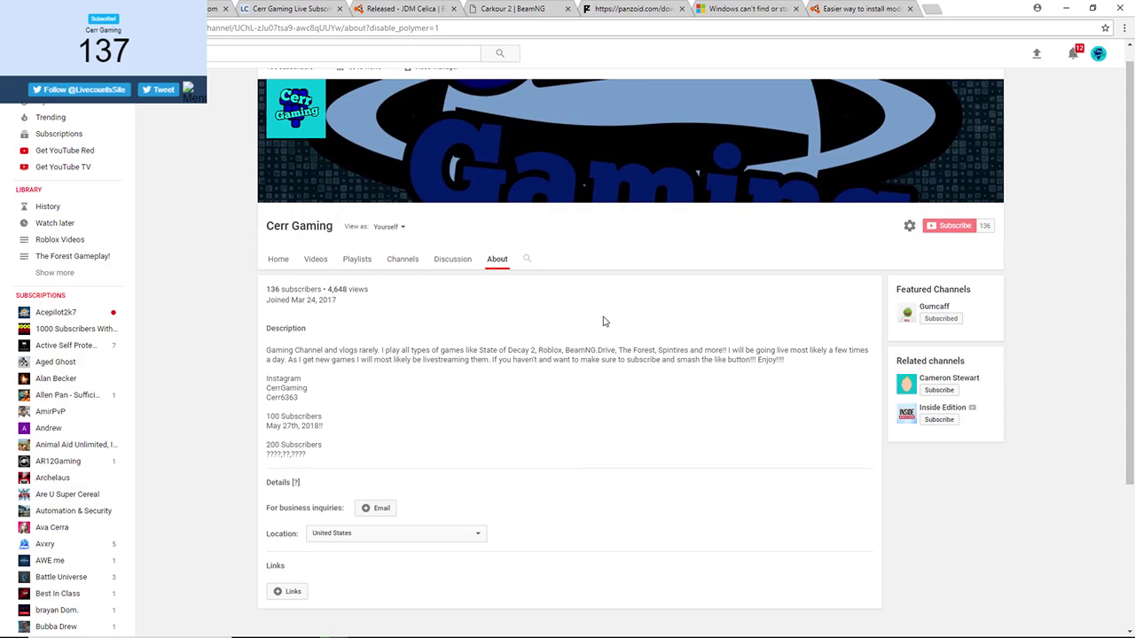
left_click(315, 259)
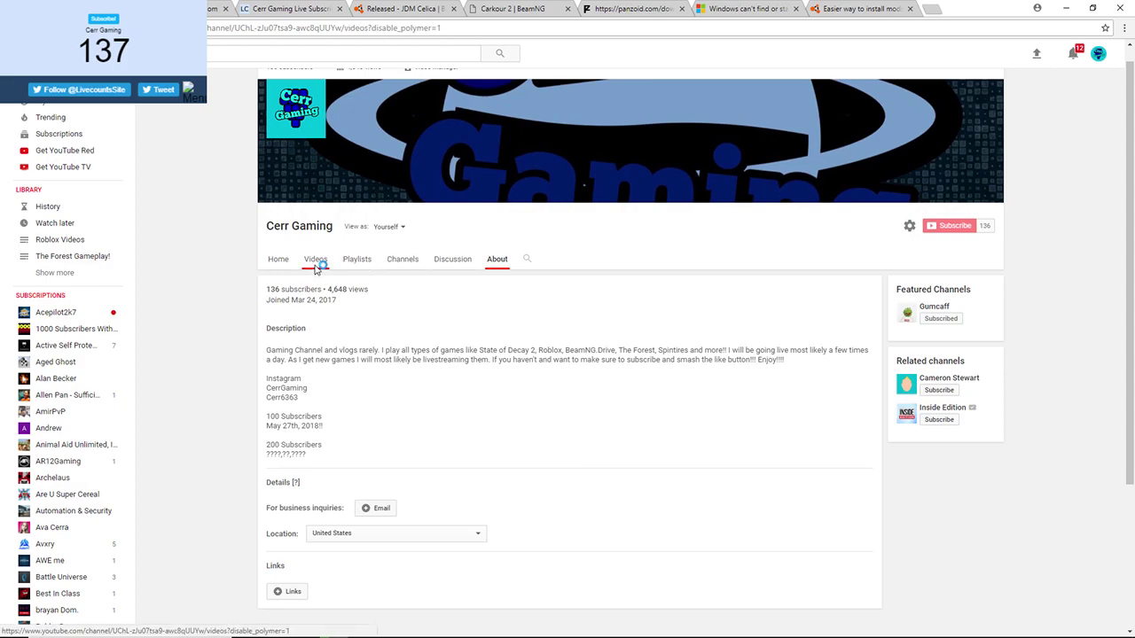